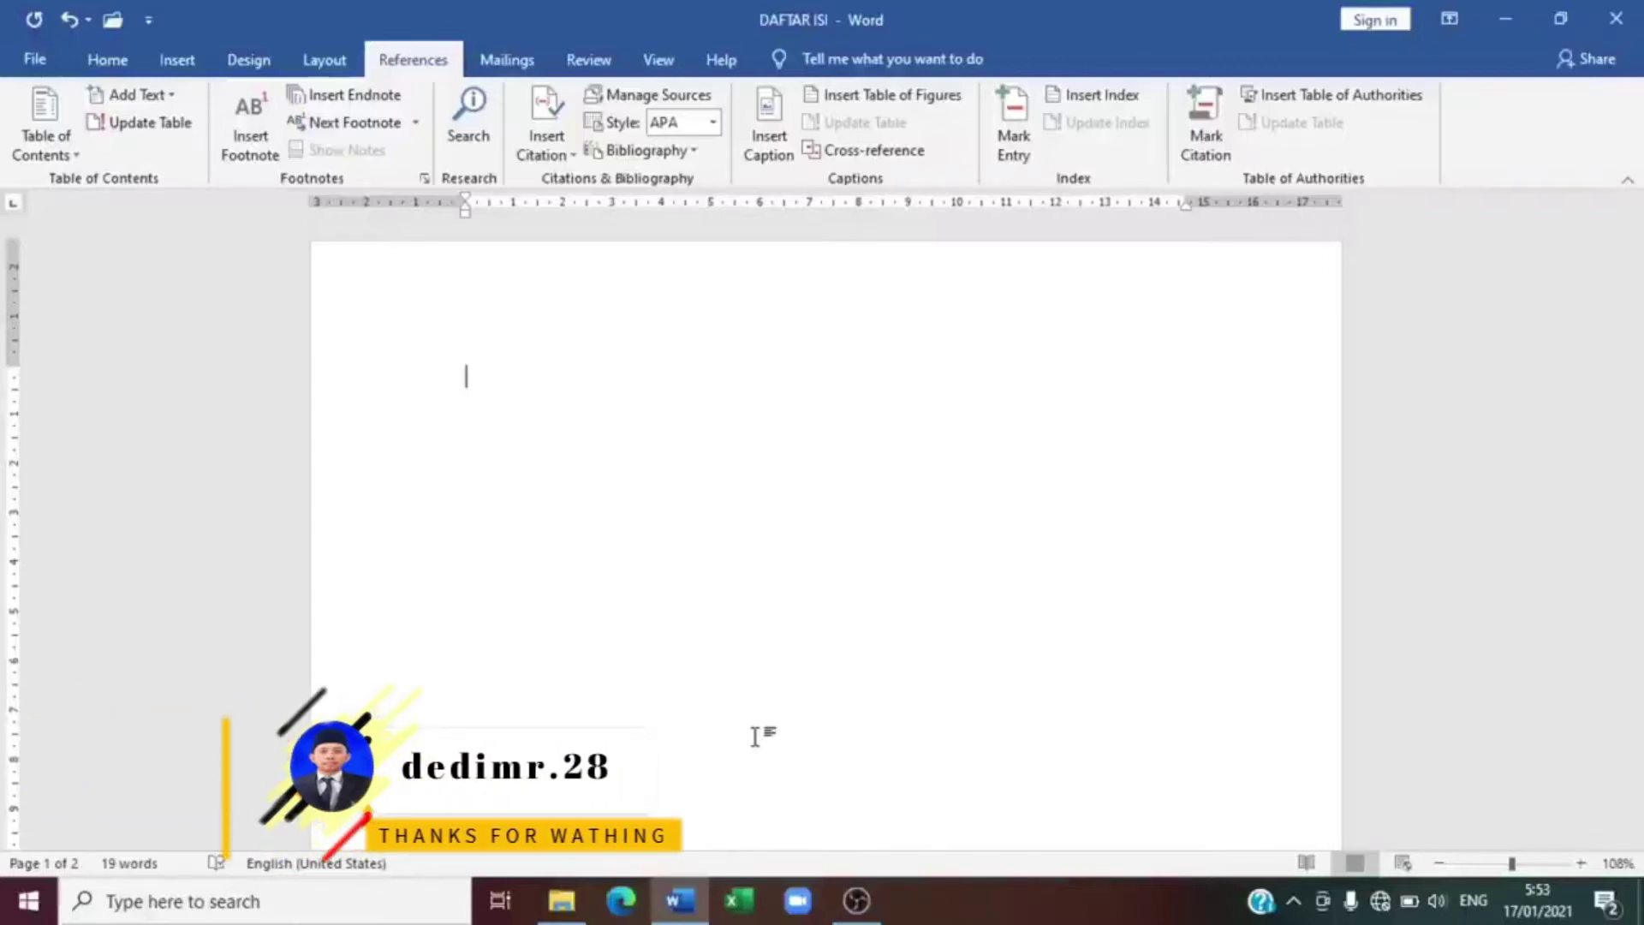
Enter the title DAFTAR ISI on the blank first page and format it as centred text with the Heading 1 style
{"action": "type", "text": "DAFTAR ISI"}
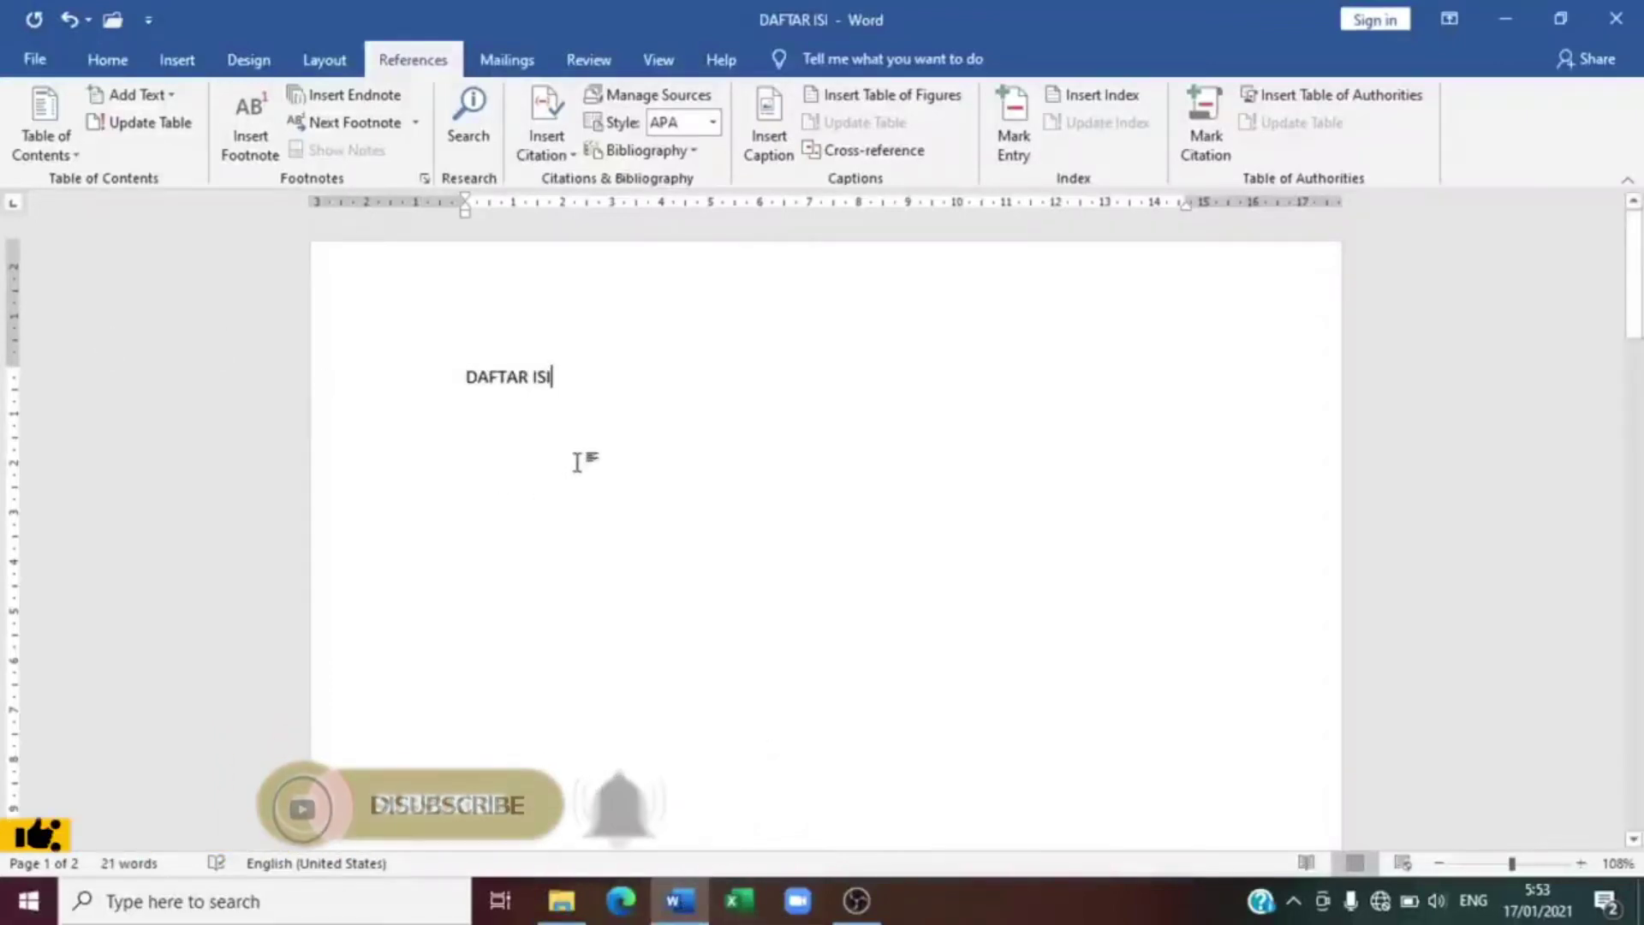
{"action": "left_click", "coordinate": [355, 397]}
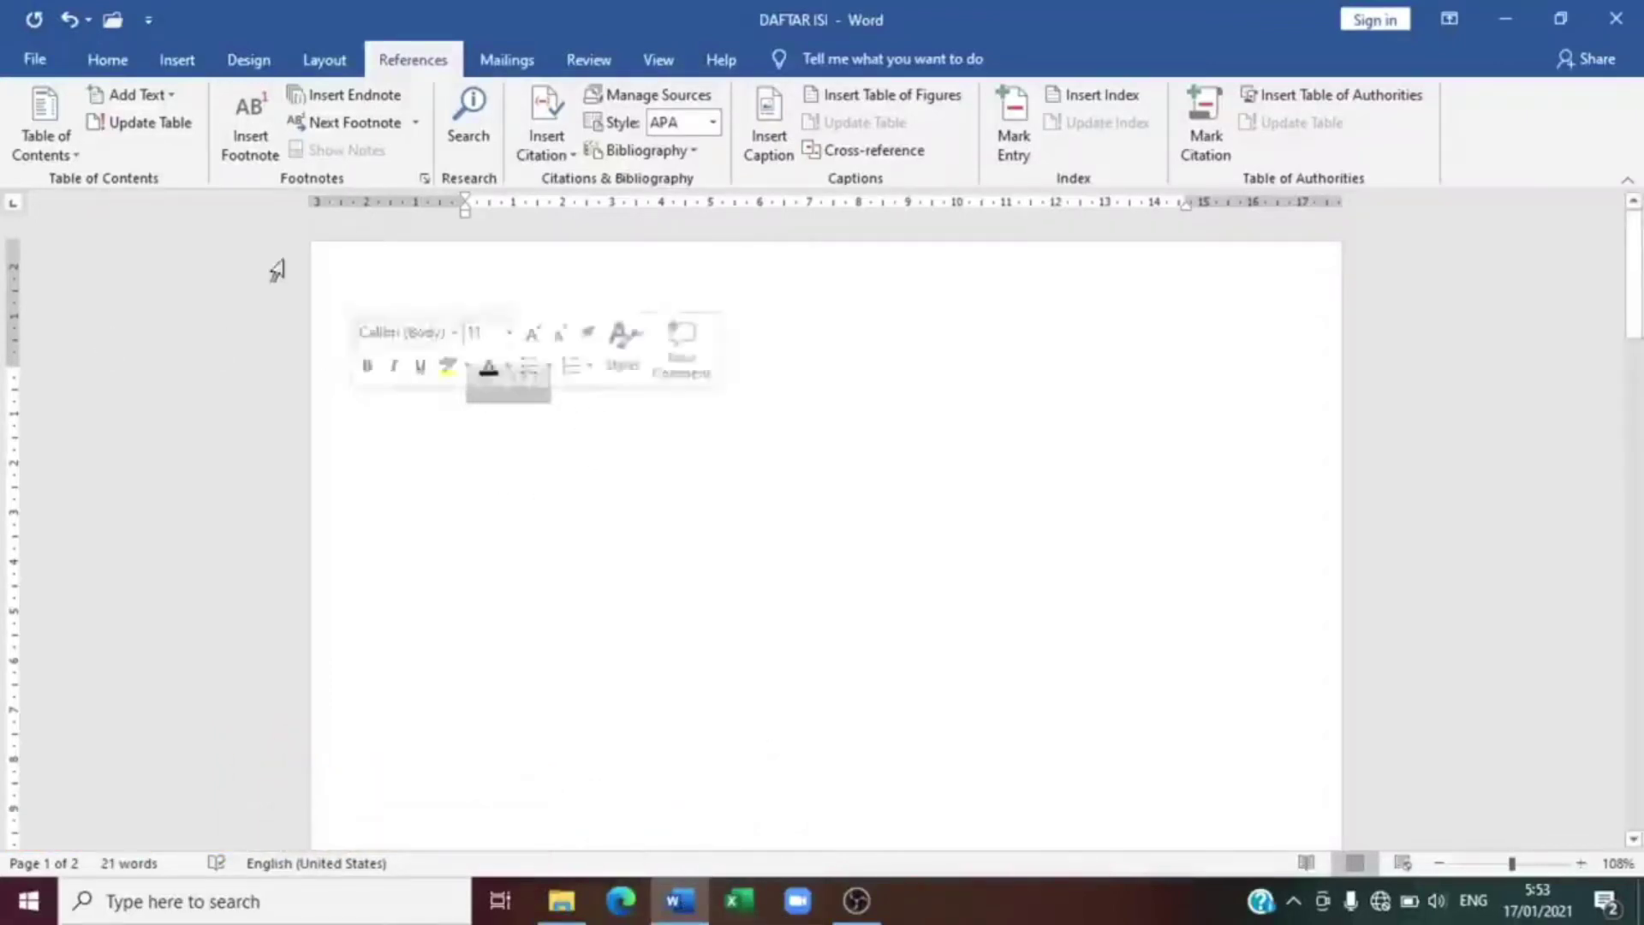
{"action": "left_click", "coordinate": [109, 60]}
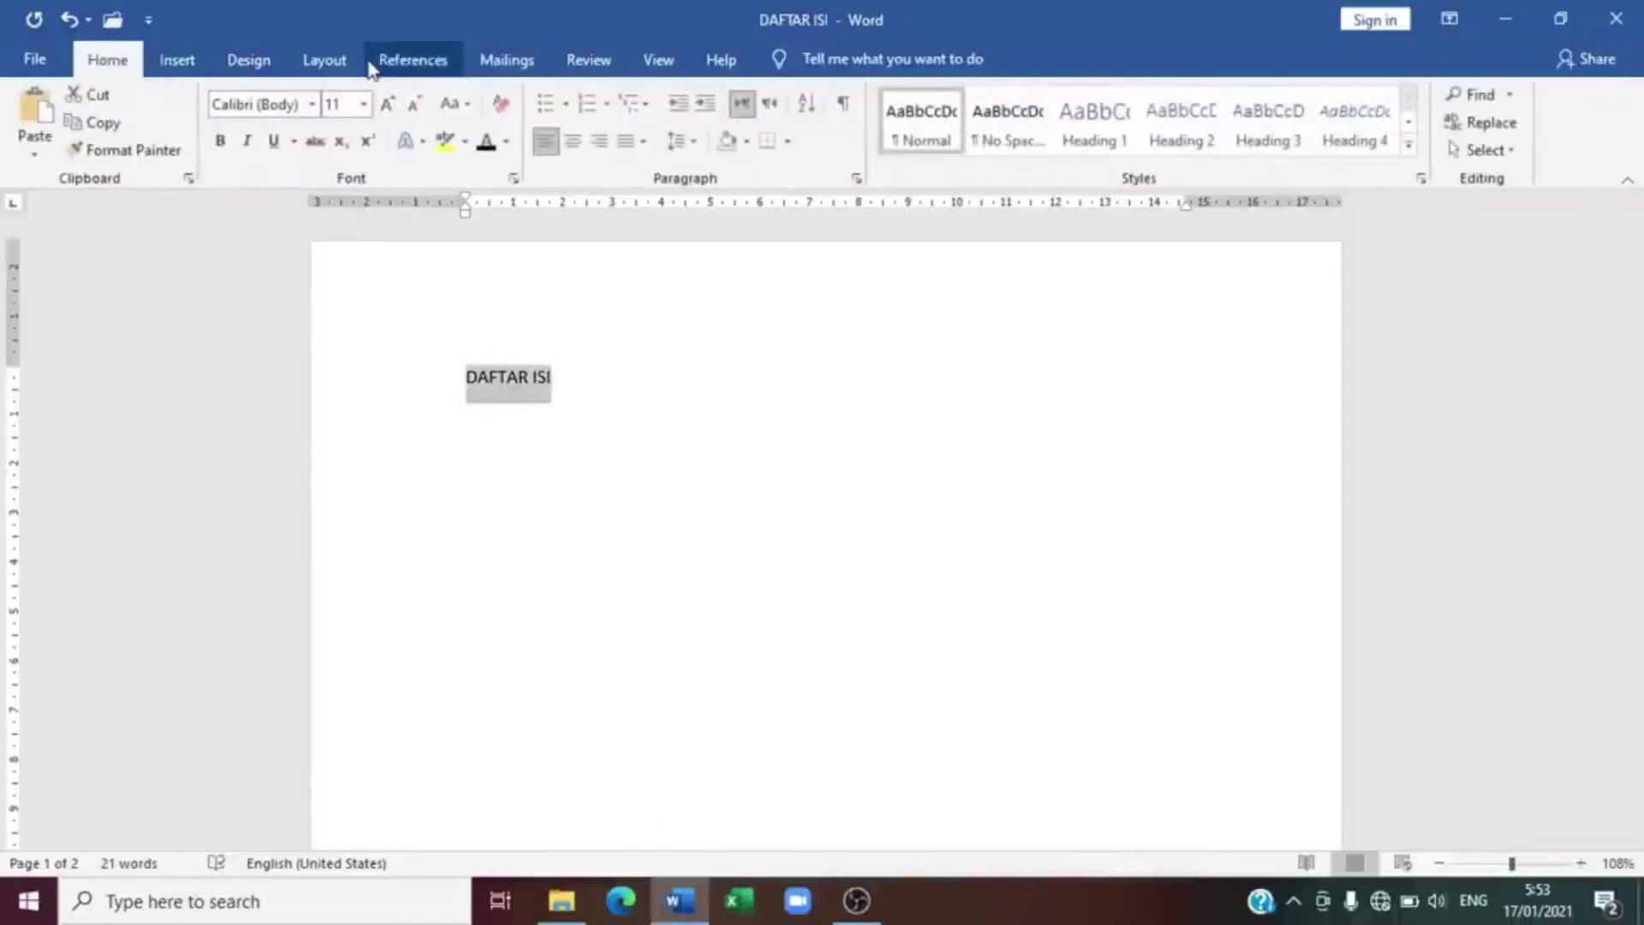
{"action": "left_click", "coordinate": [574, 144]}
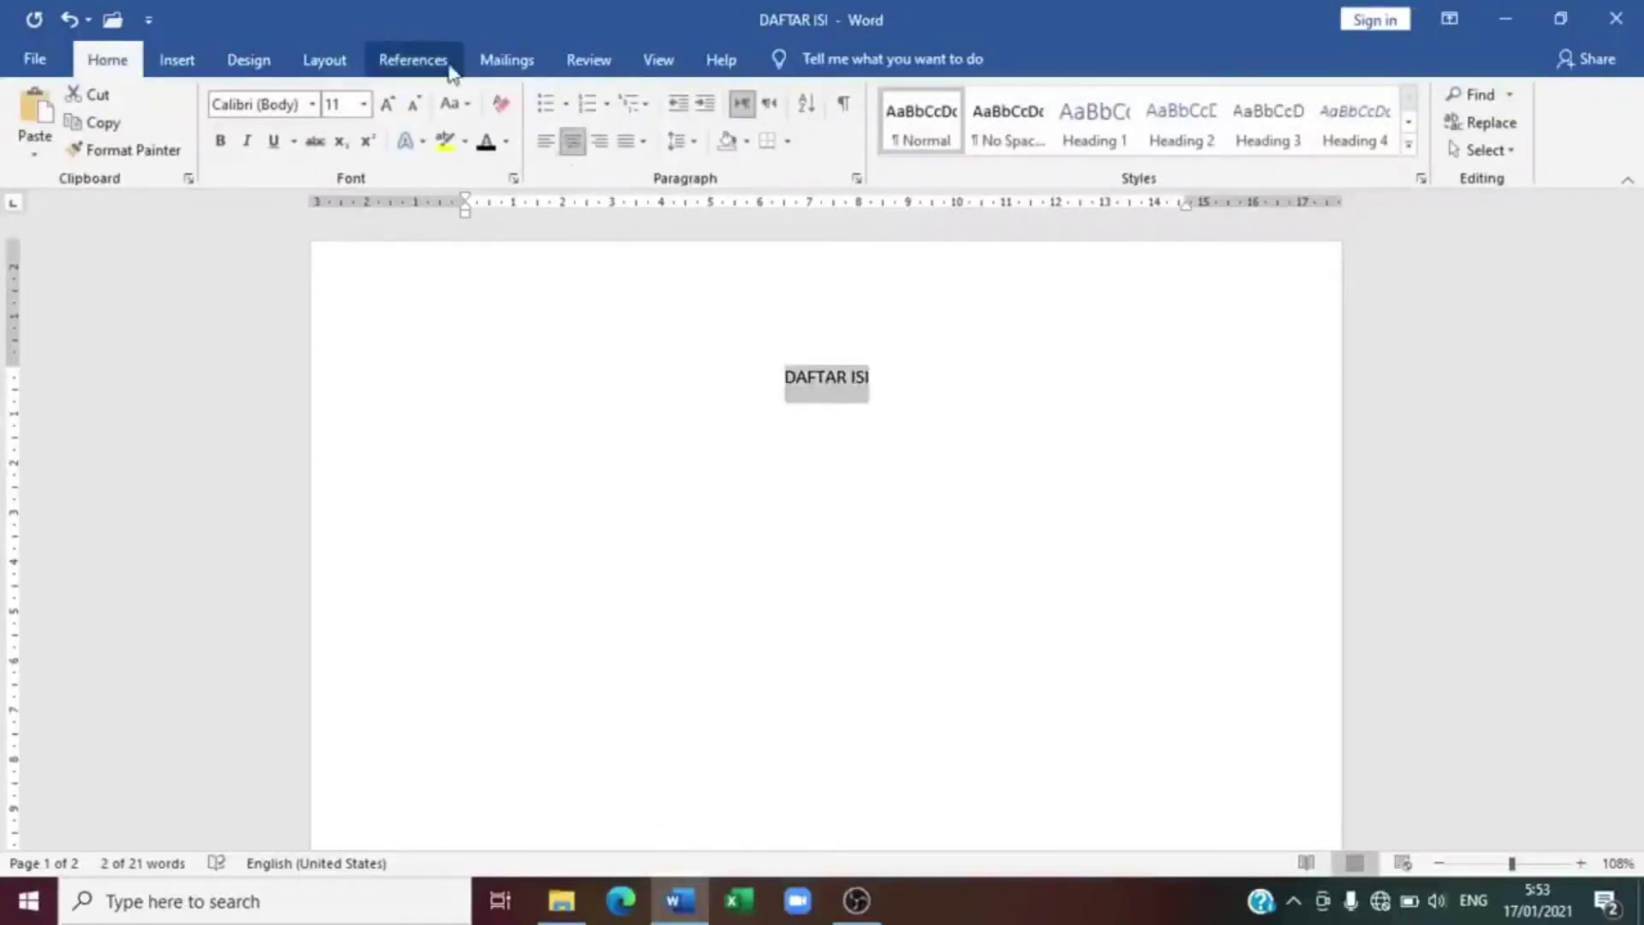
{"action": "left_click", "coordinate": [1095, 120]}
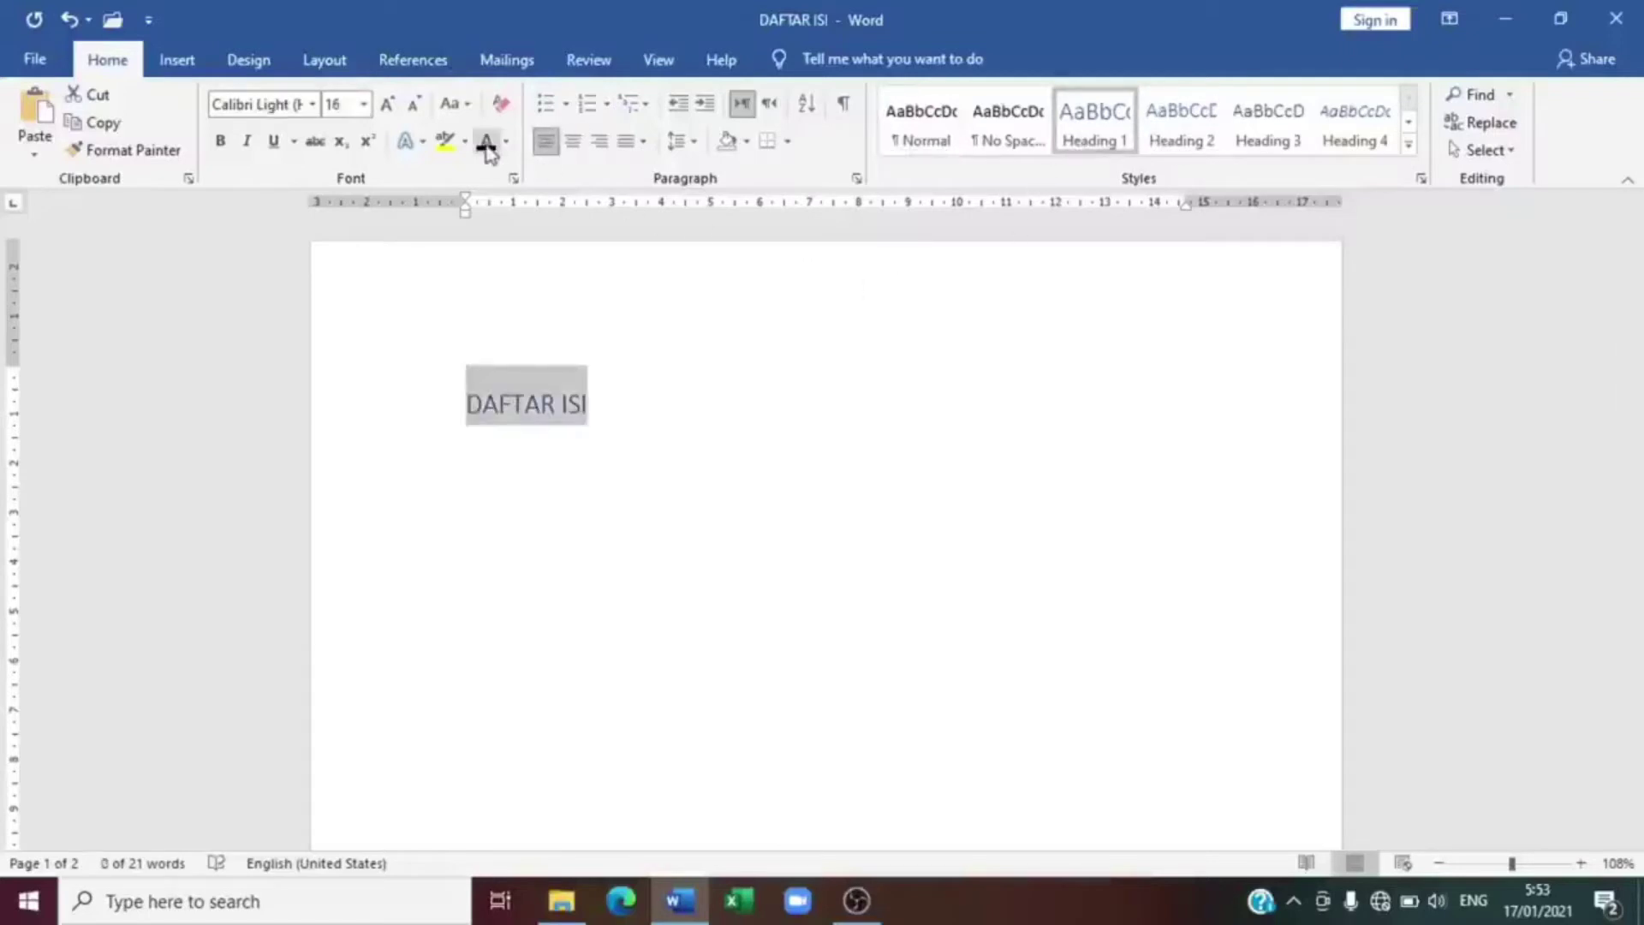
Replace the selected DAFTAR ISI title with an Automatic Table 1 table of contents
{"action": "left_click", "coordinate": [401, 61]}
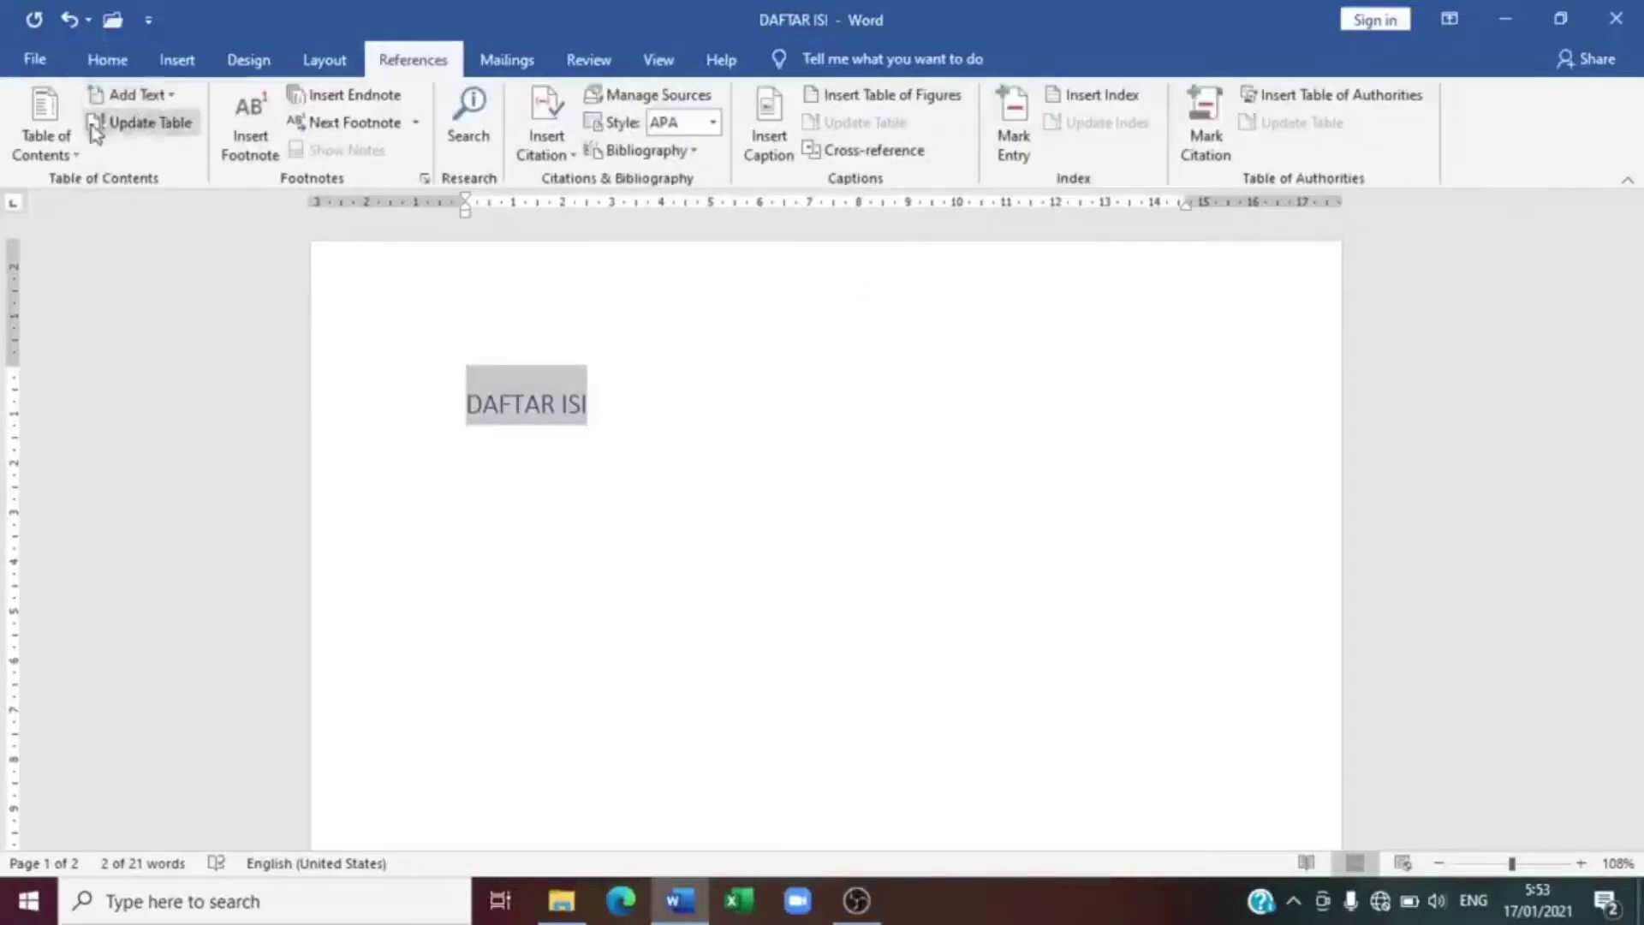
{"action": "left_click", "coordinate": [12, 150]}
{"action": "left_click", "coordinate": [66, 246]}
{"action": "left_click_drag", "start_coordinate": [1634, 402], "coordinate": [1596, 259]}
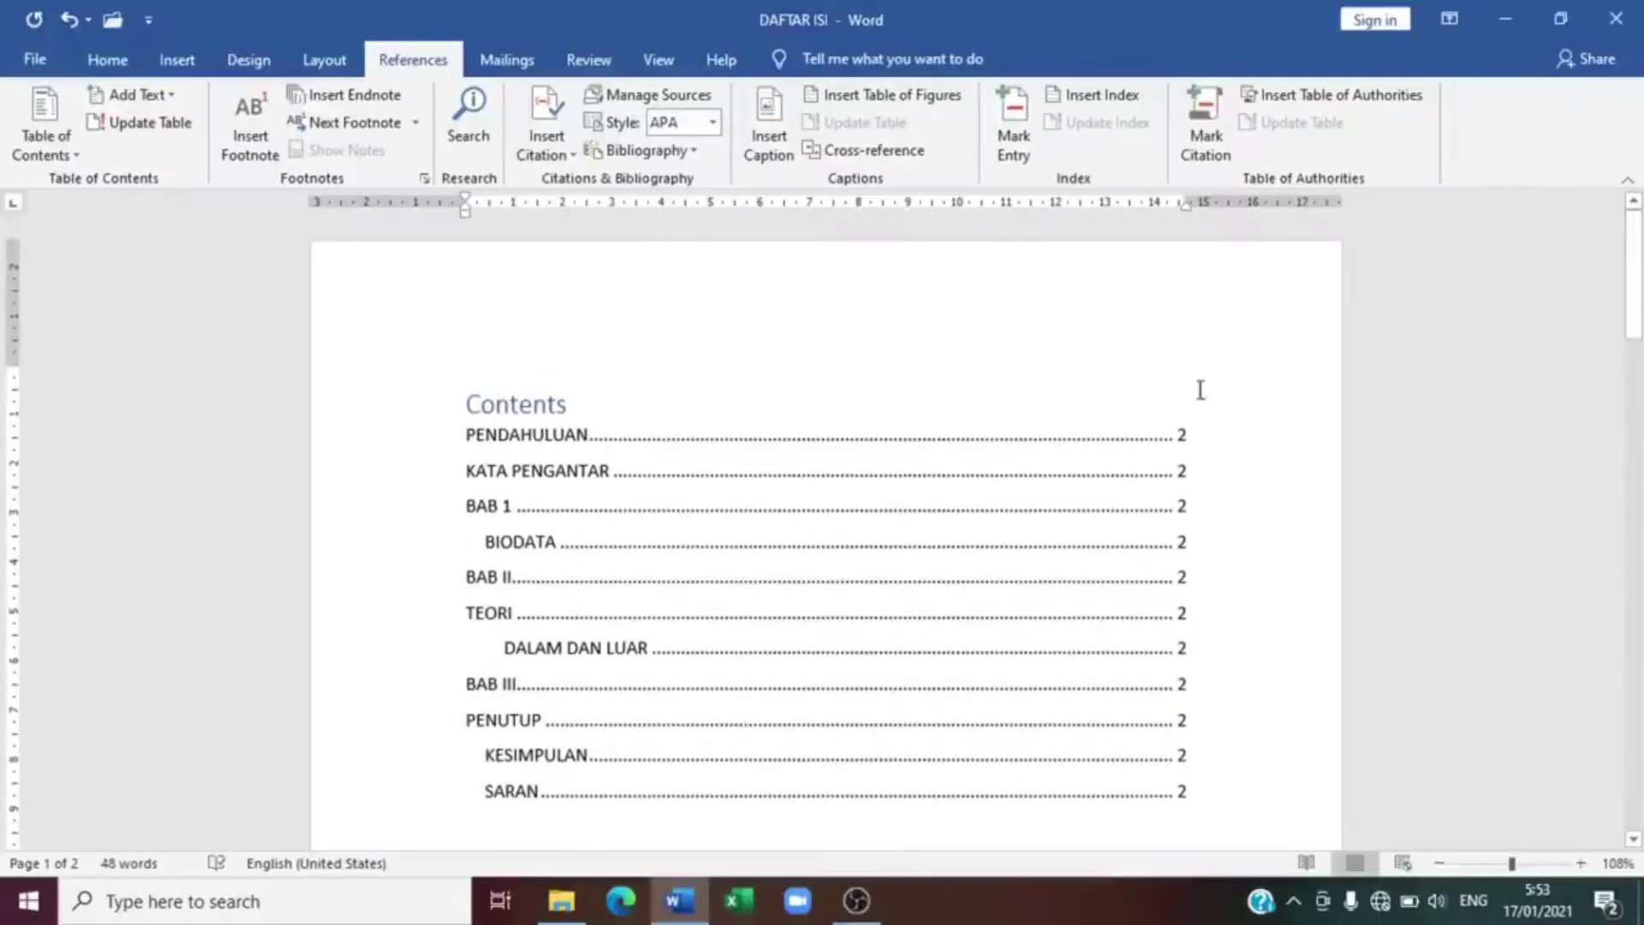
Change the table of contents title from Contents to DAFTAR ISI
{"action": "left_click", "coordinate": [432, 416]}
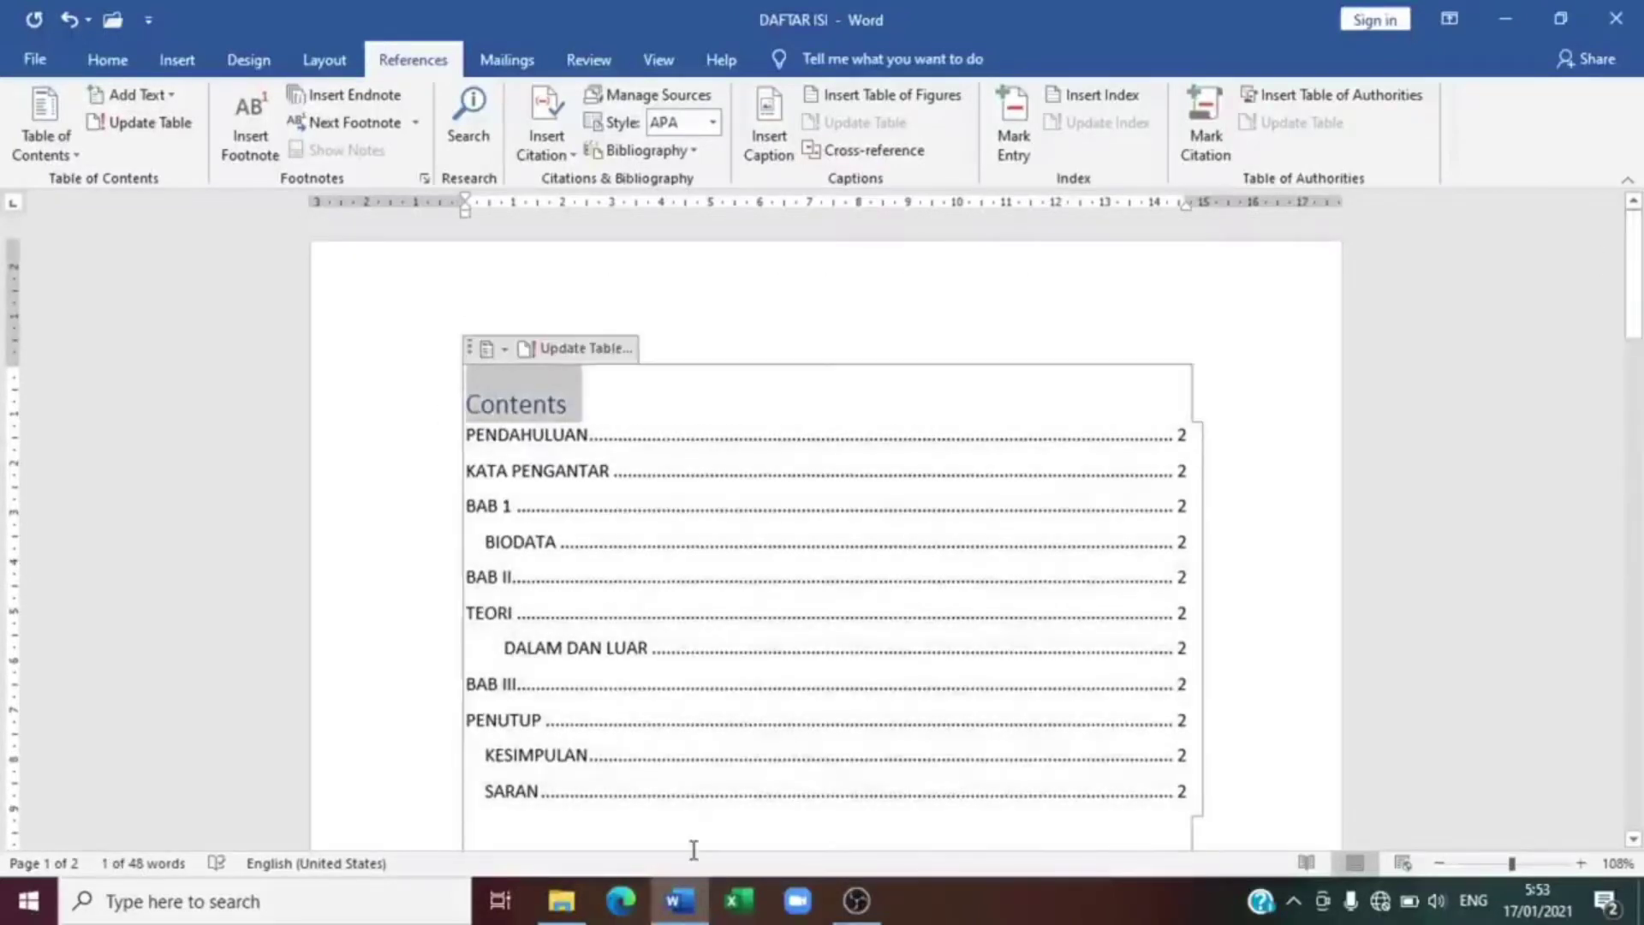
{"action": "type", "text": "DFA"}
{"action": "key", "text": "BackSpace"}
{"action": "key", "text": "BackSpace"}
{"action": "type", "text": "AFTAR ISI"}
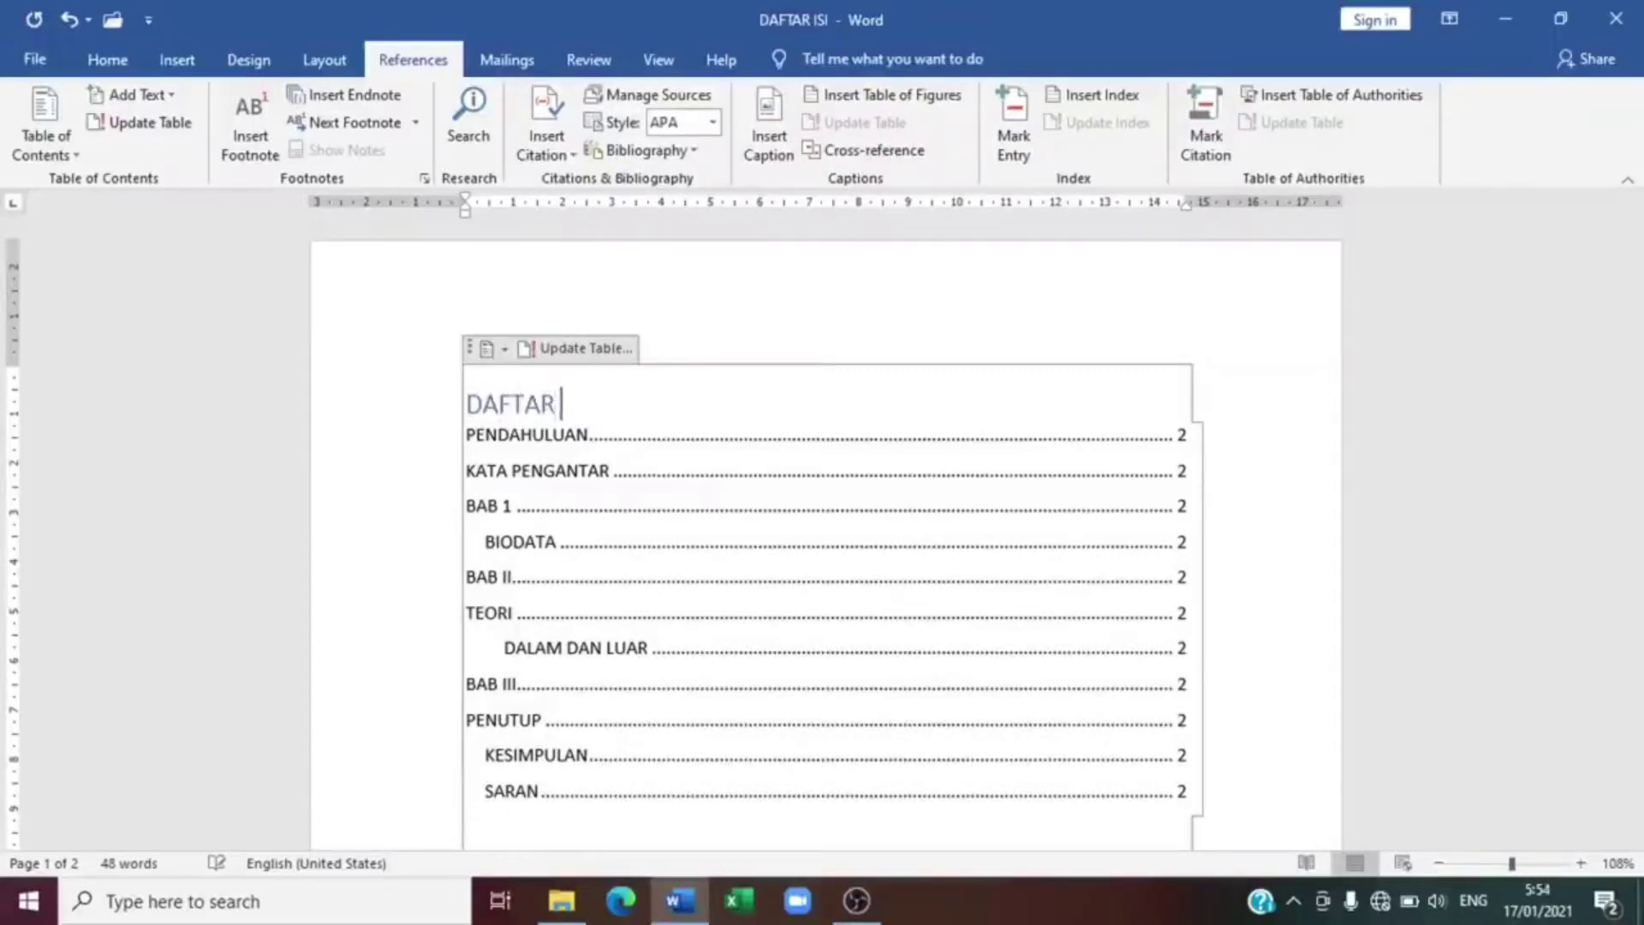
Centre the DAFTAR ISI title above the table of contents entries
{"action": "left_click", "coordinate": [468, 411]}
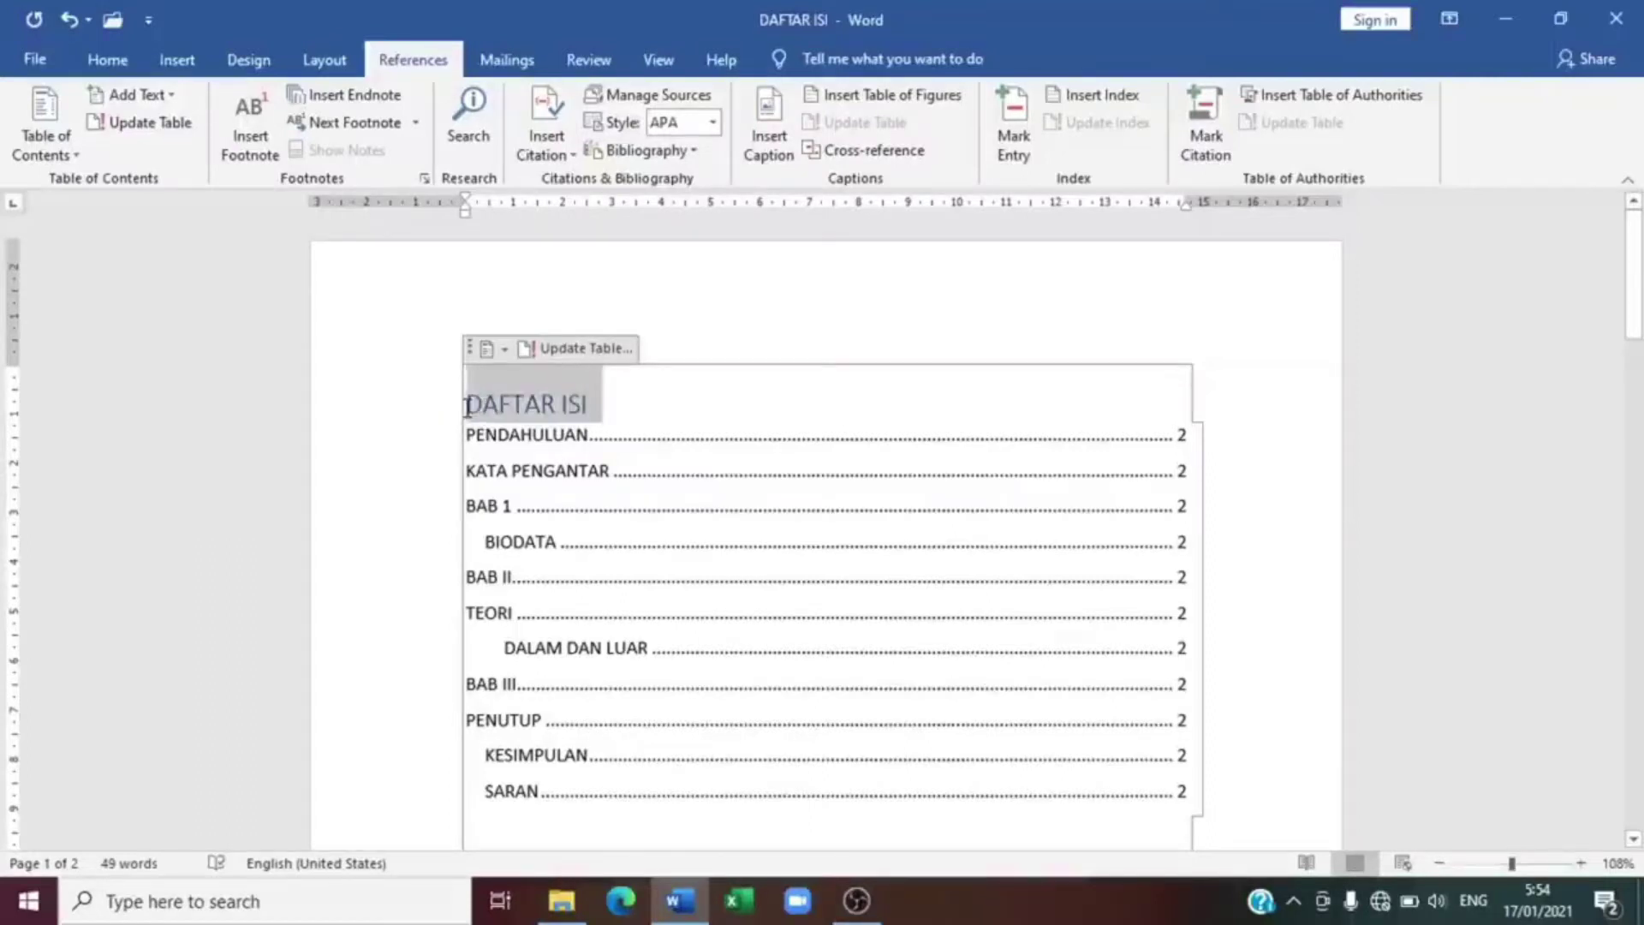
{"action": "left_click", "coordinate": [107, 57]}
{"action": "left_click", "coordinate": [572, 140]}
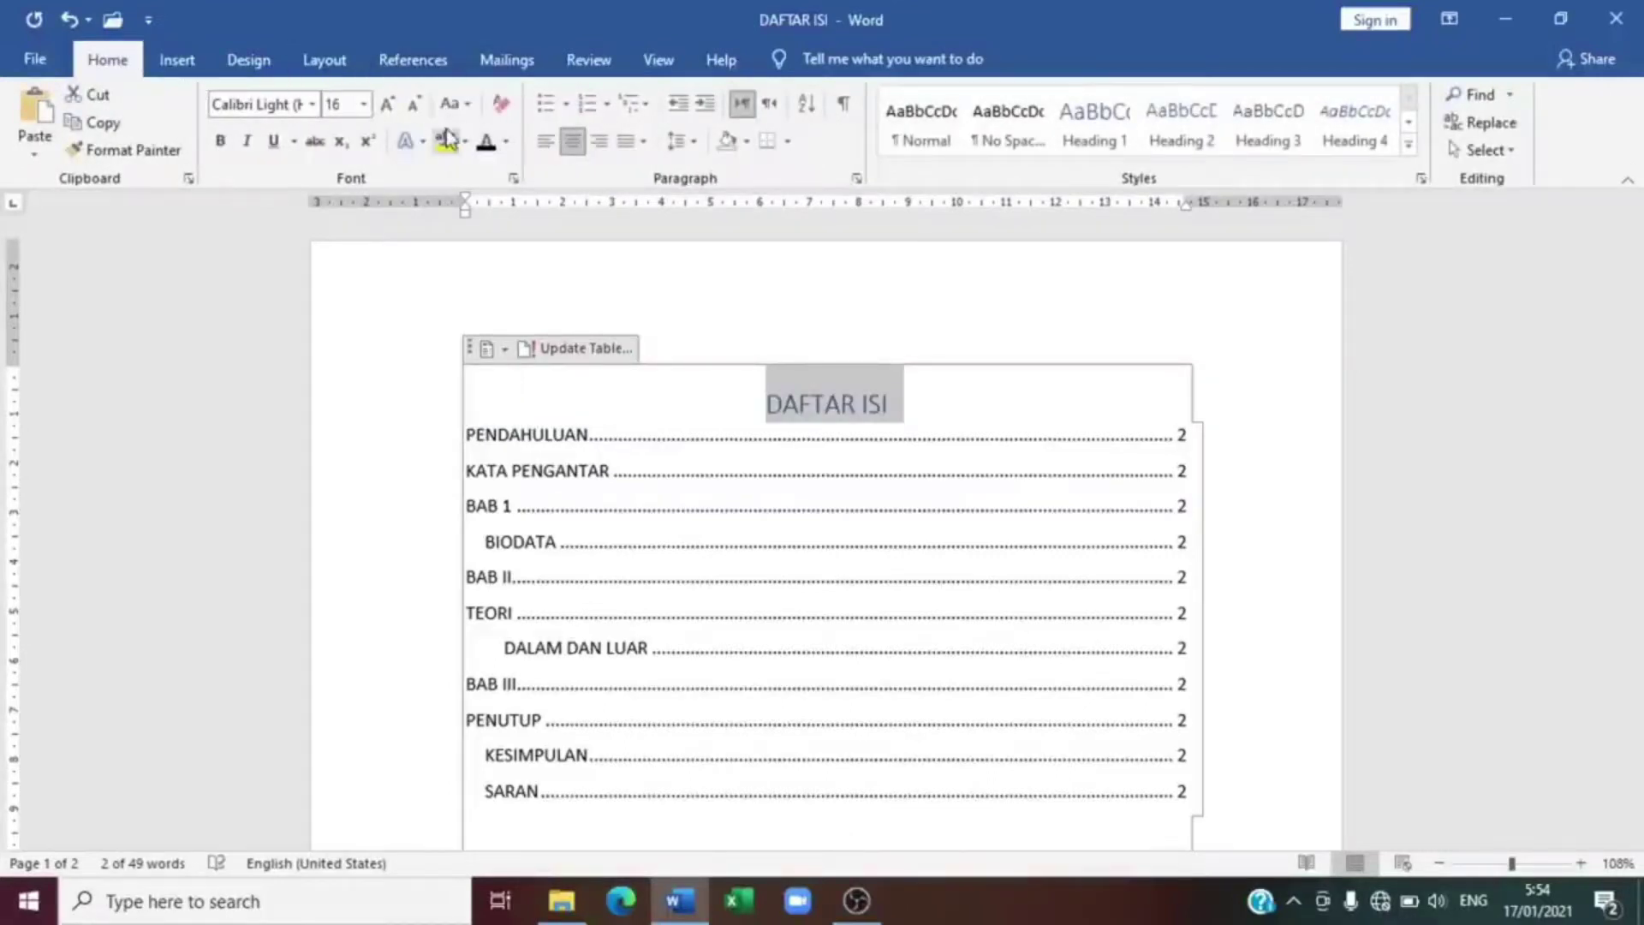
{"action": "left_click", "coordinate": [642, 494]}
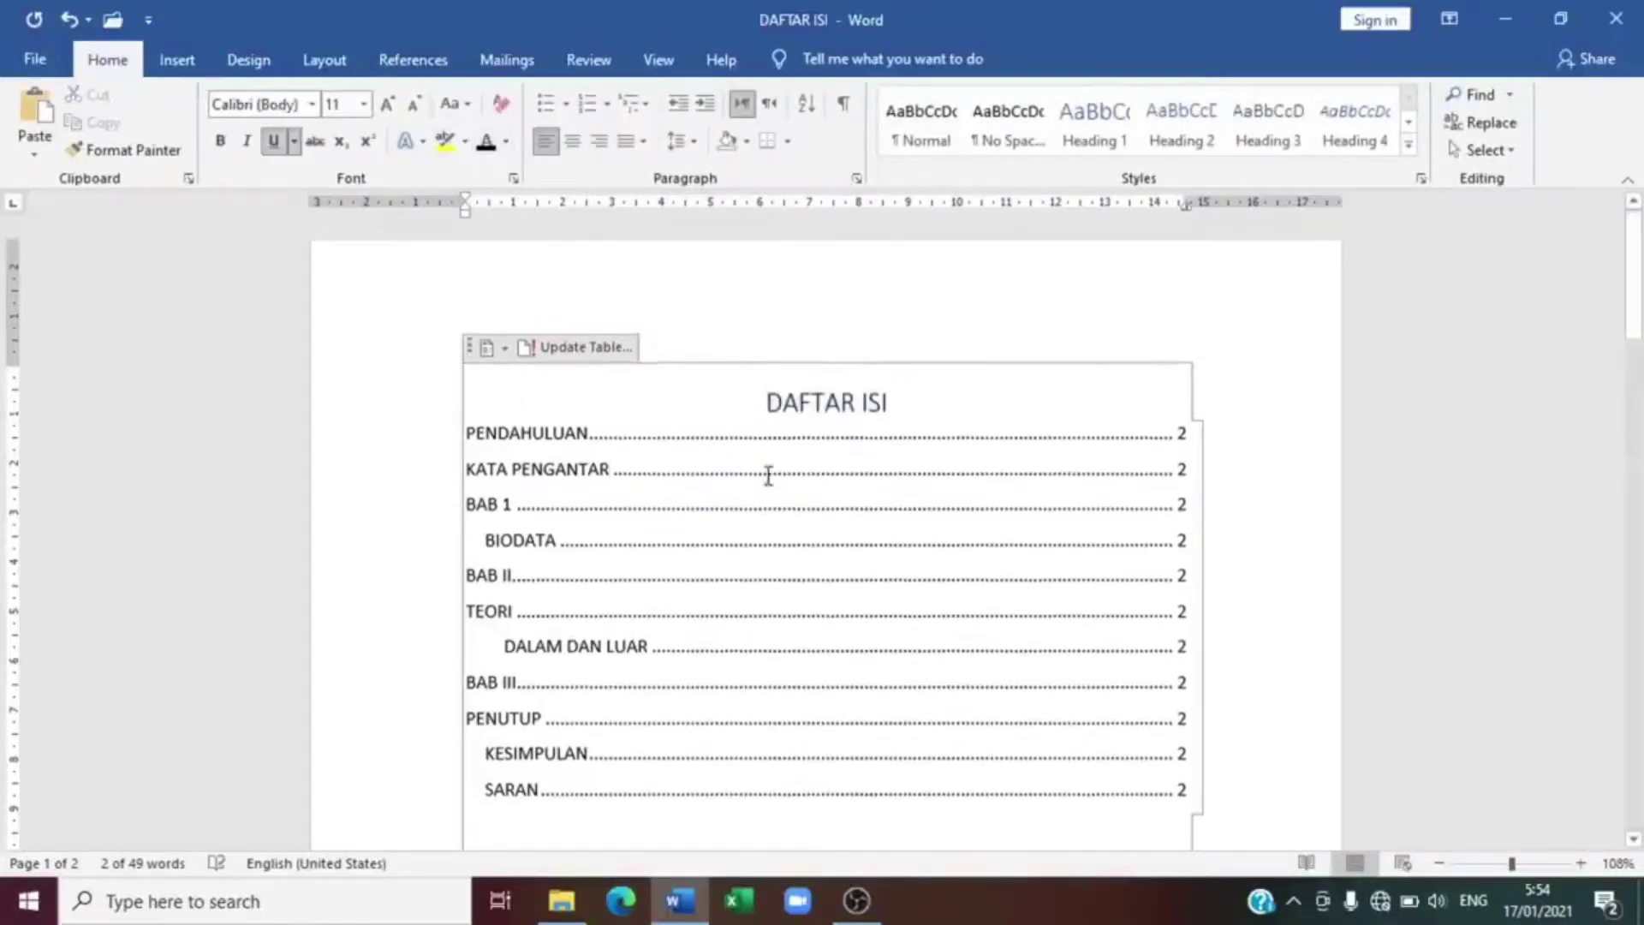
{"action": "left_click", "coordinate": [1633, 274]}
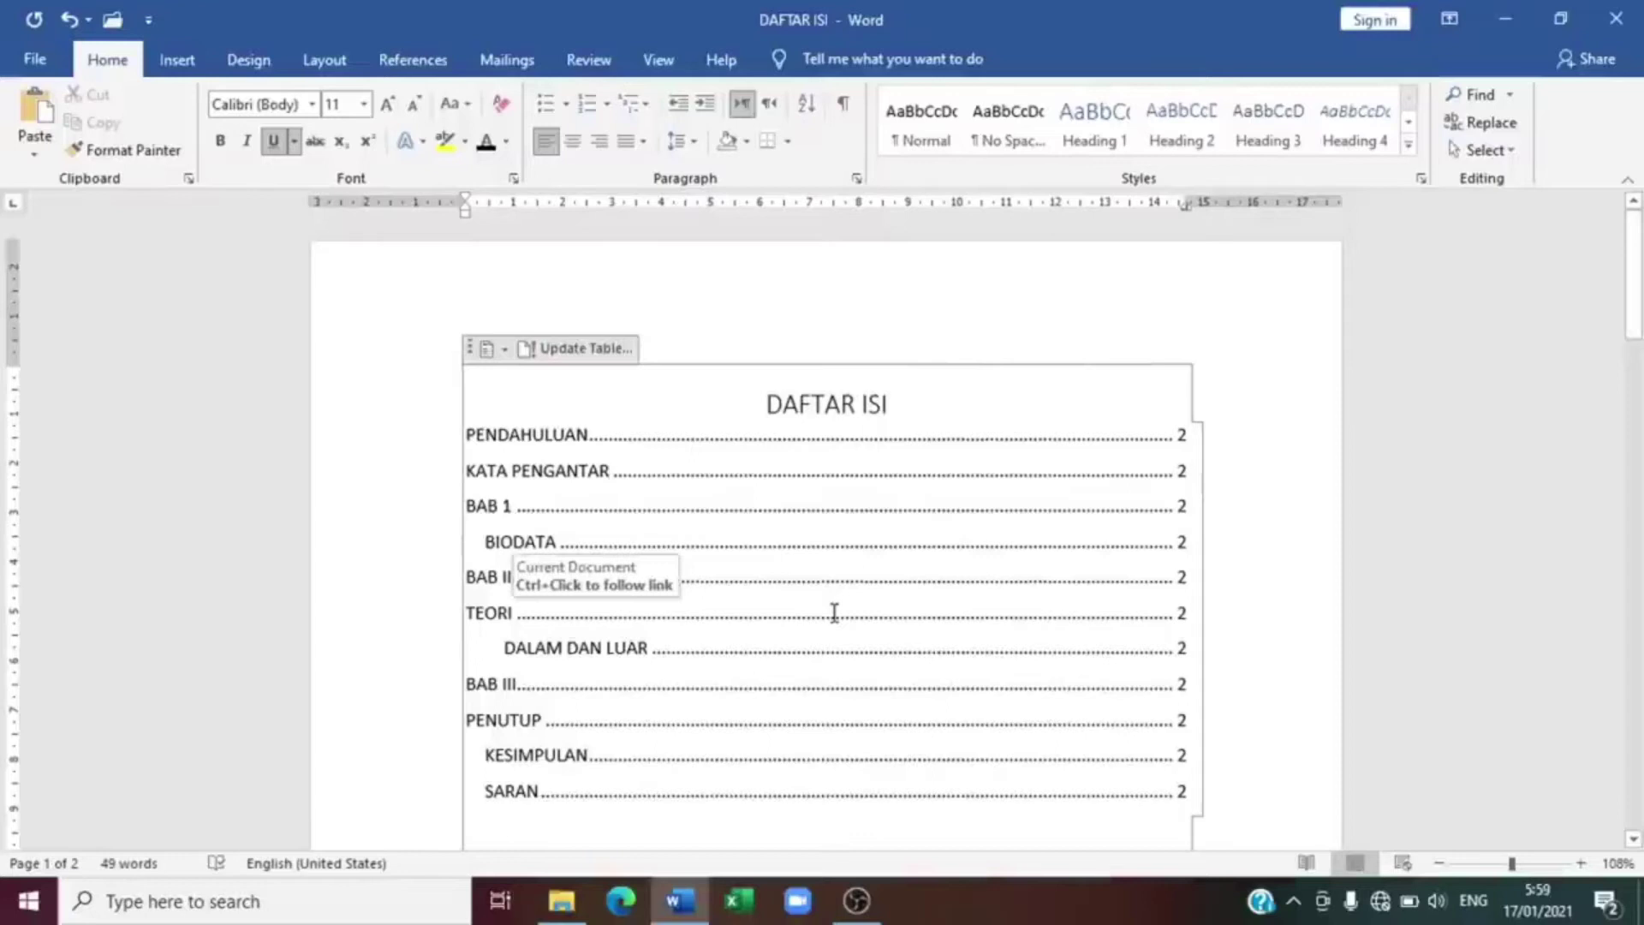
Create a new blank document and enter DAFTAR ISI, KATA PENGANTAR and PENDAHULUAN on three separate lines
{"action": "key", "text": "ctrl+n"}
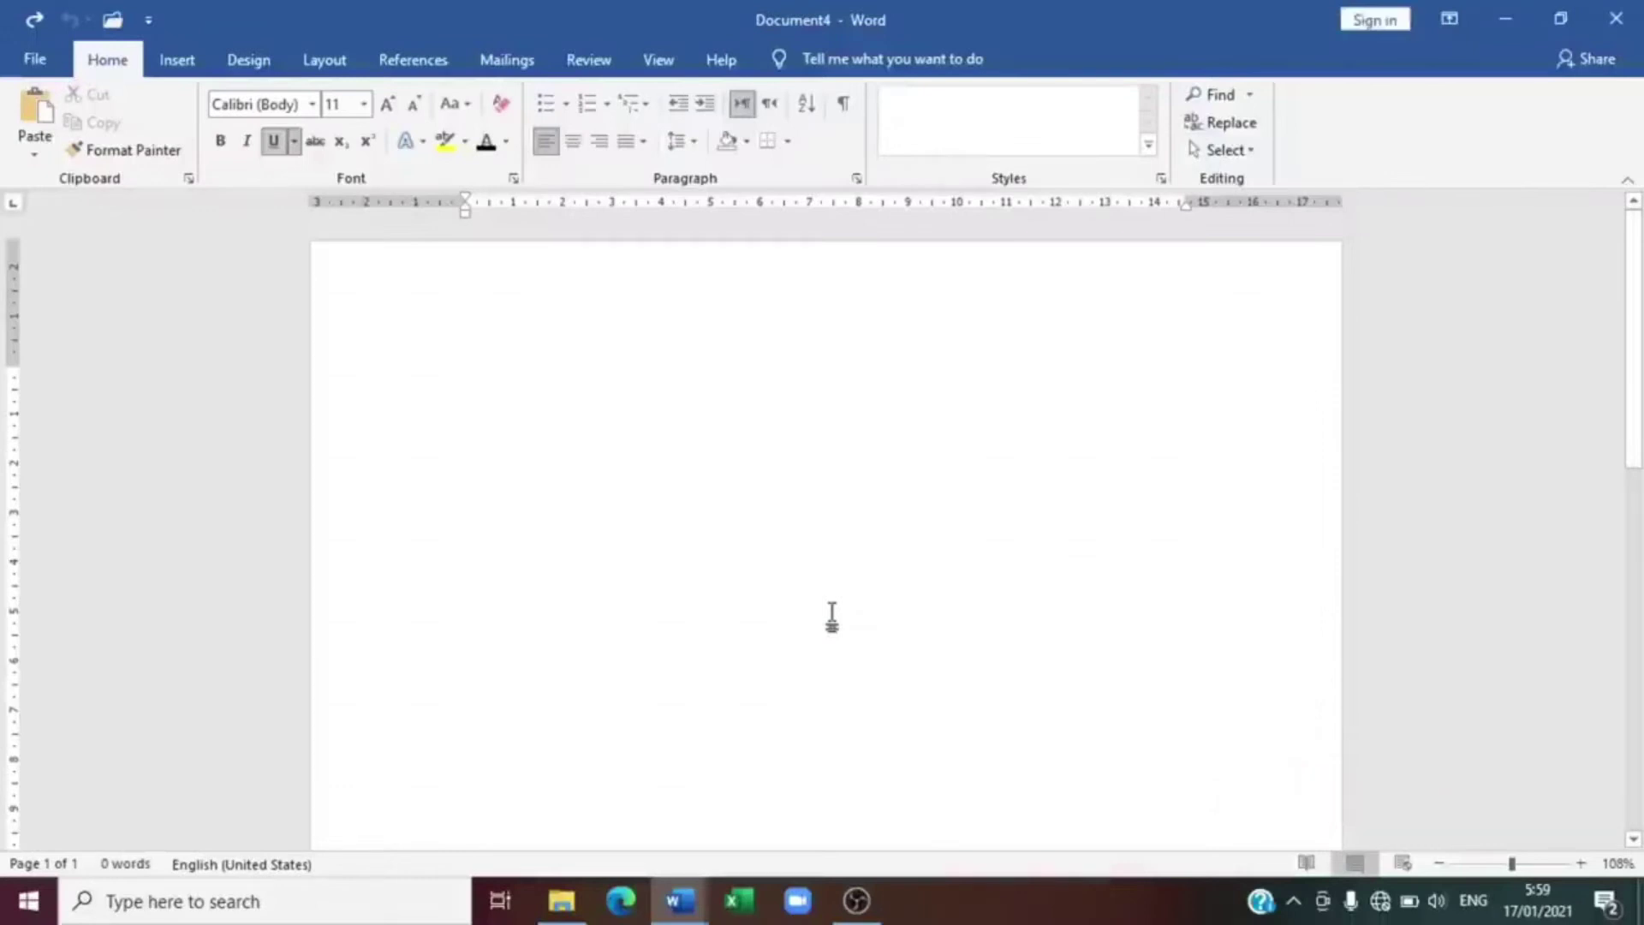
{"action": "type", "text": "DAFTAR"}
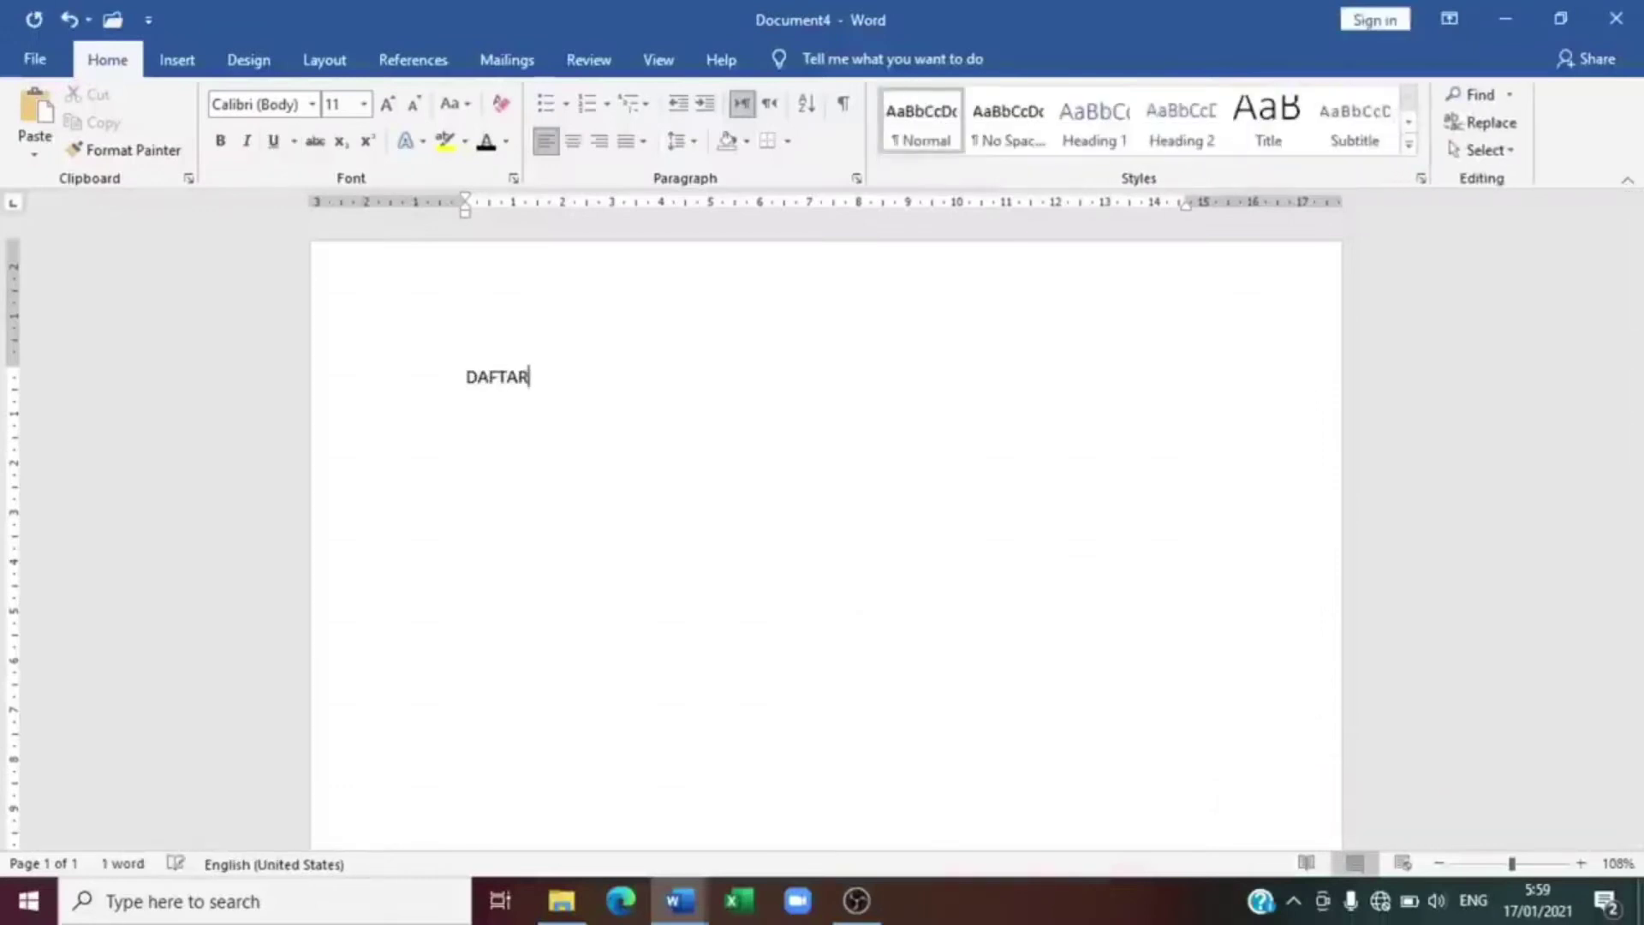
{"action": "type", "text": " ISI "}
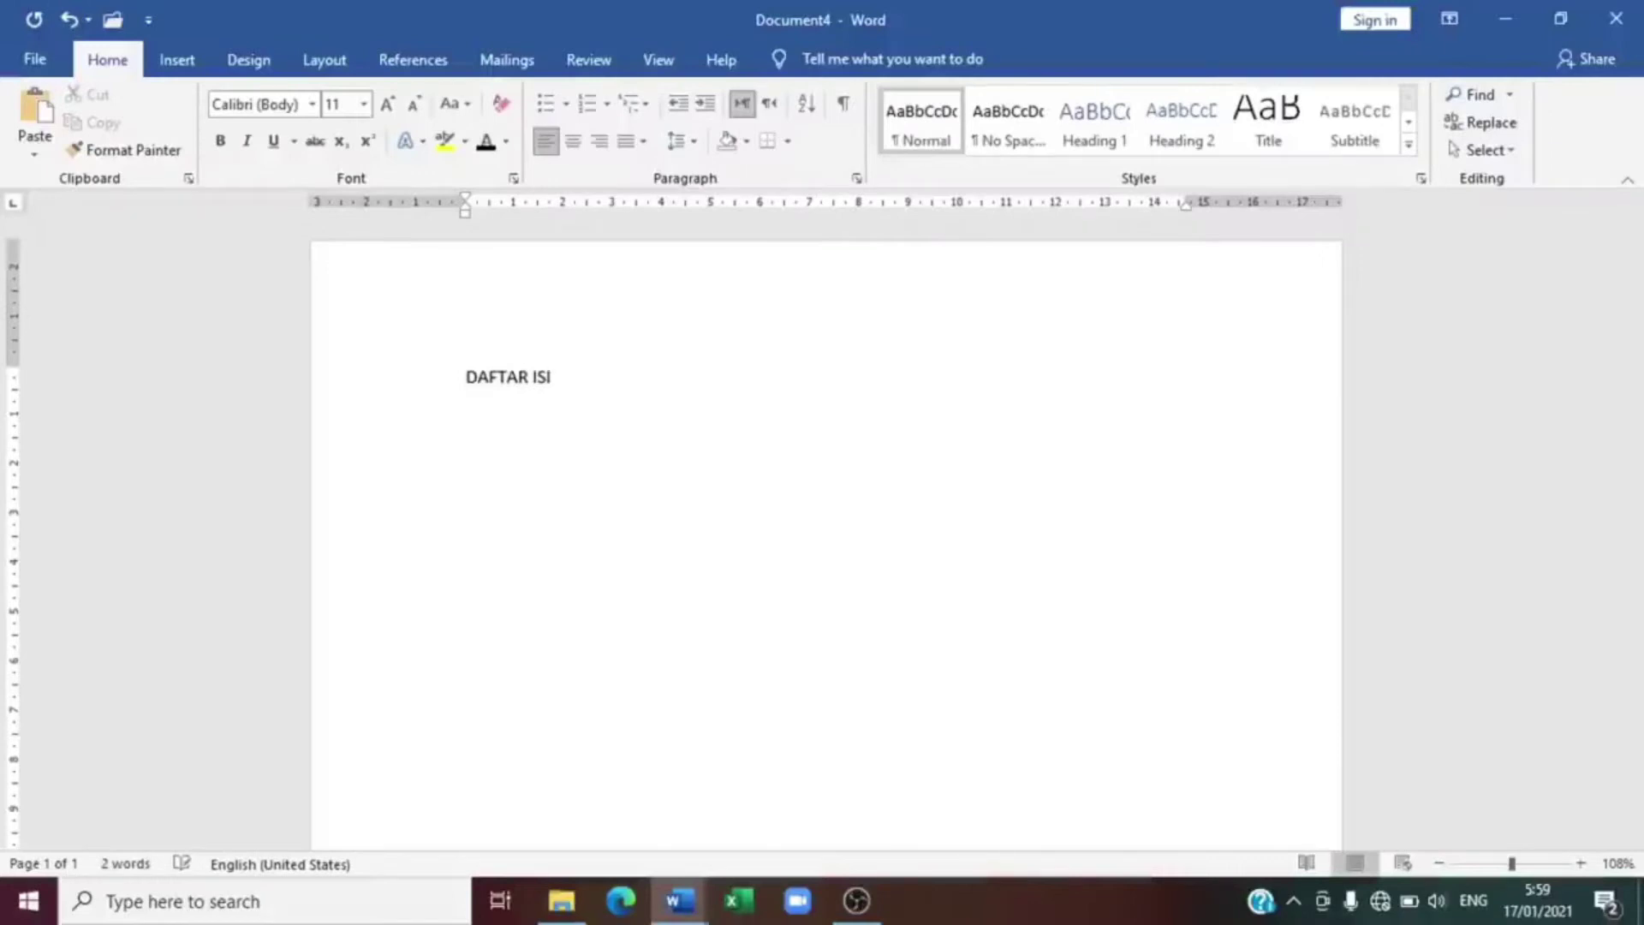
{"action": "type", "text": "KATA PENGANTAR"}
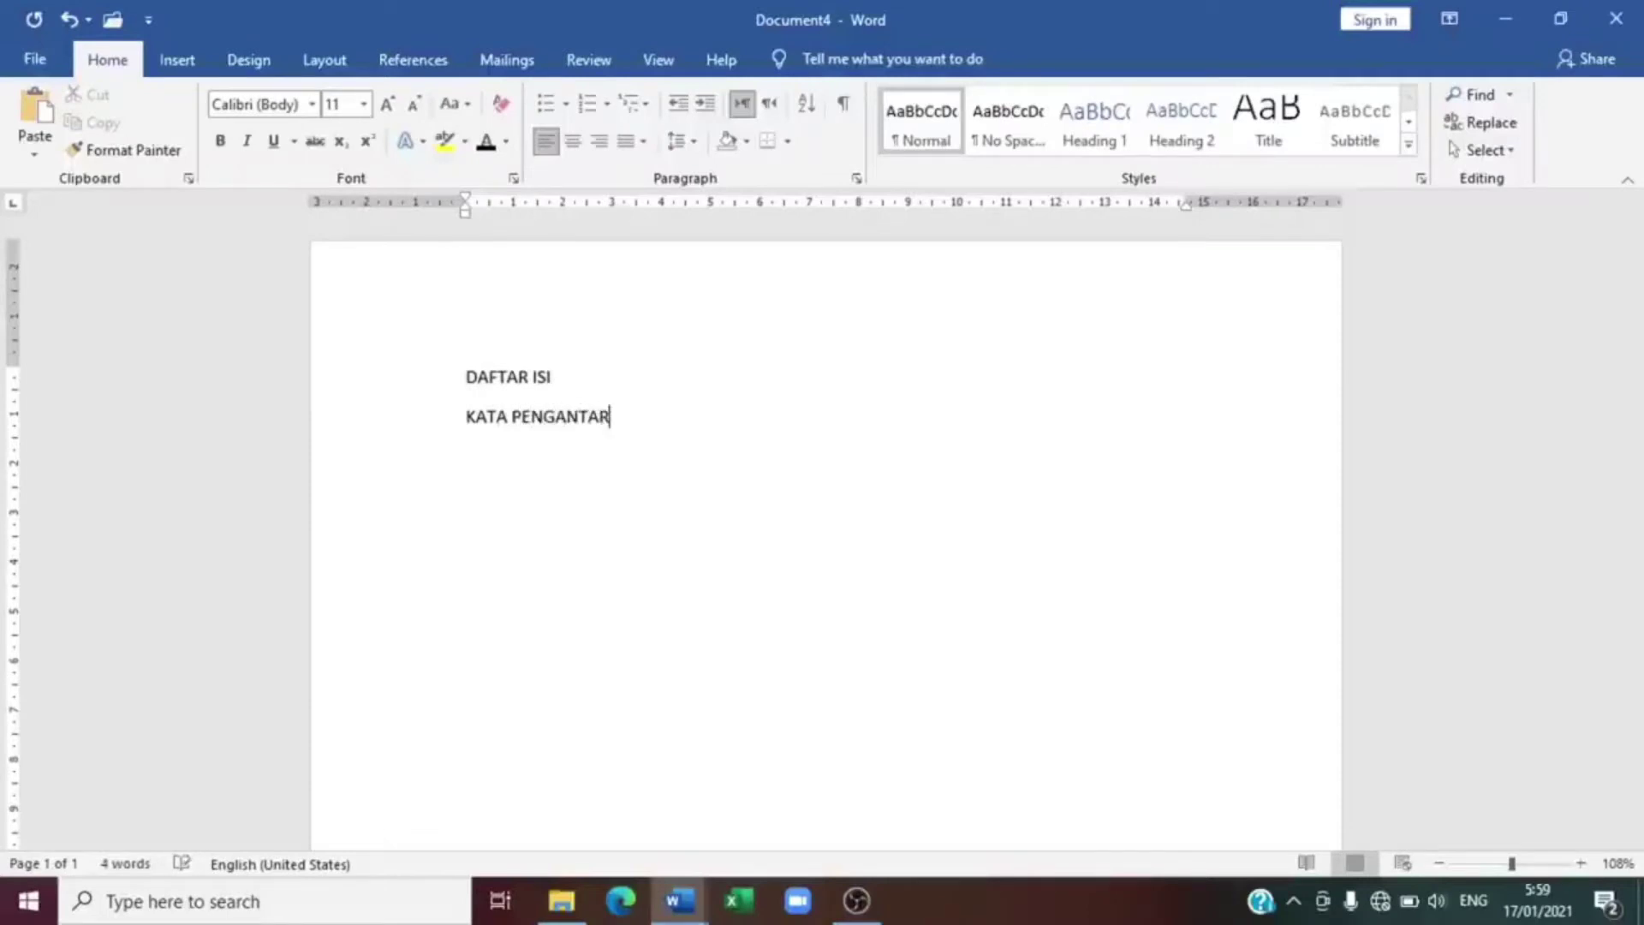
{"action": "type", "text": " PENDAHULUAN"}
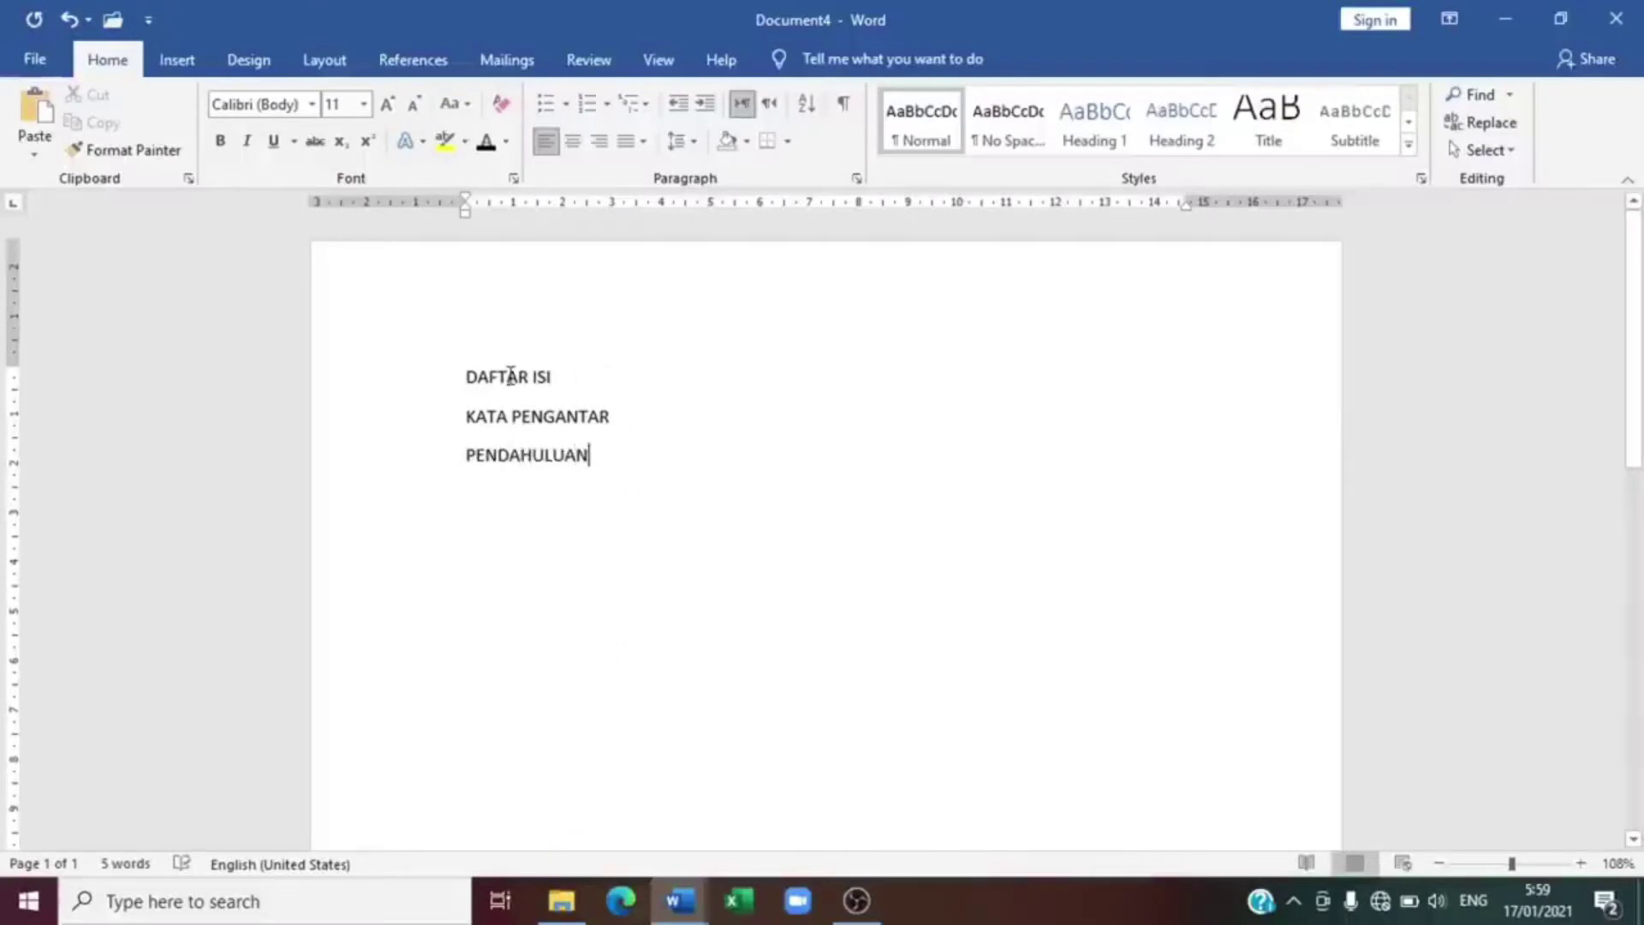
Apply the Heading 1 style to the DAFTAR ISI line
{"action": "left_click", "coordinate": [555, 377]}
{"action": "left_click_drag", "start_coordinate": [569, 382], "coordinate": [430, 379]}
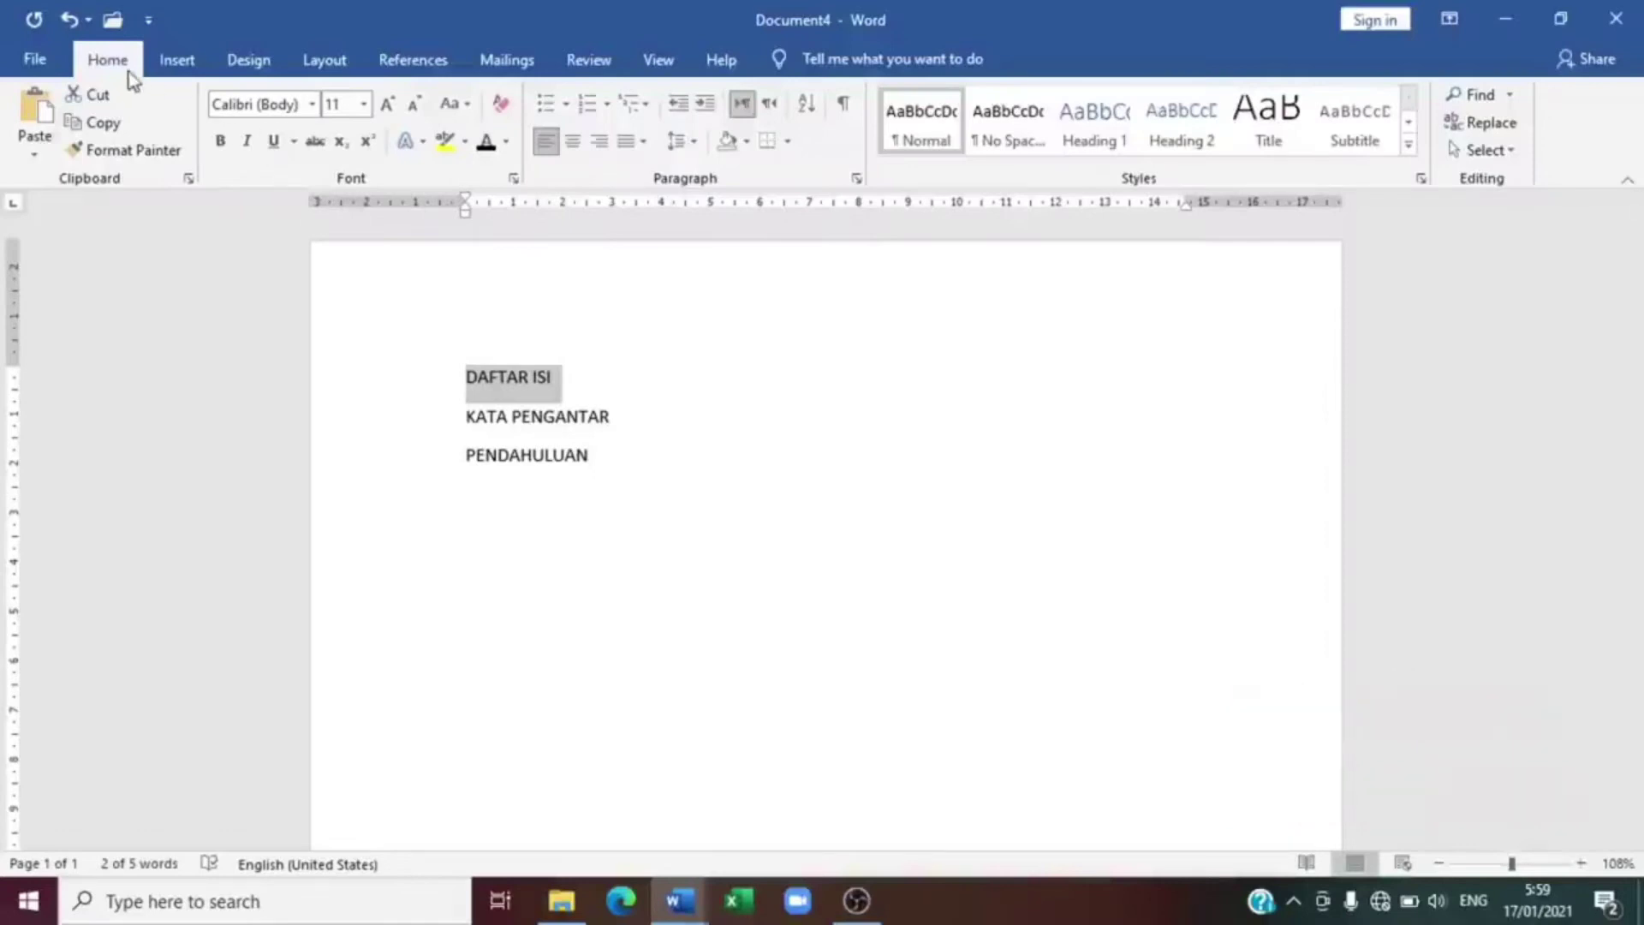
{"action": "left_click", "coordinate": [1070, 137]}
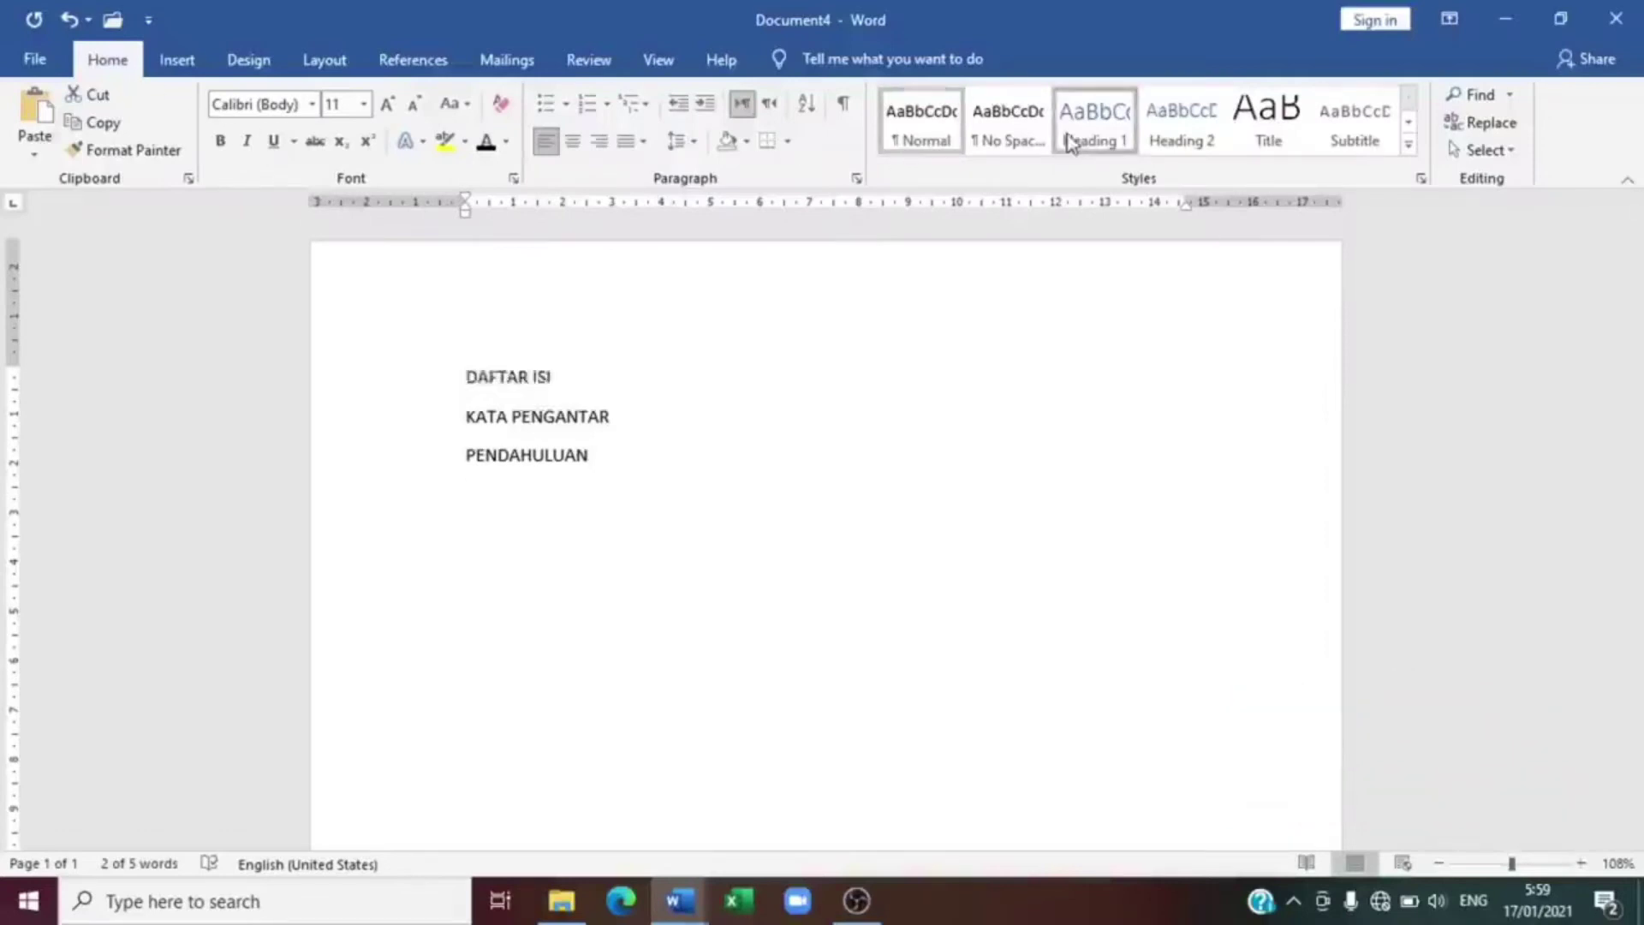
Insert an Automatic Table 1 table of contents in place of the selected DAFTAR ISI heading and dismiss the notice
{"action": "left_click", "coordinate": [438, 75]}
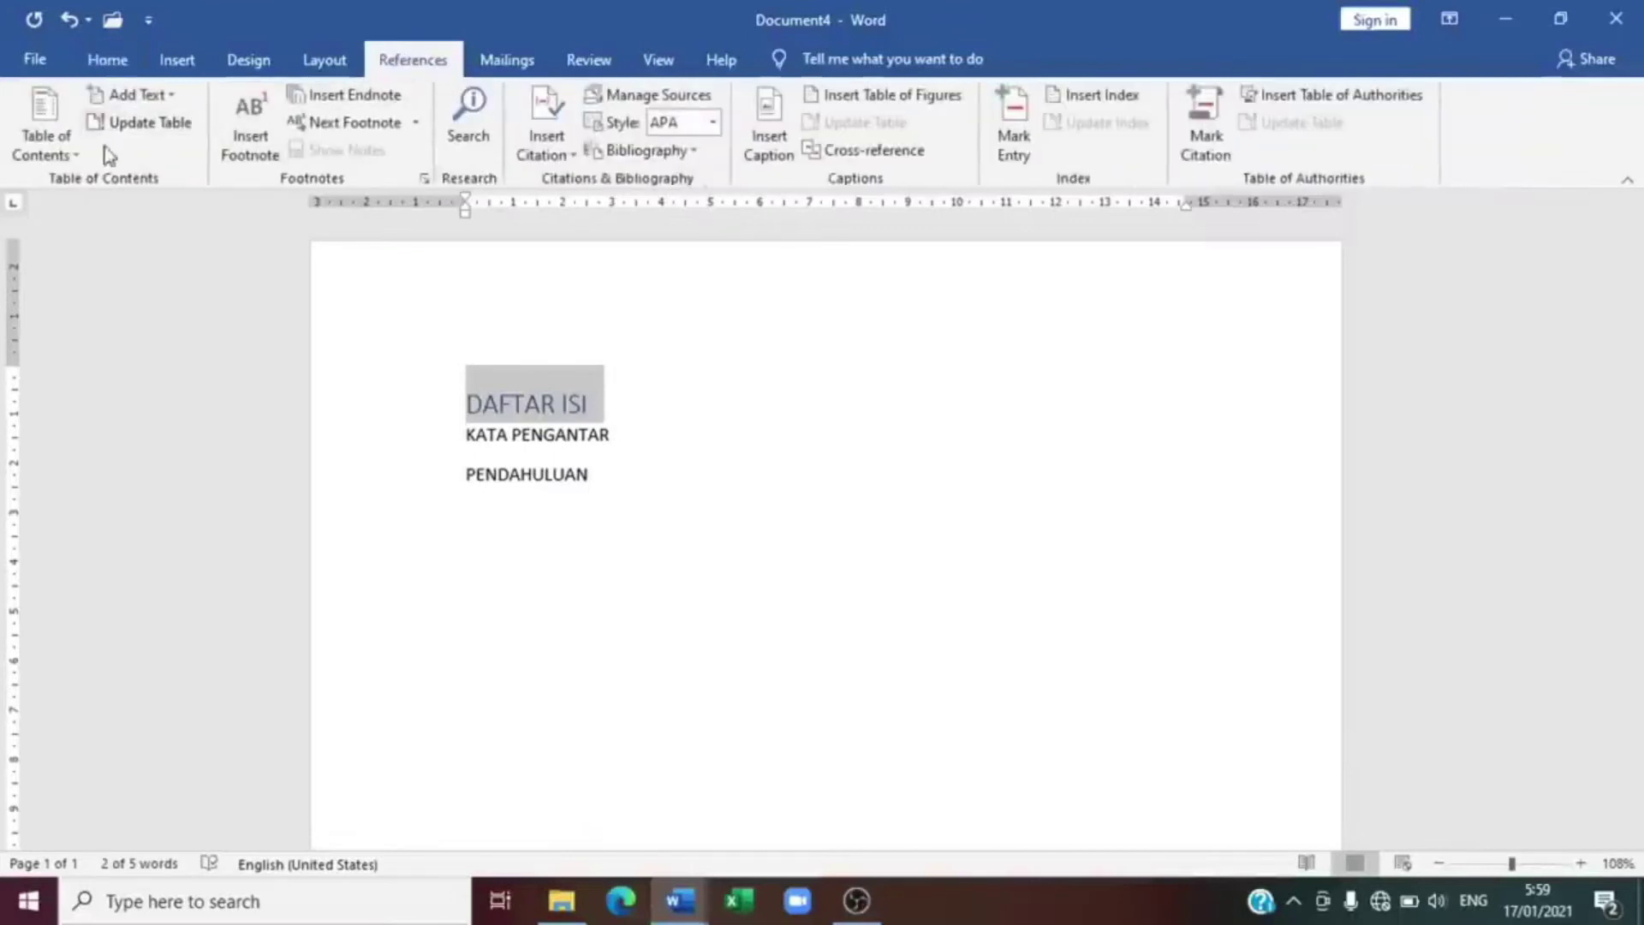
{"action": "left_click", "coordinate": [75, 158]}
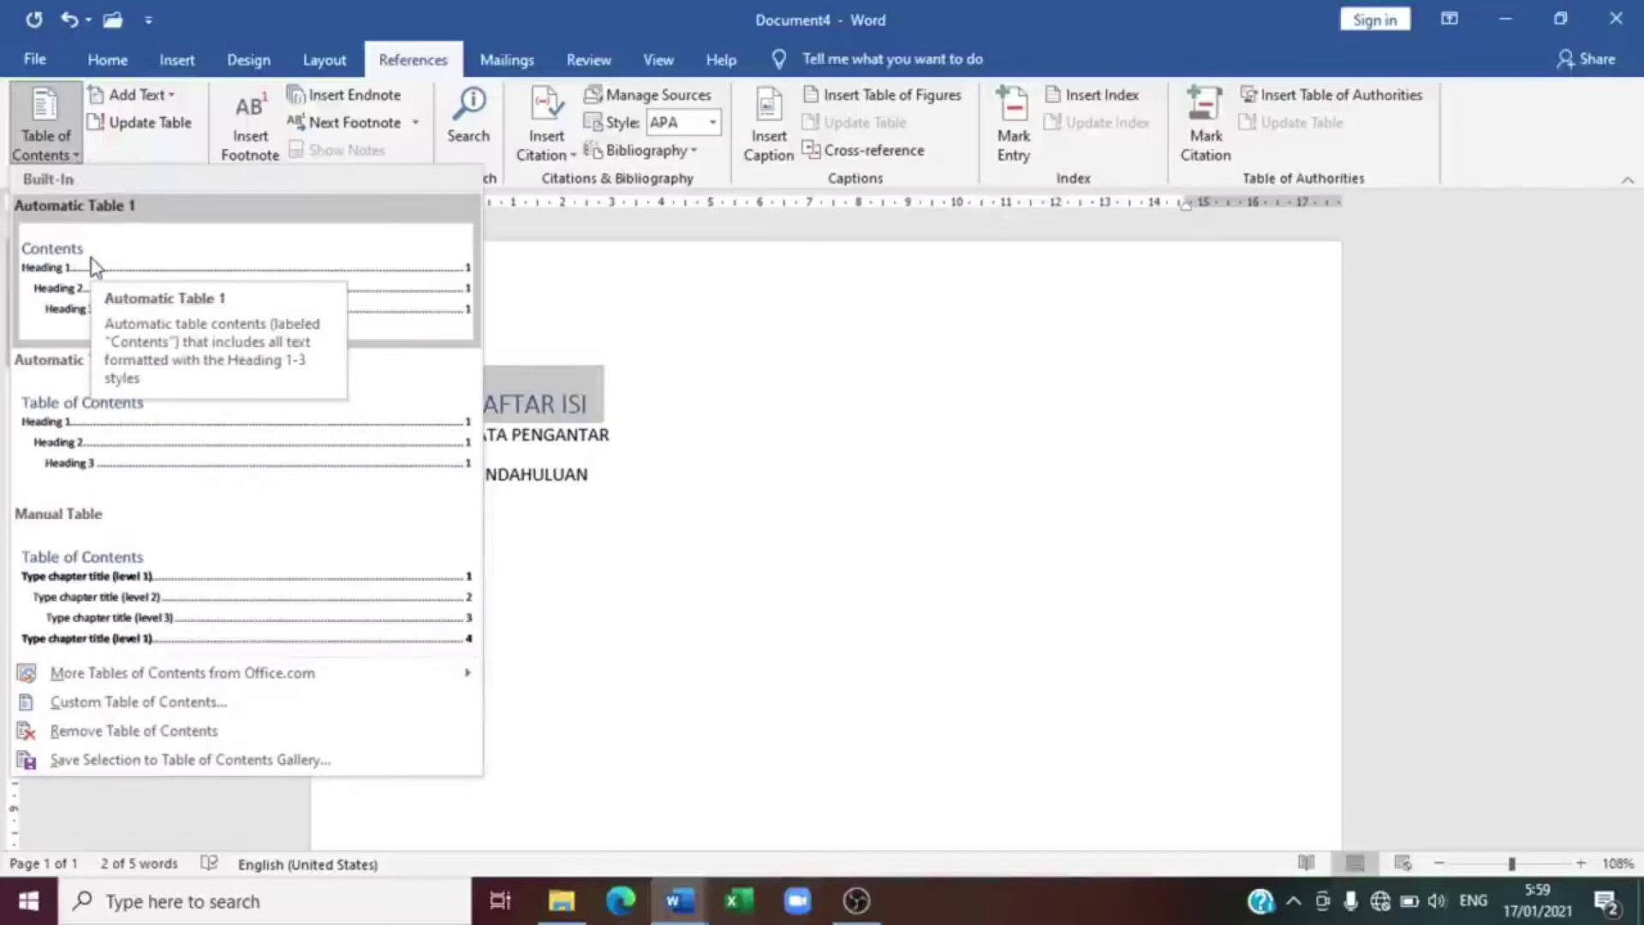
{"action": "left_click", "coordinate": [94, 268]}
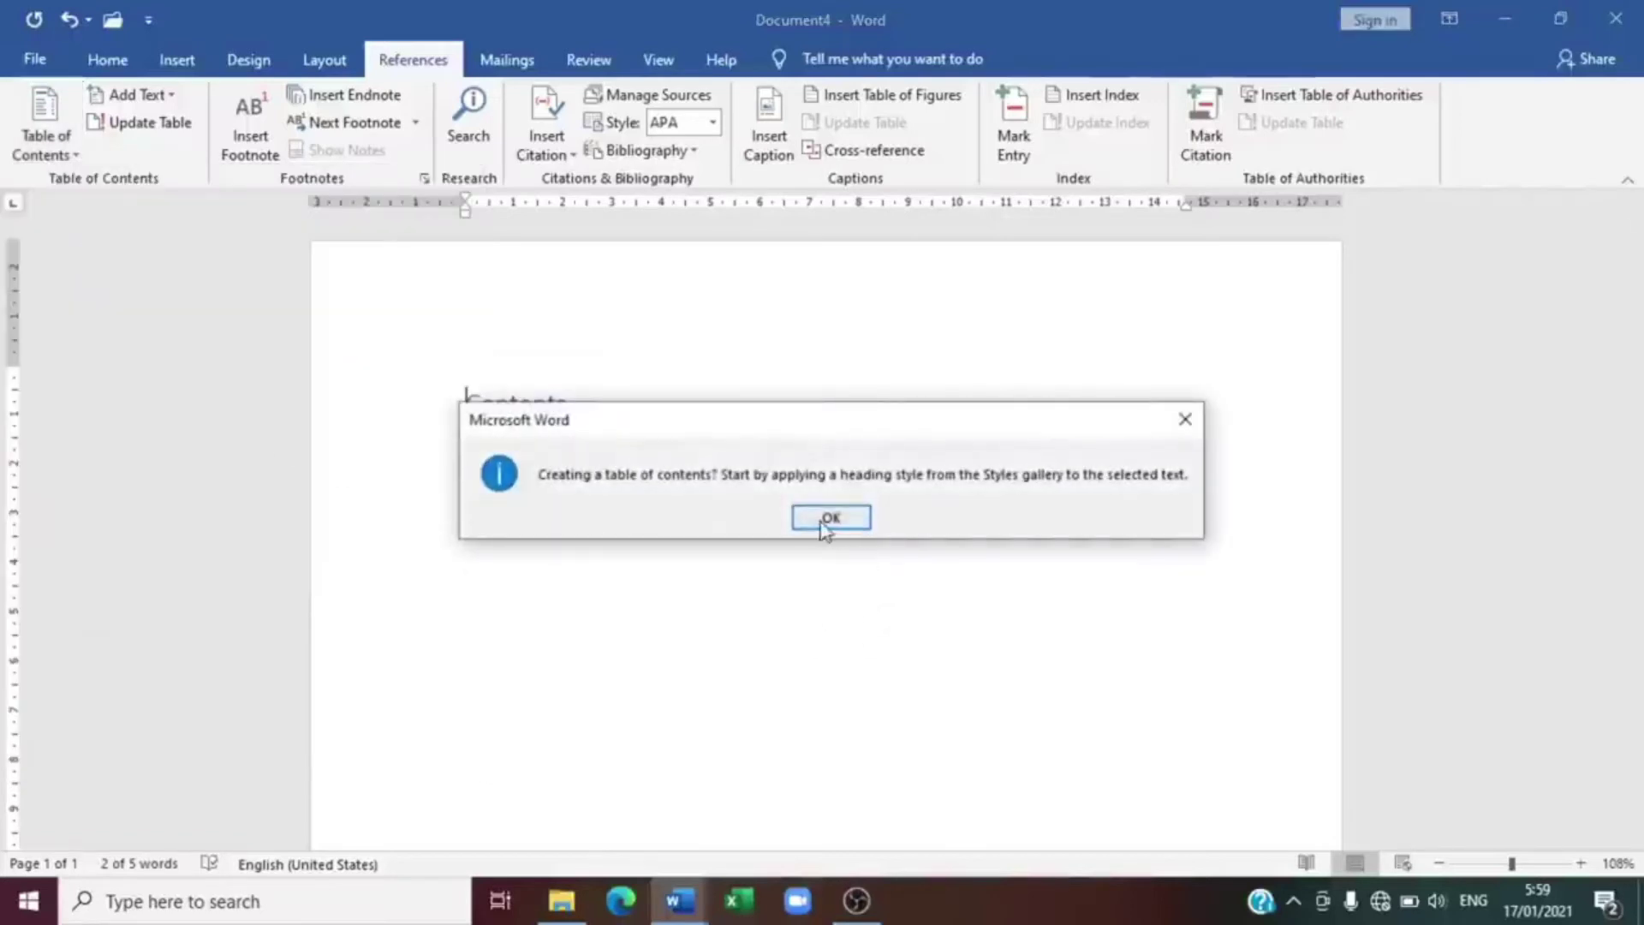
{"action": "left_click", "coordinate": [827, 519]}
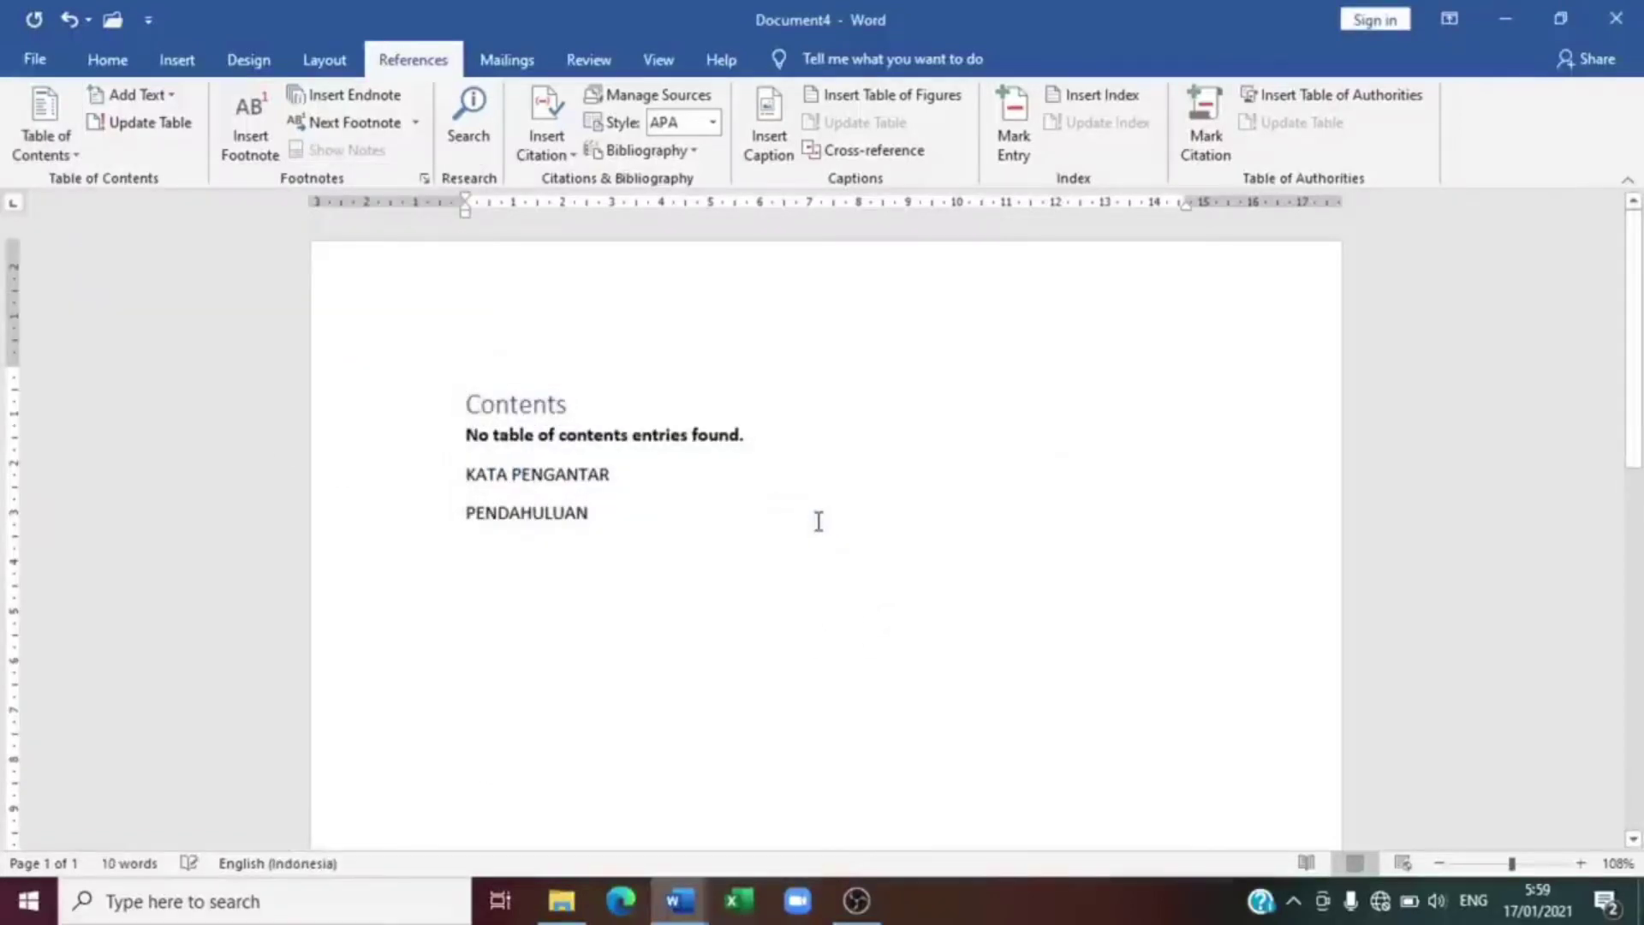
Retitle the new document's table of contents from Contents to DAFTAR ISI
{"action": "left_click", "coordinate": [581, 409]}
{"action": "left_click_drag", "start_coordinate": [469, 430], "coordinate": [467, 420]}
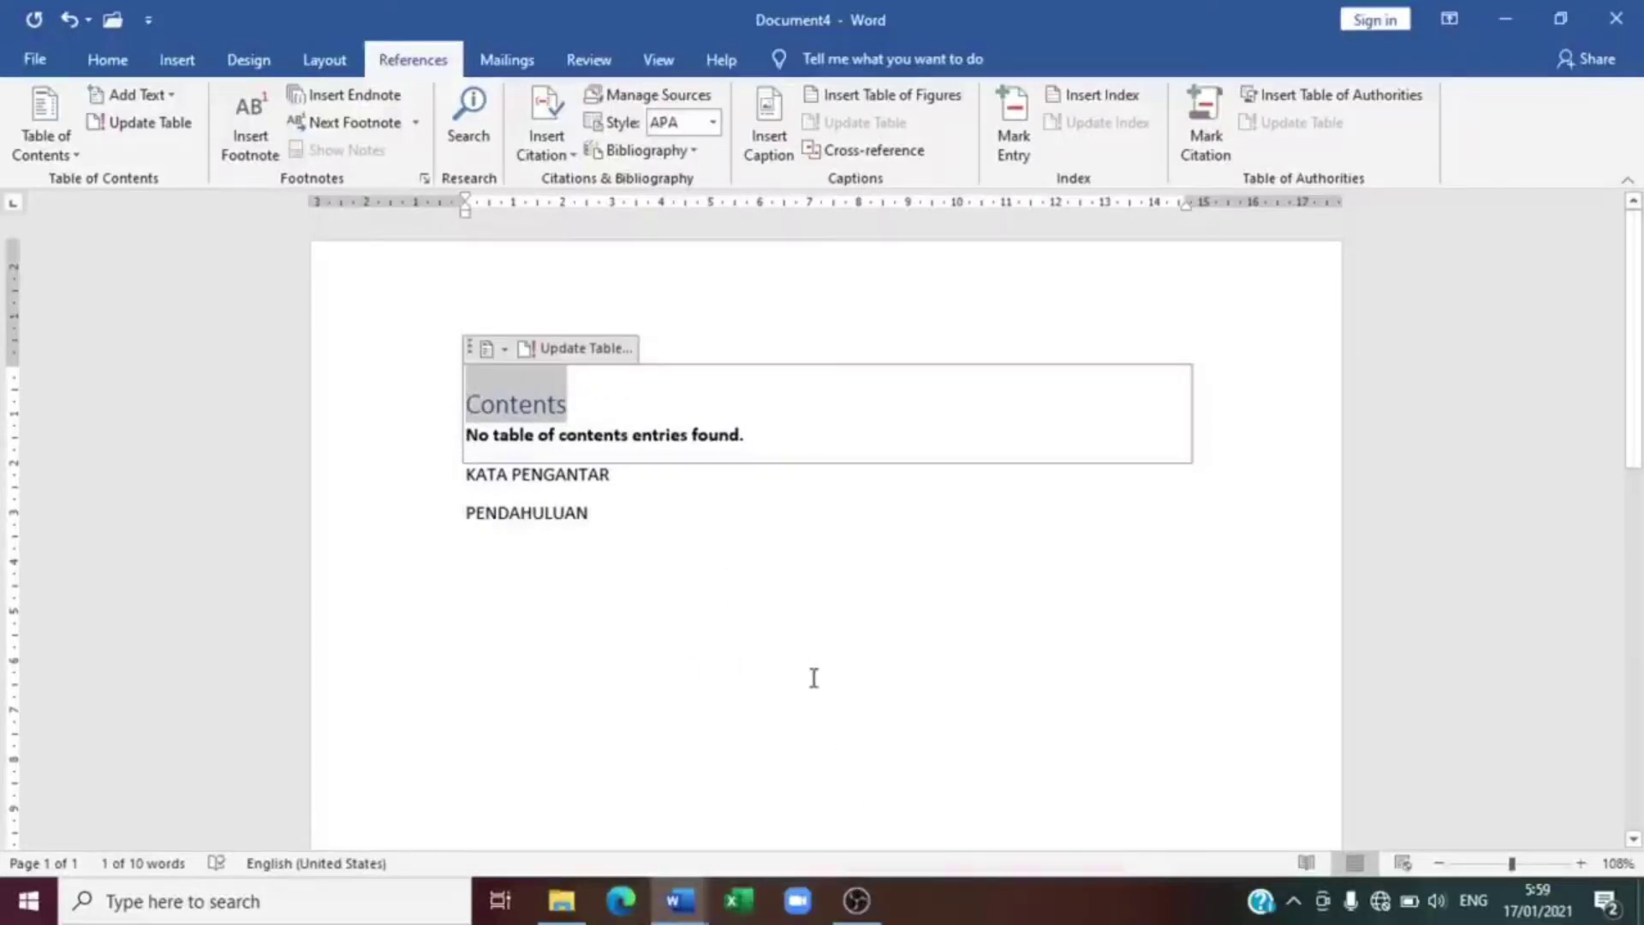
{"action": "type", "text": "DA"}
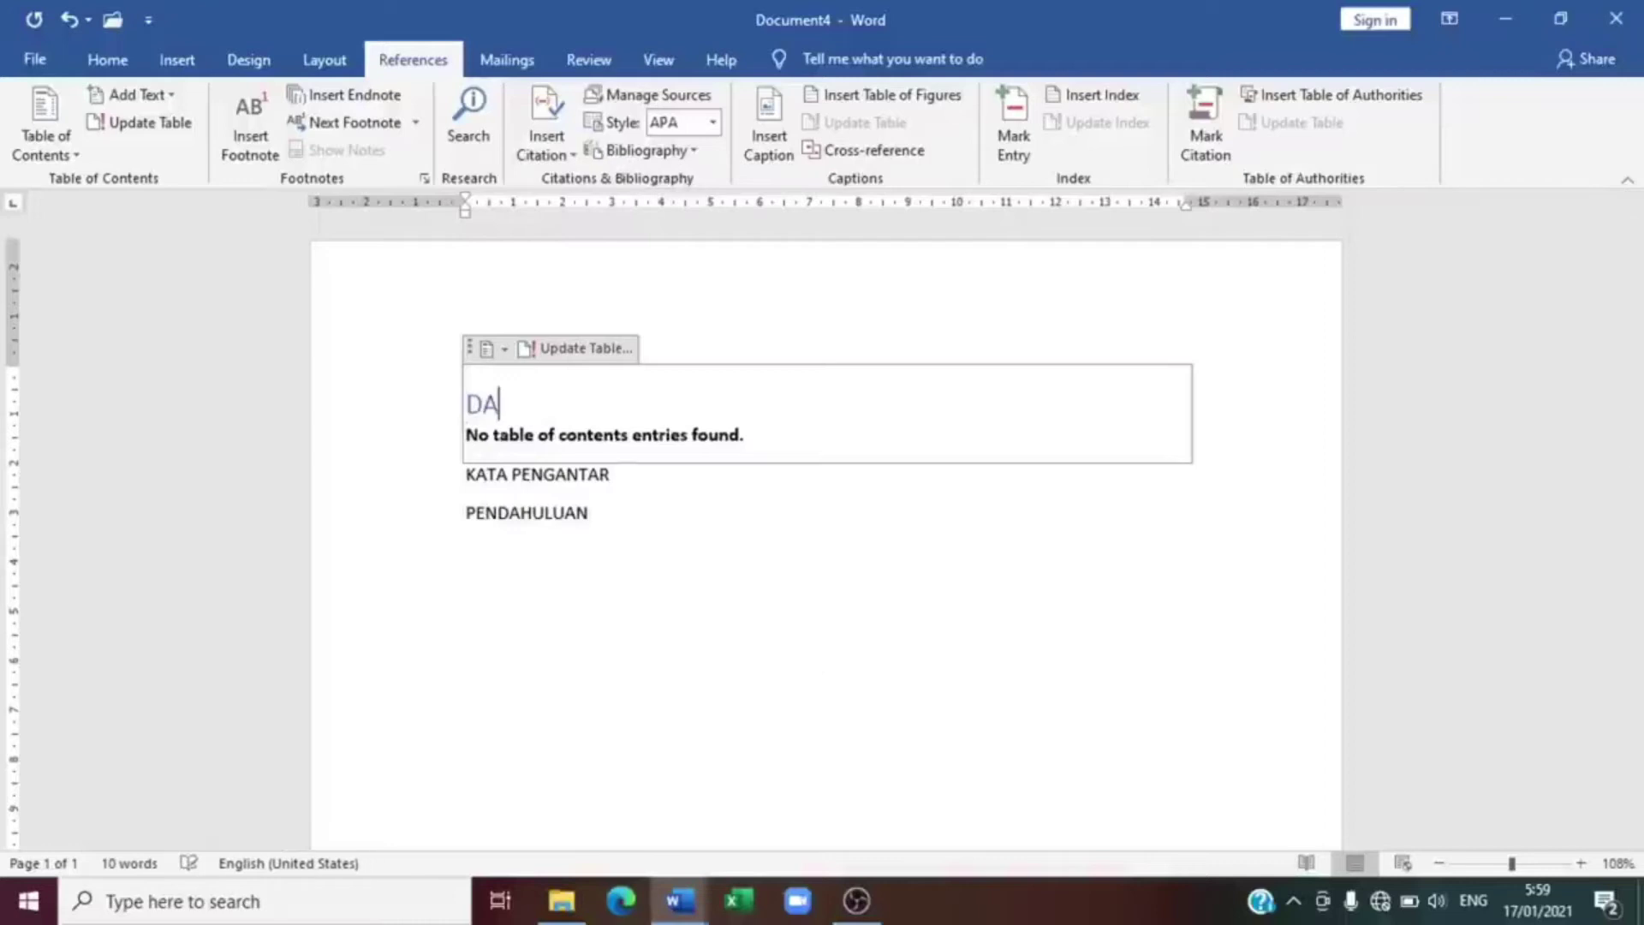
{"action": "type", "text": "FTAR ISI"}
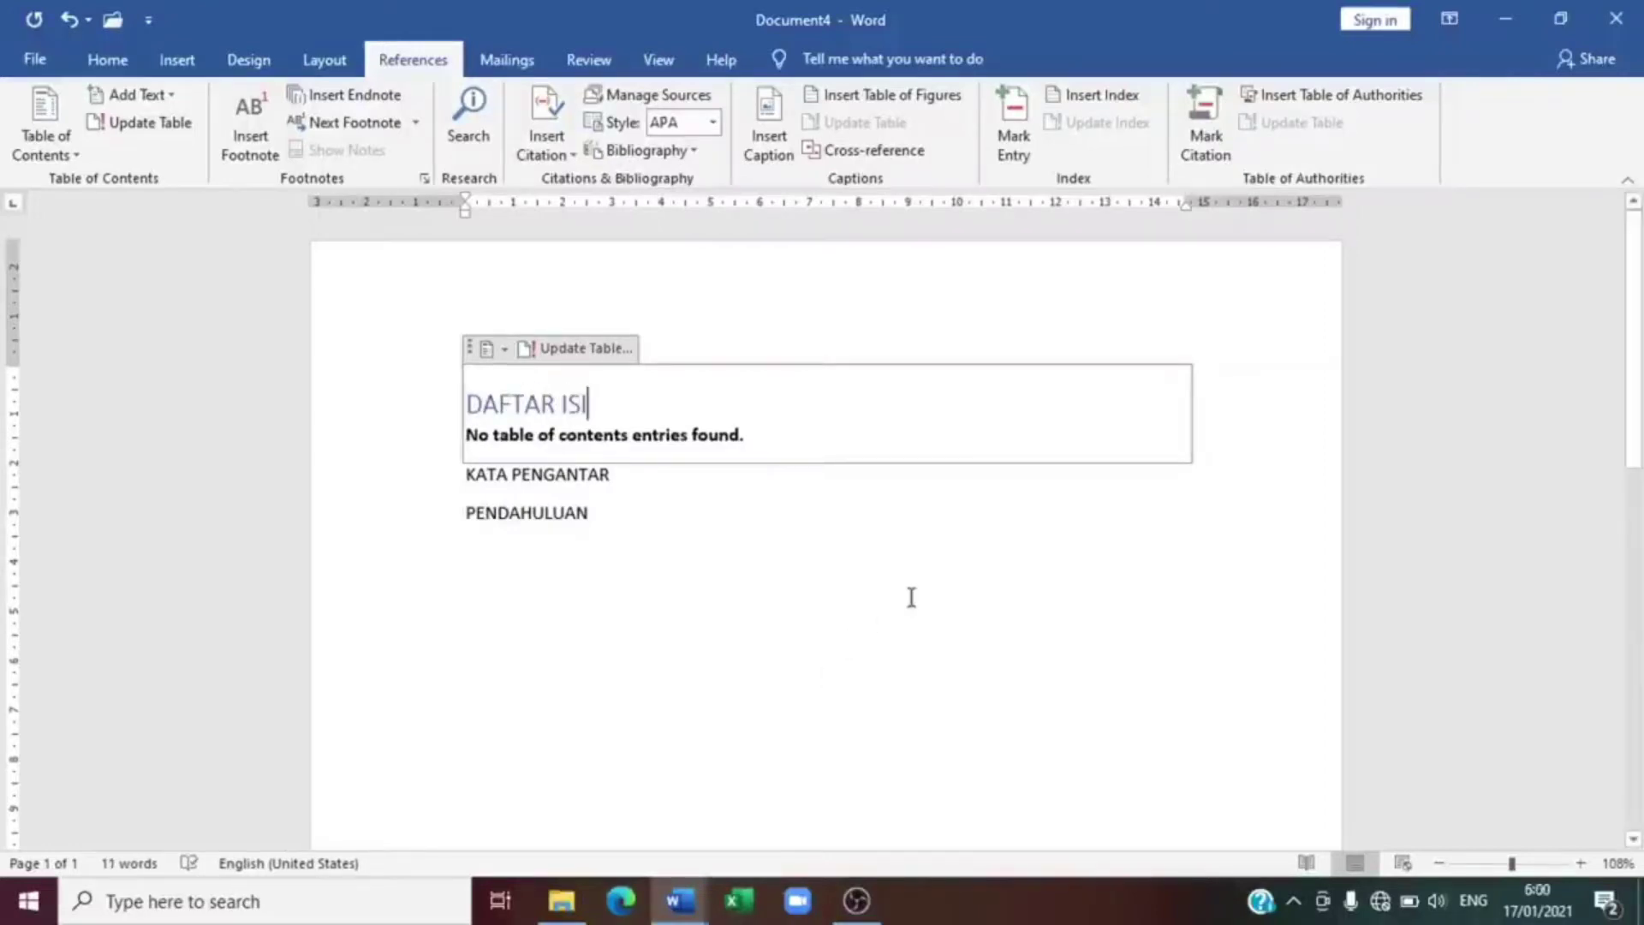
{"action": "left_click", "coordinate": [824, 583]}
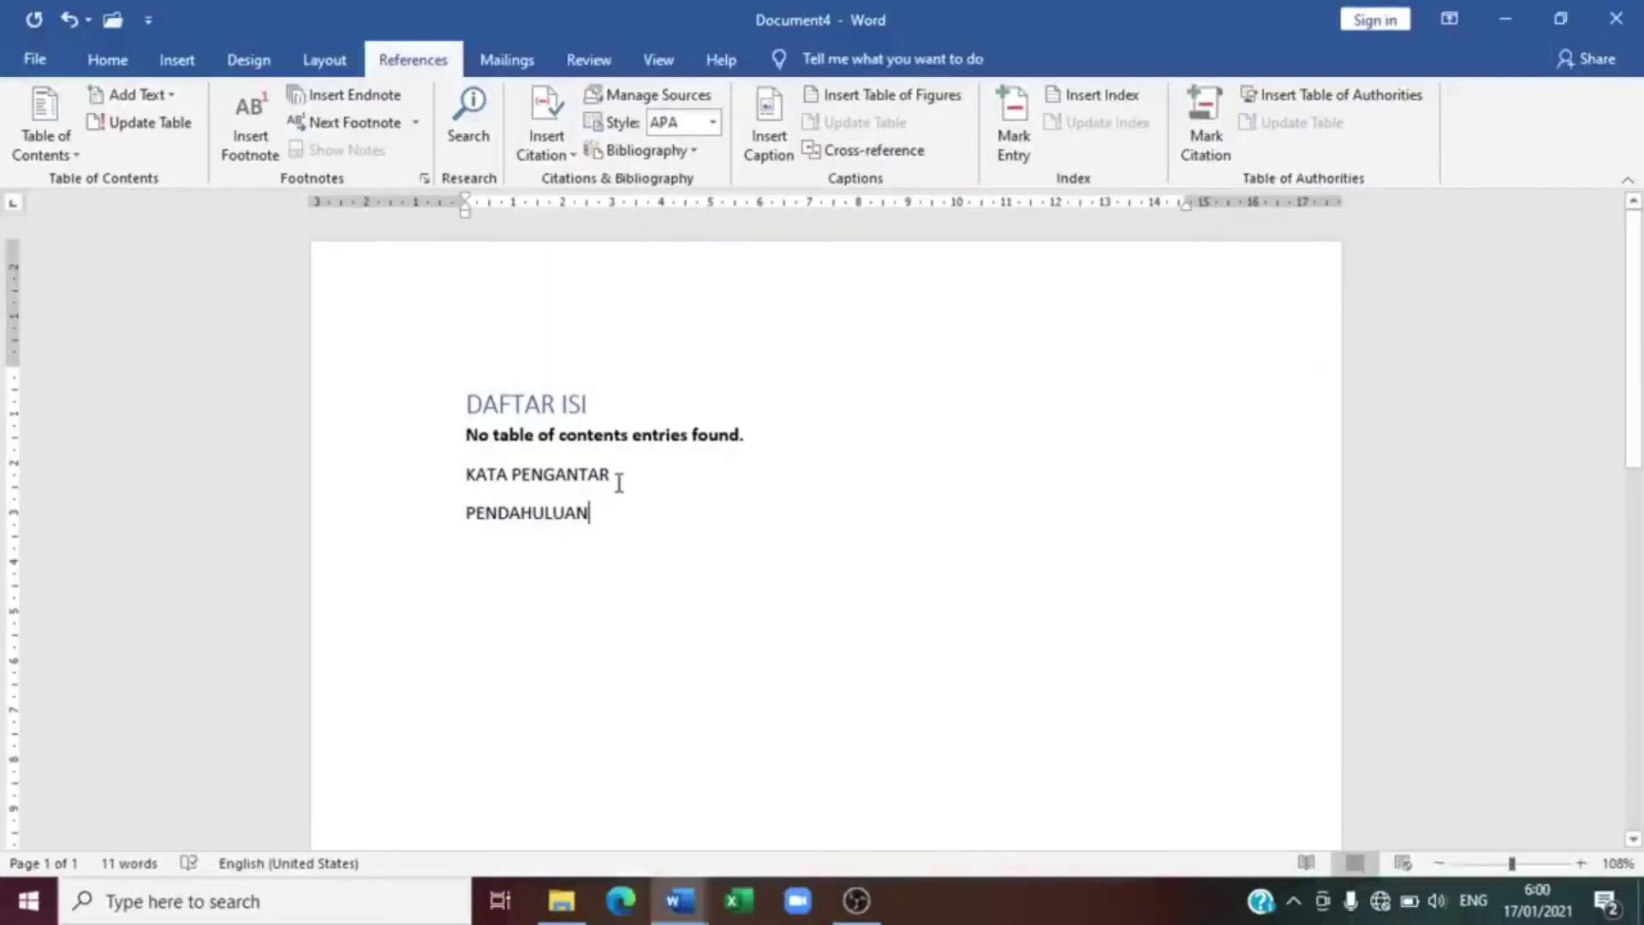
Apply the Heading 1 style to the KATA PENGANTAR line
{"action": "left_click_drag", "start_coordinate": [619, 483], "coordinate": [481, 484]}
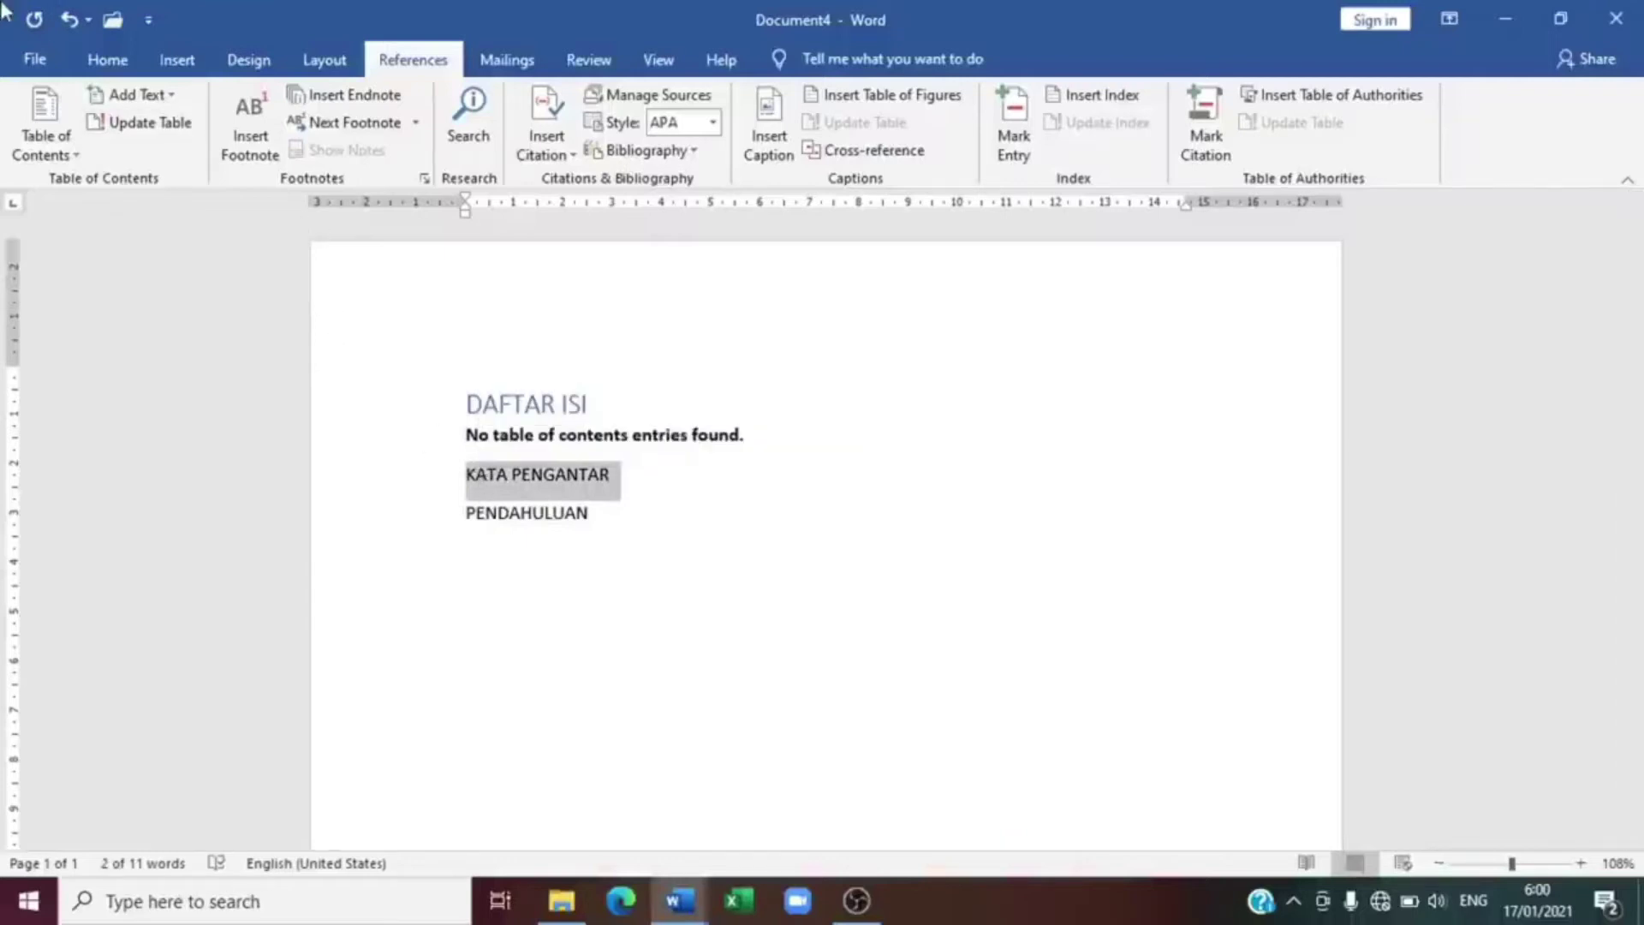
{"action": "left_click", "coordinate": [107, 59]}
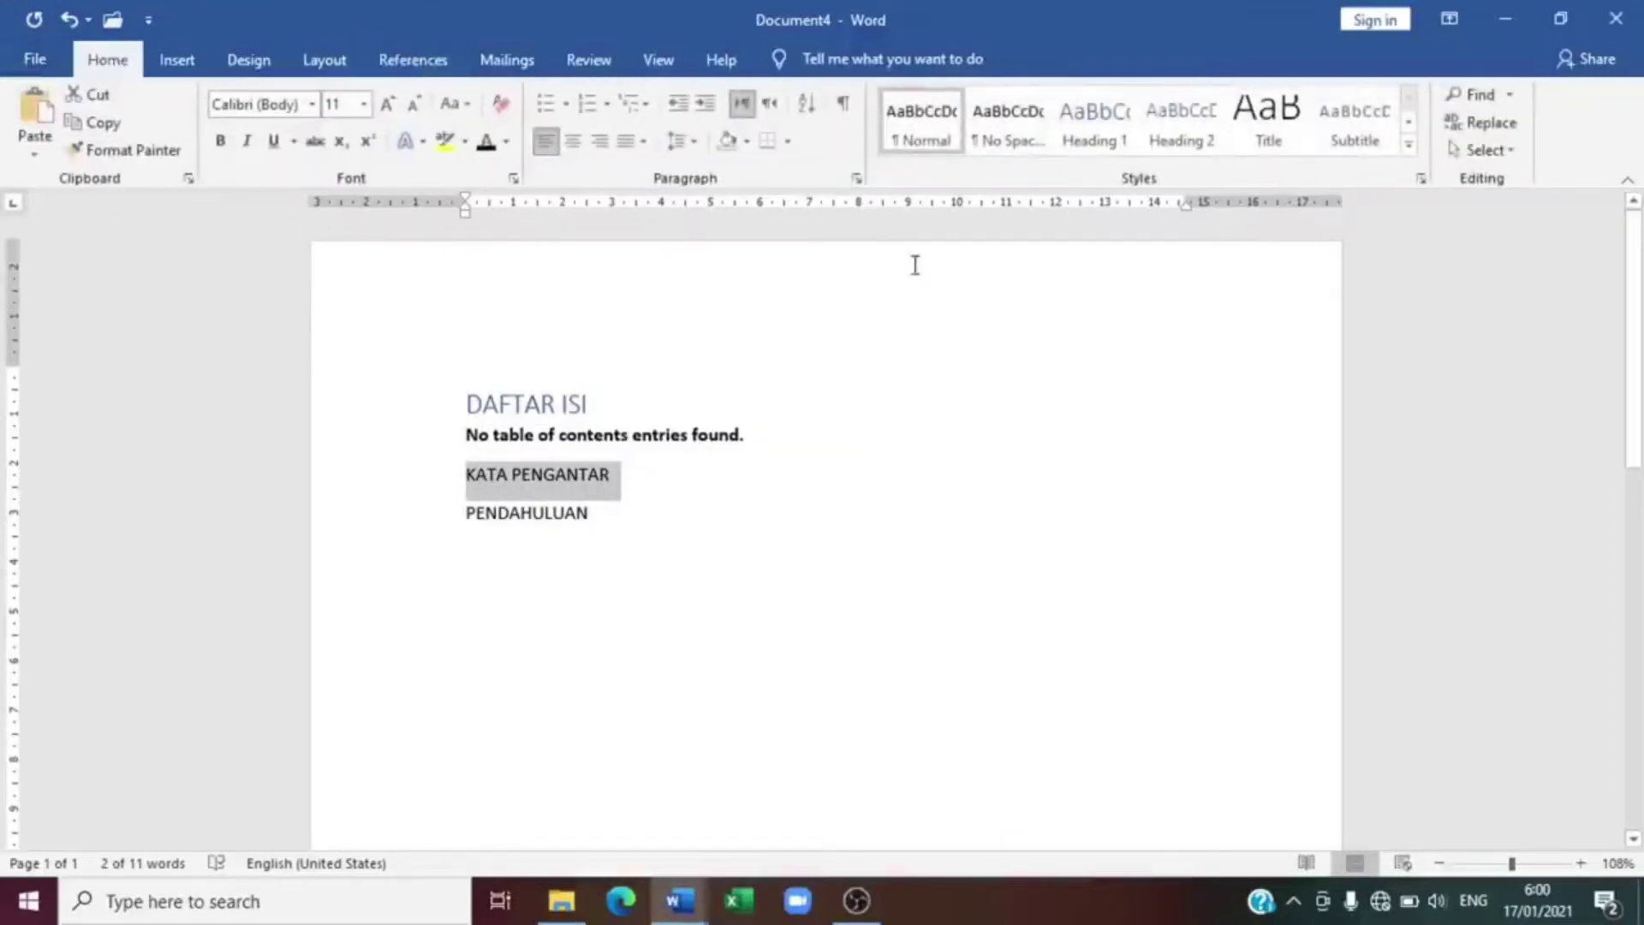
{"action": "left_click", "coordinate": [1074, 147]}
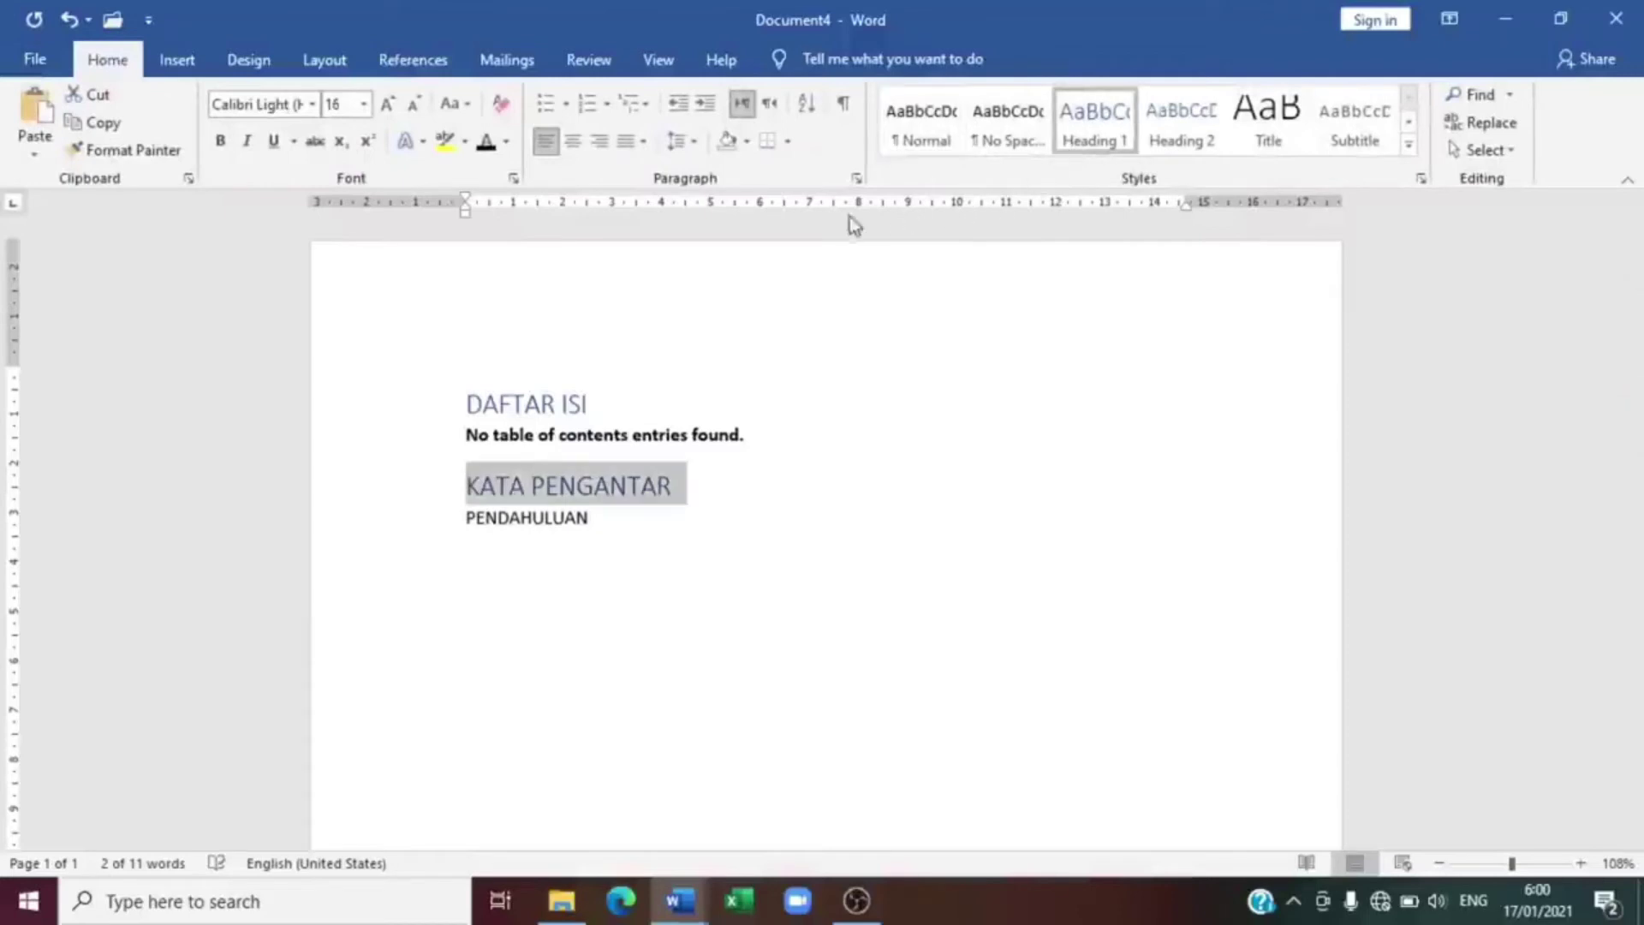
Replace the existing empty table of contents with a new Automatic Table 1 that includes the KATA PENGANTAR heading
{"action": "left_click", "coordinate": [427, 66]}
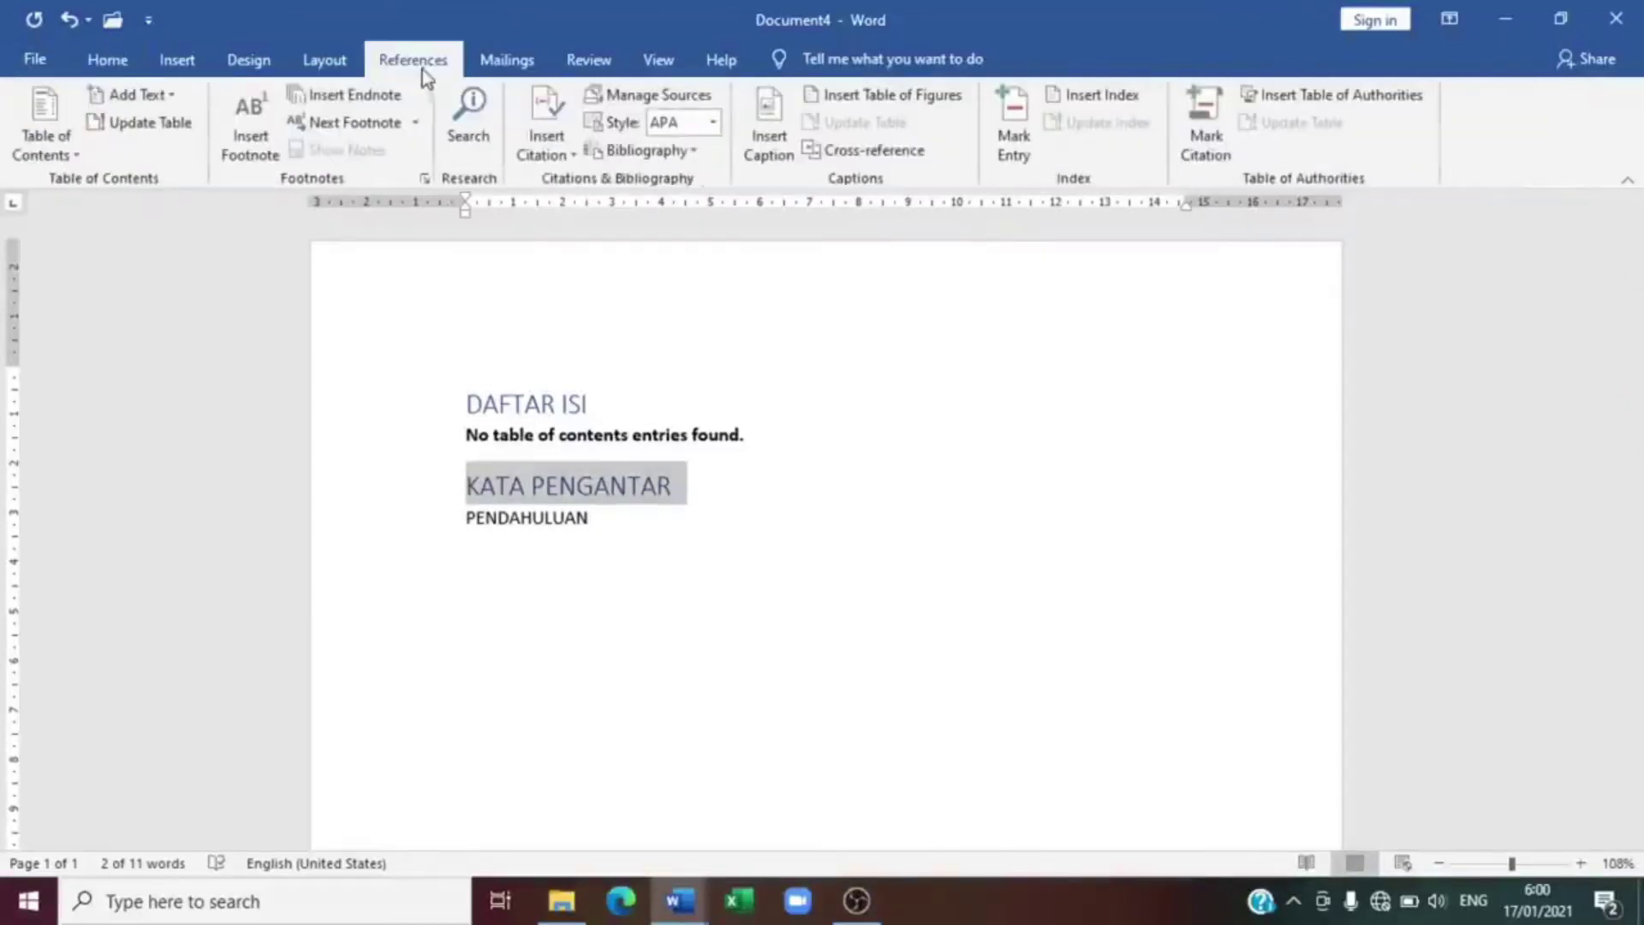
{"action": "left_click", "coordinate": [75, 155]}
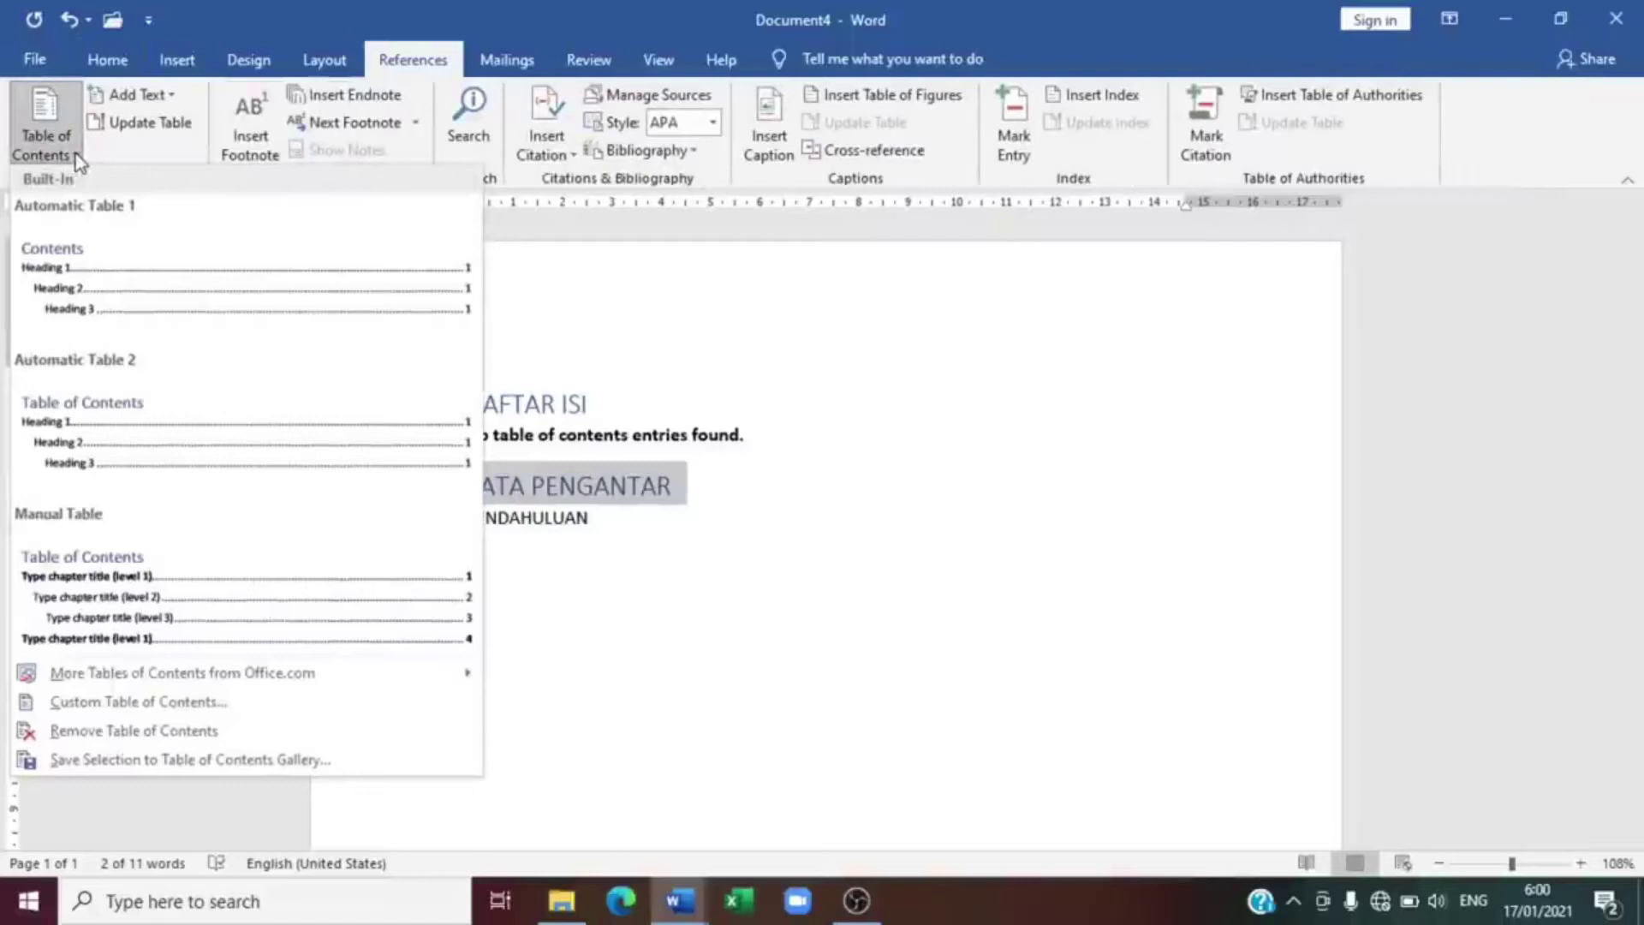
{"action": "left_click", "coordinate": [103, 269]}
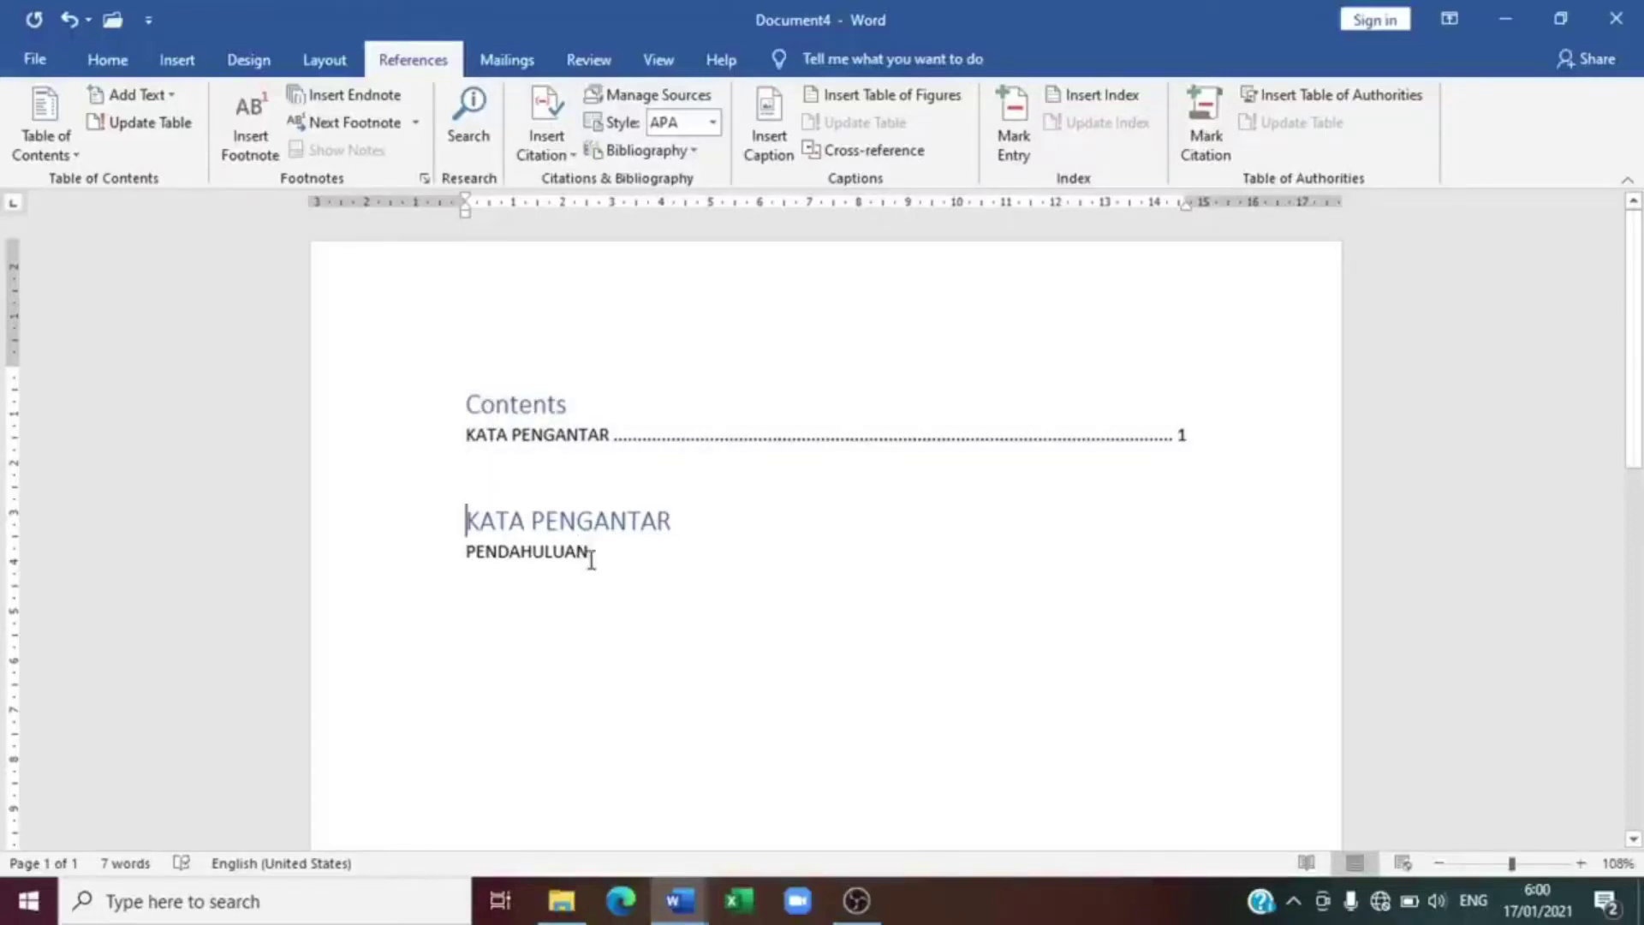
{"action": "scroll", "coordinate": [591, 559], "scroll_direction": "down", "scroll_amount": 2}
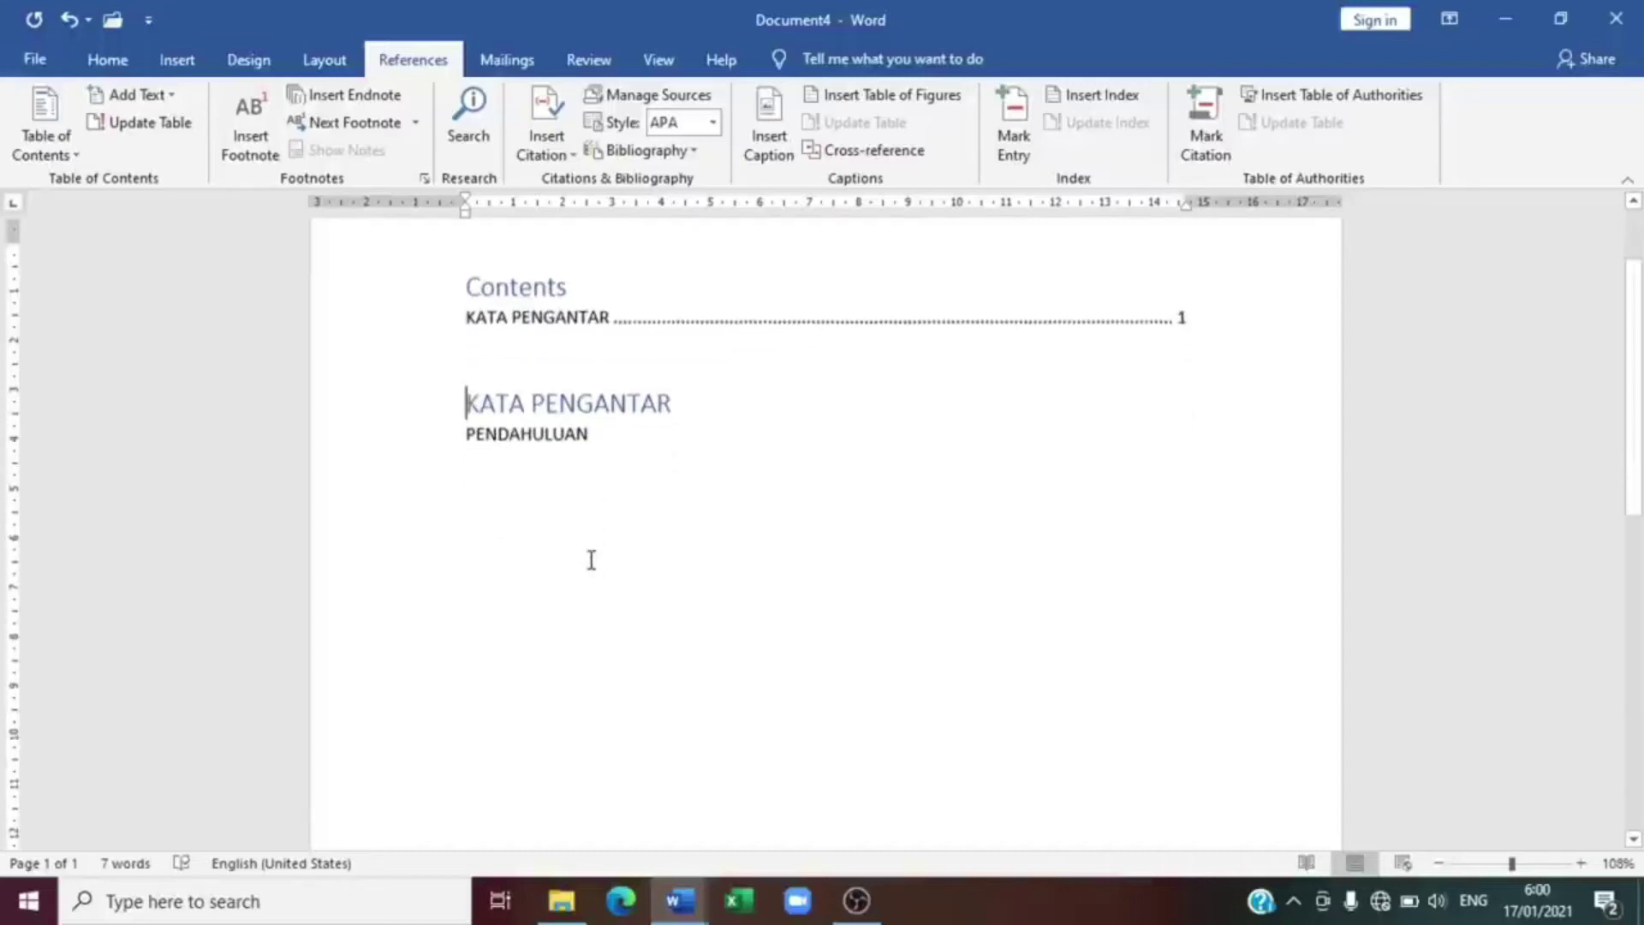
Apply the Heading 1 style to the PENDAHULUAN line
{"action": "left_click_drag", "start_coordinate": [593, 428], "coordinate": [448, 441]}
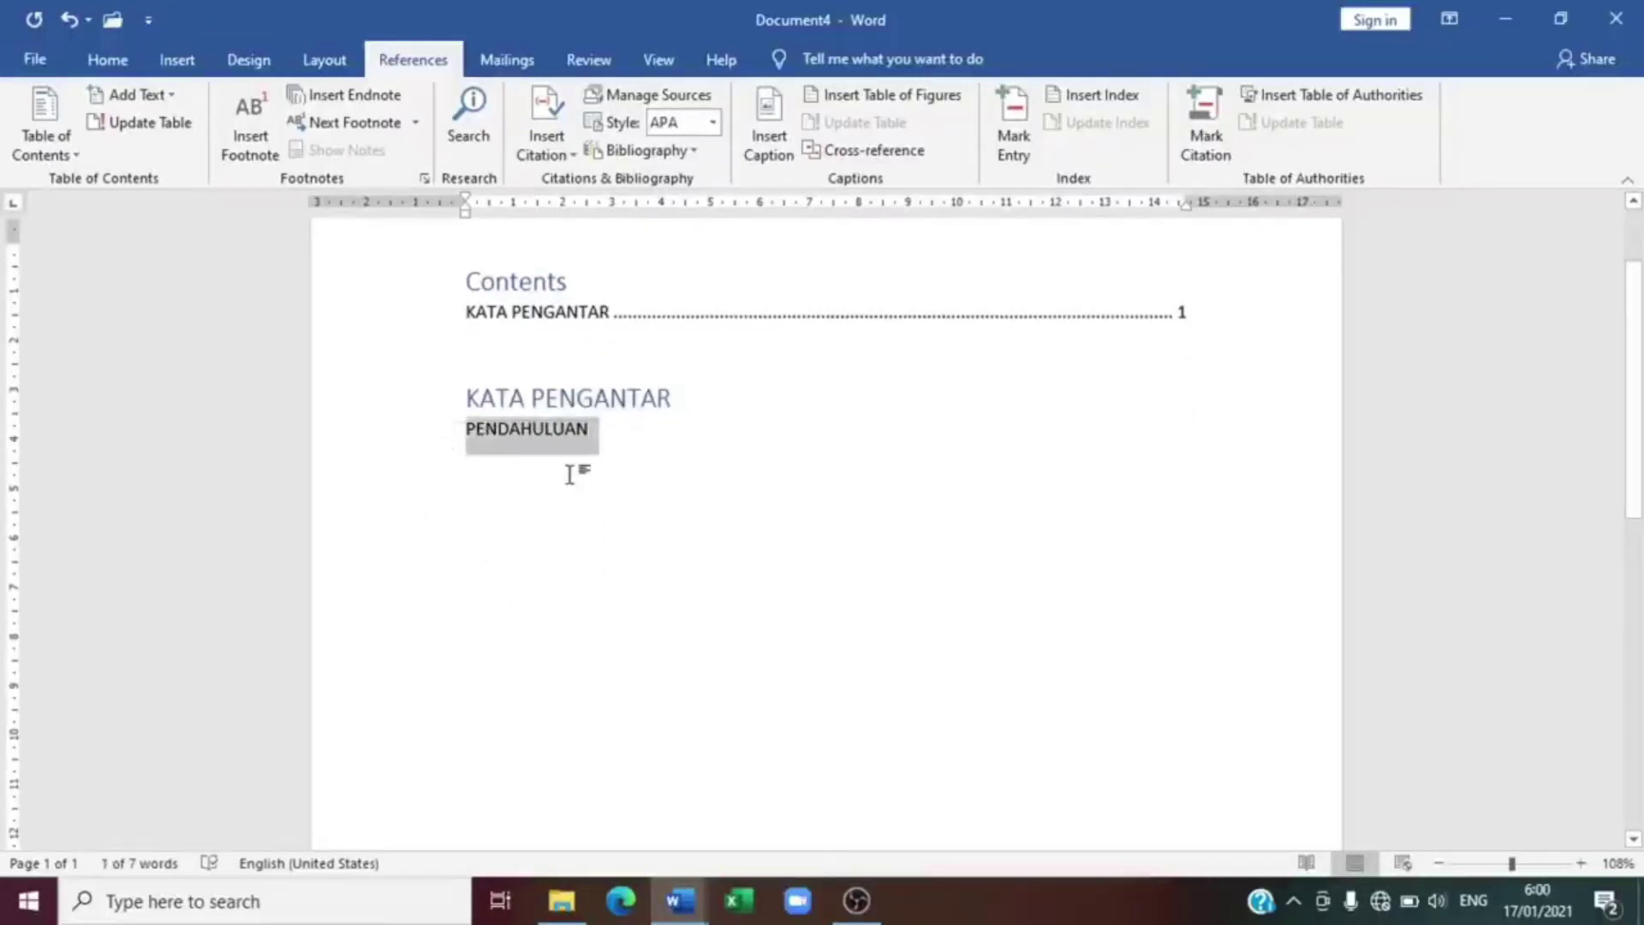
{"action": "left_click", "coordinate": [110, 58]}
{"action": "left_click", "coordinate": [1092, 130]}
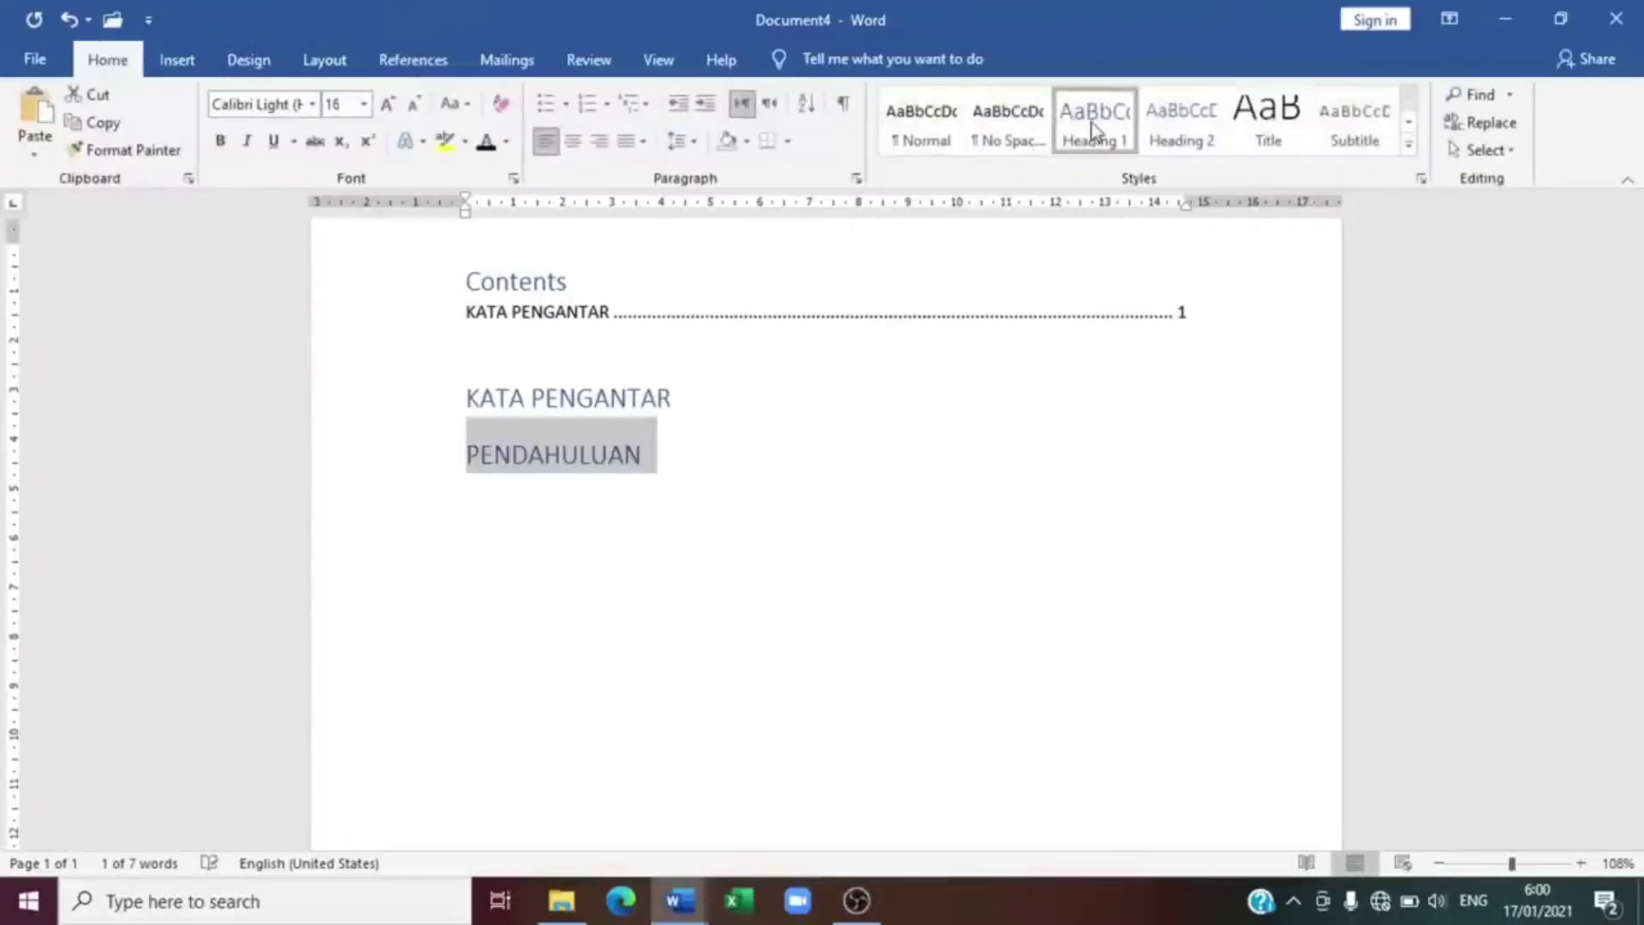
Replace the table of contents with a new Automatic Table 1 that includes the PENDAHULUAN heading
{"action": "left_click", "coordinate": [454, 51]}
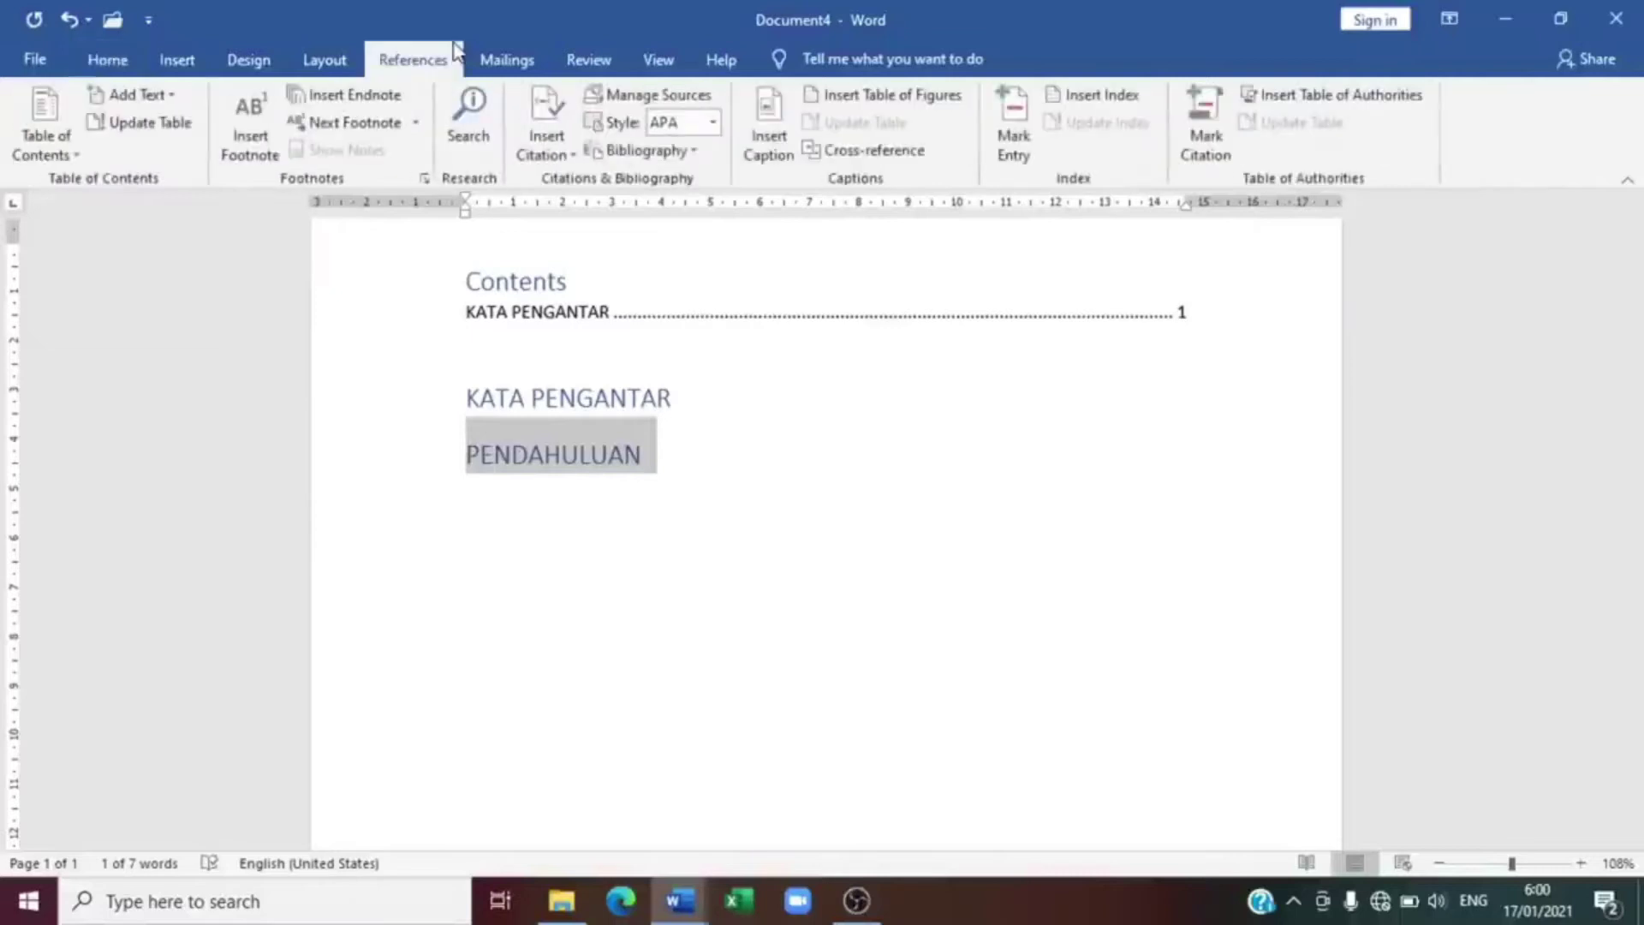
{"action": "left_click", "coordinate": [73, 158]}
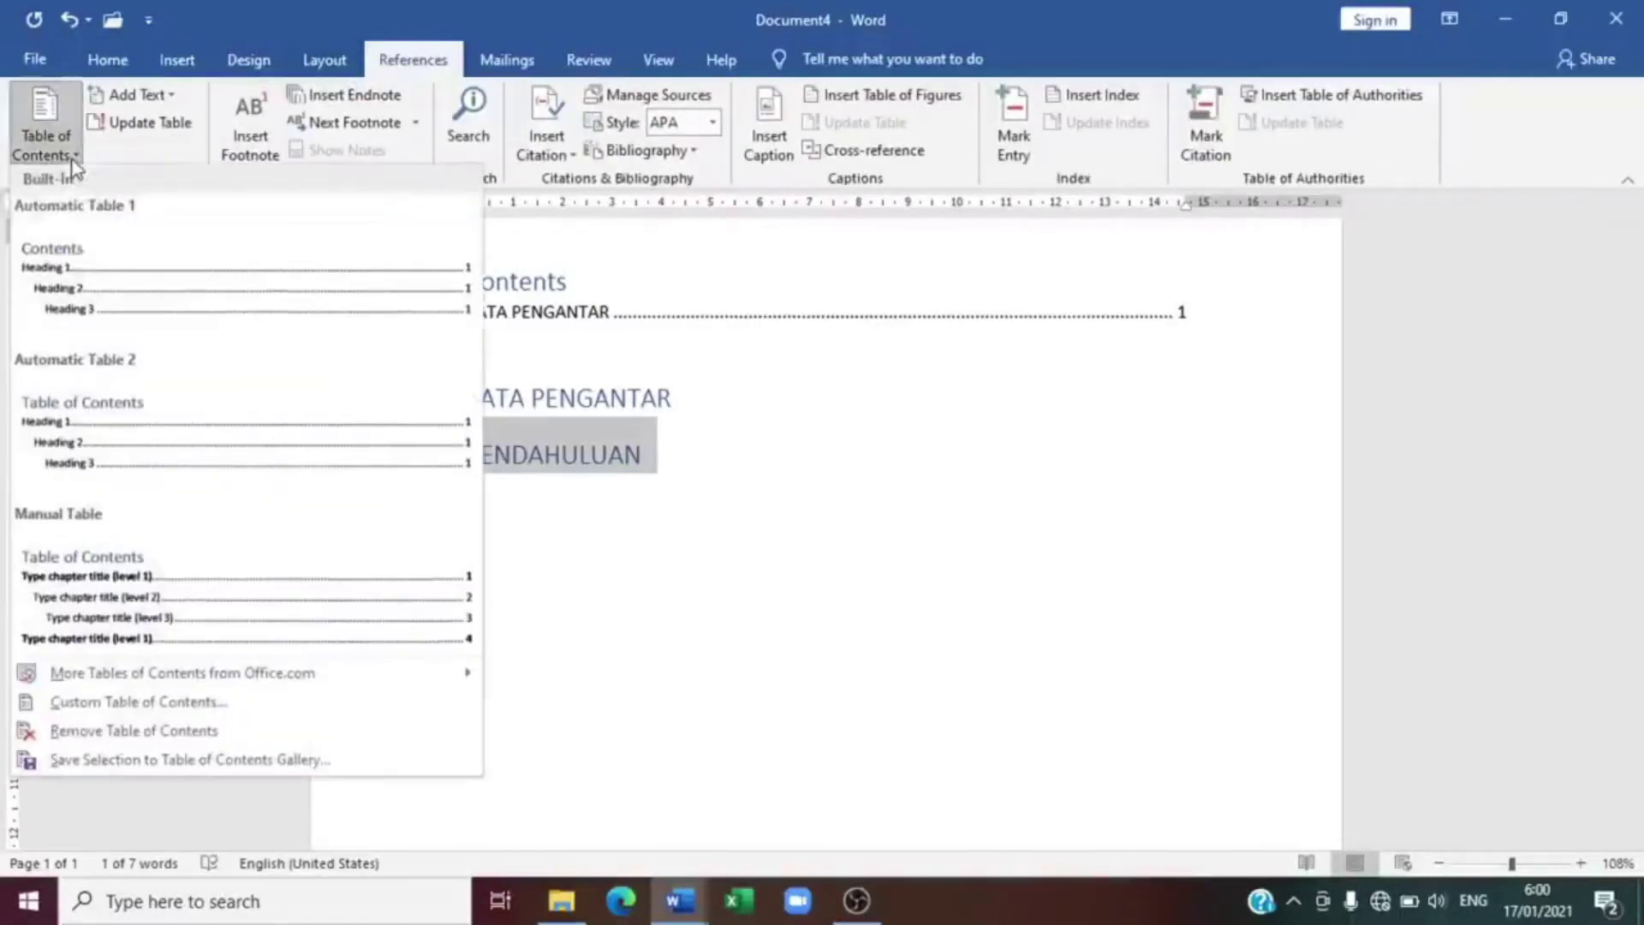
{"action": "left_click", "coordinate": [82, 268]}
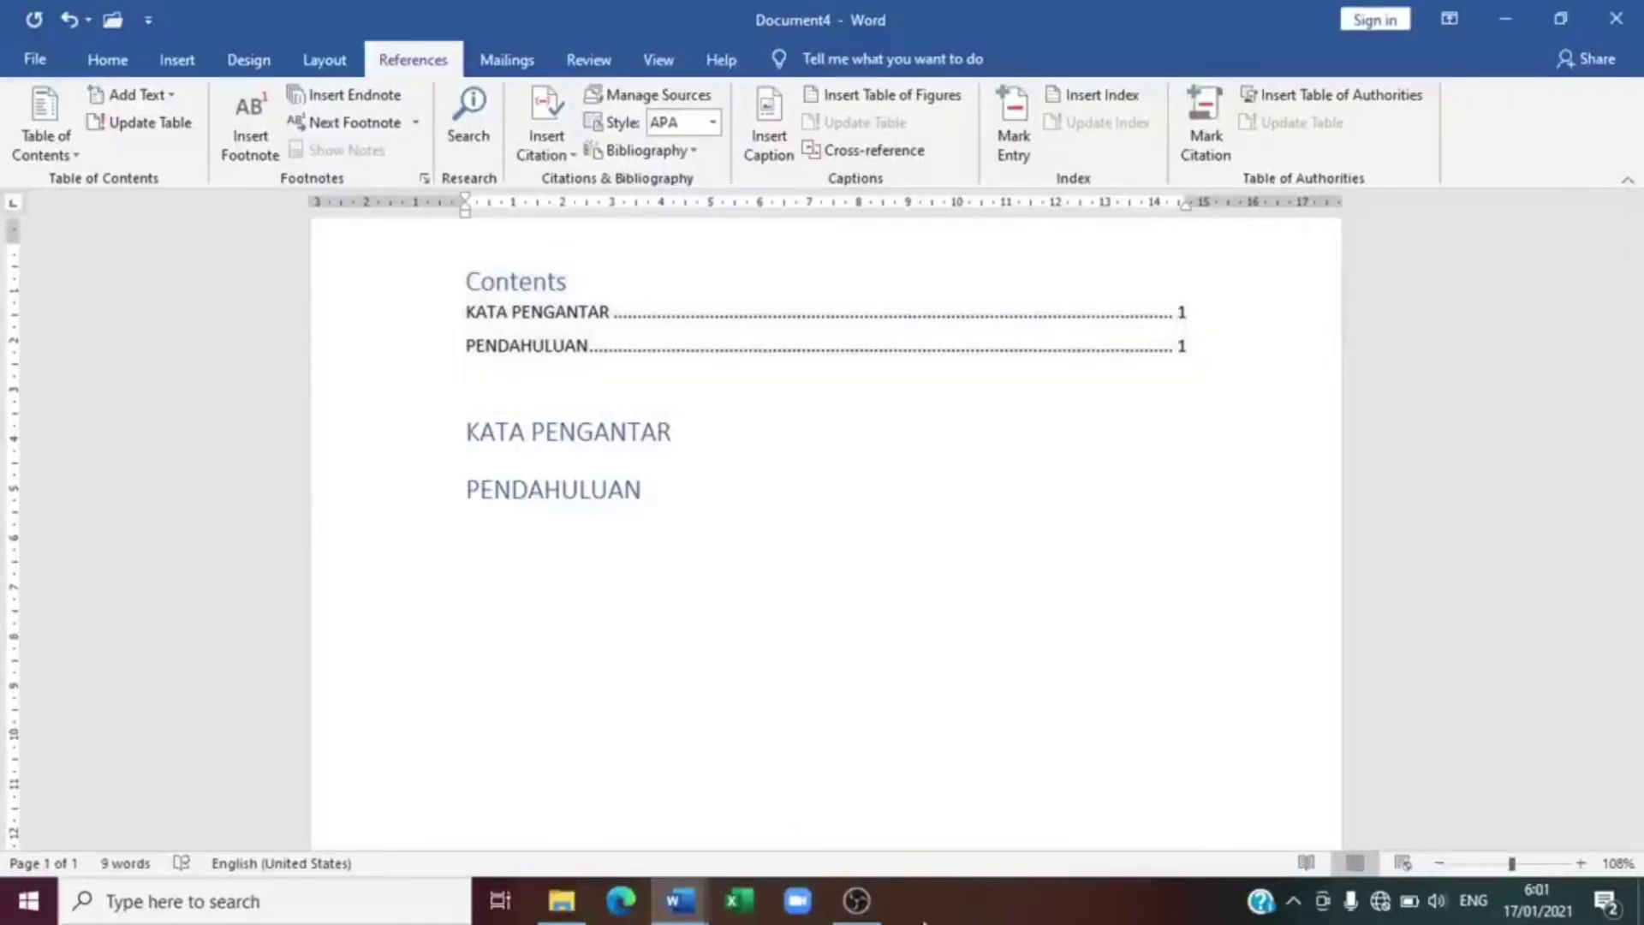
Insert a page break below PENDAHULUAN and enter BAB 1 on the new page
{"action": "left_click", "coordinate": [467, 559]}
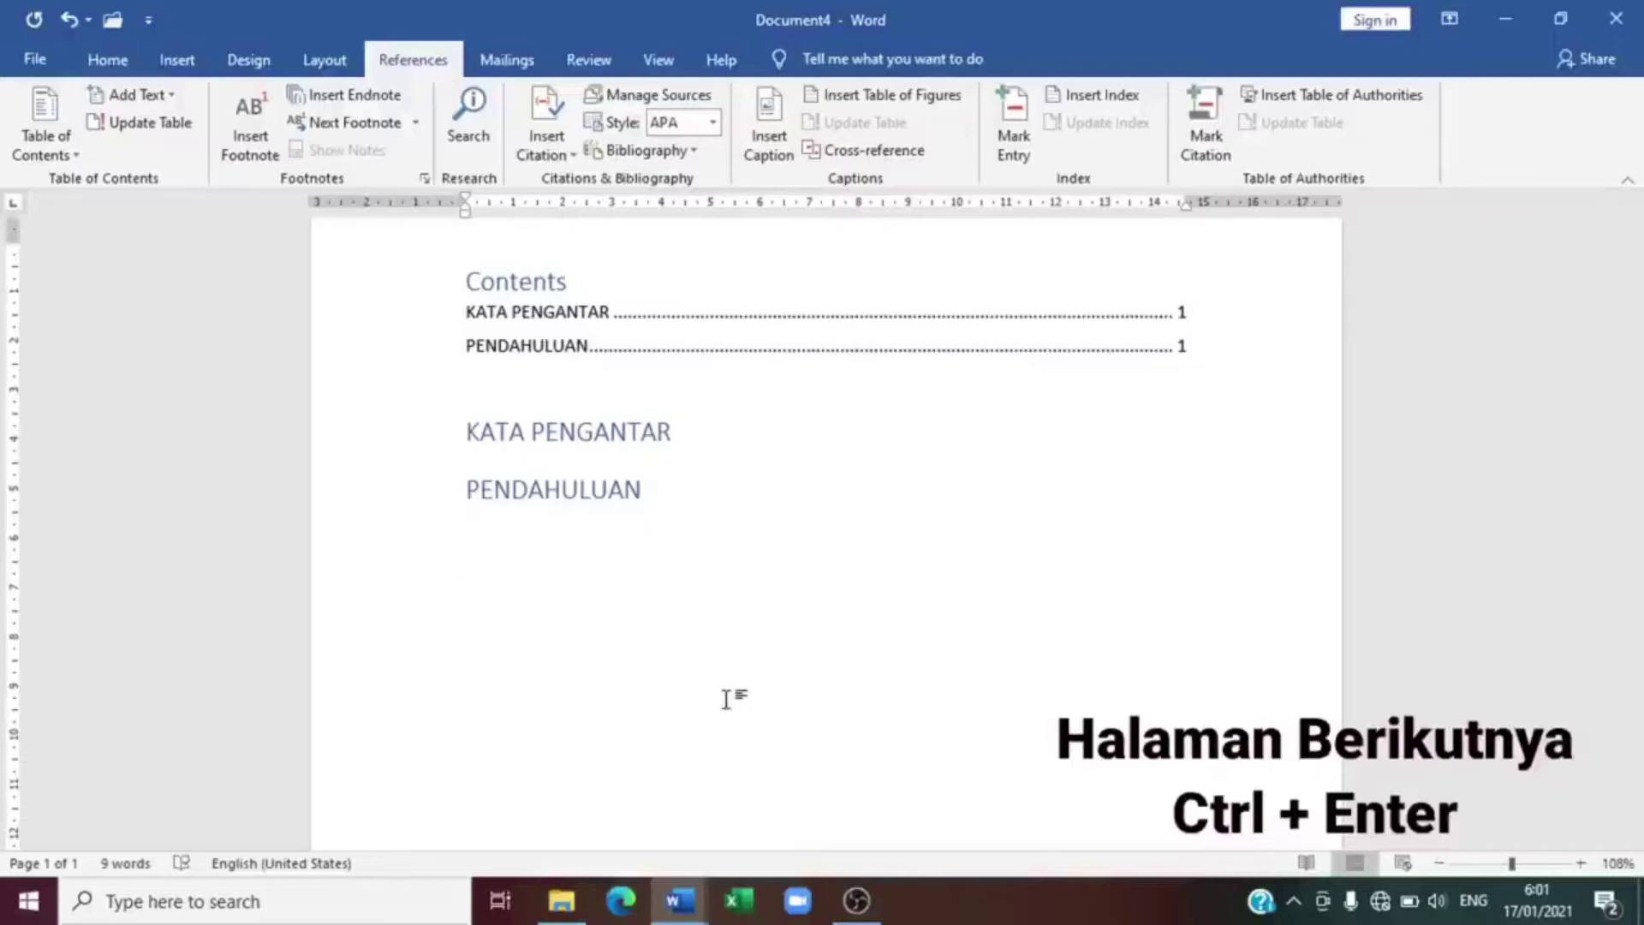
{"action": "key", "text": "ctrl+Return"}
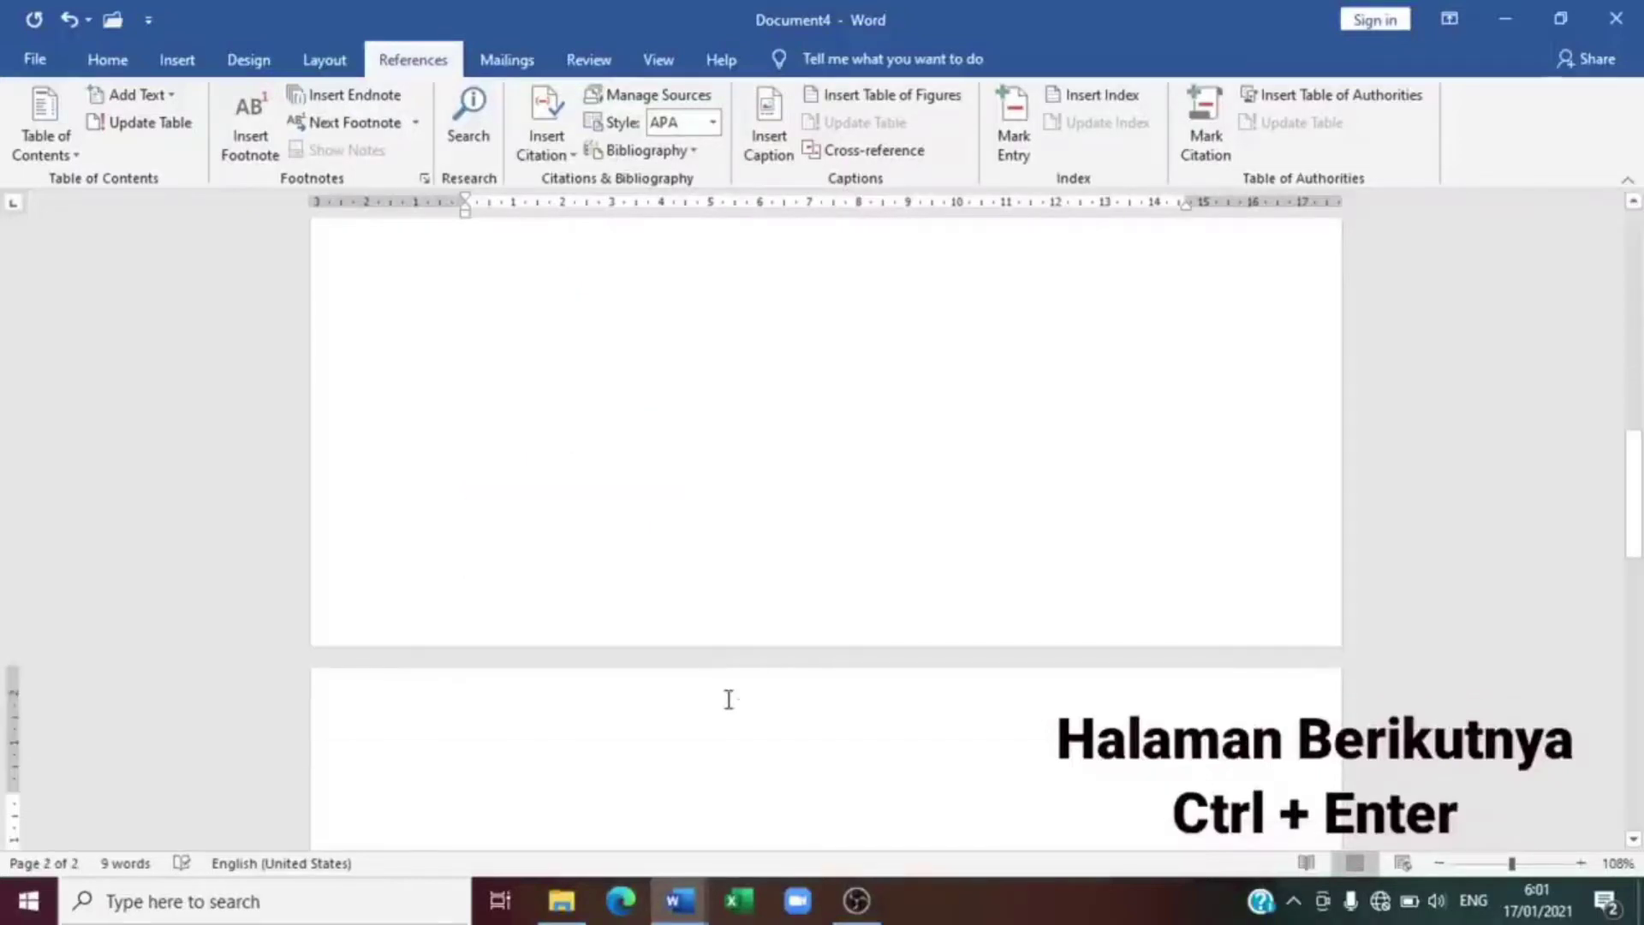
{"action": "scroll", "coordinate": [734, 699], "scroll_direction": "down", "scroll_amount": 5}
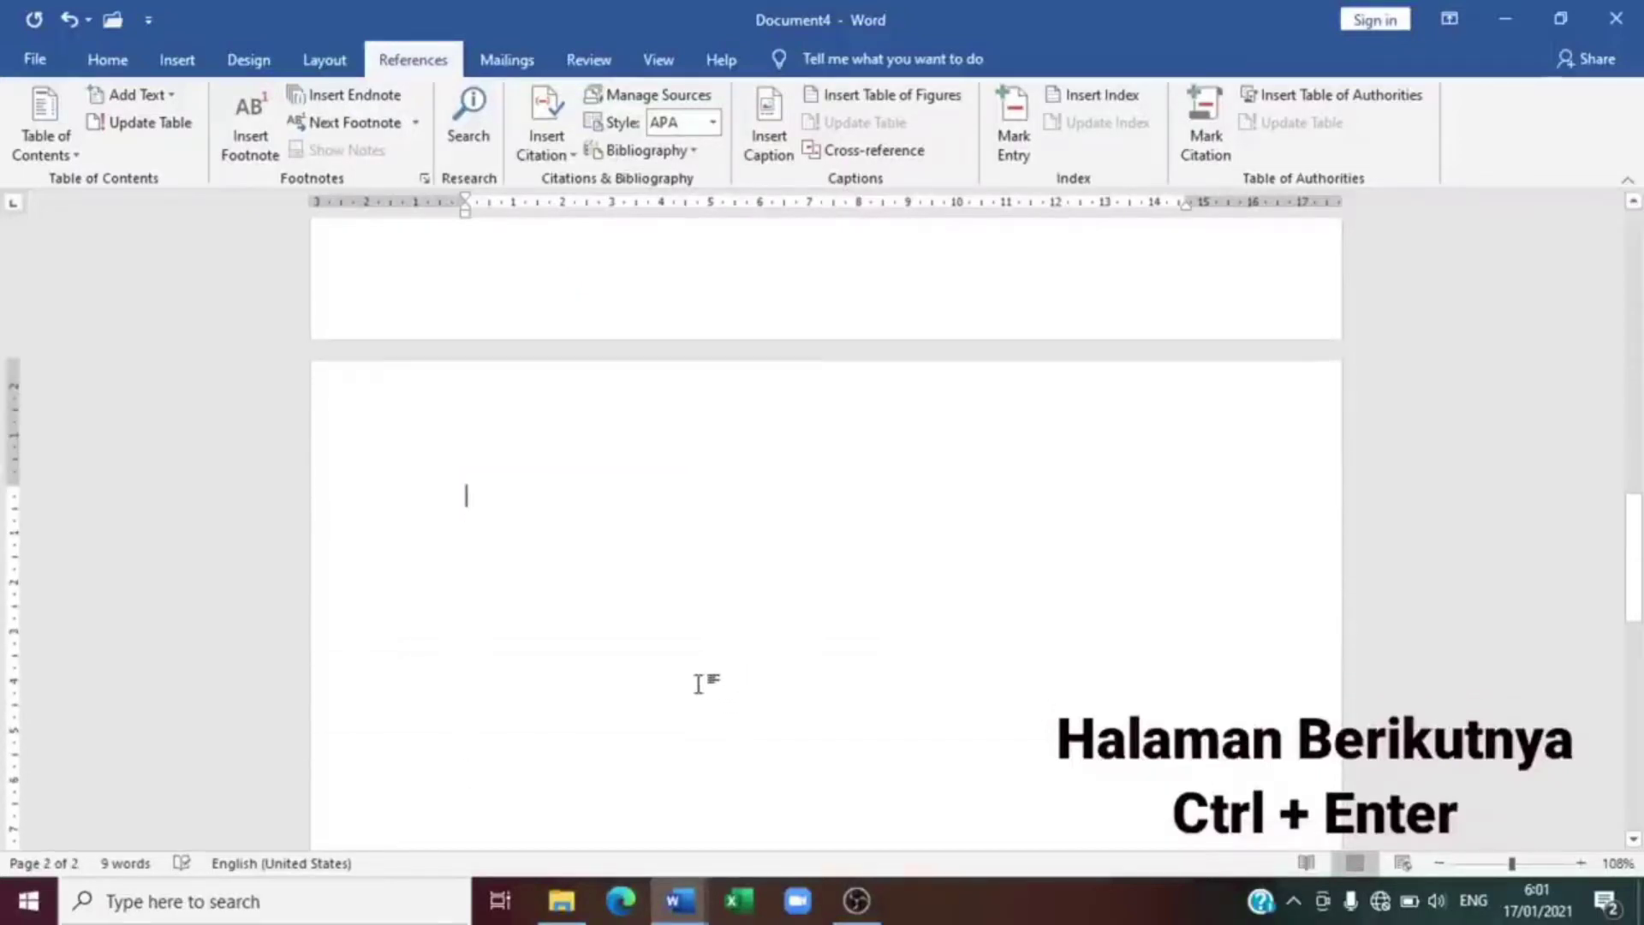
{"action": "mouse_move", "coordinate": [681, 901]}
{"action": "mouse_move", "coordinate": [620, 838]}
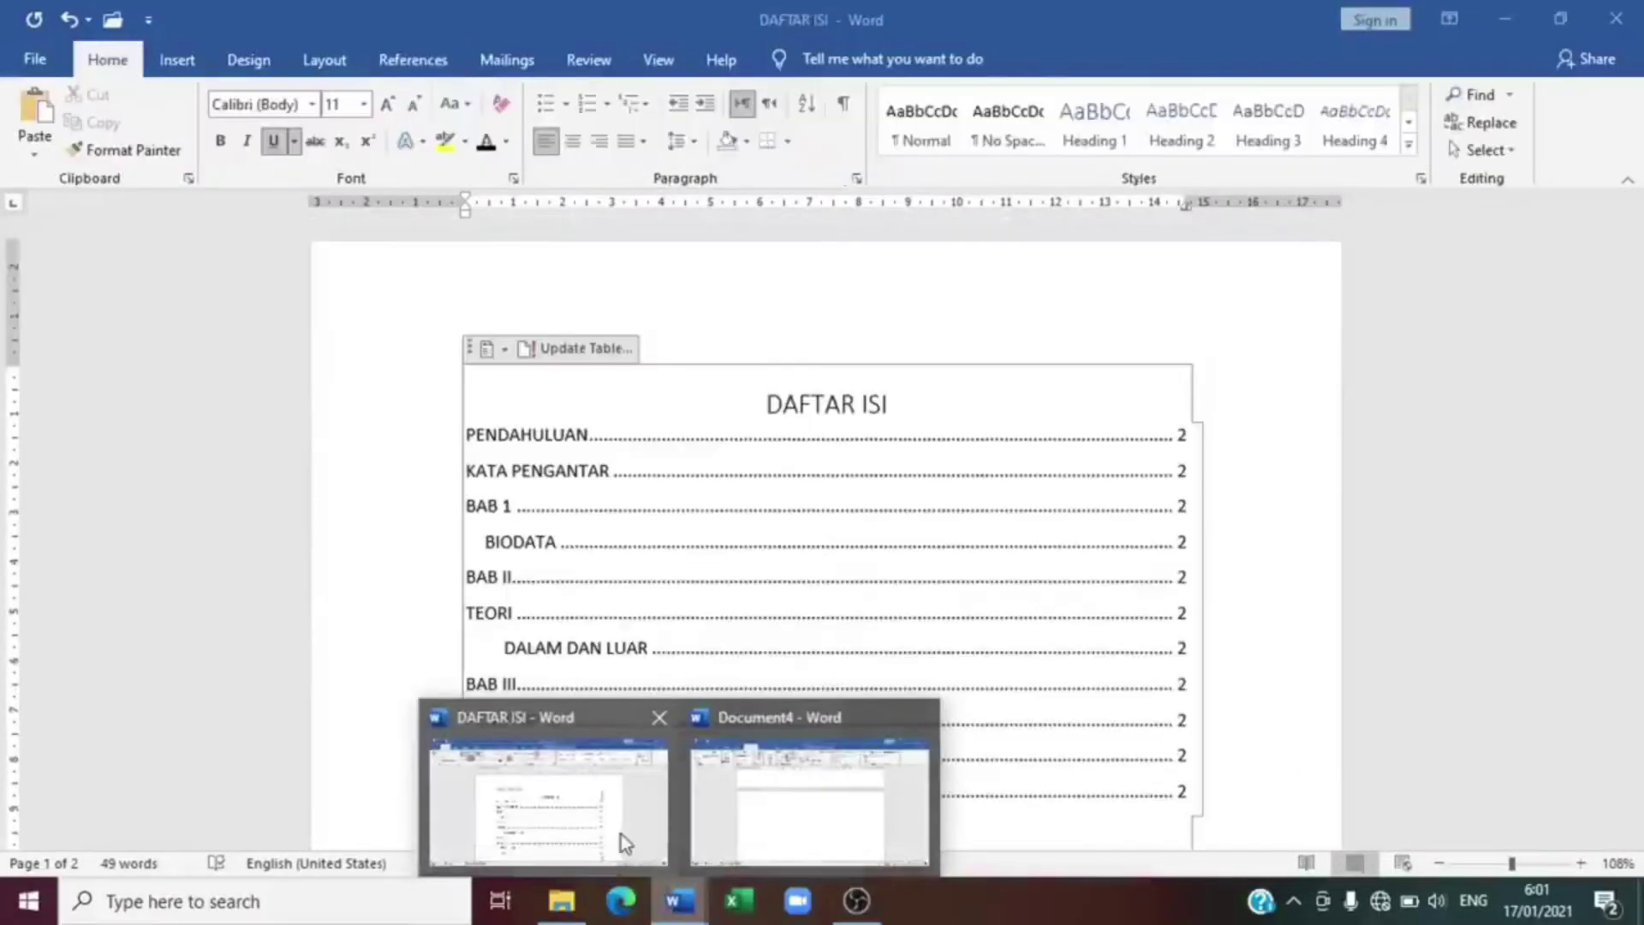
{"action": "left_click", "coordinate": [891, 789]}
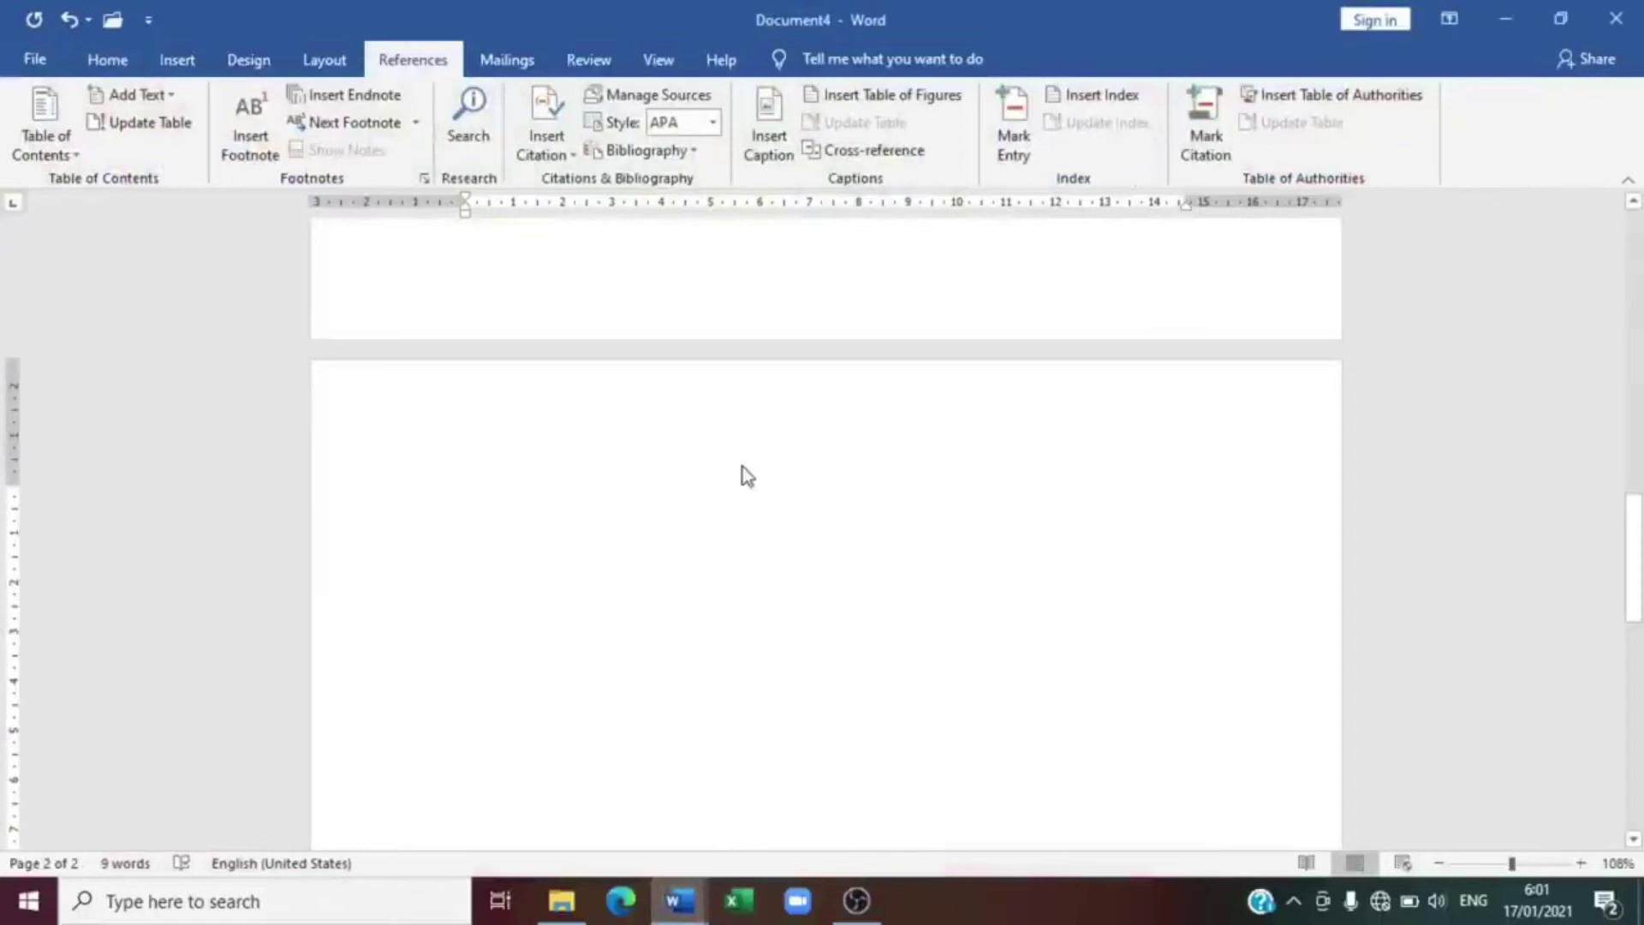
{"action": "type", "text": "BAB 1"}
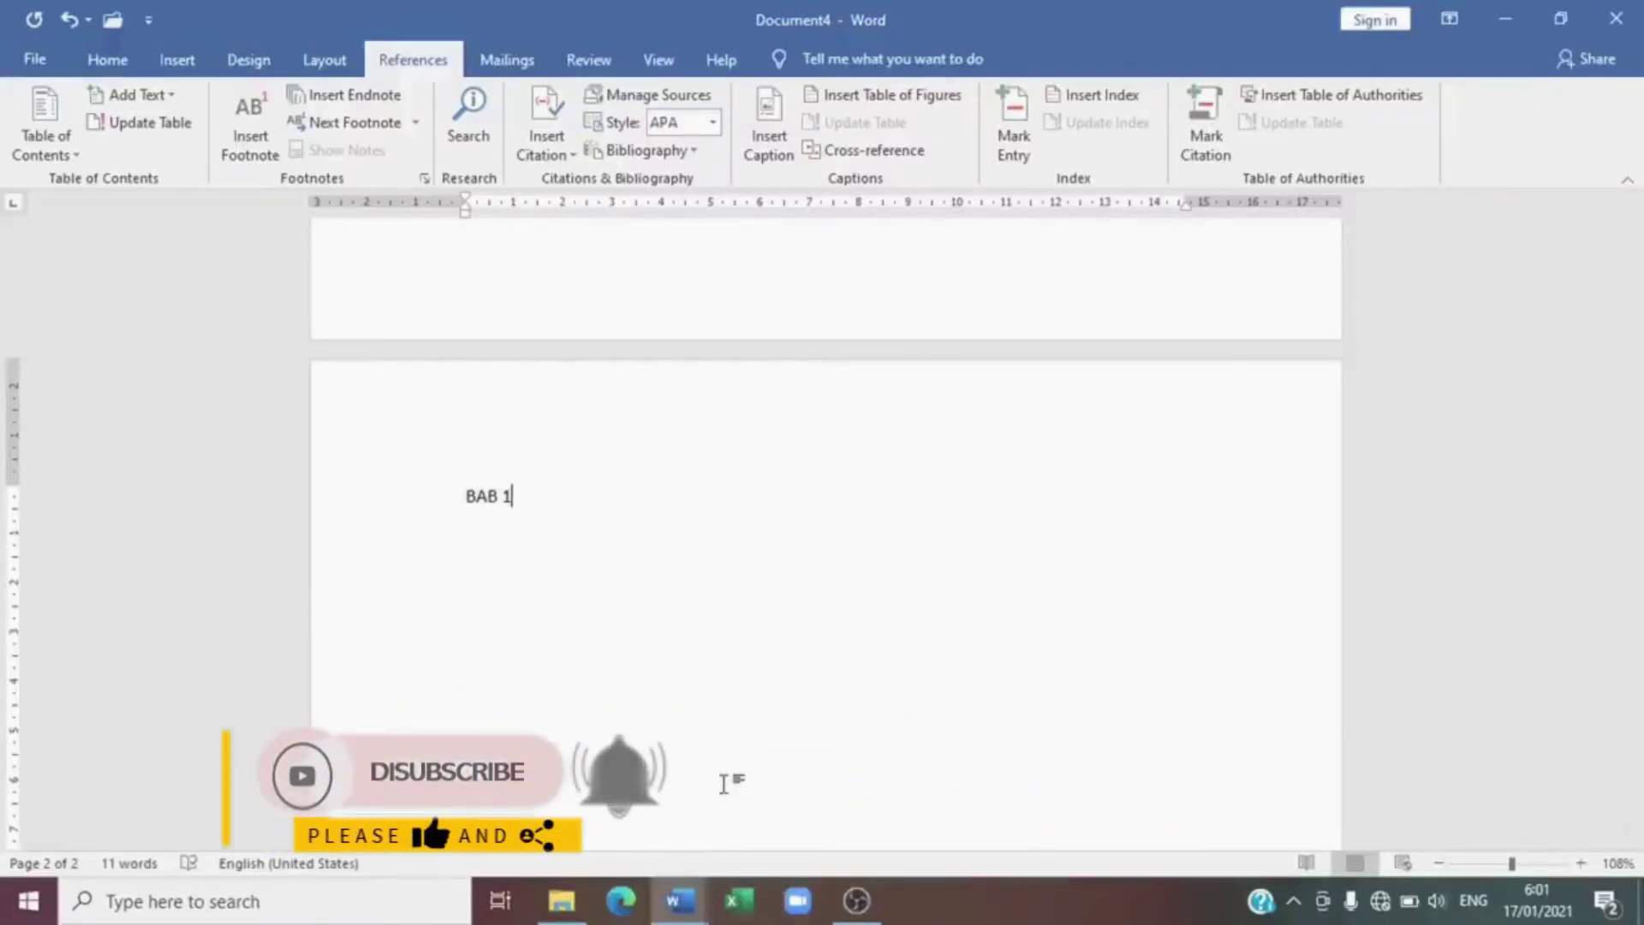
Add two more pages after BAB 1 using page breaks, with BAB II on the first and BAB III on the second
{"action": "key", "text": "ctrl+Return"}
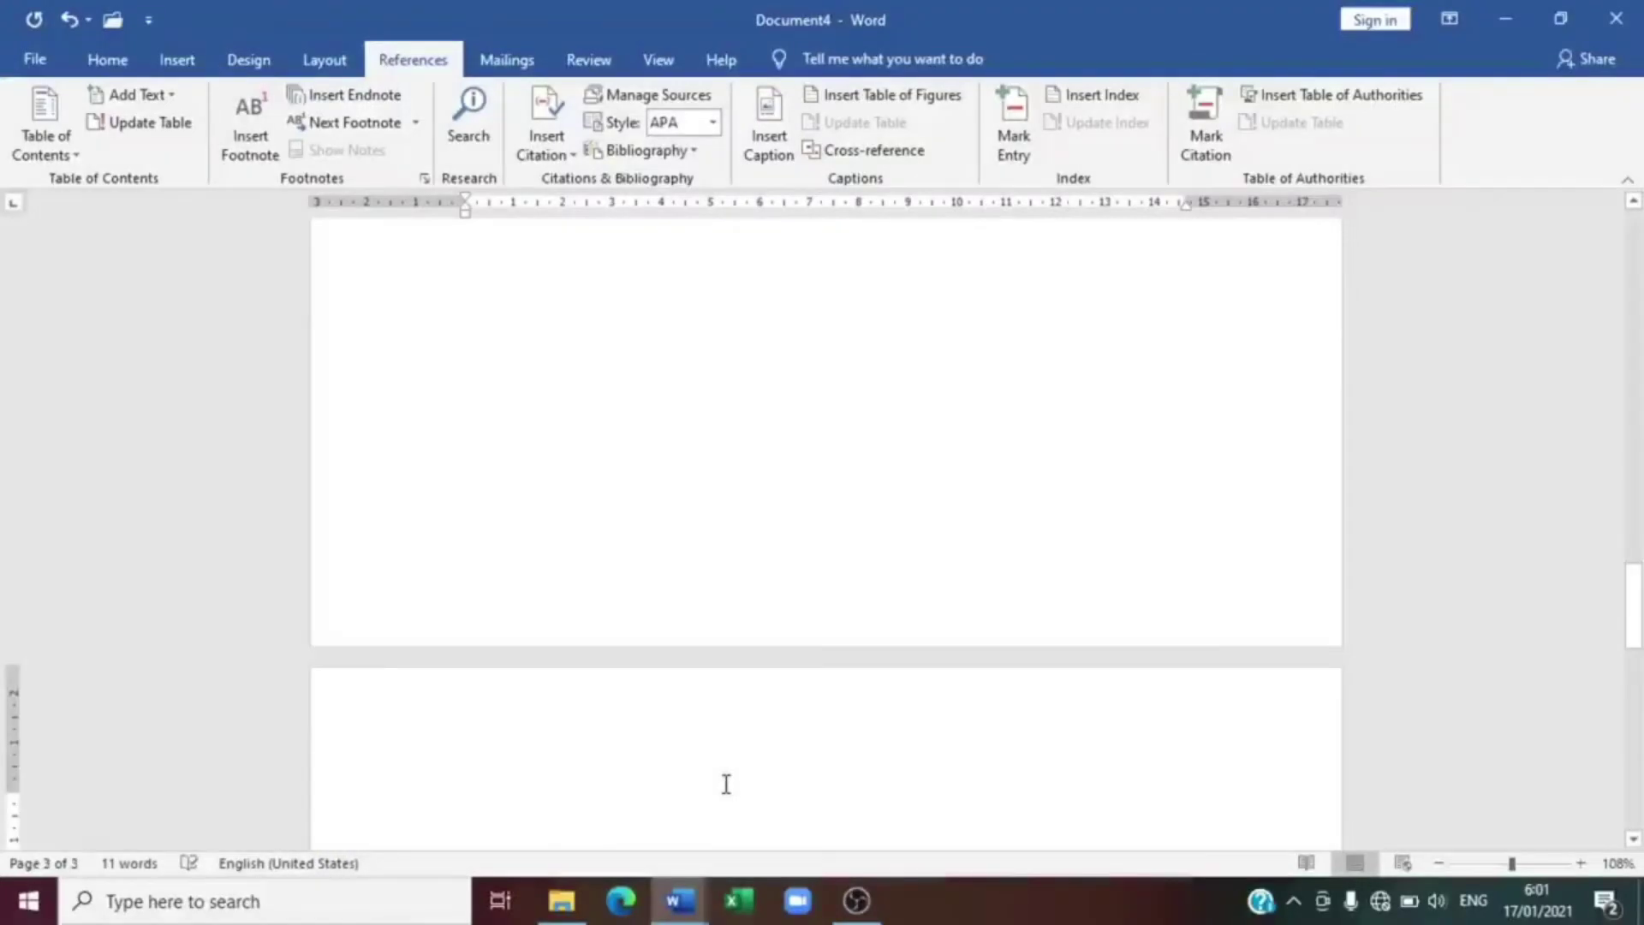
{"action": "type", "text": "BAB II"}
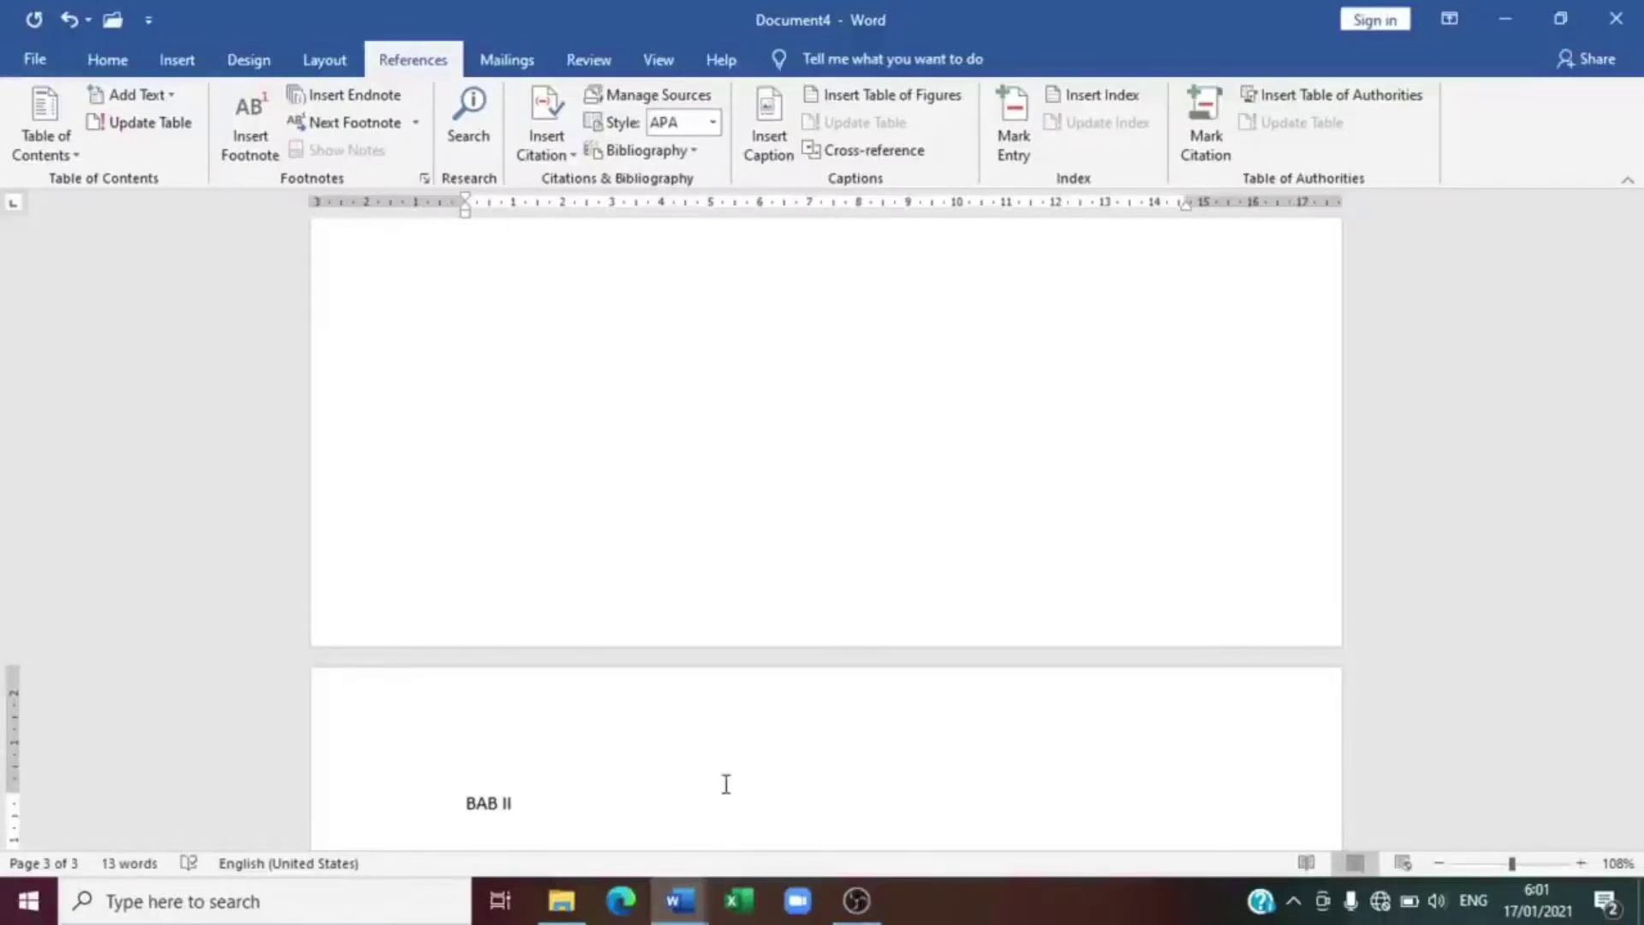
{"action": "key", "text": "Return"}
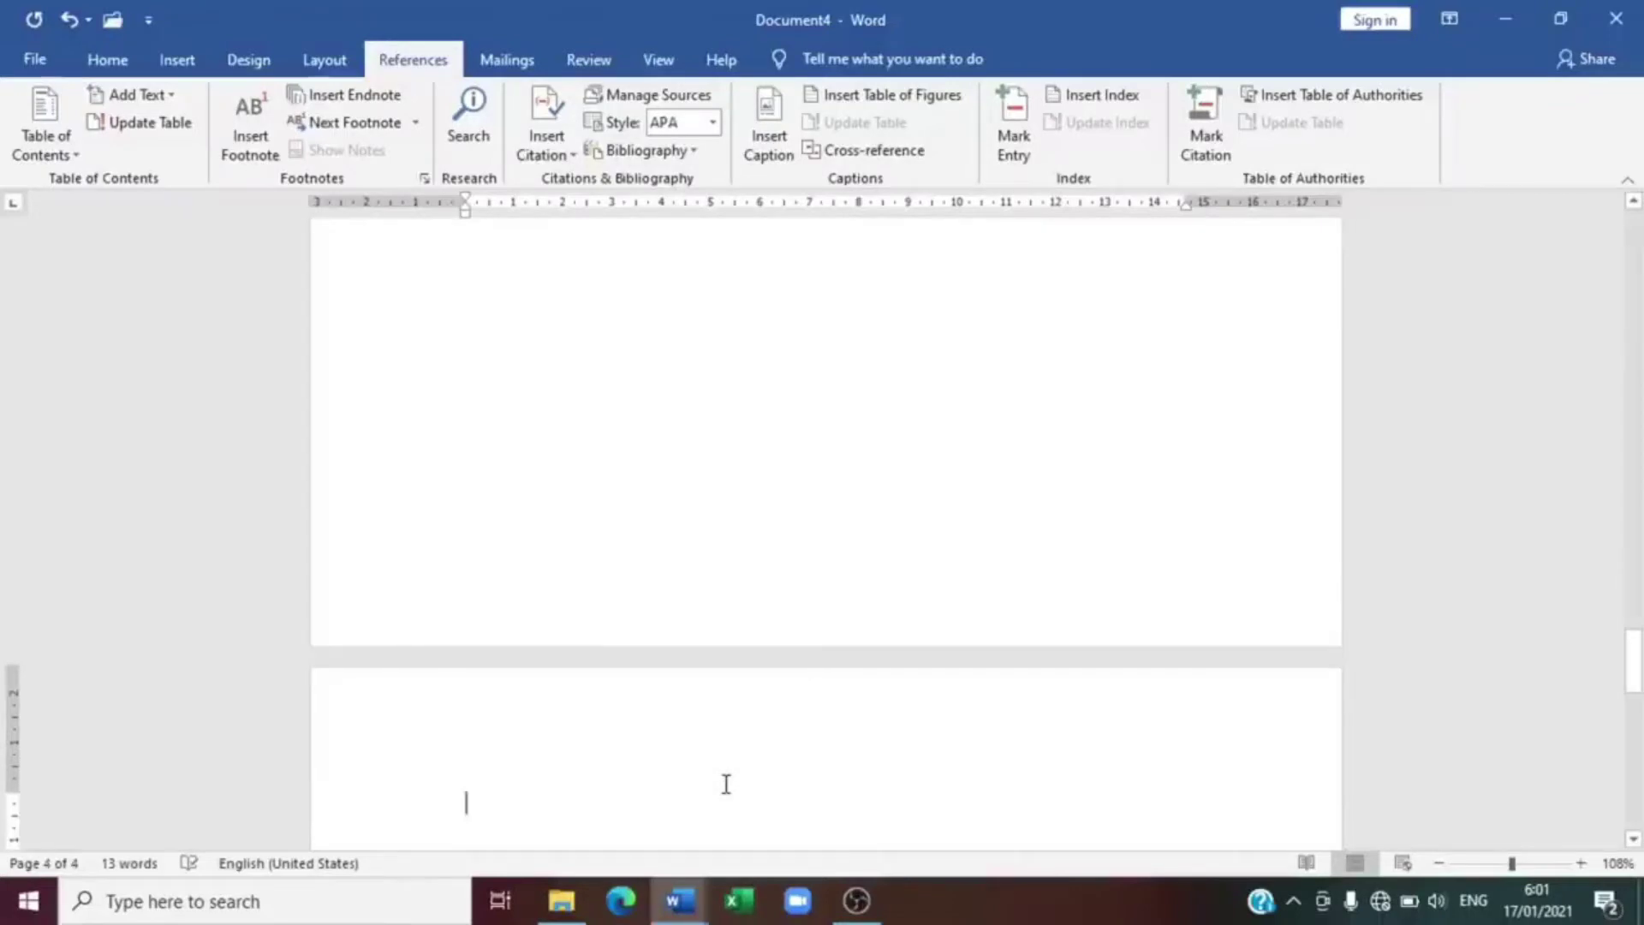
{"action": "scroll", "coordinate": [712, 734], "scroll_direction": "down", "scroll_amount": 3}
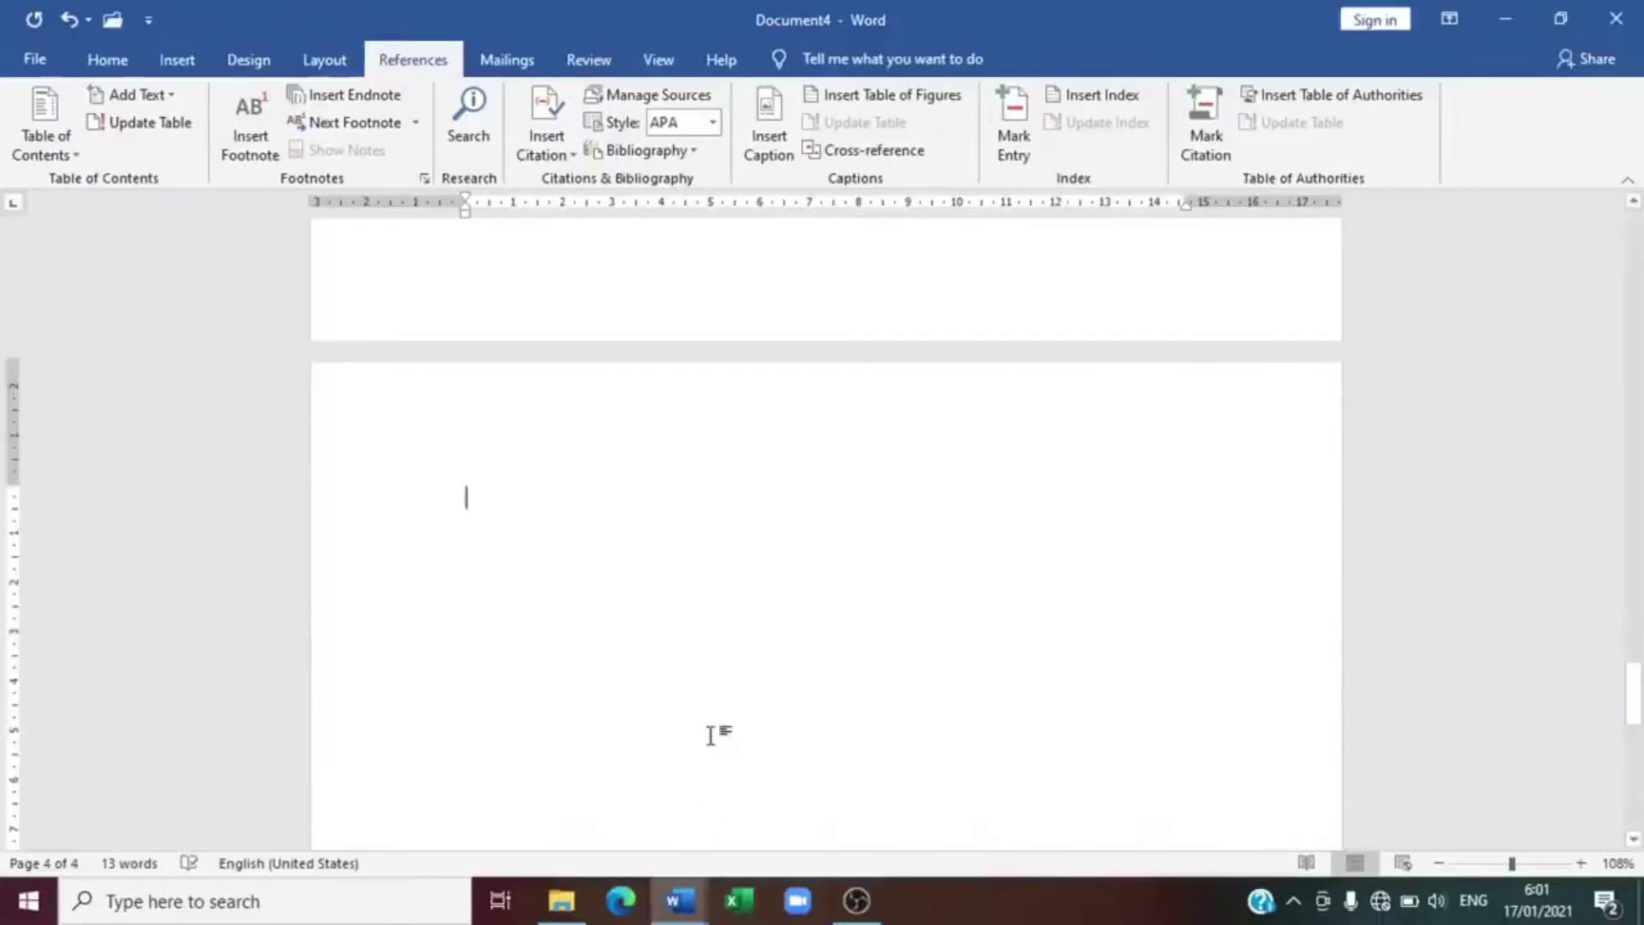
{"action": "type", "text": "BAB III"}
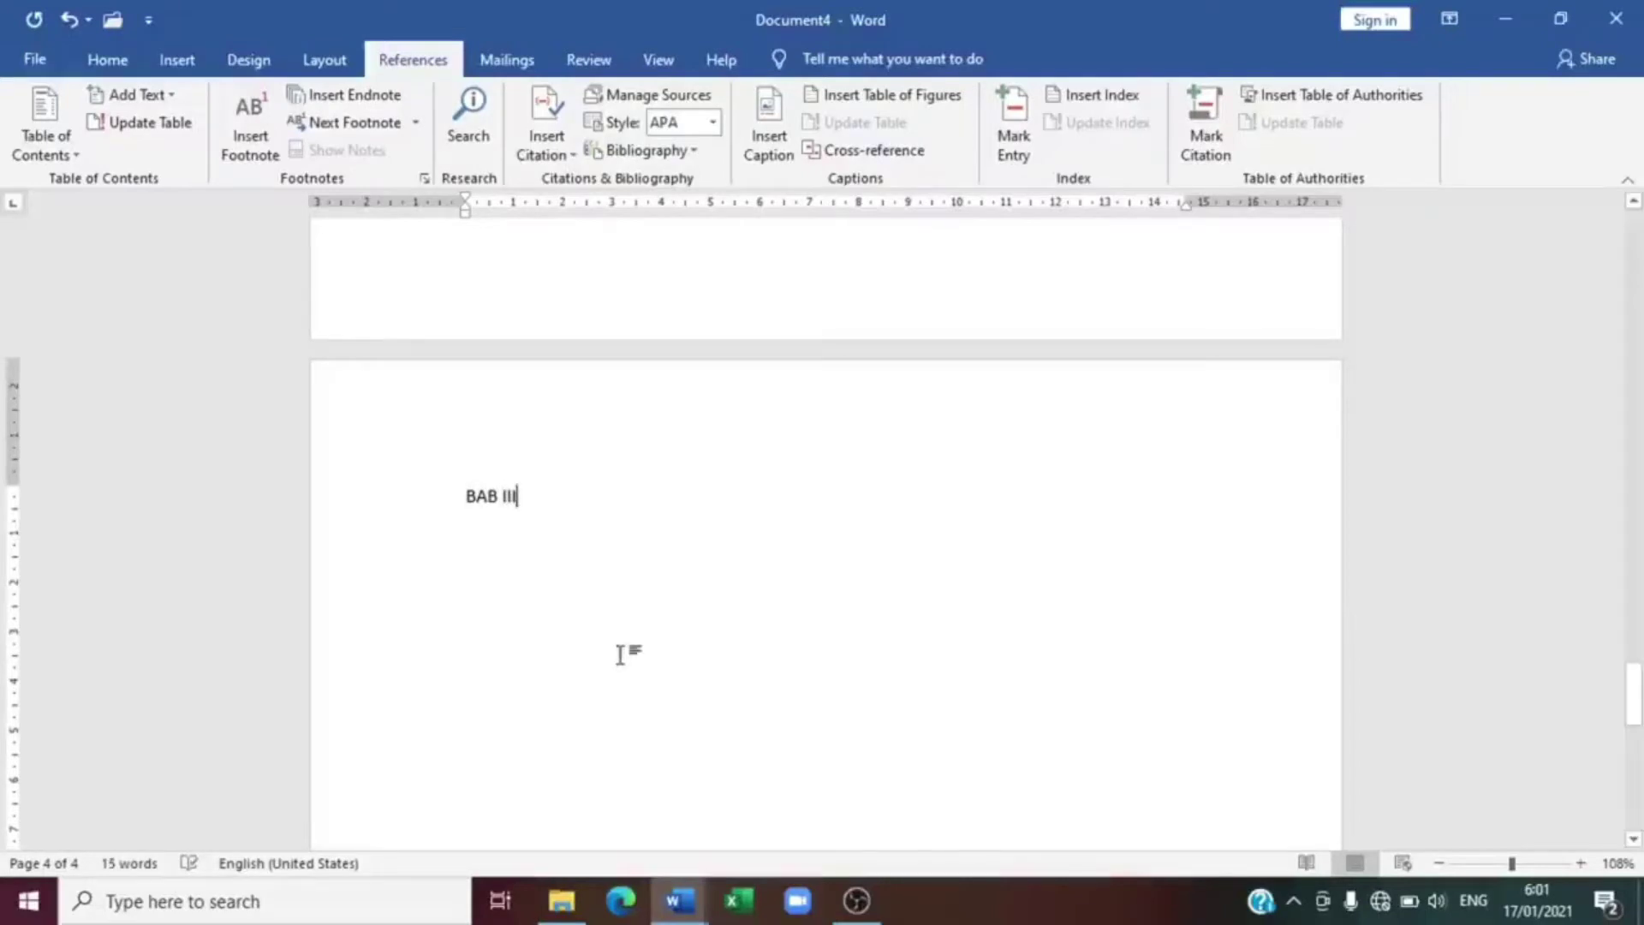
Insert a page break after BAB III and enter DAFTAR ISI on the new page
{"action": "scroll", "coordinate": [620, 655], "scroll_direction": "down", "scroll_amount": 1}
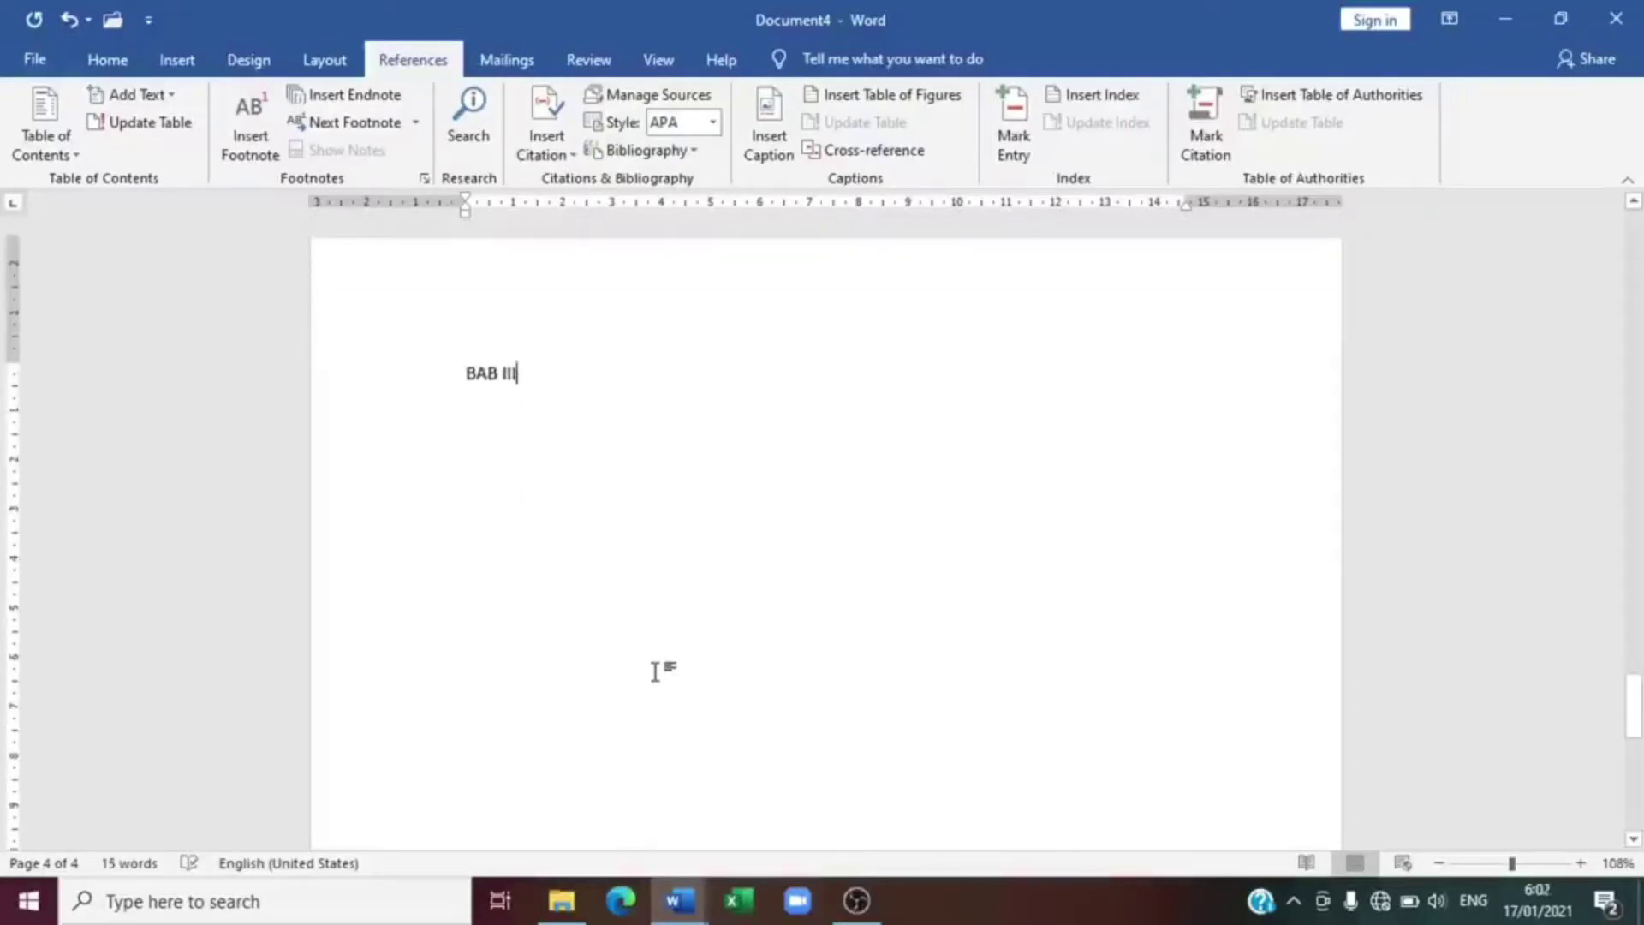
{"action": "key", "text": "ctrl+Return"}
{"action": "type", "text": "DAFTAR ISI"}
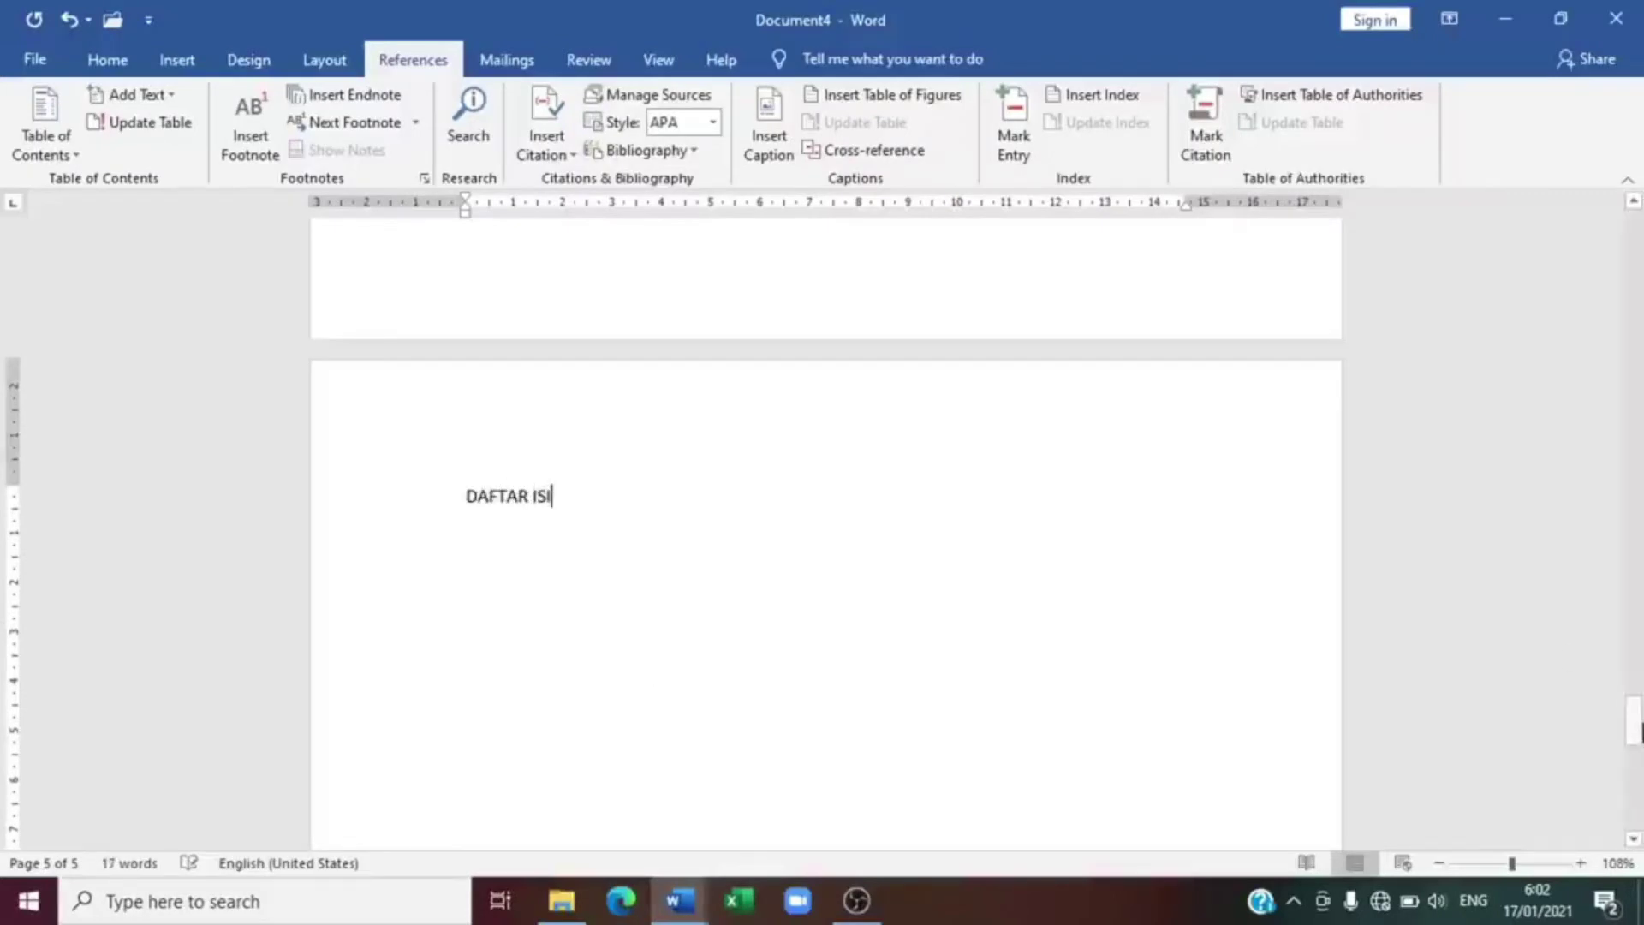
Change the BAB 1 chapter title on page 2 to BAB I
{"action": "left_click_drag", "start_coordinate": [1639, 730], "coordinate": [1639, 361]}
{"action": "left_click", "coordinate": [834, 289]}
{"action": "key", "text": "BackSpace"}
{"action": "type", "text": "I"}
{"action": "scroll", "coordinate": [737, 348], "scroll_direction": "up", "scroll_amount": 2}
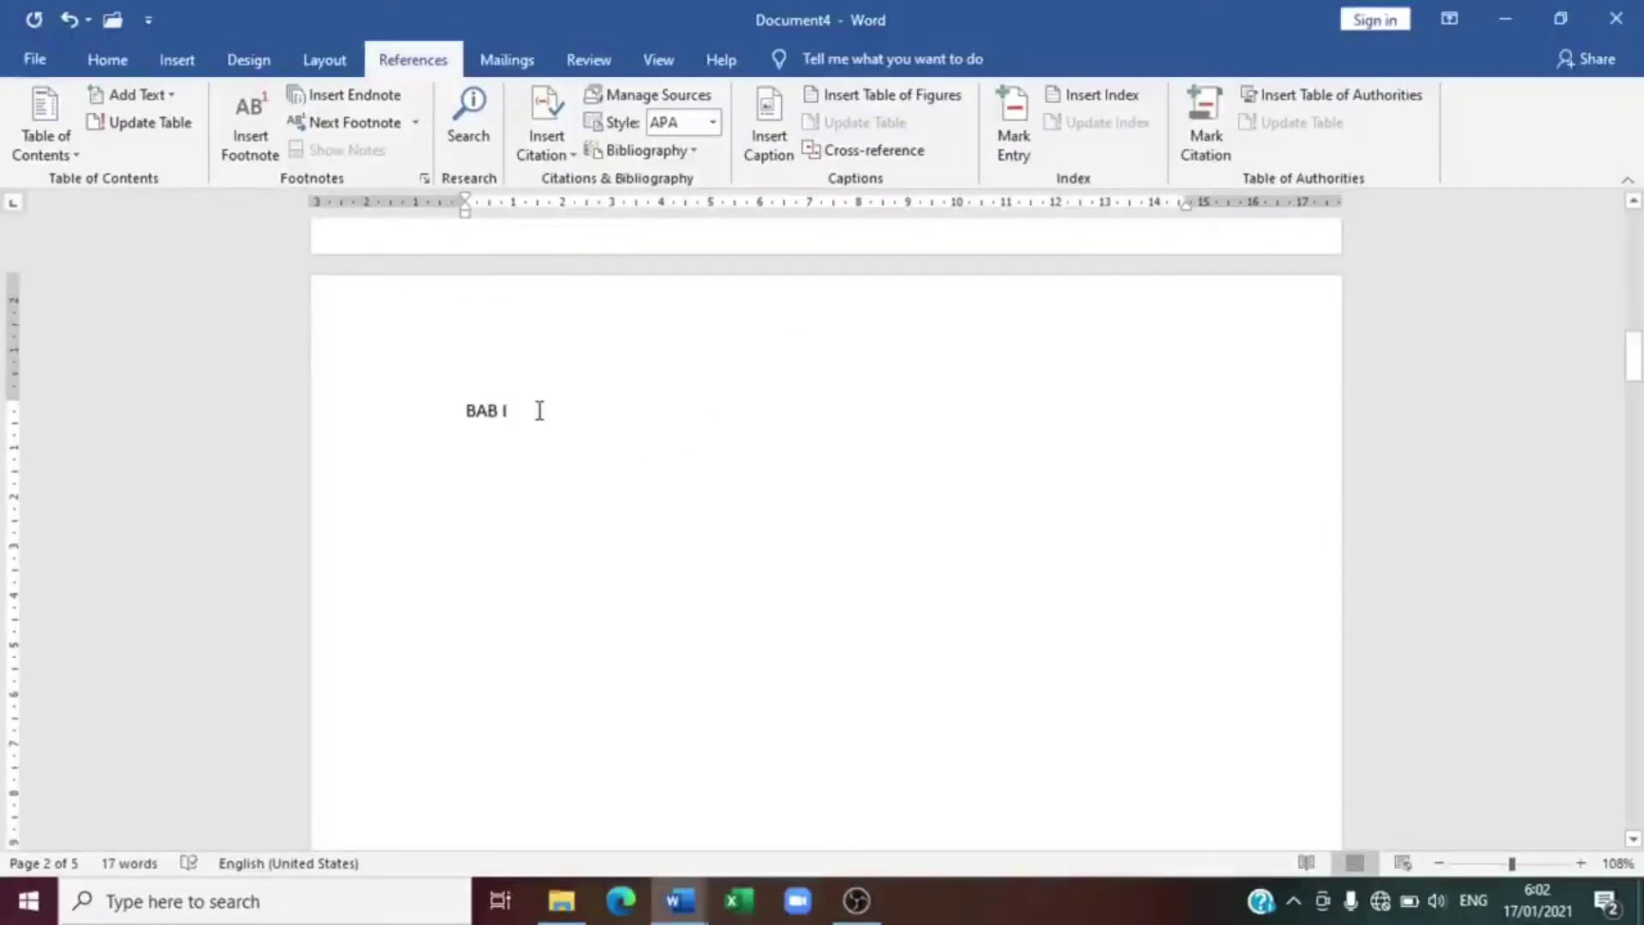
Apply the Heading 1 style to the BAB I line
{"action": "left_click_drag", "start_coordinate": [539, 411], "coordinate": [459, 419]}
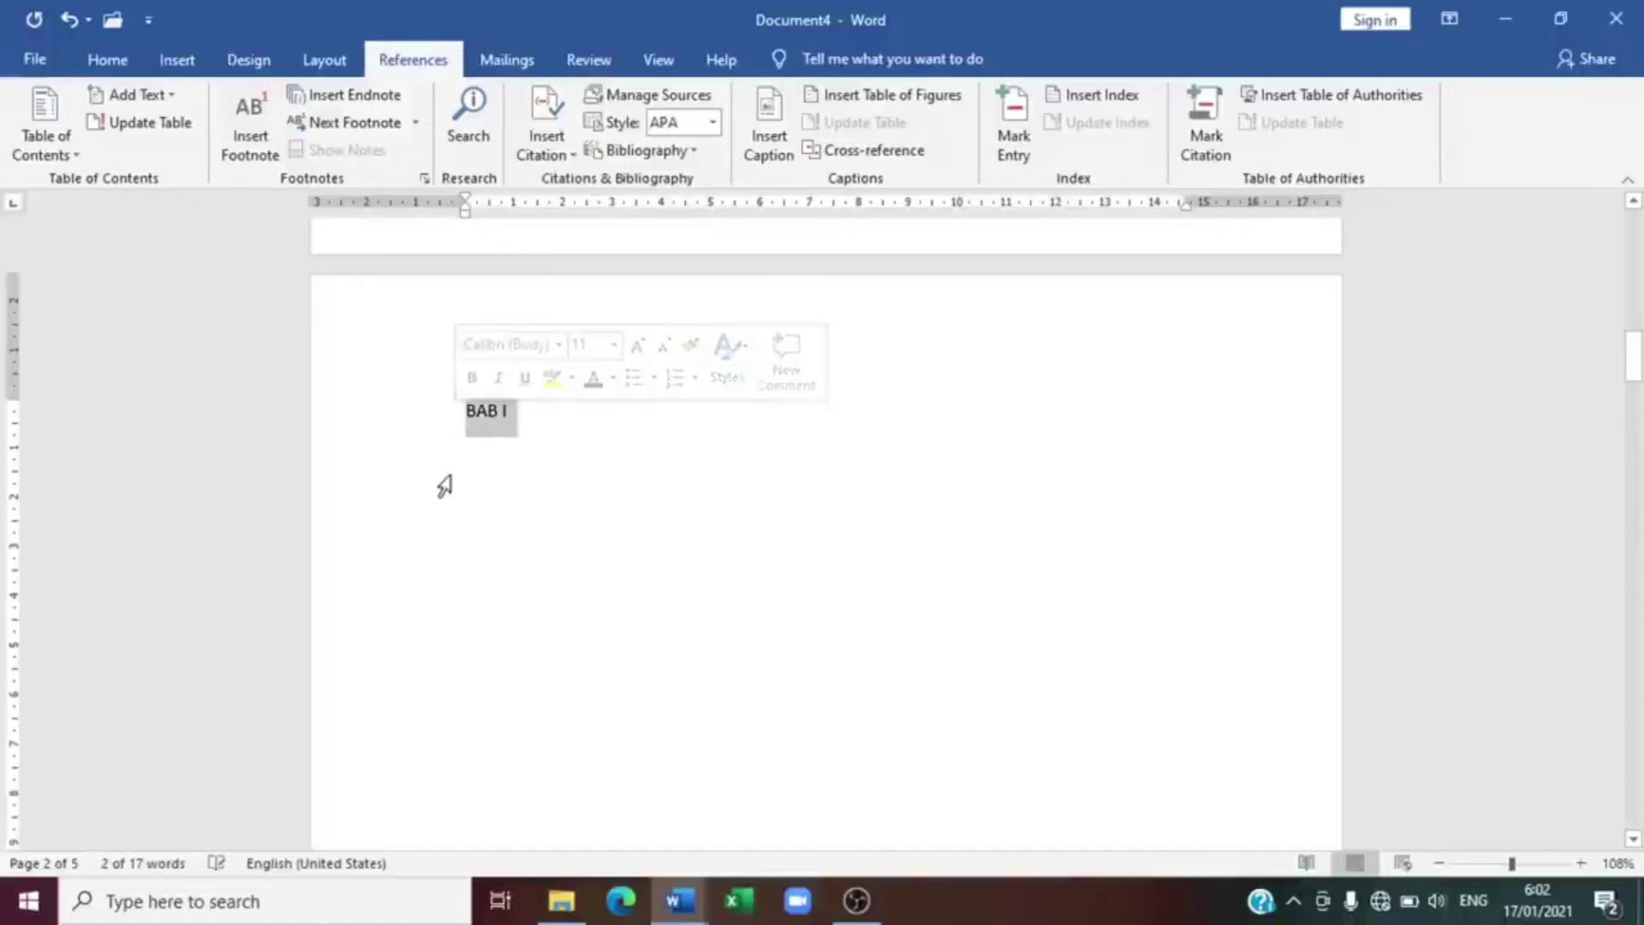
{"action": "left_click", "coordinate": [90, 65]}
{"action": "left_click", "coordinate": [1076, 146]}
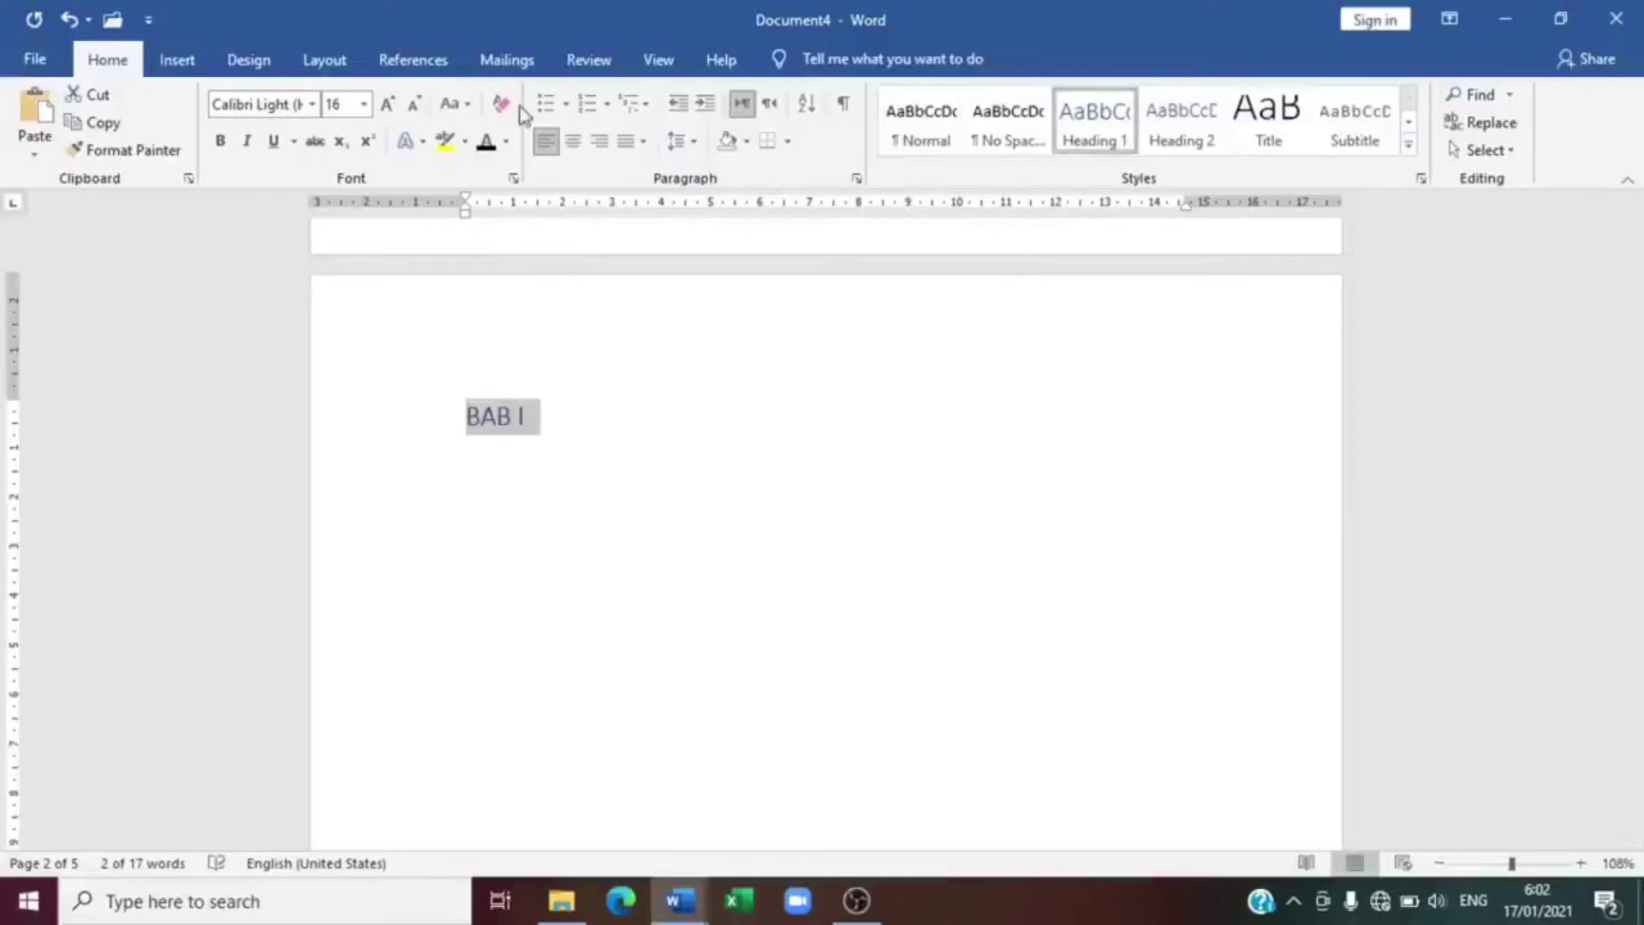
Replace the table of contents with a new Automatic Table 1 that includes BAB I, and check its entries
{"action": "left_click", "coordinate": [426, 70]}
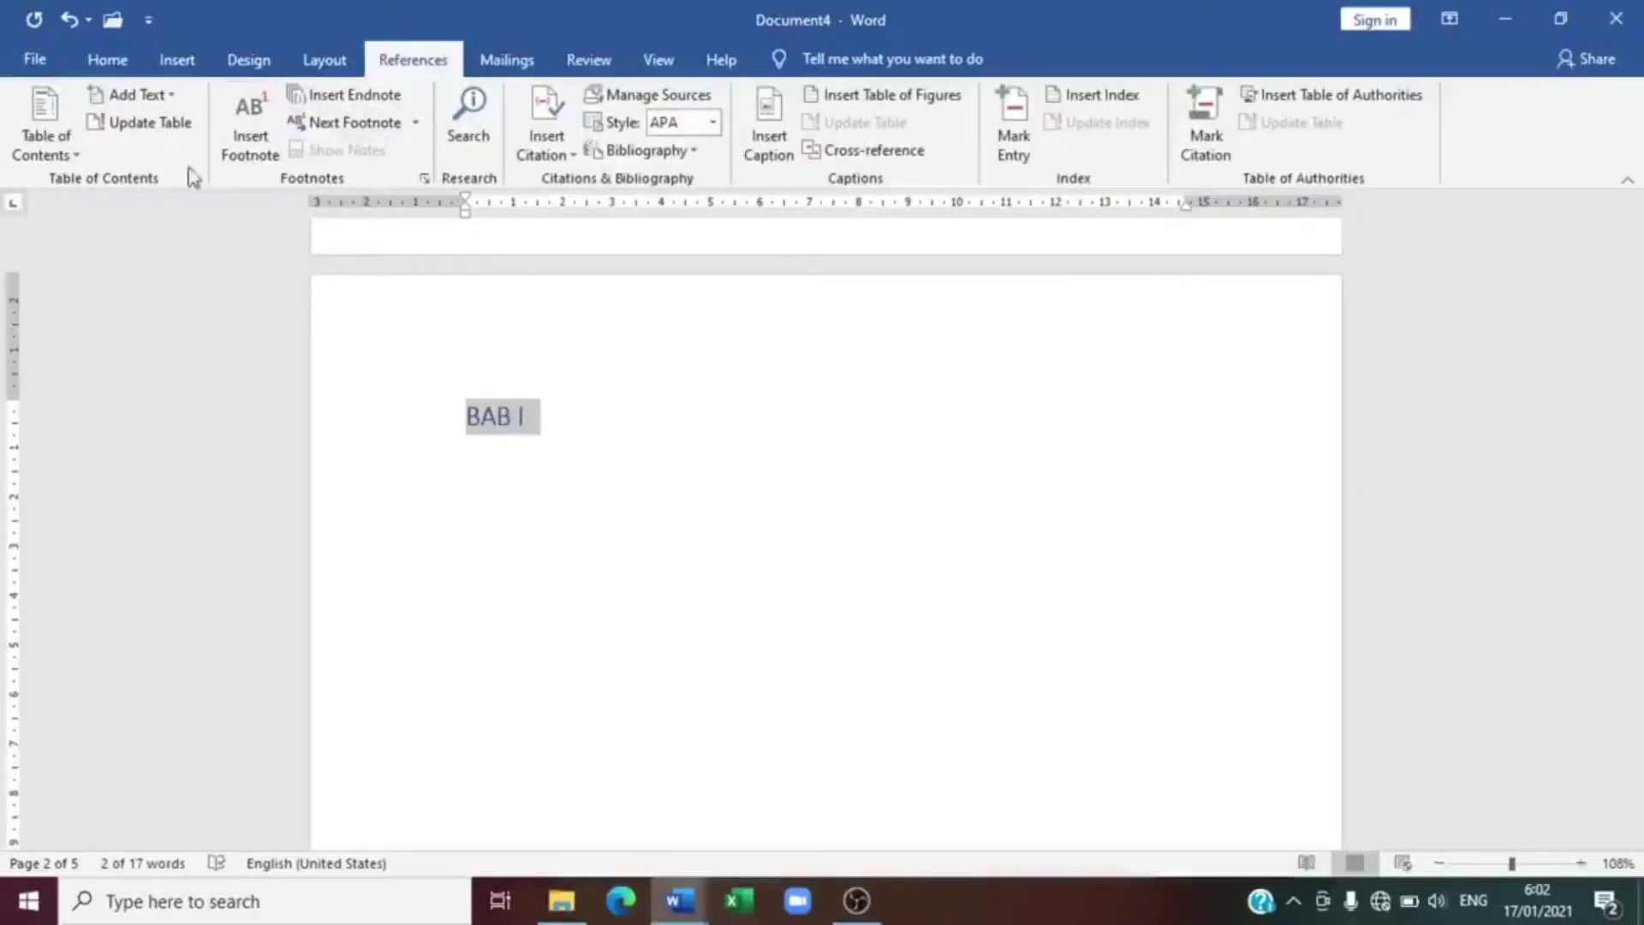
{"action": "left_click", "coordinate": [44, 135]}
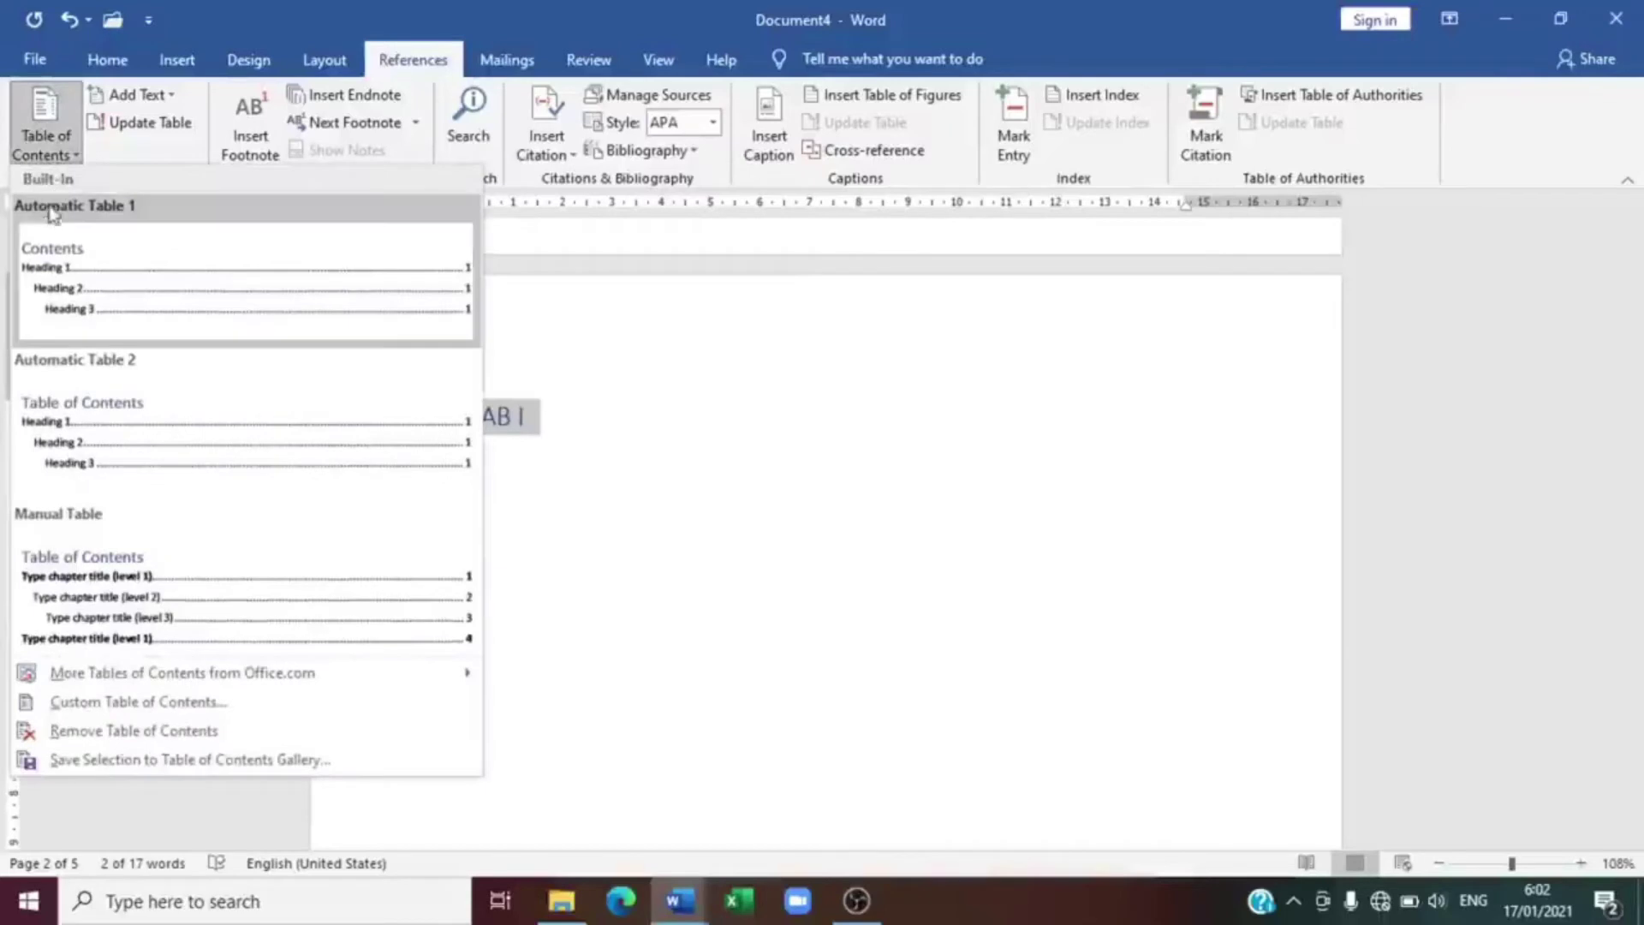
{"action": "left_click", "coordinate": [52, 286]}
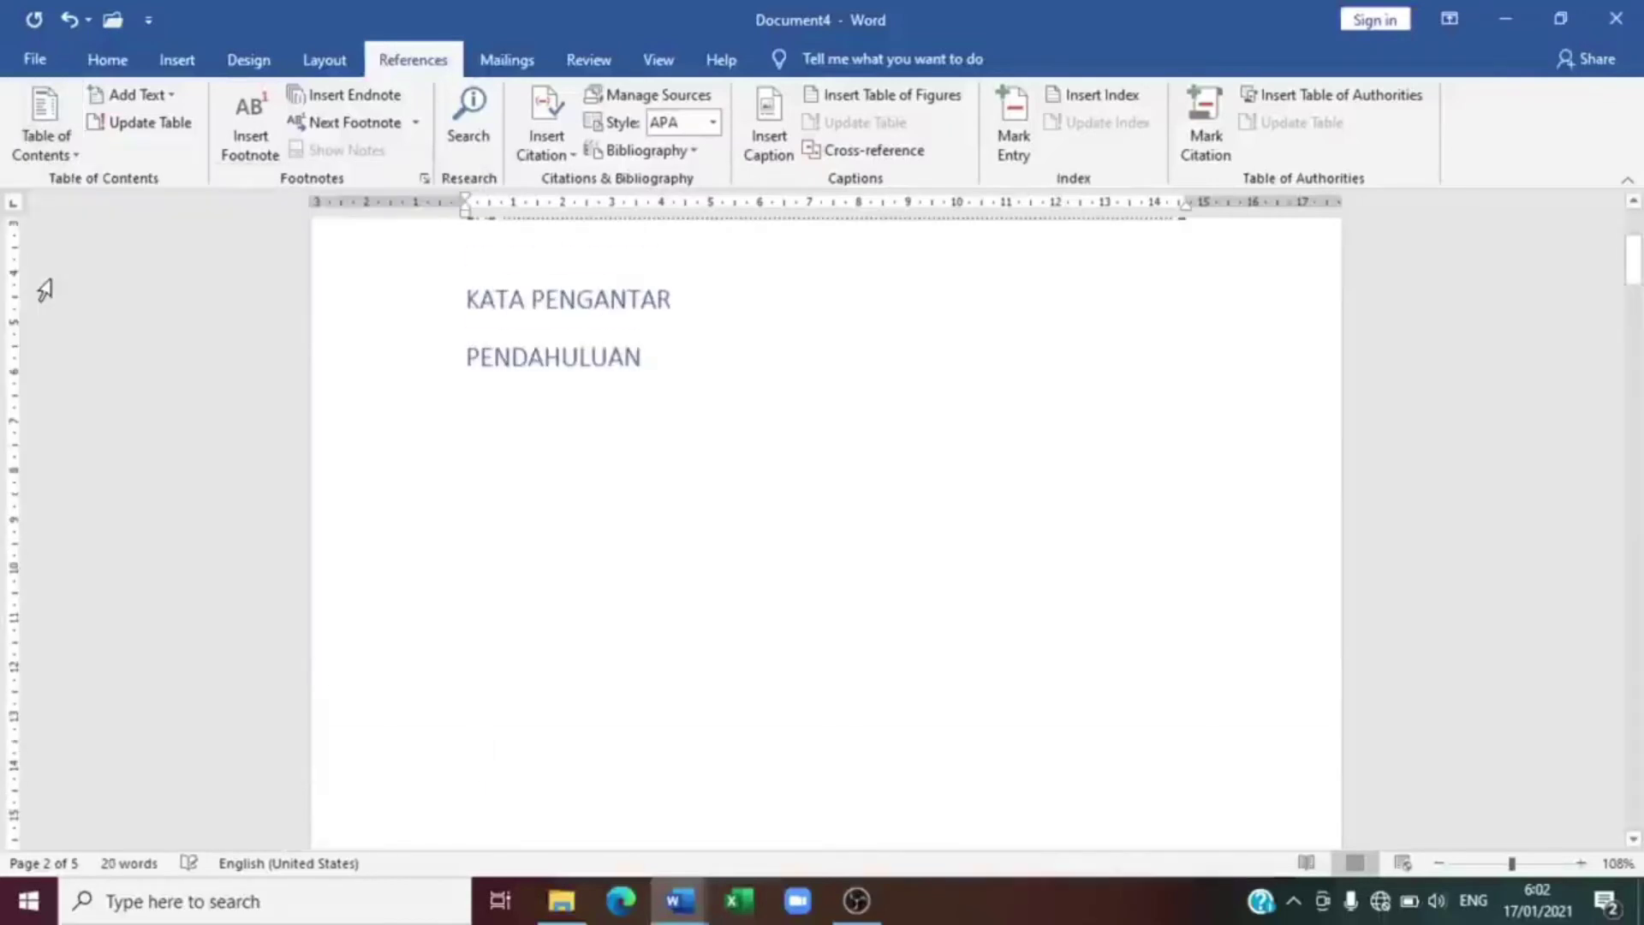
{"action": "left_click_drag", "start_coordinate": [1637, 274], "coordinate": [1632, 244]}
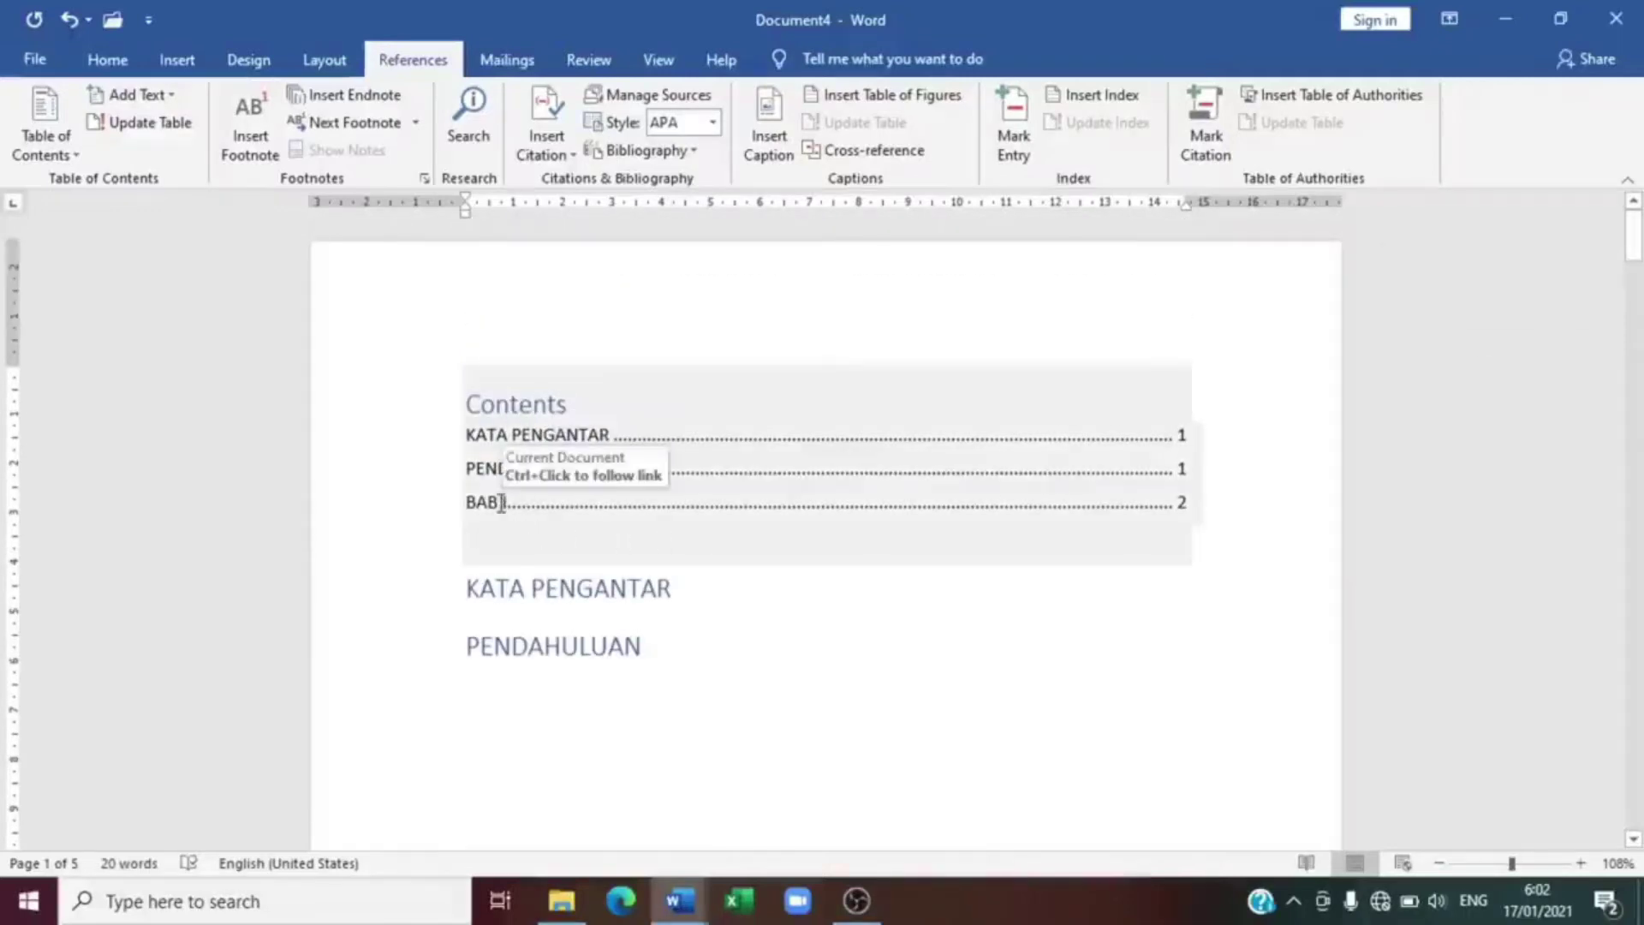
Apply the Heading 1 style to the BAB II line on page 3
{"action": "left_click_drag", "start_coordinate": [1637, 257], "coordinate": [1640, 518]}
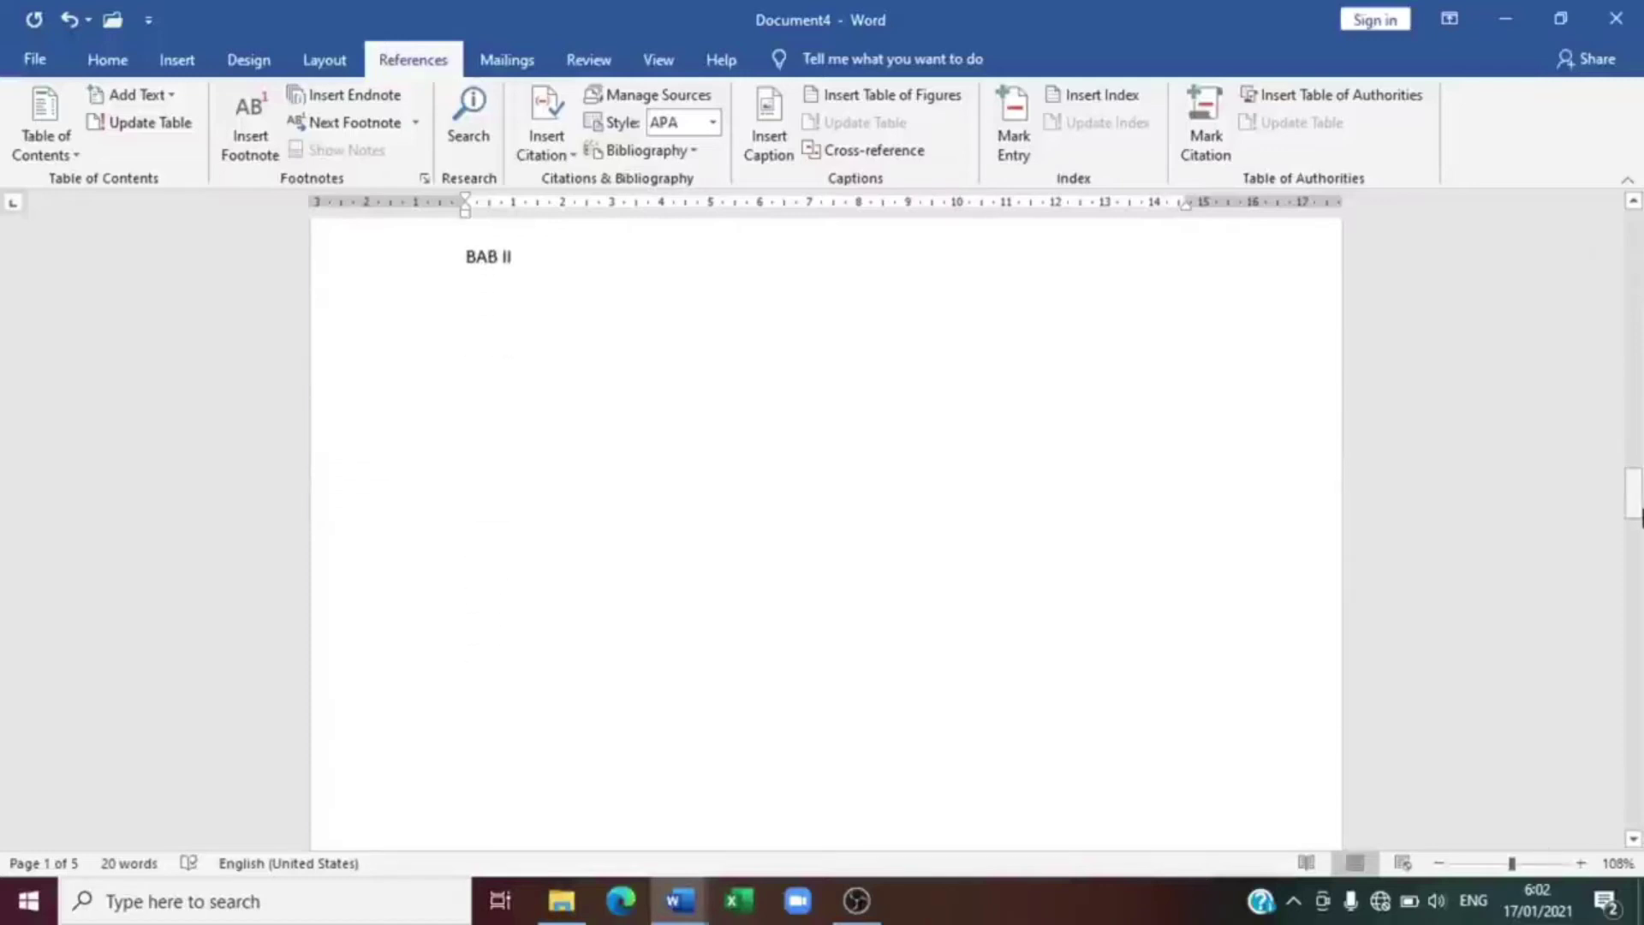
{"action": "left_click_drag", "start_coordinate": [577, 278], "coordinate": [440, 275]}
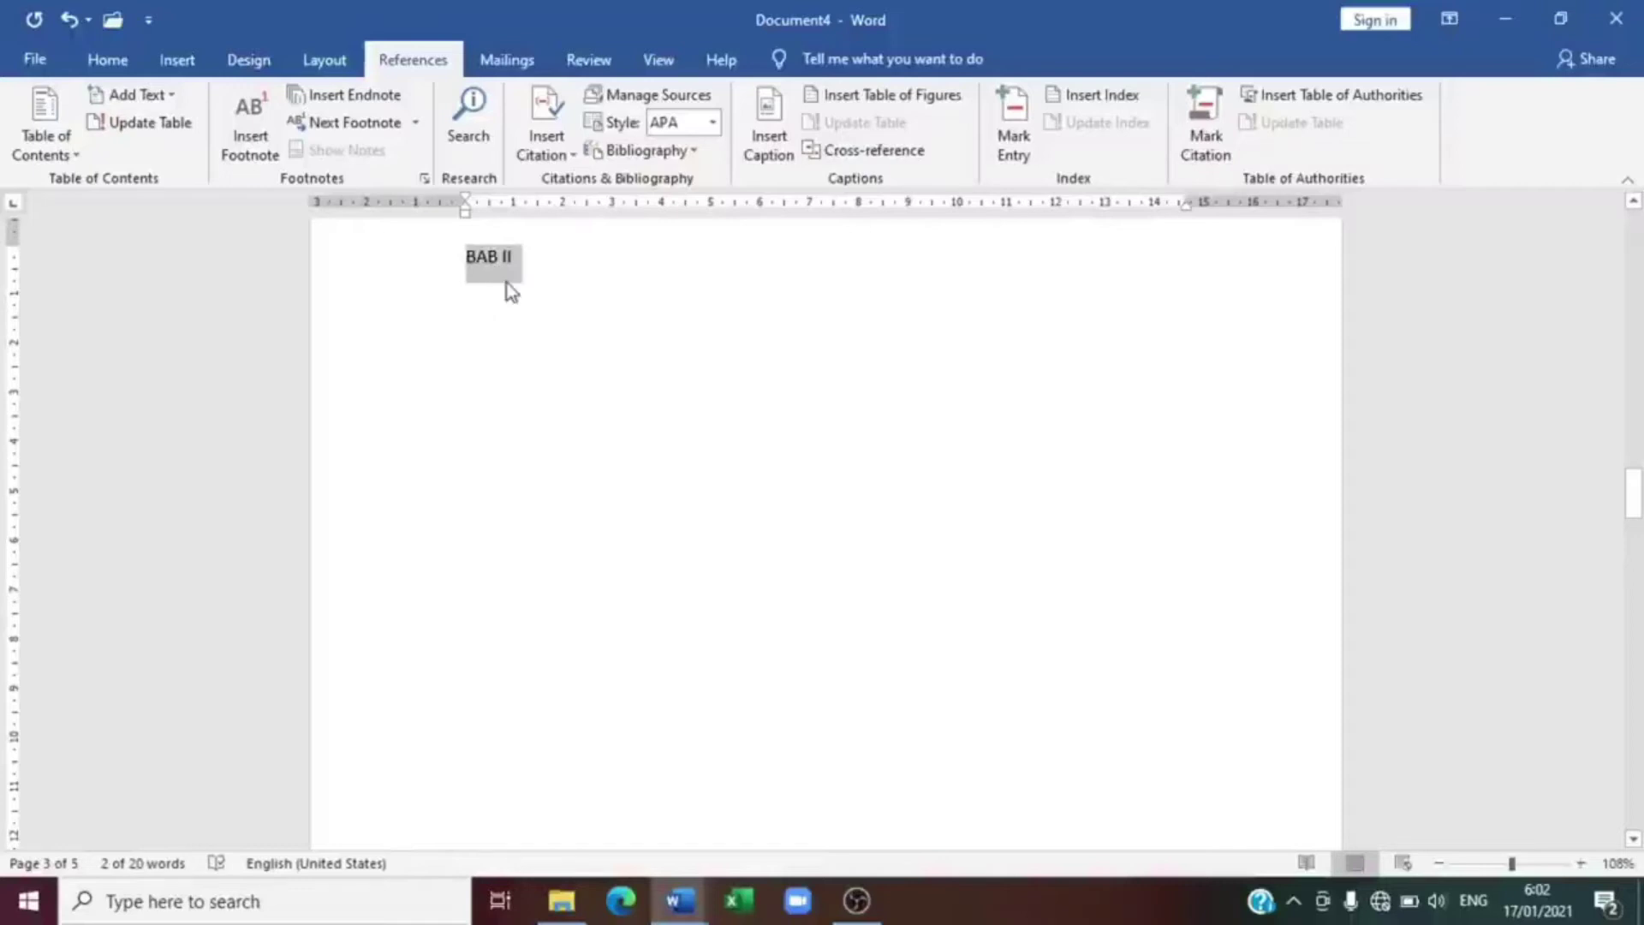
{"action": "left_click", "coordinate": [98, 60]}
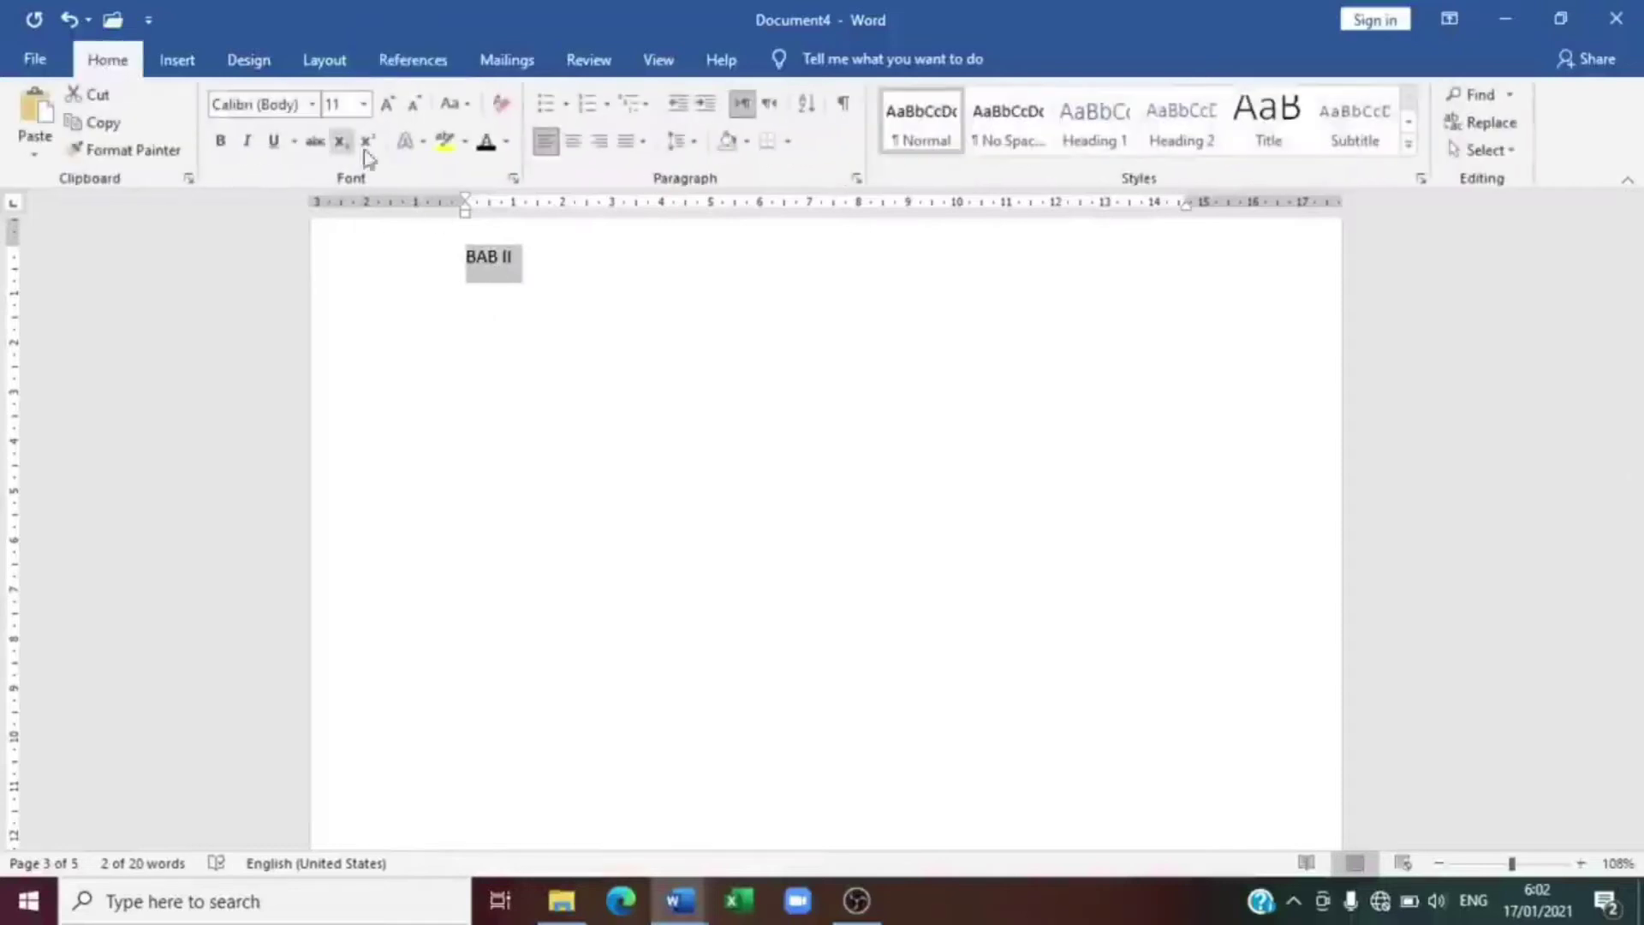
{"action": "left_click", "coordinate": [1132, 135]}
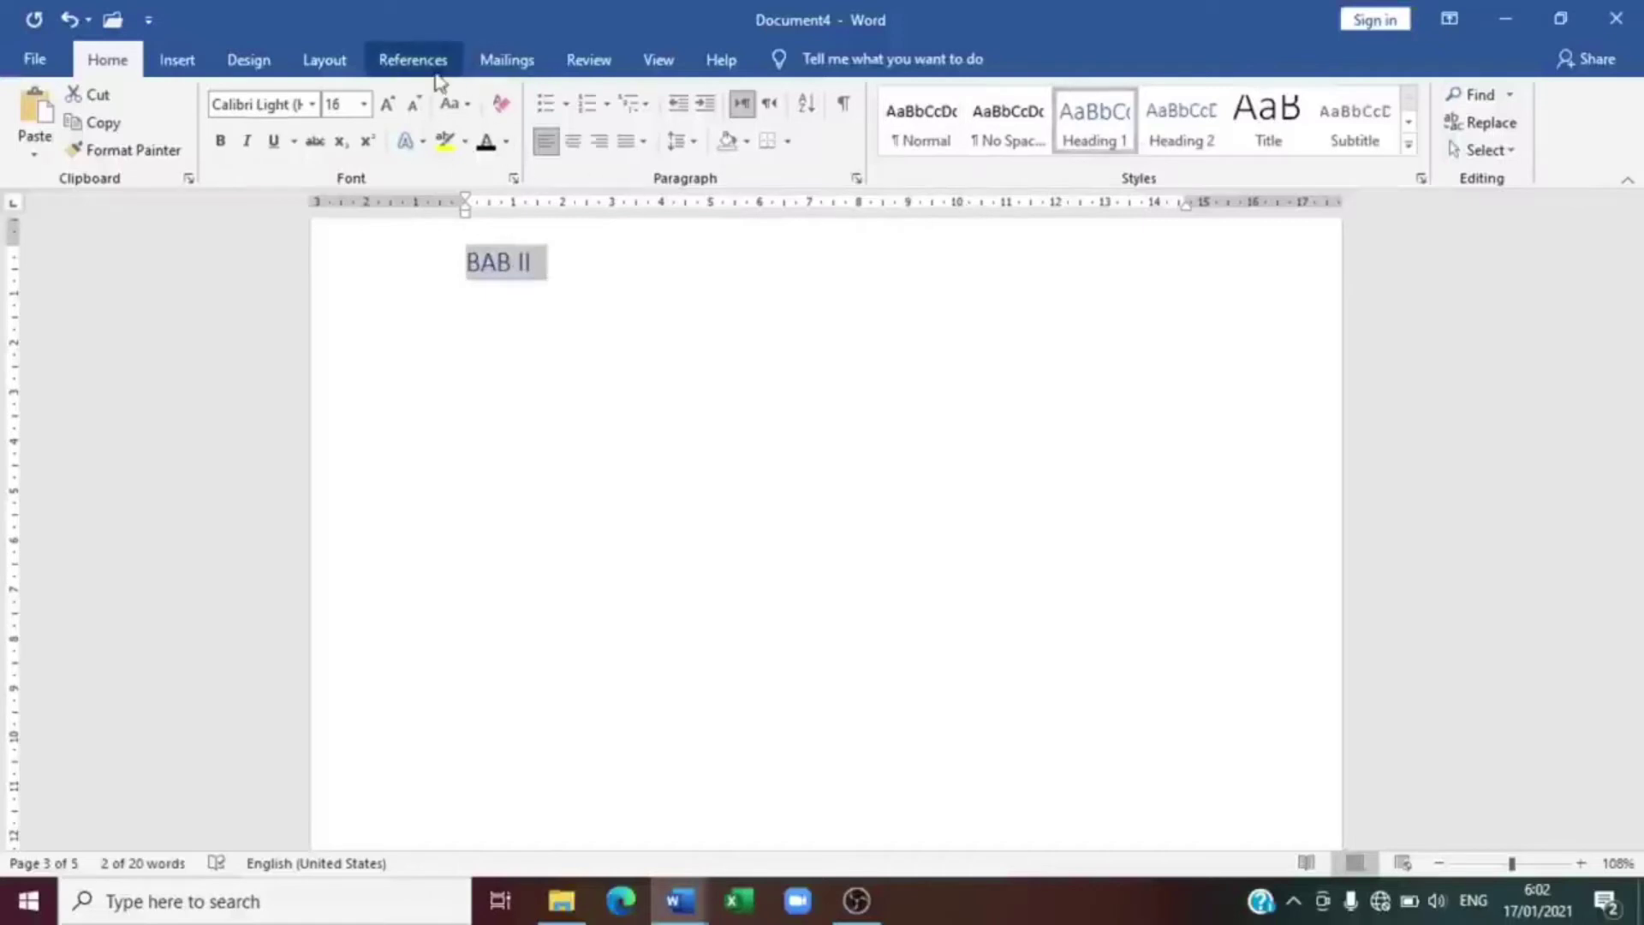
Replace the table of contents with a new Automatic Table 1 that includes BAB II, and check its entries
{"action": "left_click", "coordinate": [377, 74]}
{"action": "left_click", "coordinate": [46, 145]}
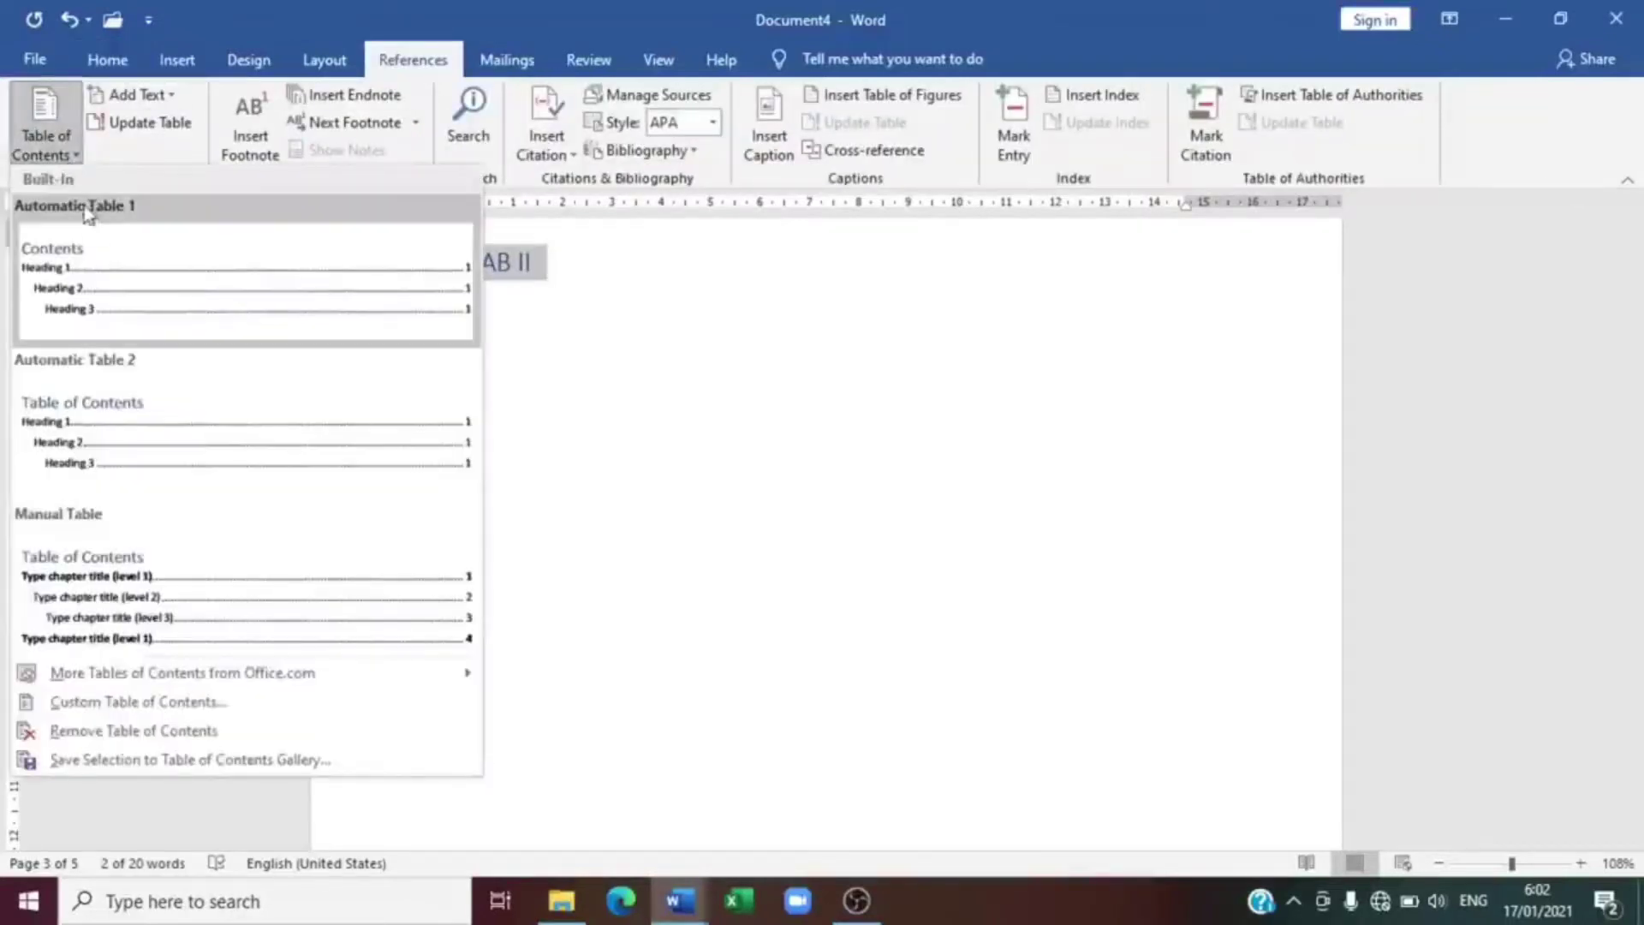
{"action": "left_click", "coordinate": [97, 260]}
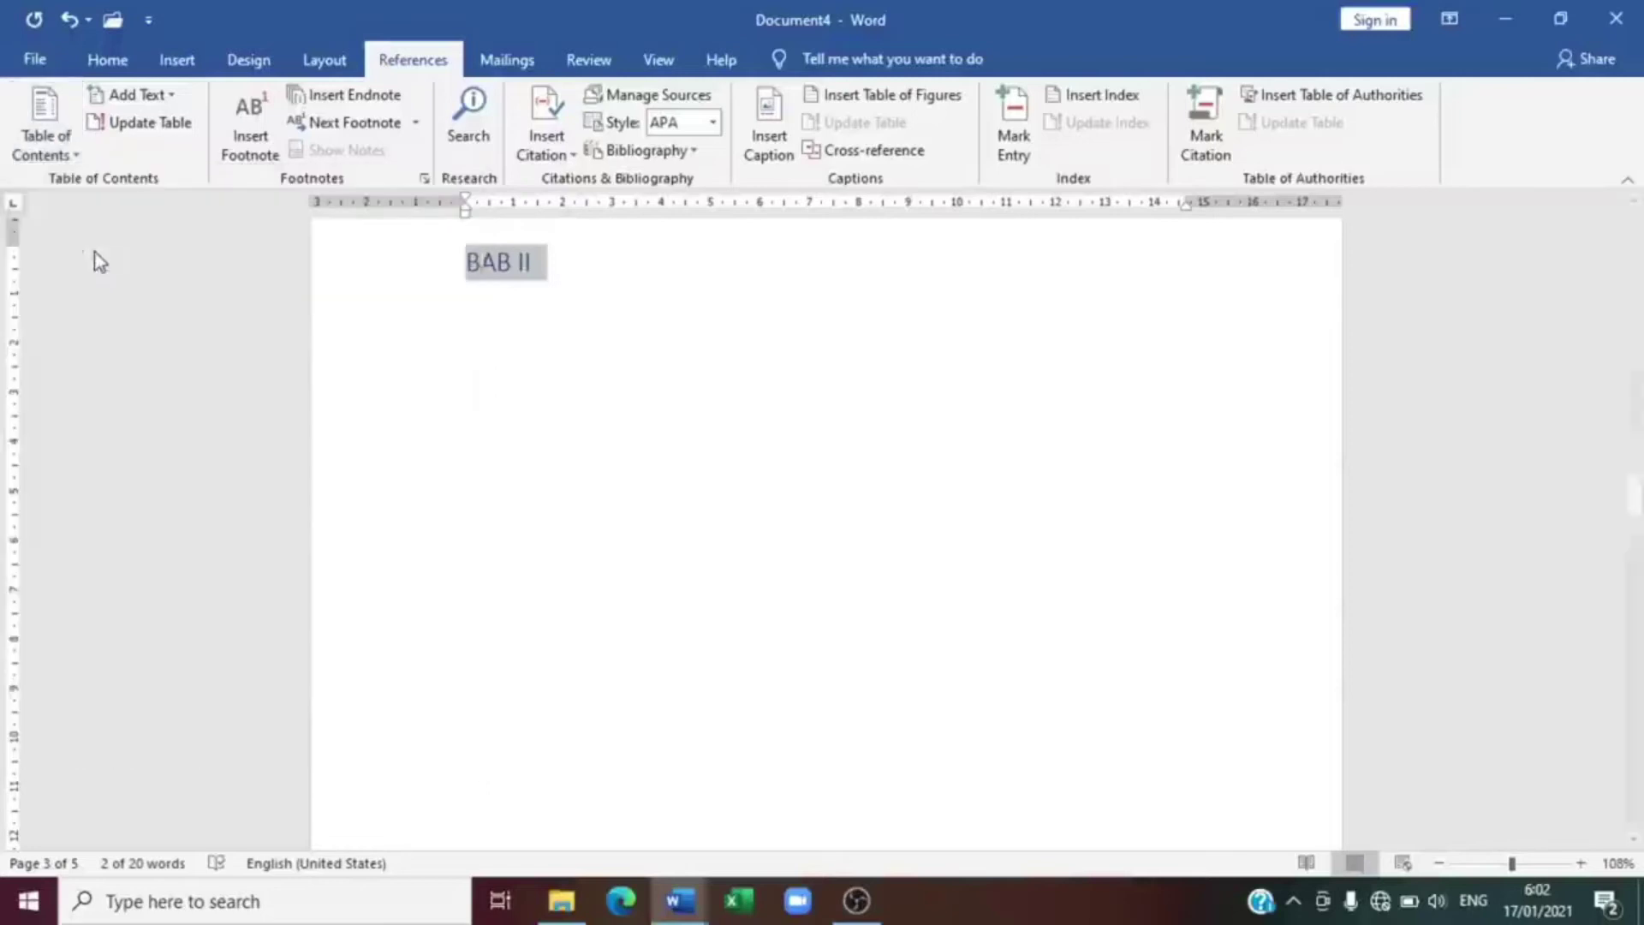
{"action": "left_click_drag", "start_coordinate": [1640, 291], "coordinate": [1641, 195]}
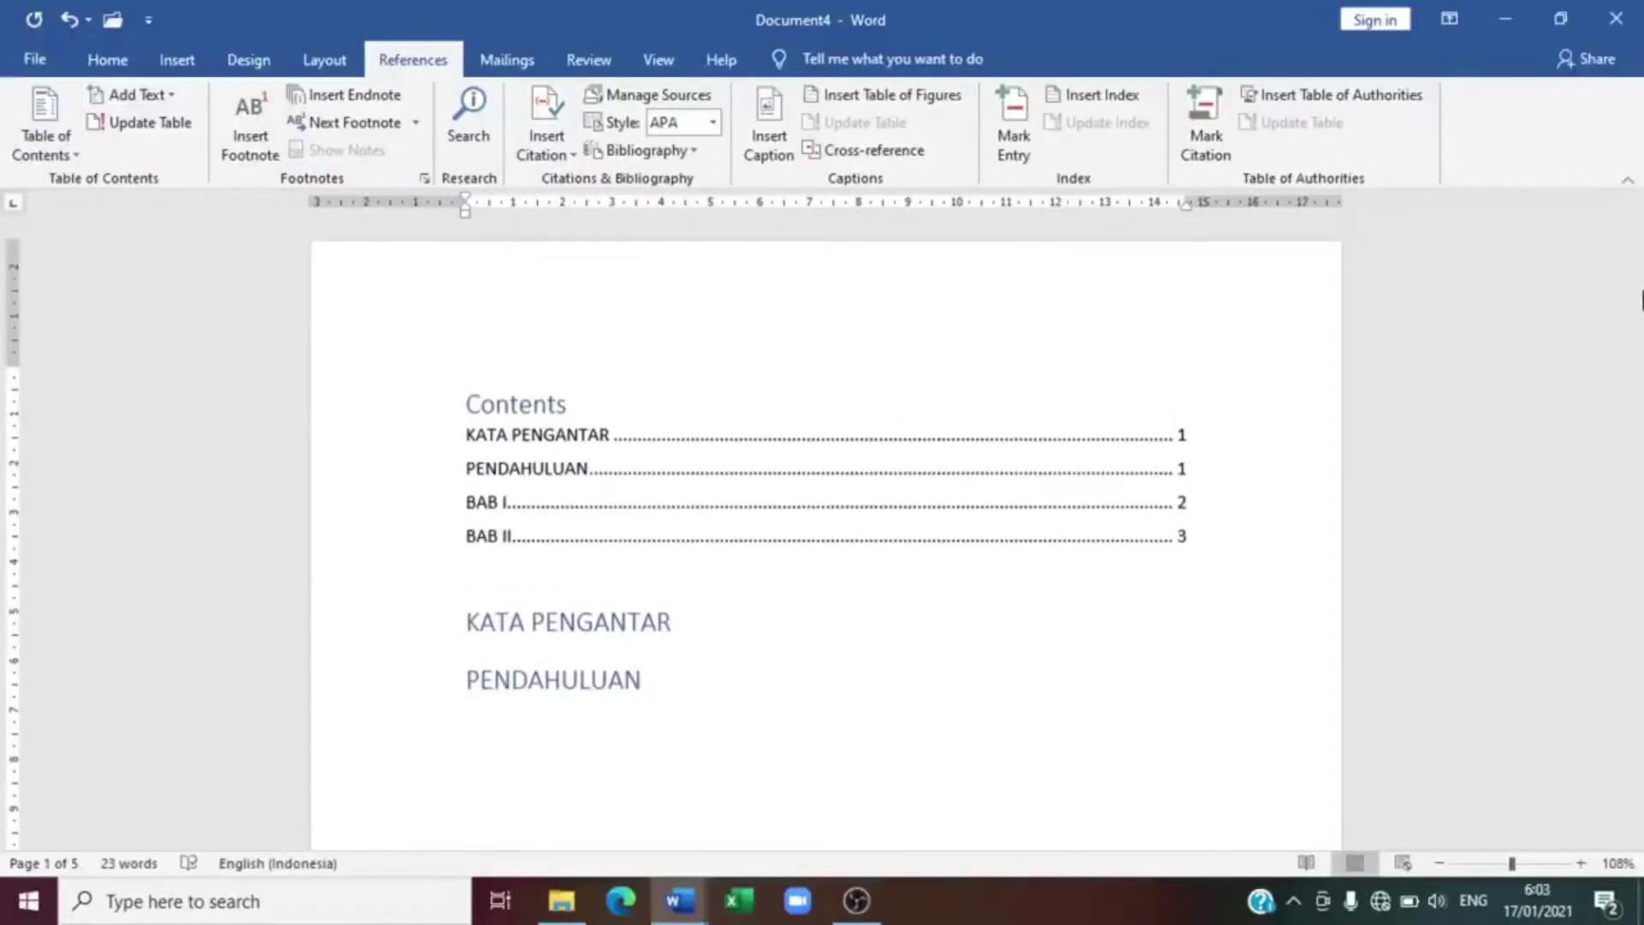
Apply the Heading 1 style to the BAB III line on page 4
{"action": "left_click_drag", "start_coordinate": [1640, 231], "coordinate": [1641, 604]}
{"action": "left_click_drag", "start_coordinate": [583, 405], "coordinate": [408, 411]}
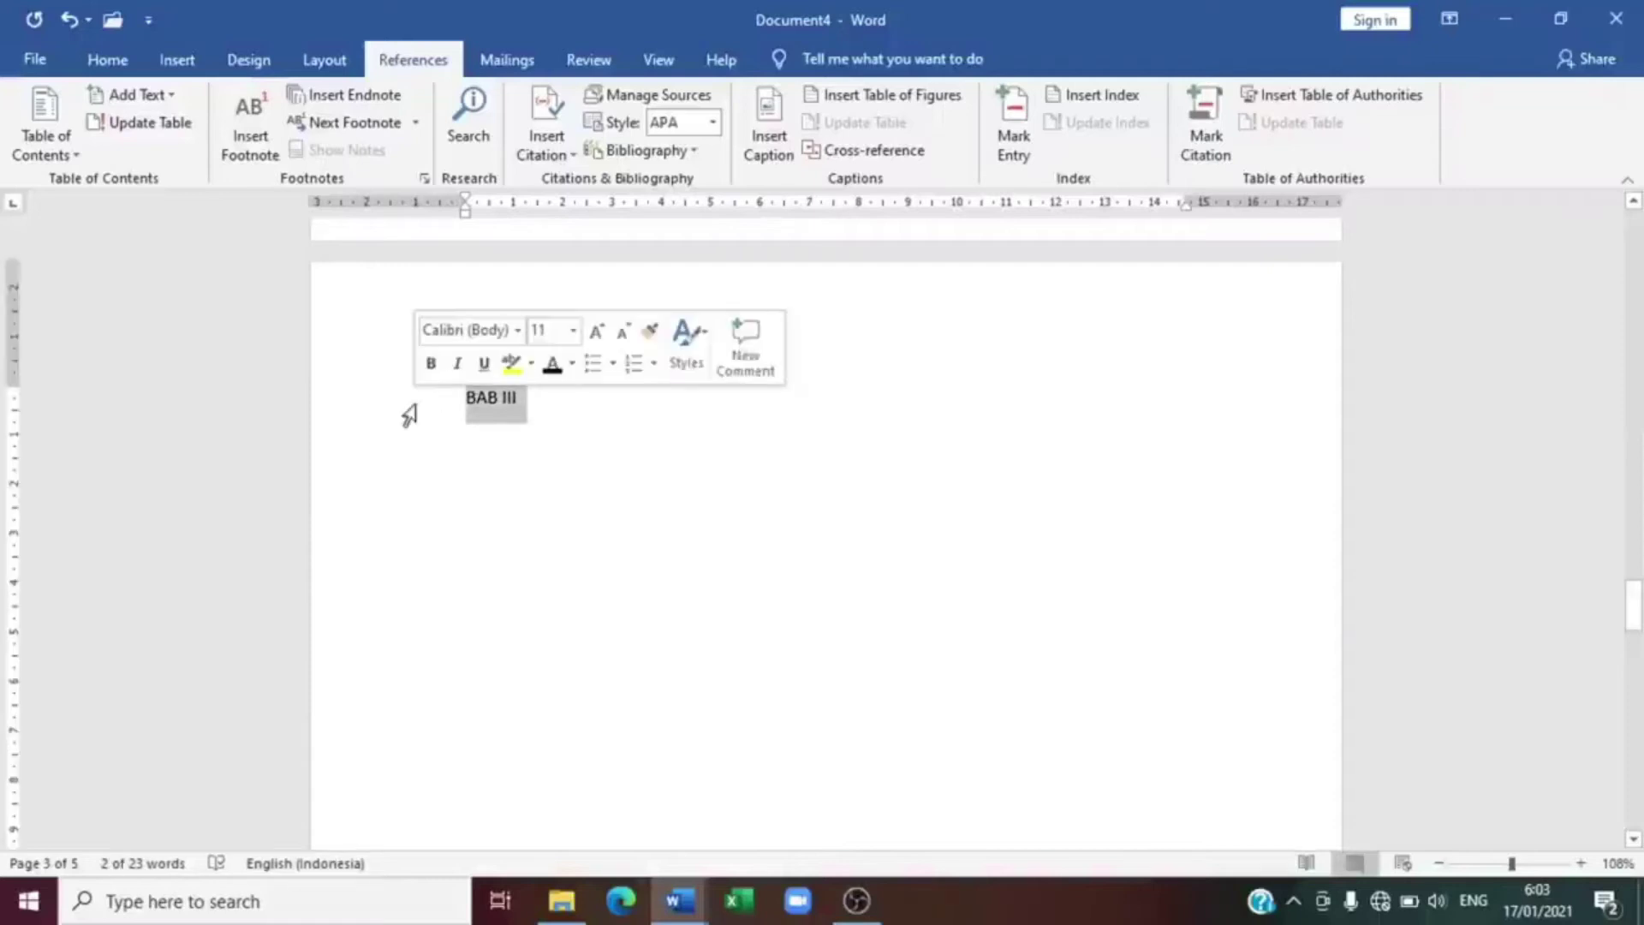
{"action": "left_click", "coordinate": [98, 72]}
{"action": "left_click", "coordinate": [1079, 134]}
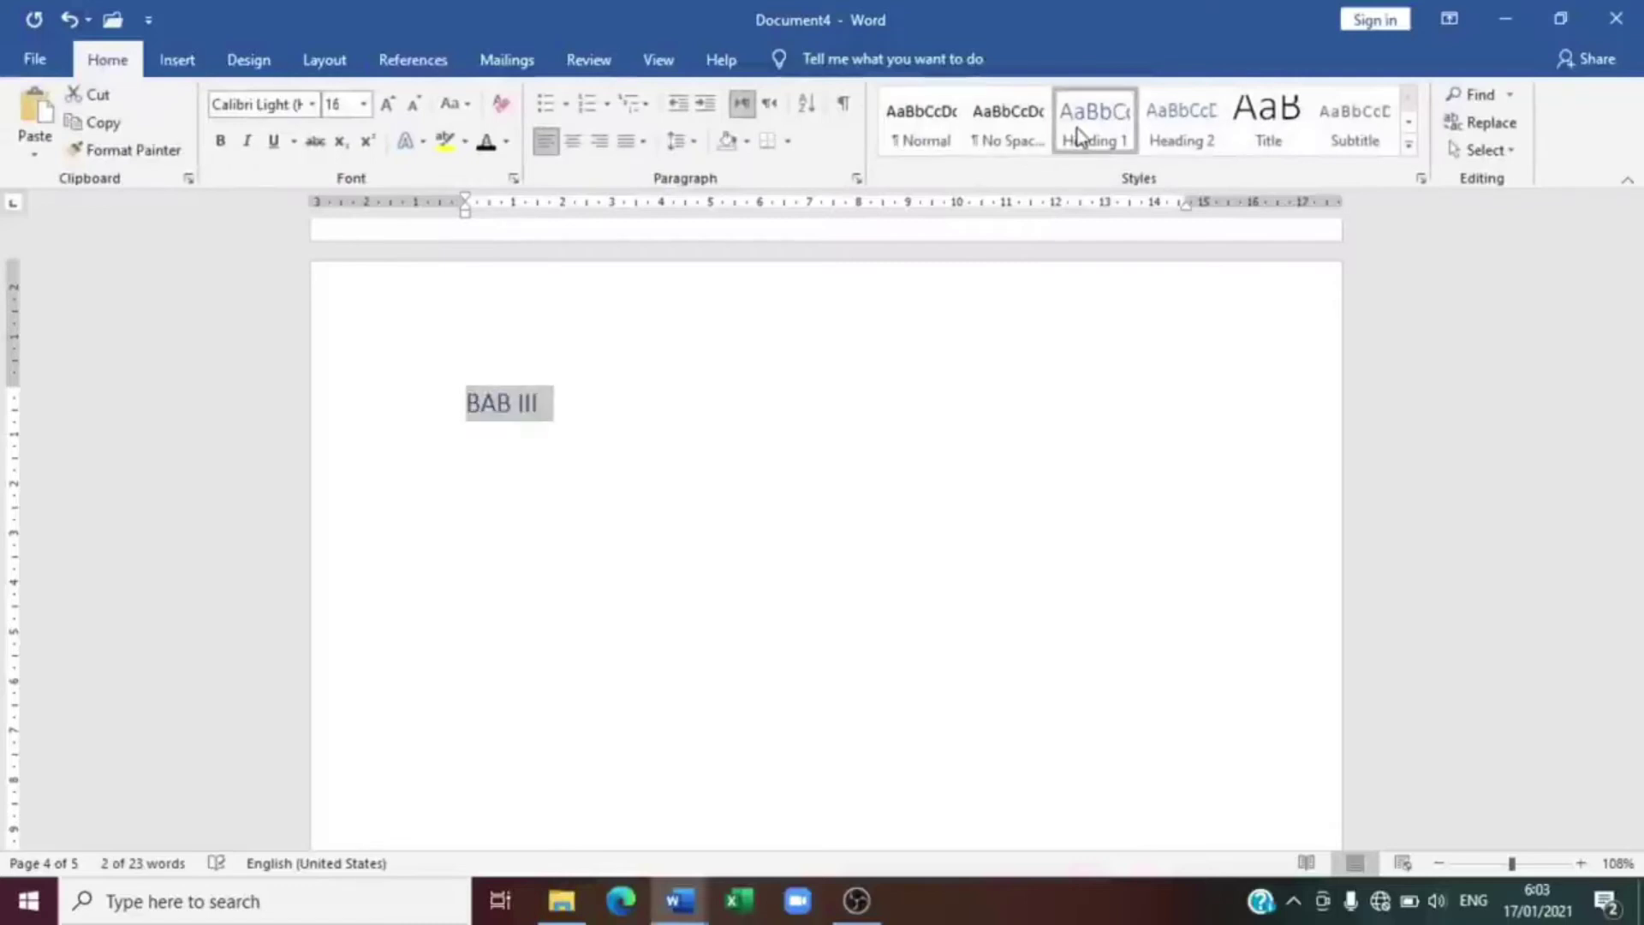
Replace the table of contents with a new Automatic Table 1 that includes BAB III, and check its entries
{"action": "left_click", "coordinate": [413, 60]}
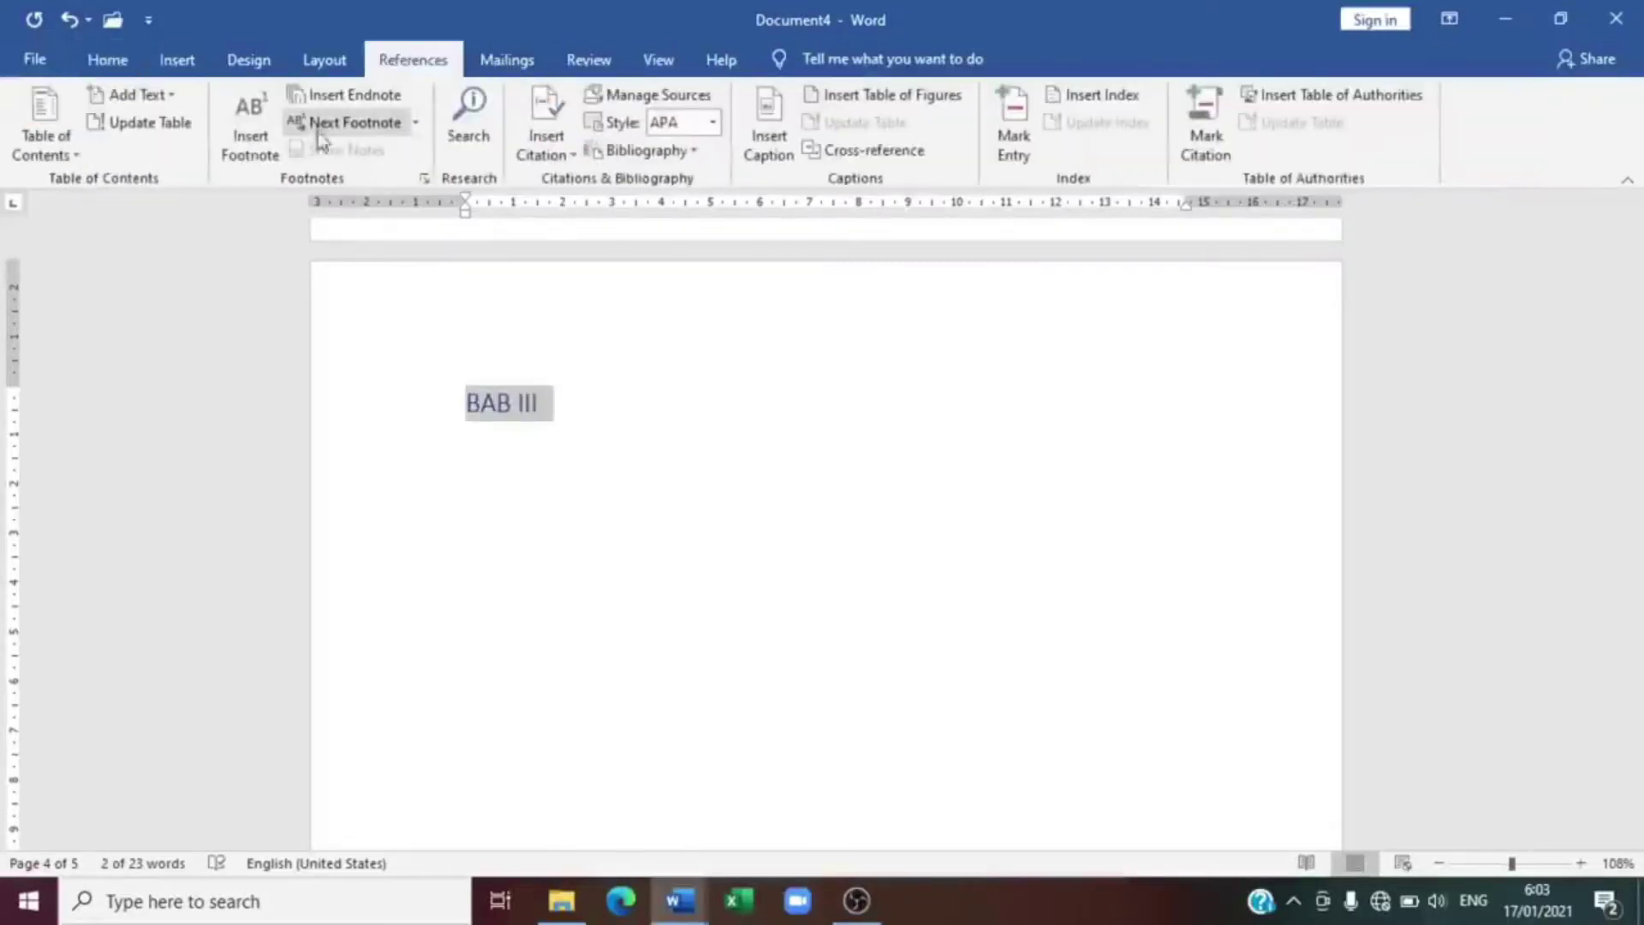
{"action": "left_click", "coordinate": [40, 154]}
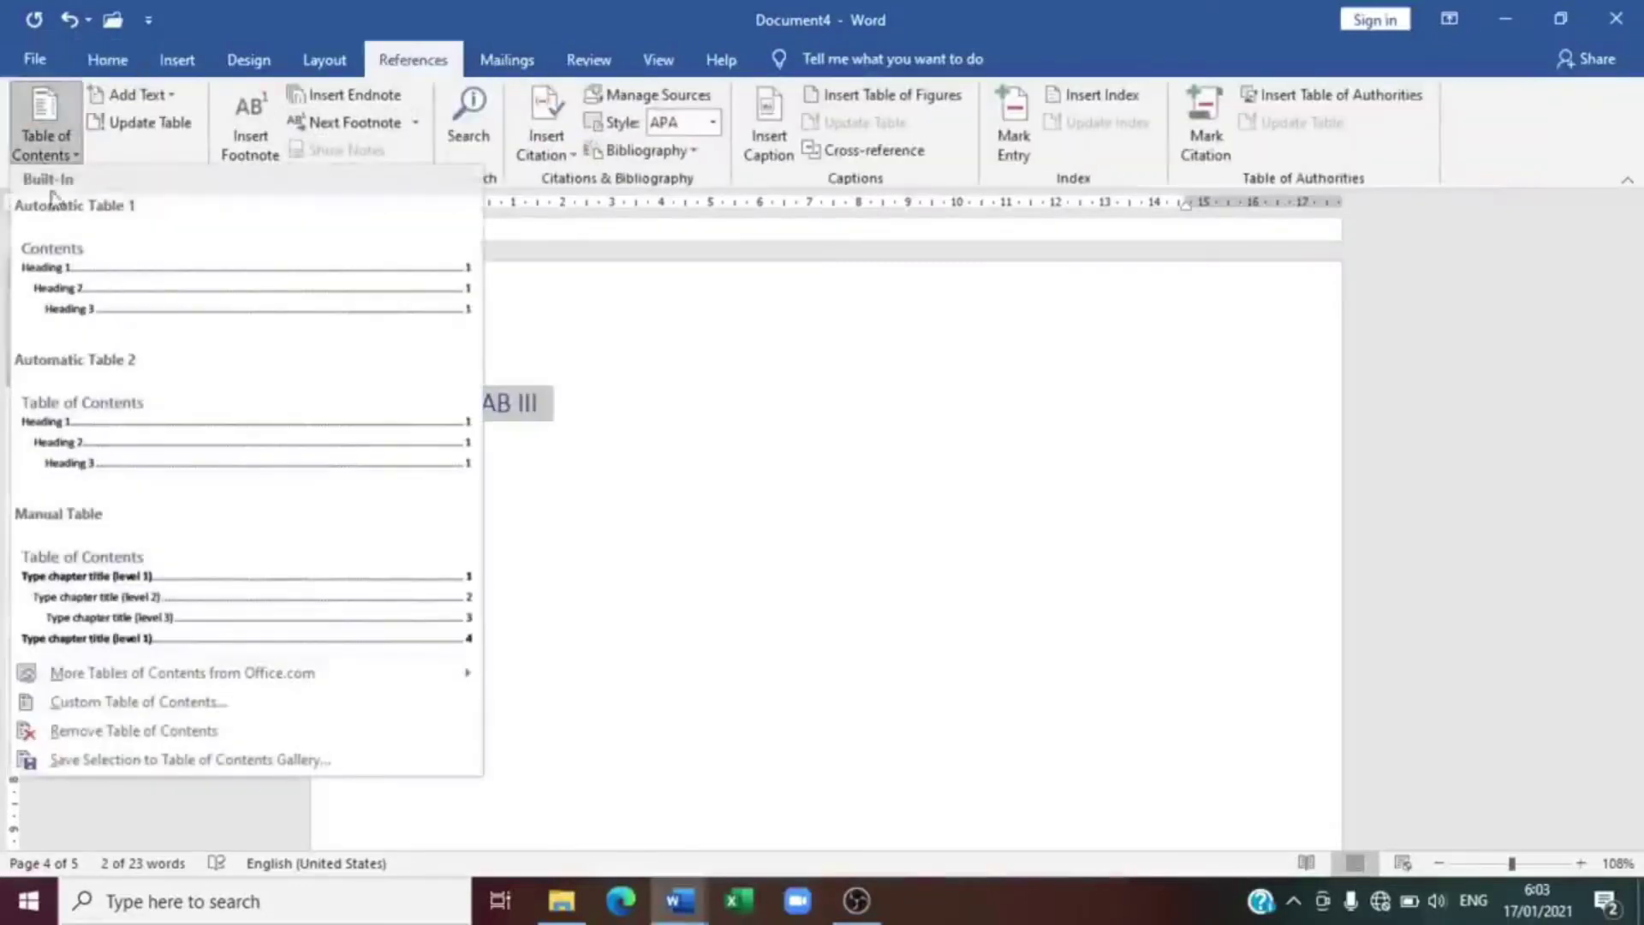
{"action": "left_click", "coordinate": [63, 237]}
{"action": "left_click_drag", "start_coordinate": [1640, 253], "coordinate": [1631, 231]}
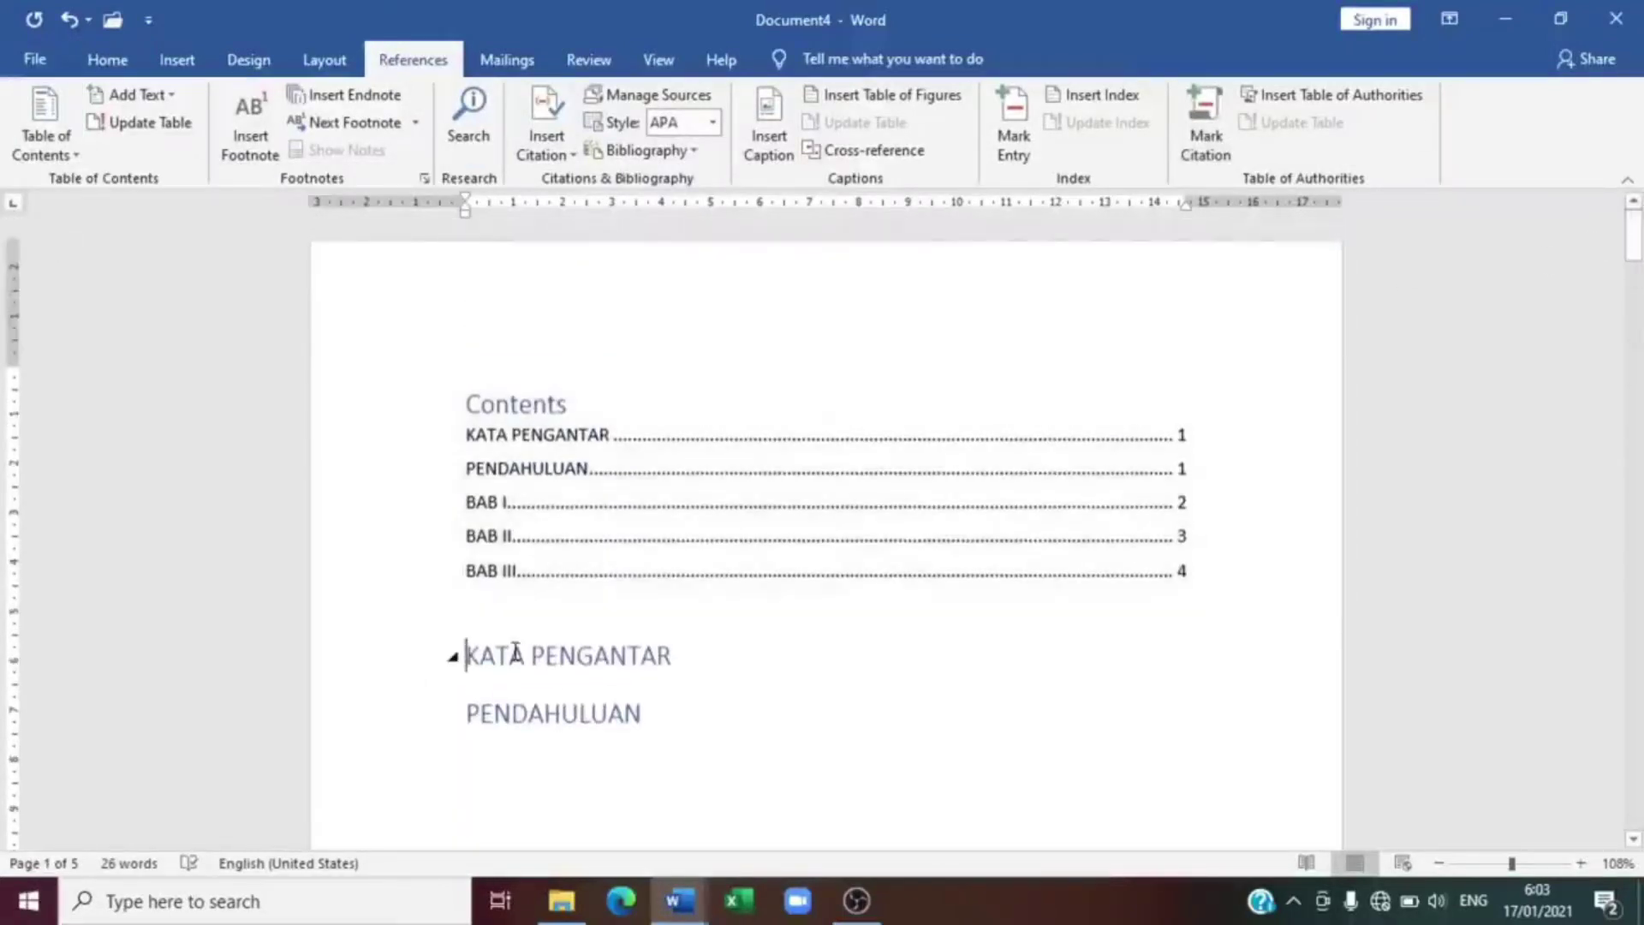
Insert a page break before KATA PENGANTAR so the table of contents stands alone on page 1
{"action": "left_click", "coordinate": [469, 655]}
{"action": "key", "text": "ctrl+Return"}
{"action": "scroll", "coordinate": [842, 476], "scroll_direction": "down", "scroll_amount": 2}
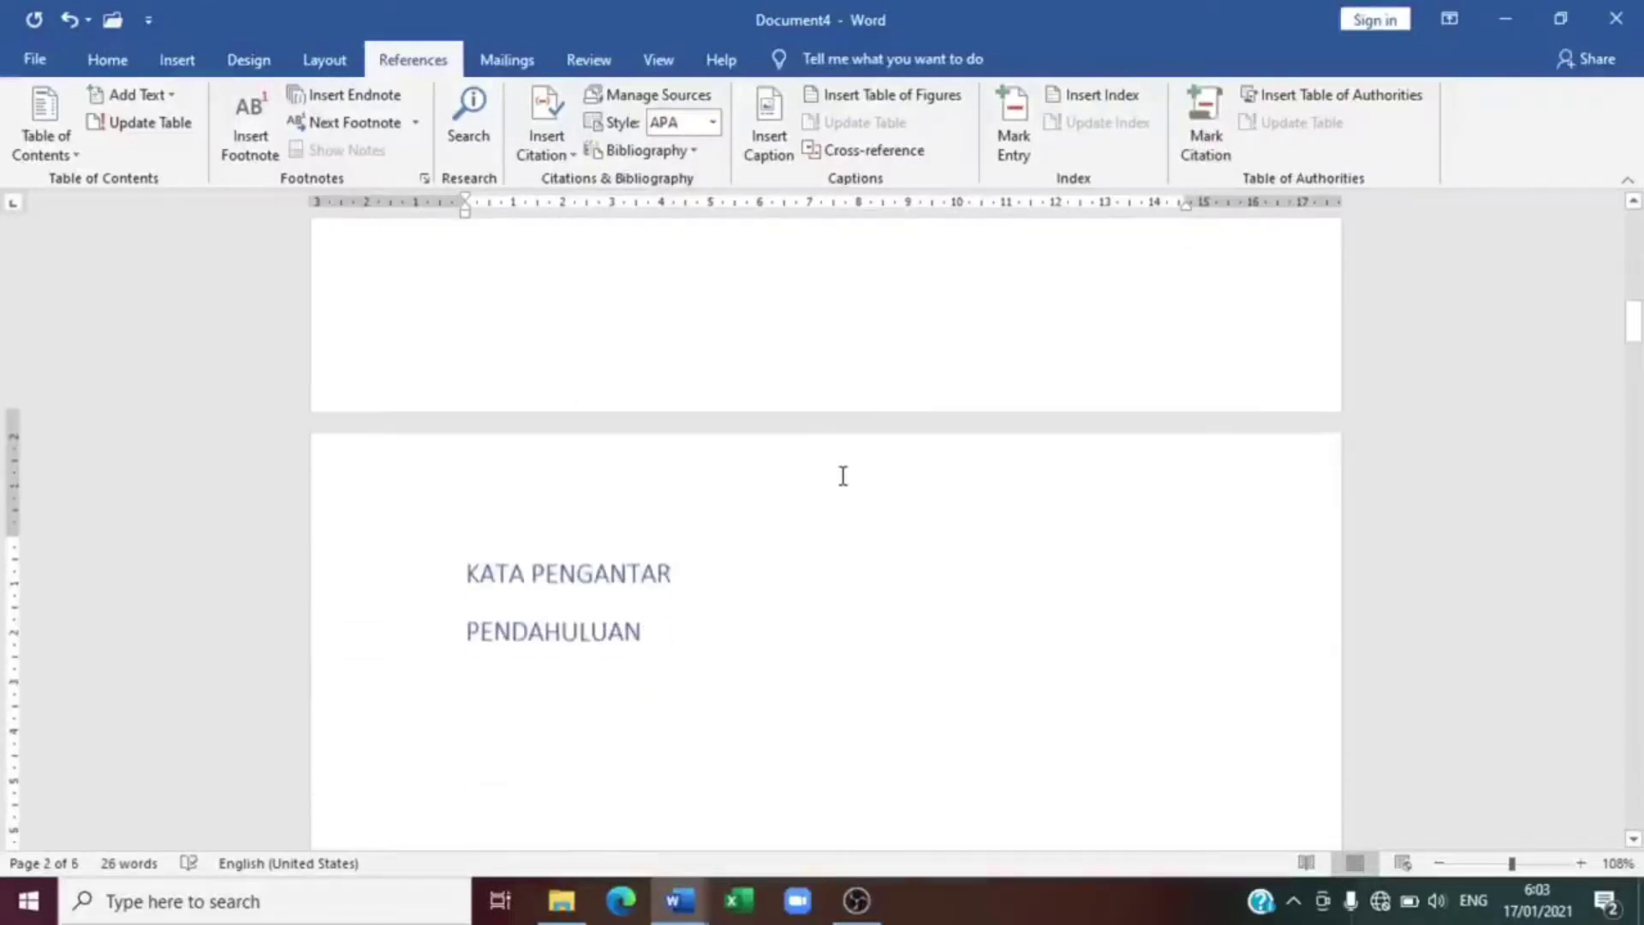
Change the DAFTAR ISI line on the last page to DAFTAR PUSTAKA
{"action": "left_click_drag", "start_coordinate": [1639, 310], "coordinate": [1640, 732]}
{"action": "scroll", "coordinate": [679, 681], "scroll_direction": "down", "scroll_amount": 1}
{"action": "left_click", "coordinate": [629, 613]}
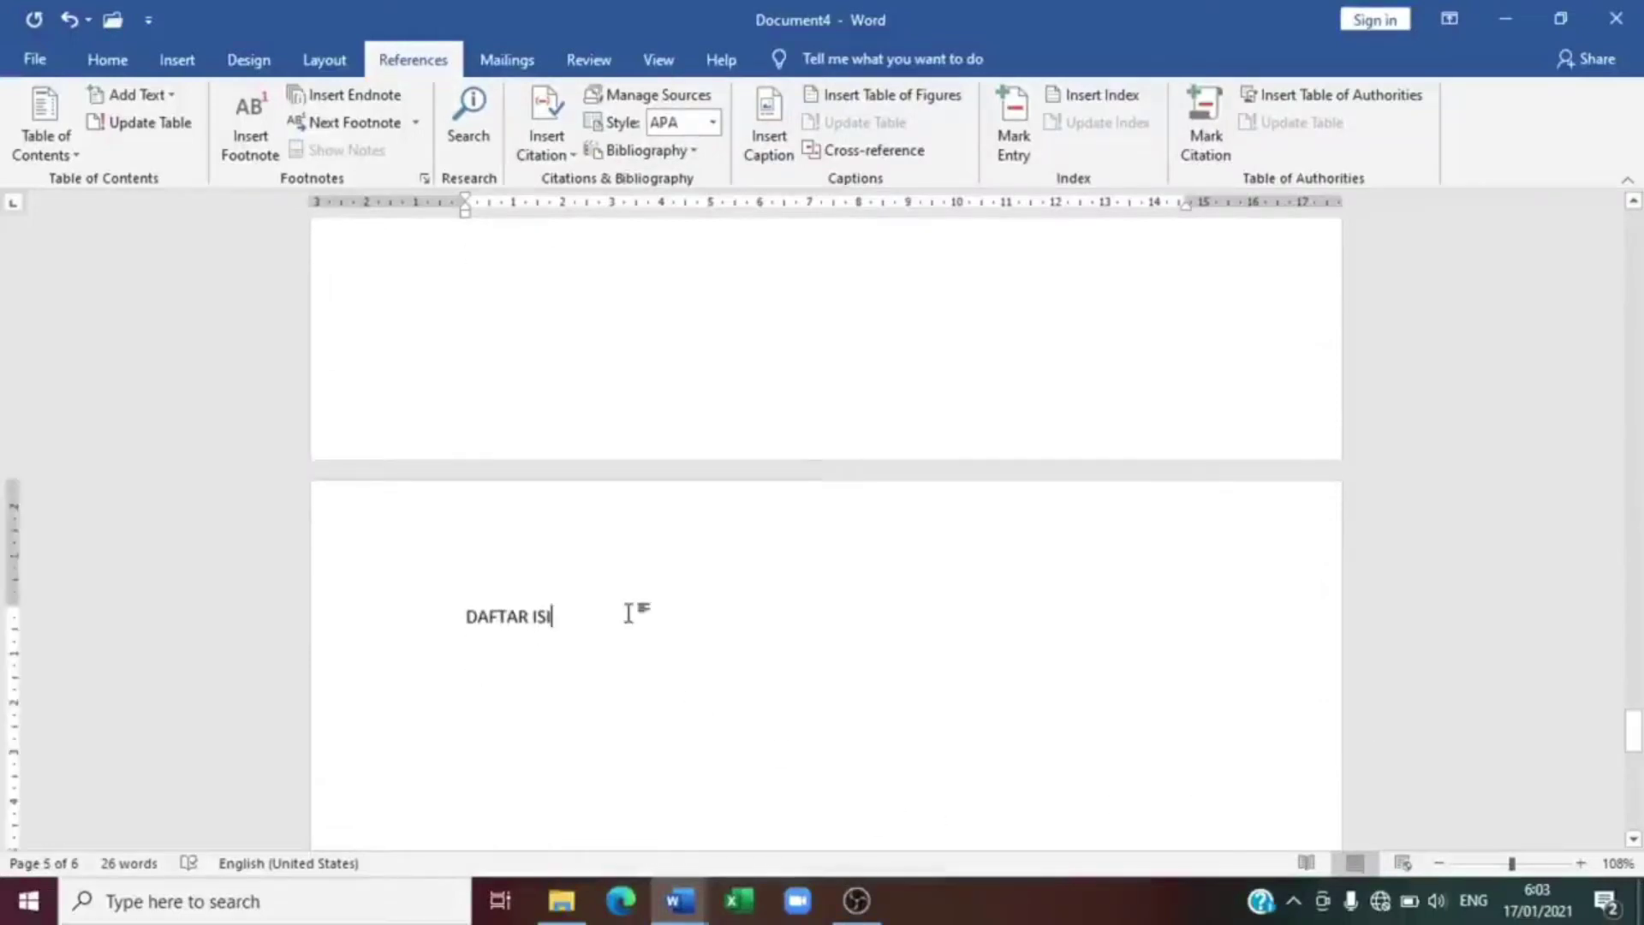
{"action": "type", "text": "PUSTAKA"}
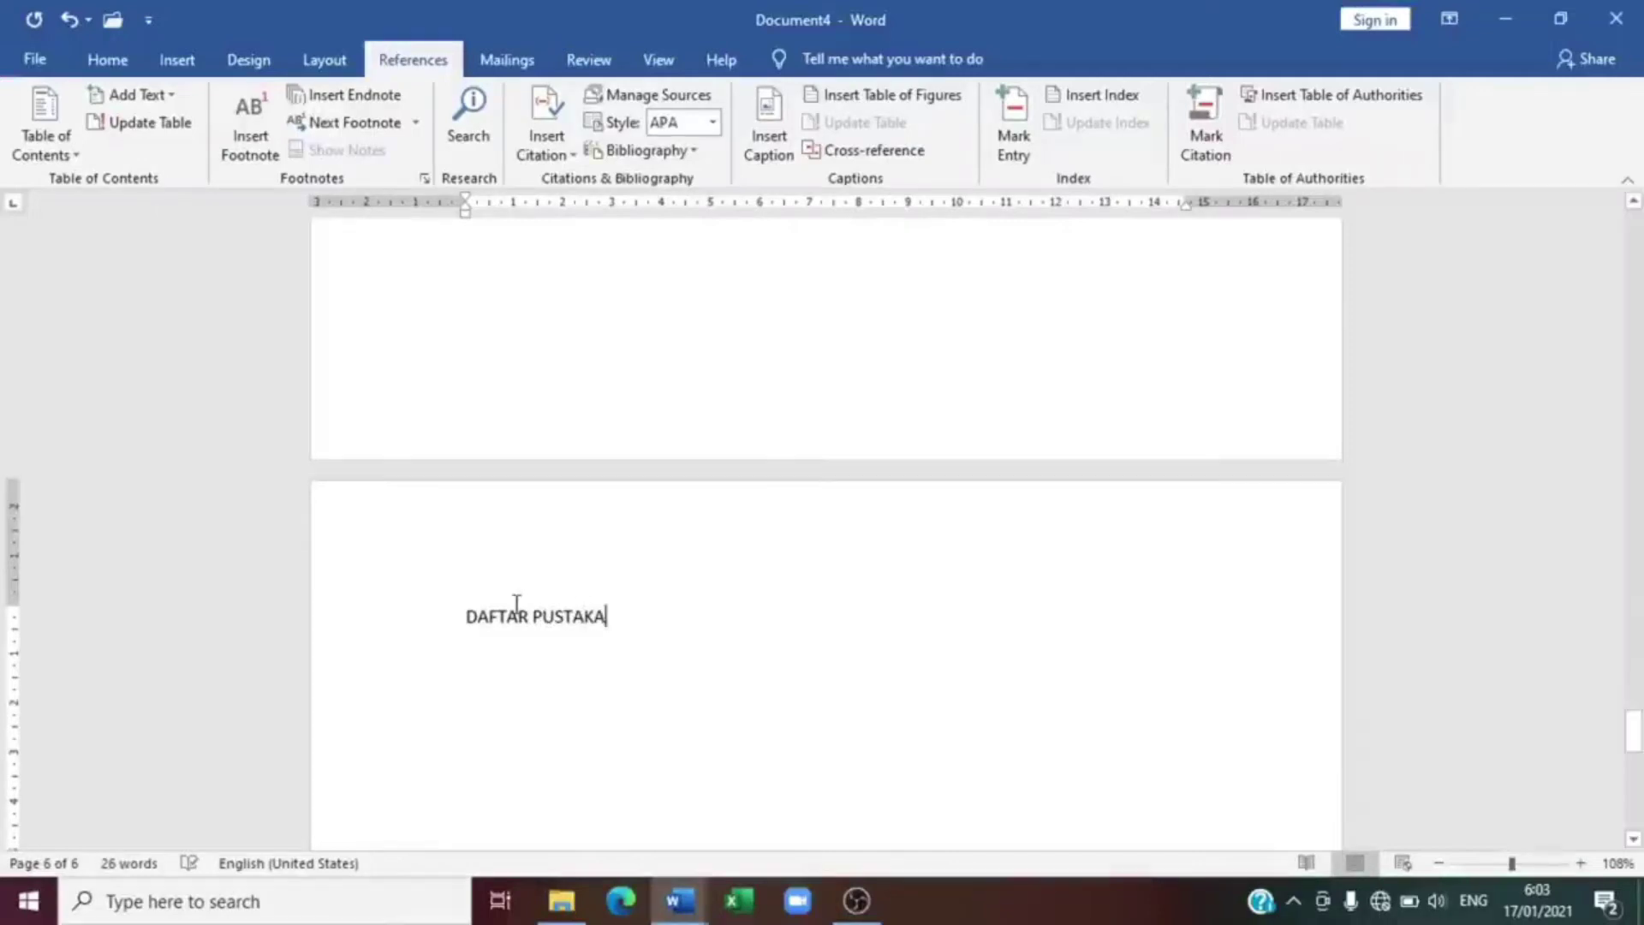
Apply the Heading 1 style to the DAFTAR PUSTAKA line on page 6
{"action": "left_click_drag", "start_coordinate": [648, 627], "coordinate": [451, 625]}
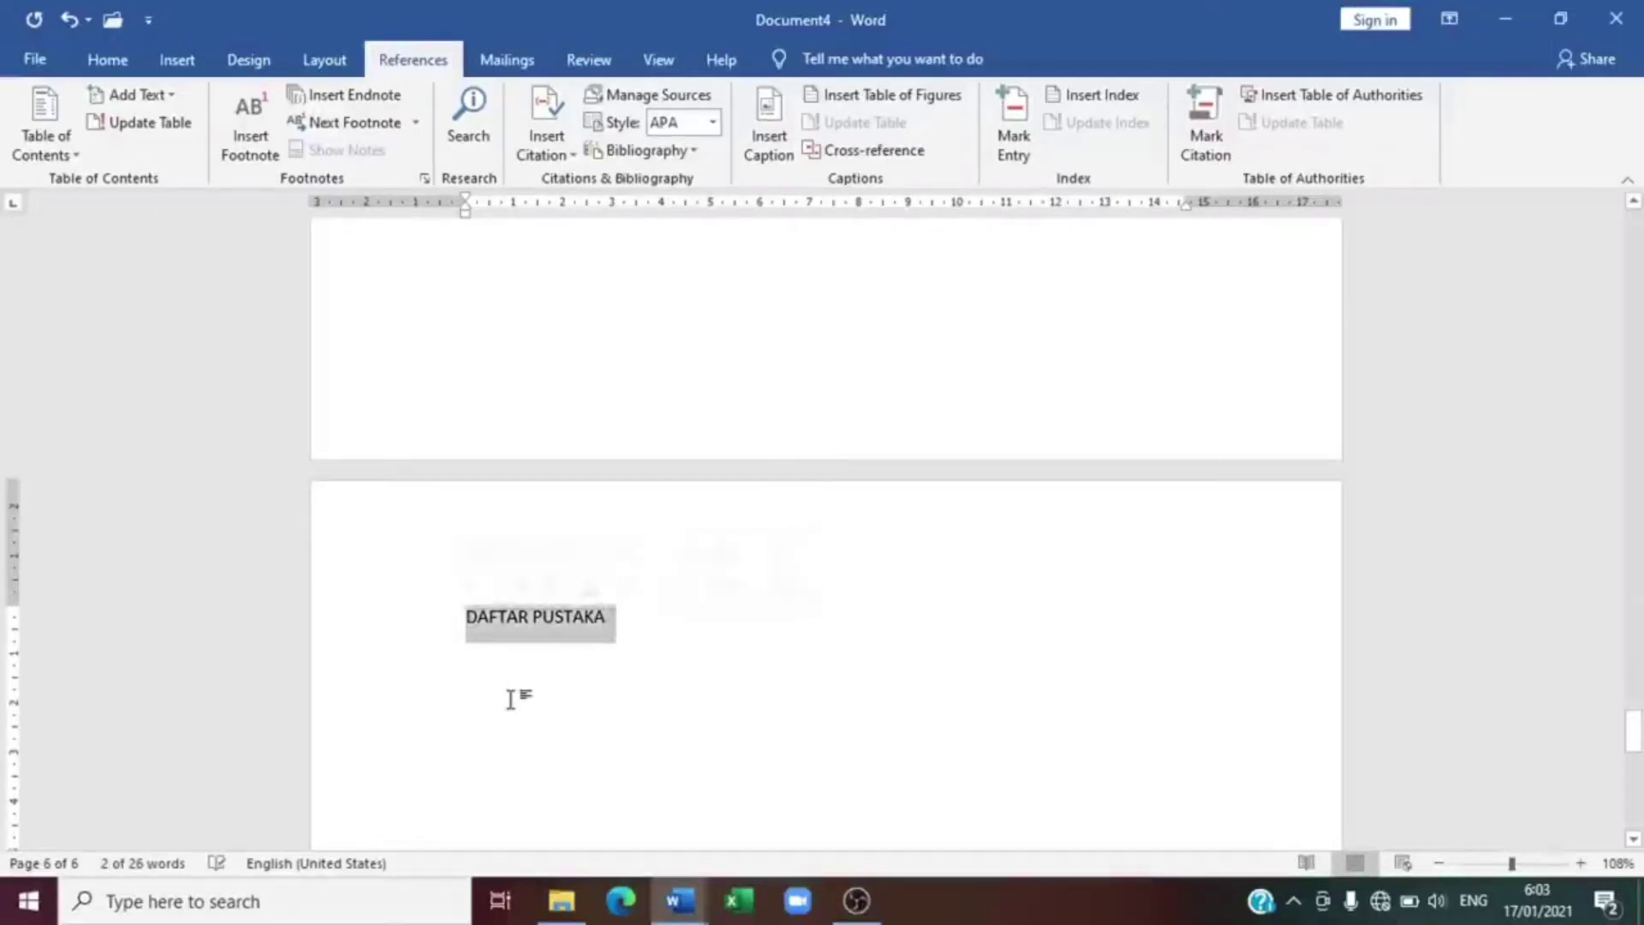
{"action": "left_click", "coordinate": [107, 59]}
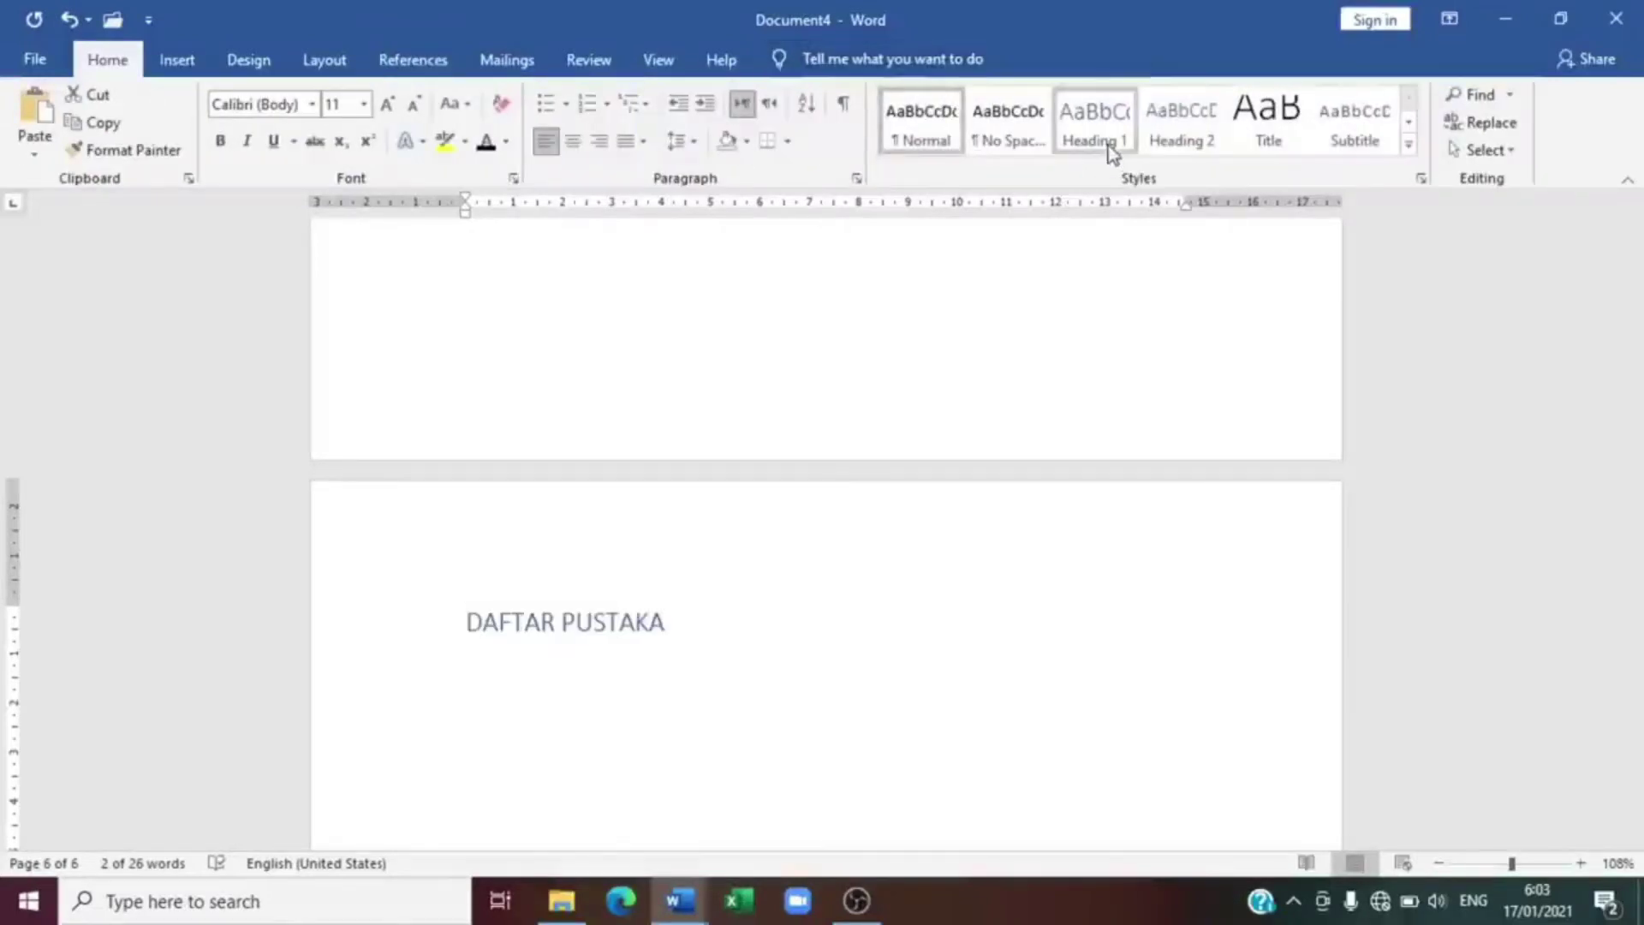
{"action": "left_click", "coordinate": [1112, 154]}
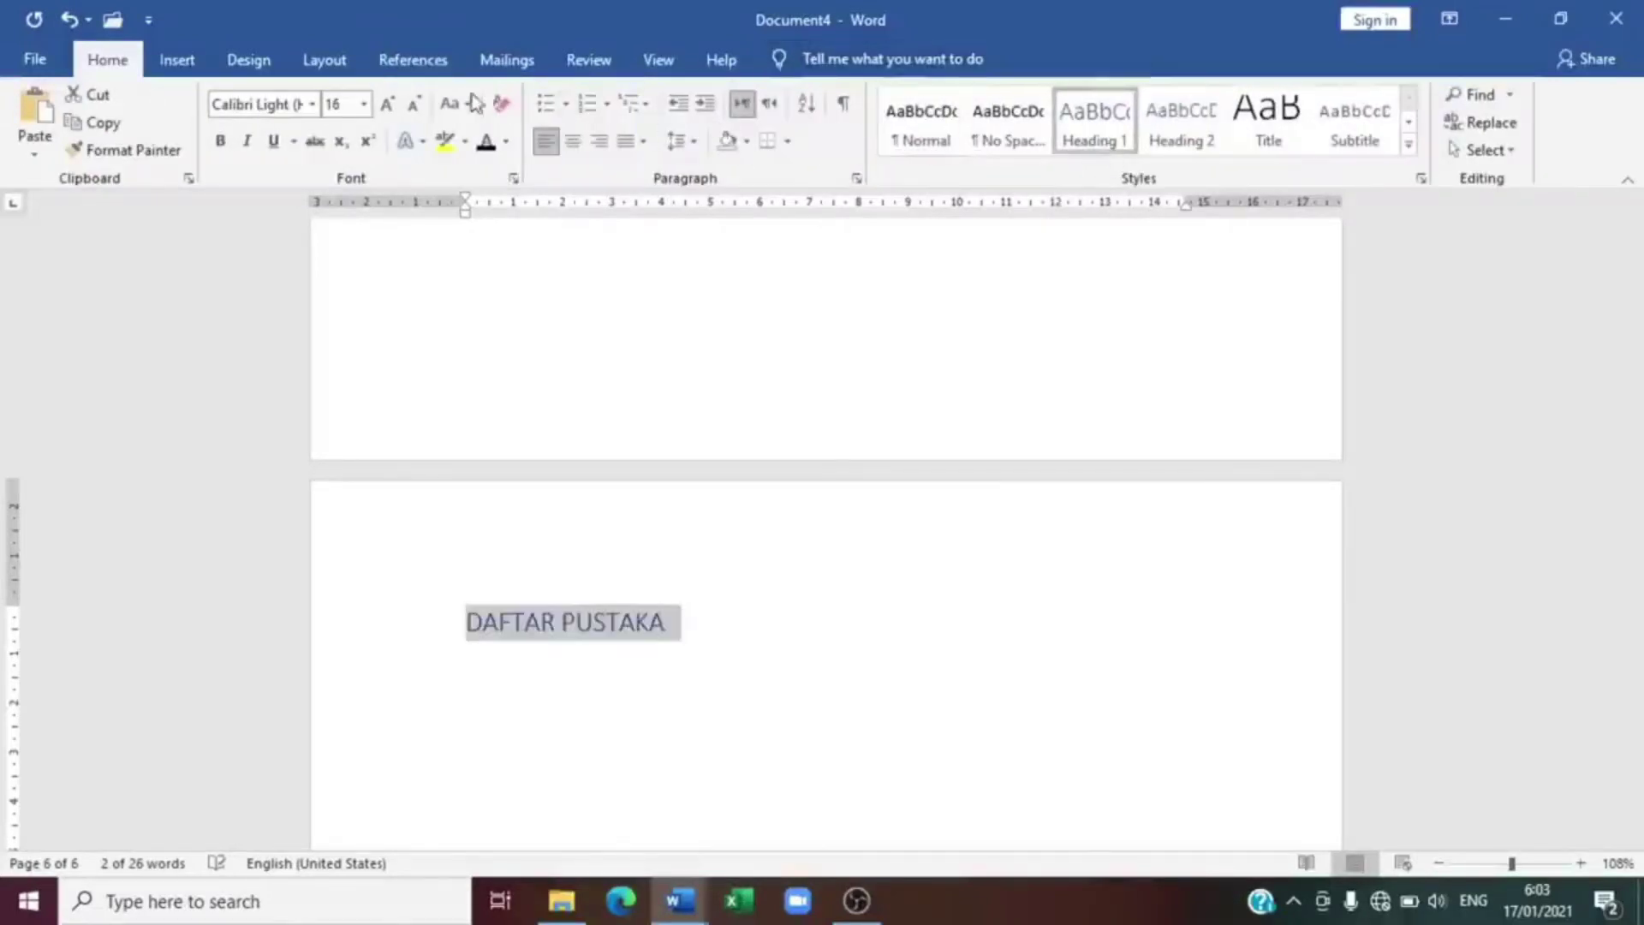
Replace the table of contents with a new Automatic Table 1 that includes DAFTAR PUSTAKA, and check its entries
{"action": "left_click", "coordinate": [413, 59]}
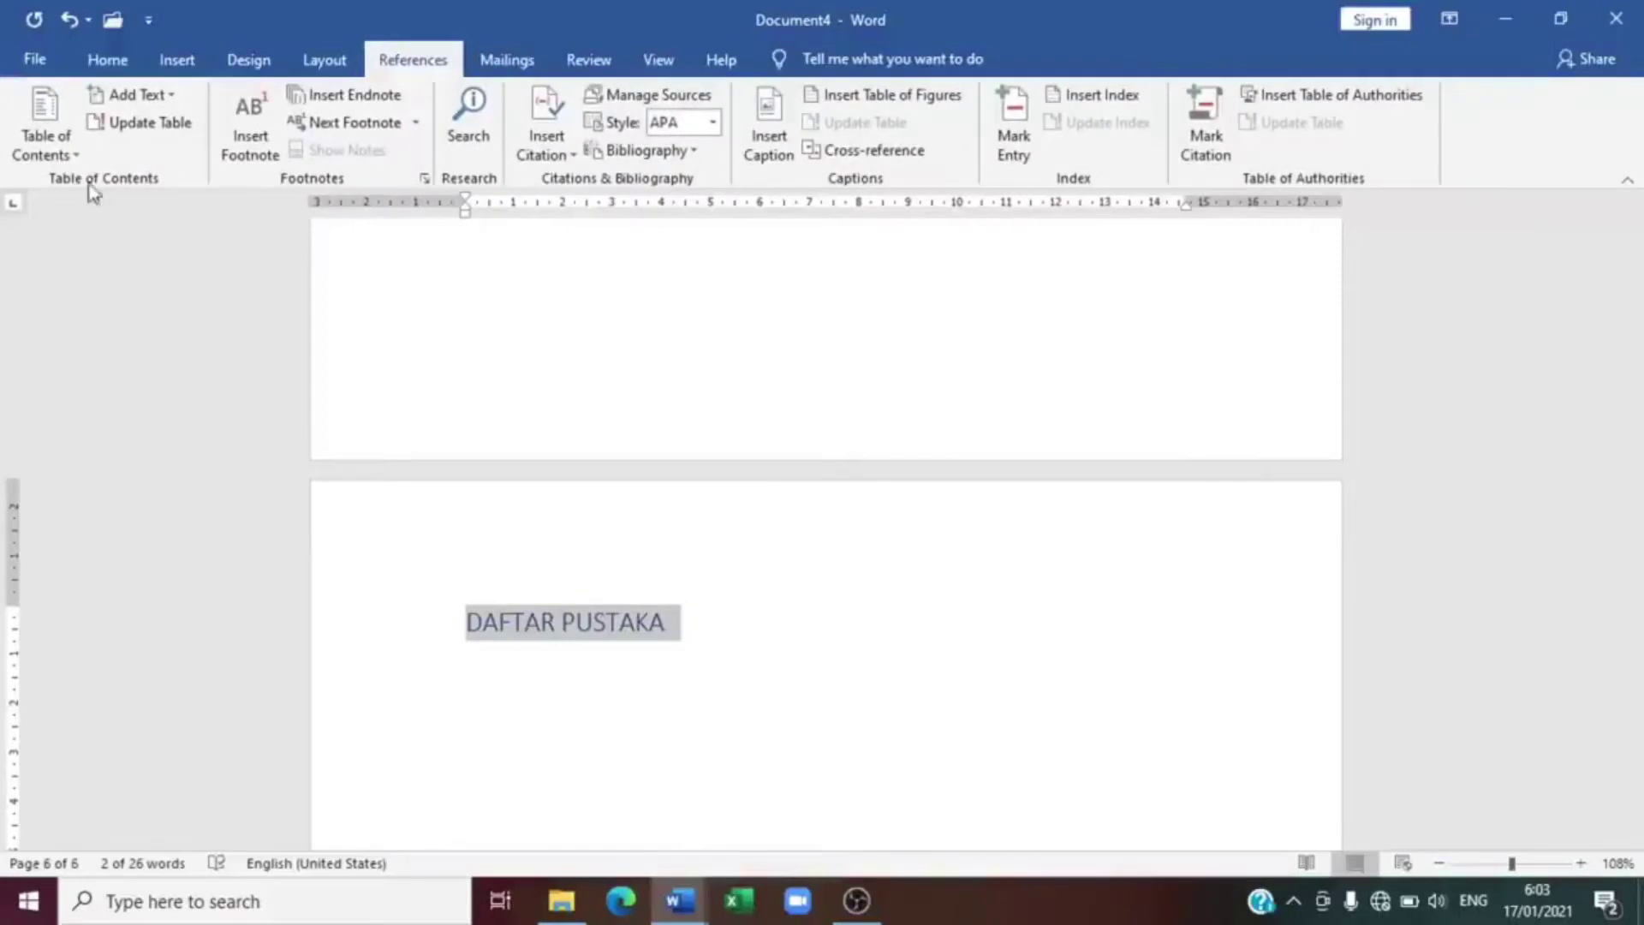
{"action": "left_click", "coordinate": [47, 146]}
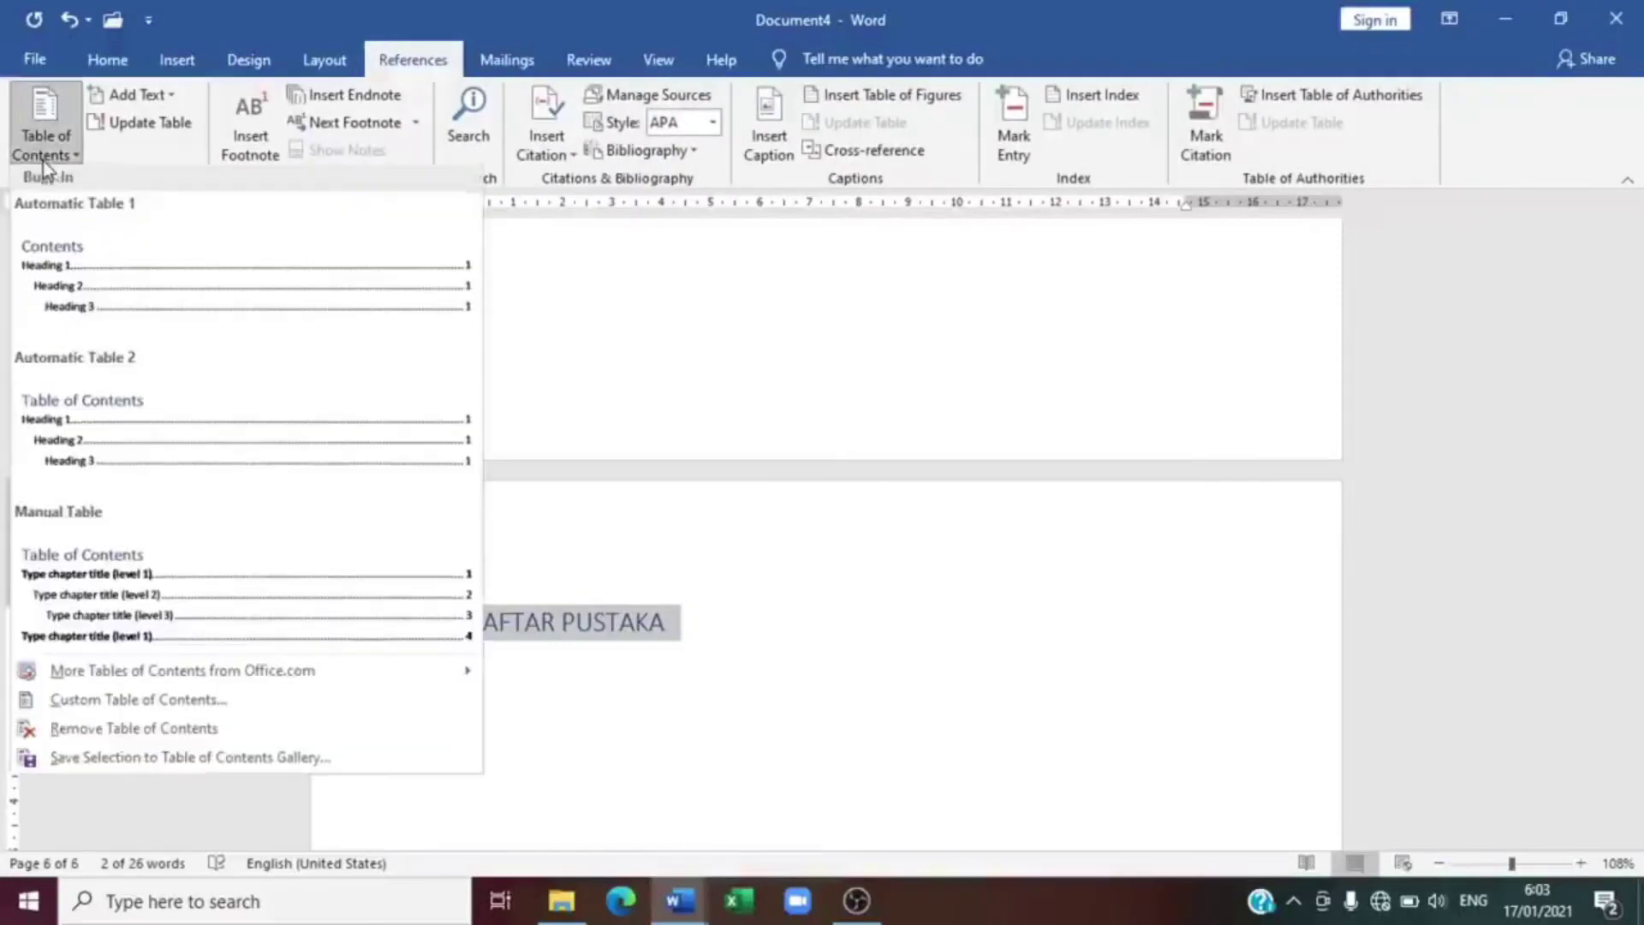
{"action": "left_click", "coordinate": [108, 281]}
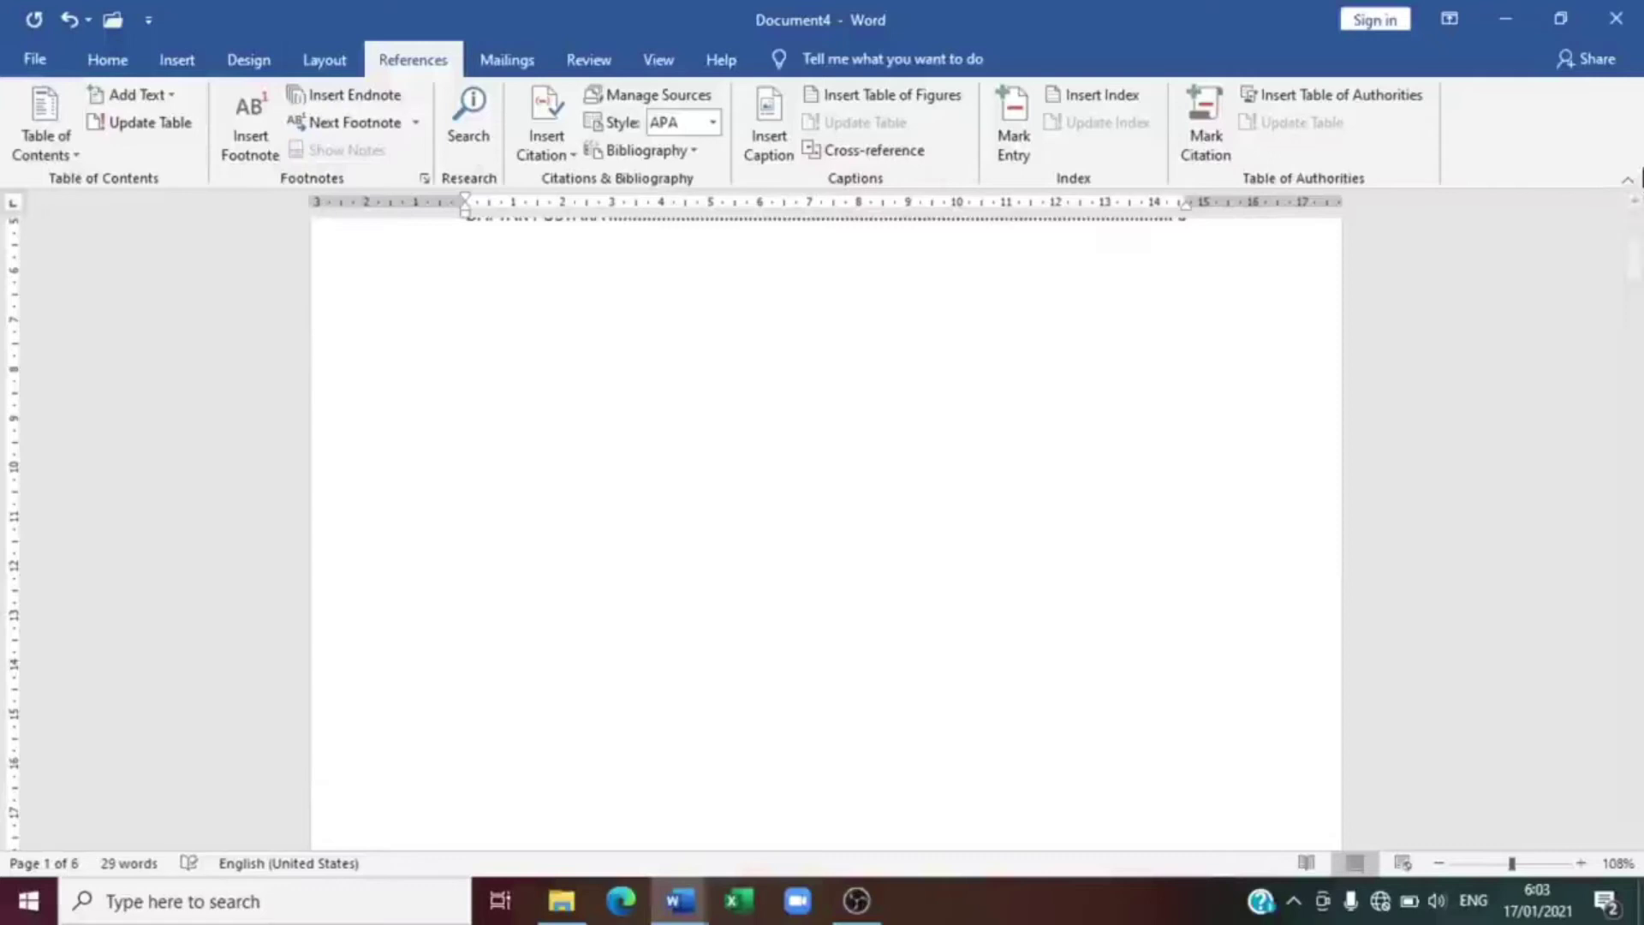
{"action": "scroll", "coordinate": [1638, 222], "scroll_direction": "up", "scroll_amount": 5}
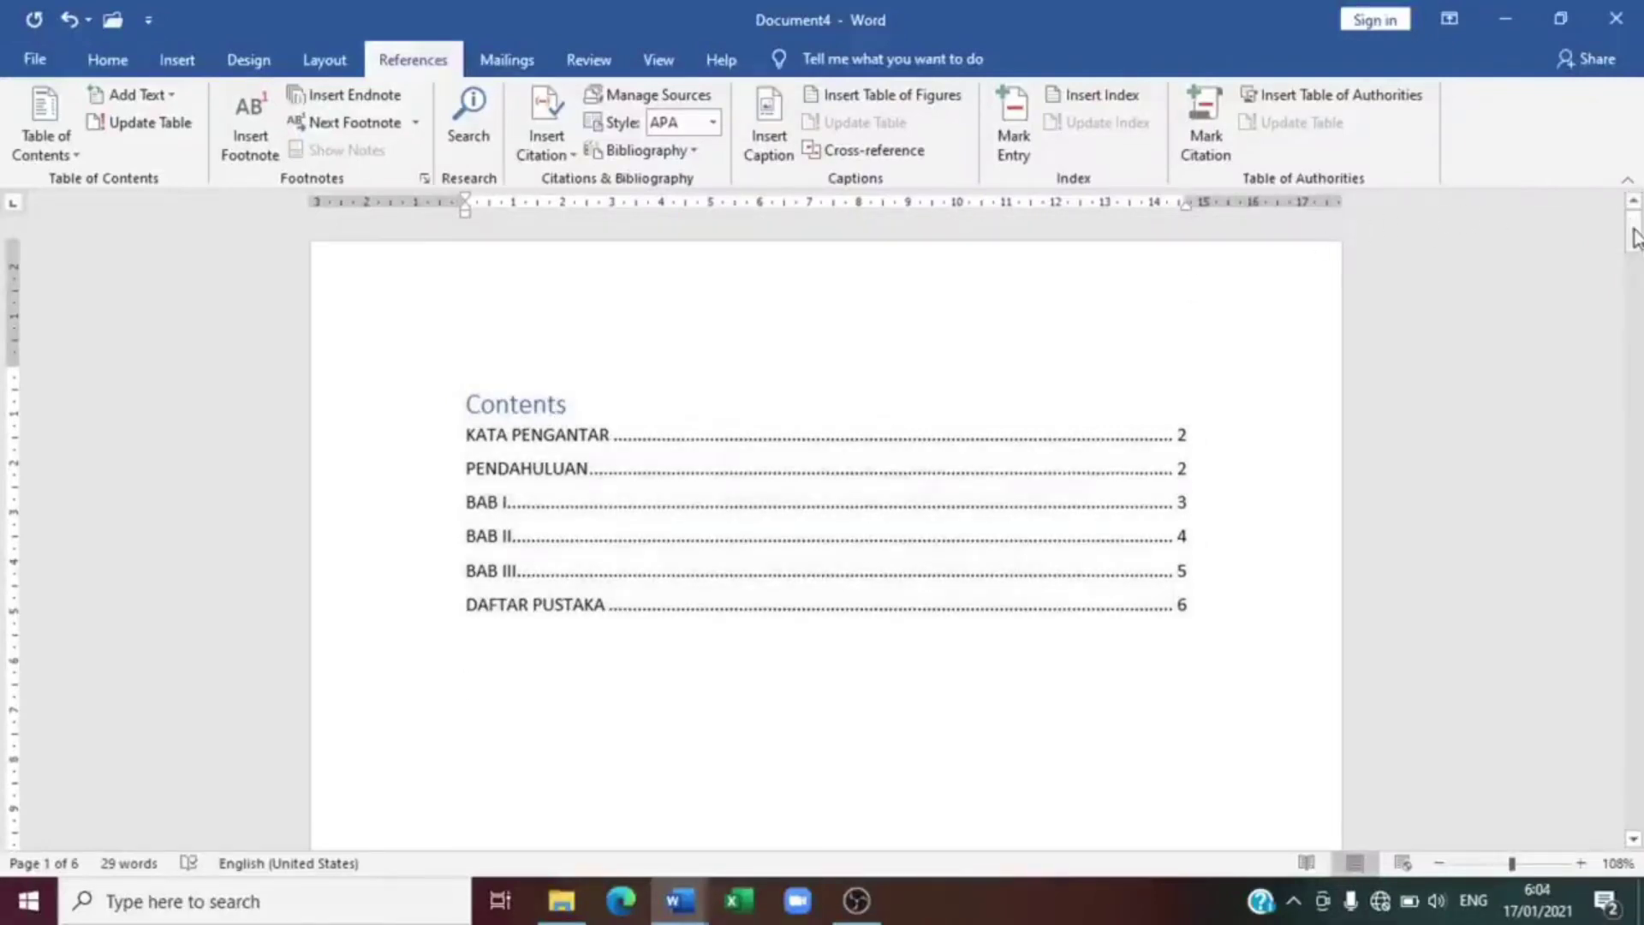
{"action": "left_click_drag", "start_coordinate": [1636, 236], "coordinate": [1636, 235]}
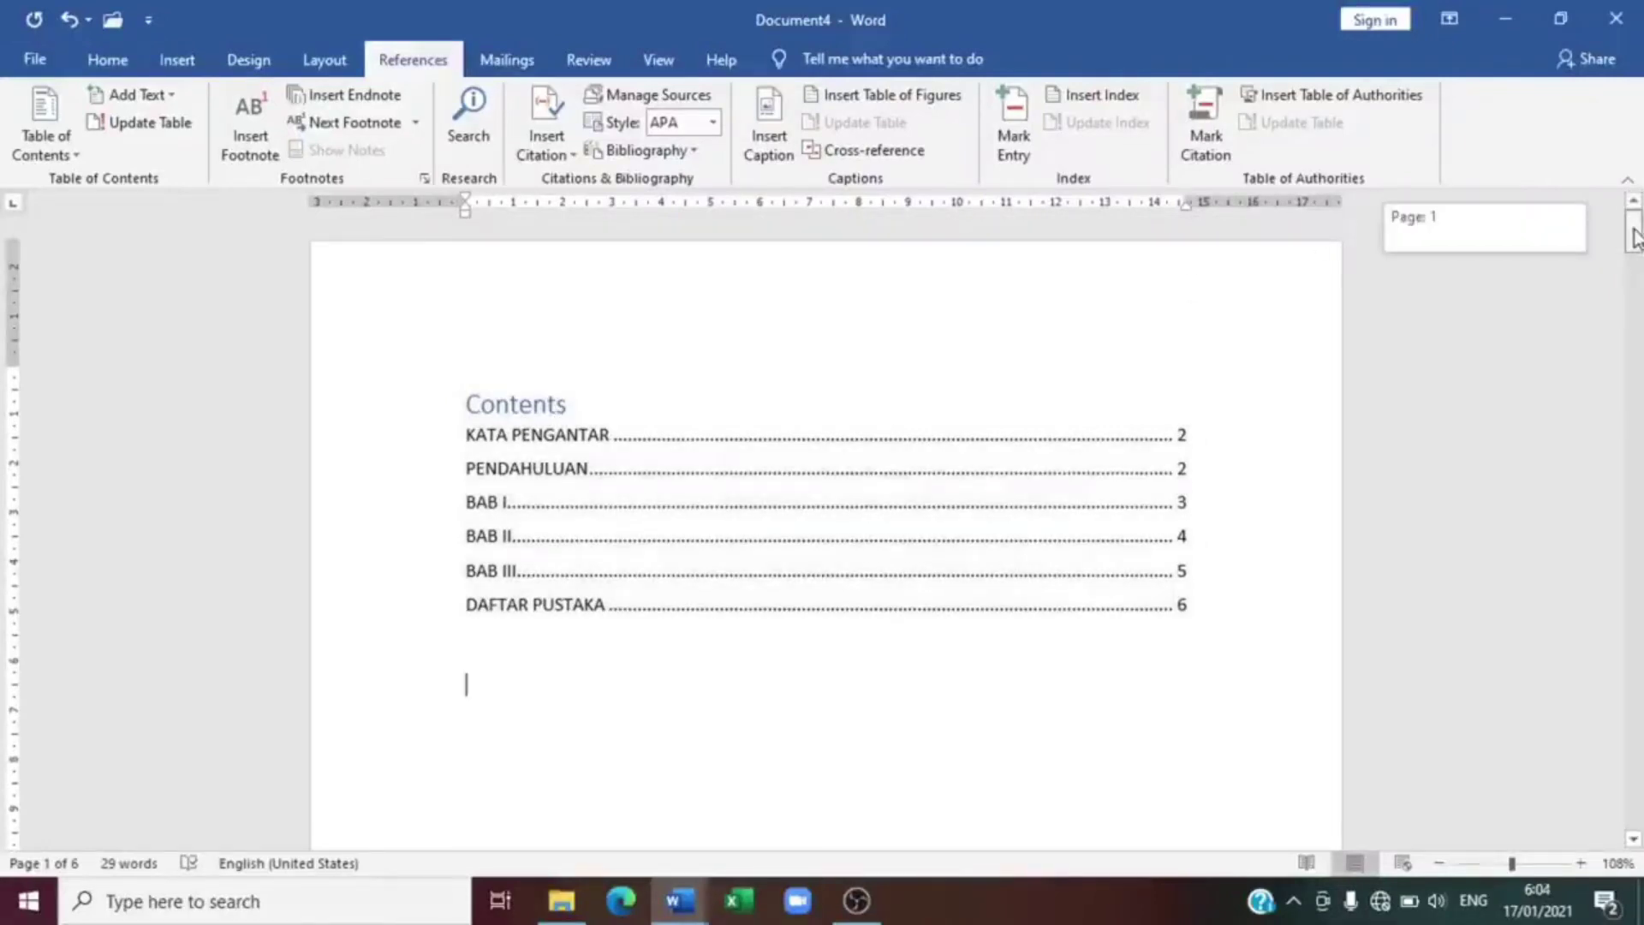
{"action": "left_click_drag", "start_coordinate": [1636, 236], "coordinate": [1636, 436]}
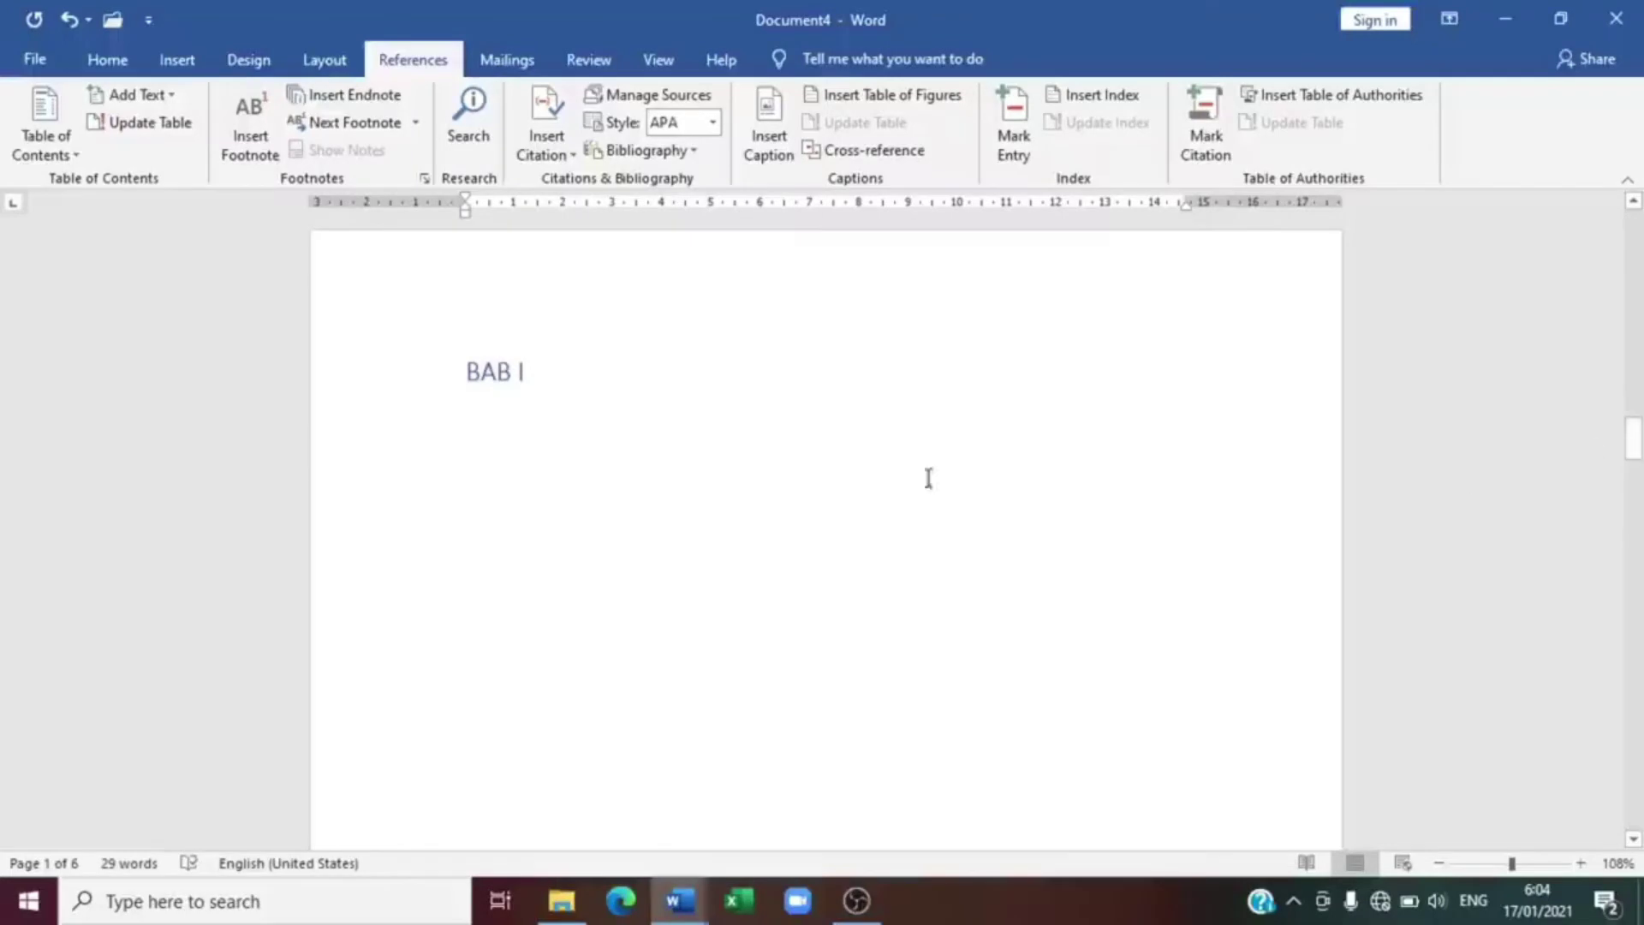
{"action": "left_click", "coordinate": [720, 436]}
{"action": "key", "text": "BackSpace"}
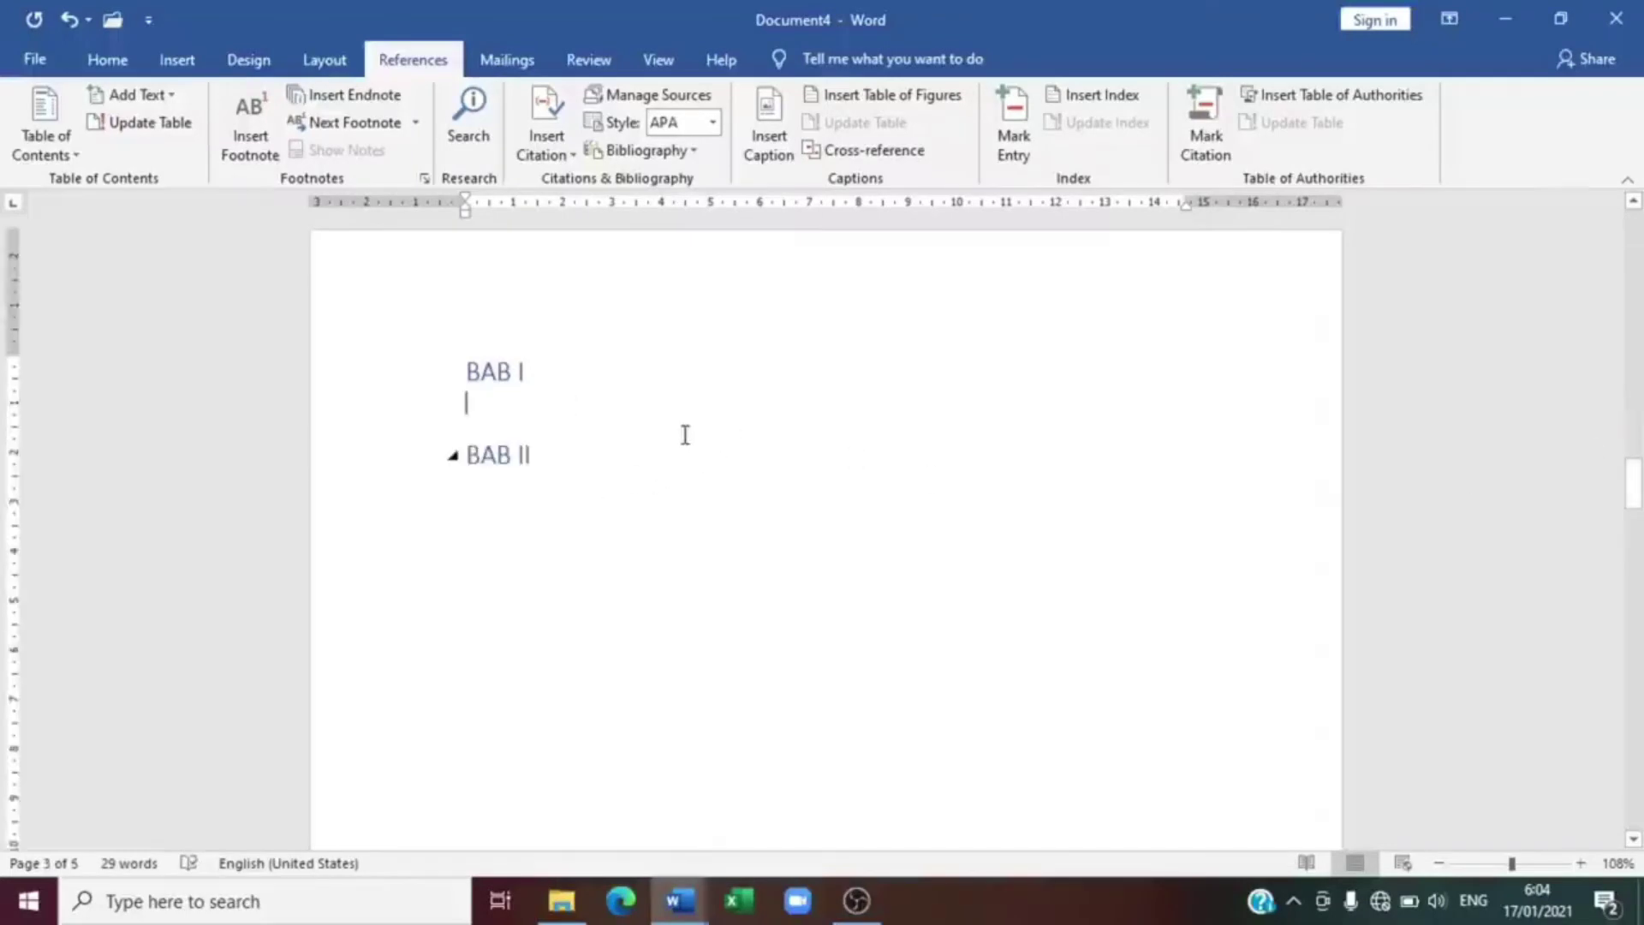
{"action": "key", "text": "ctrl+Return"}
Consult the sample table in the DAFTAR ISI document, and add a BIODATA line below BAB I in Document4
{"action": "scroll", "coordinate": [692, 366], "scroll_direction": "up", "scroll_amount": 1}
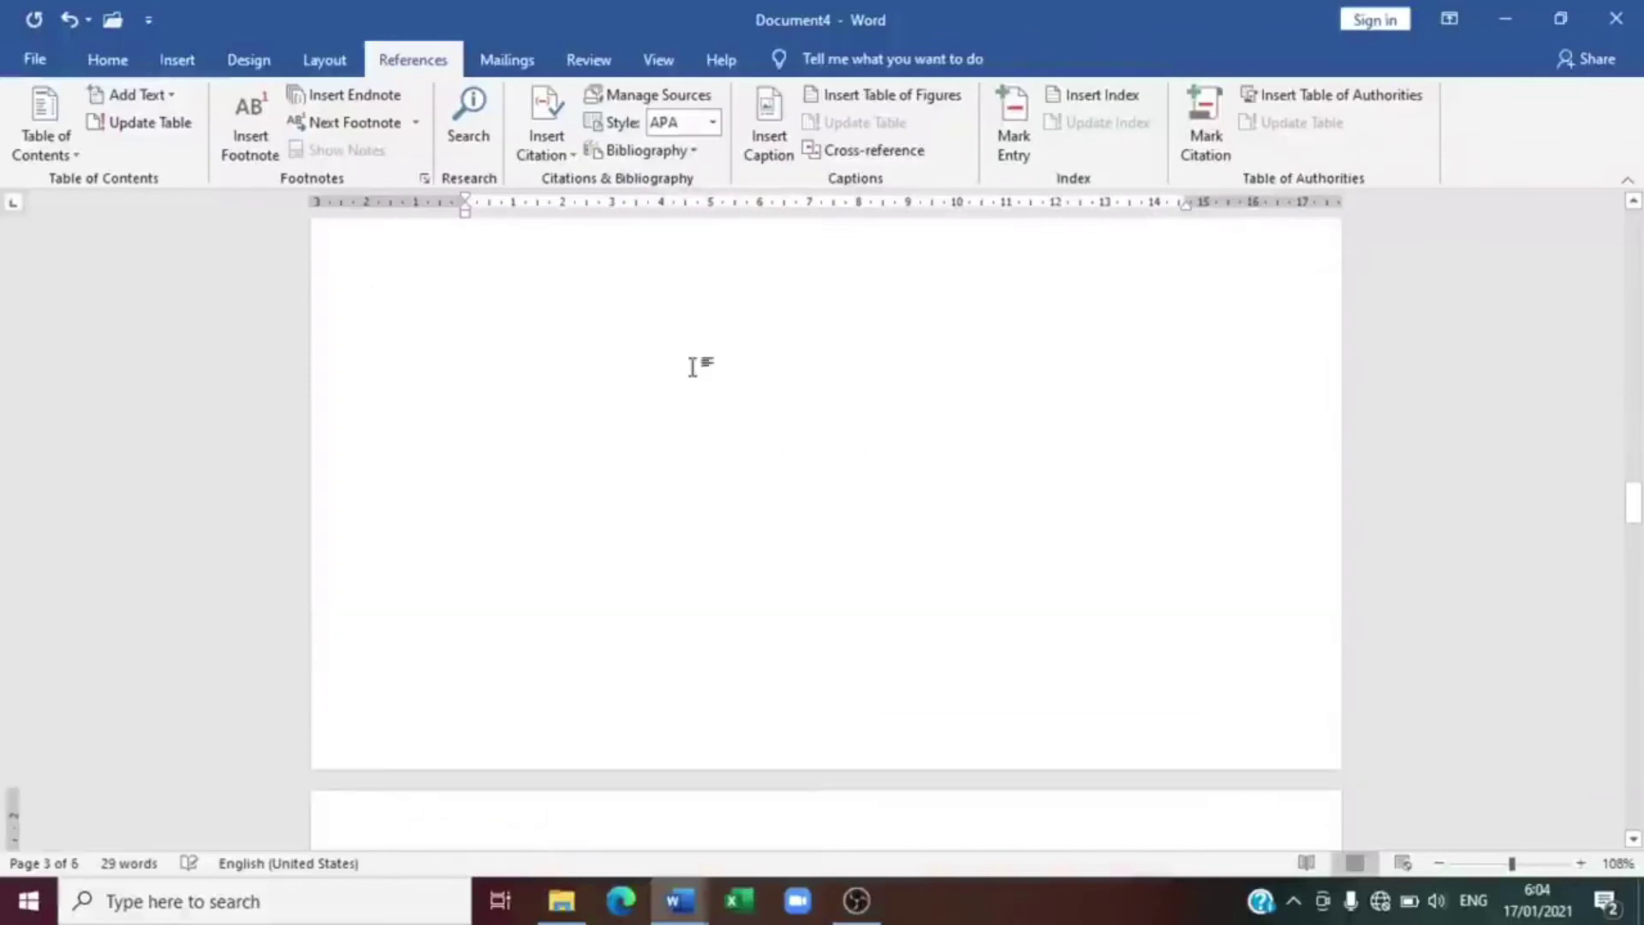
{"action": "scroll", "coordinate": [692, 366], "scroll_direction": "up", "scroll_amount": 1}
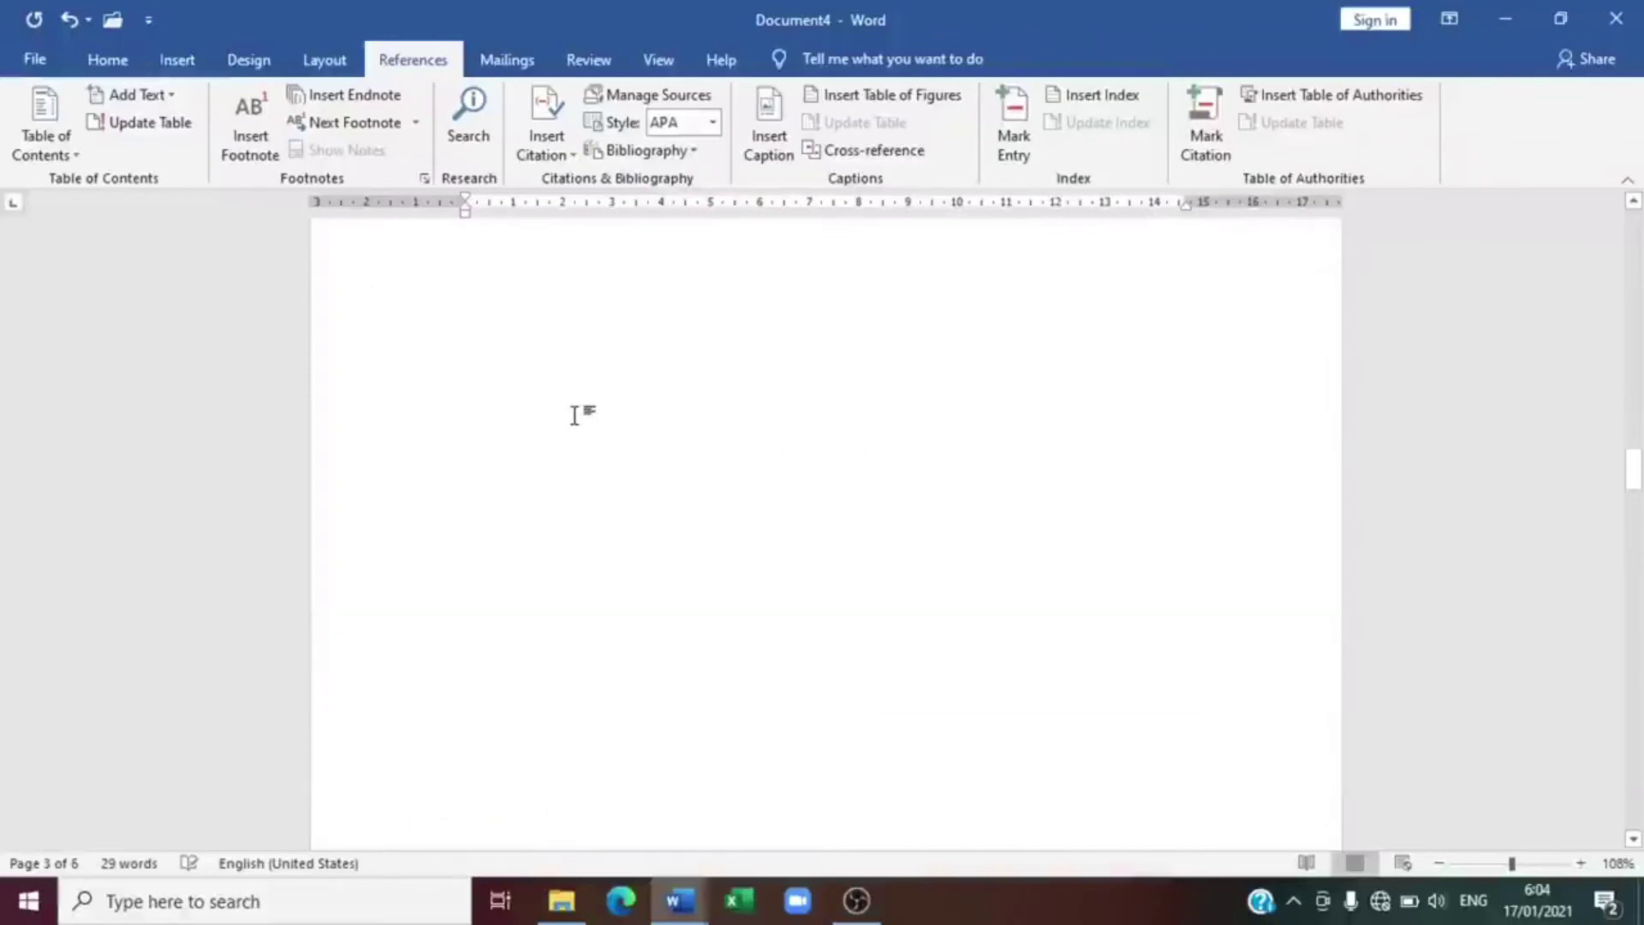
{"action": "scroll", "coordinate": [575, 416], "scroll_direction": "up", "scroll_amount": 10}
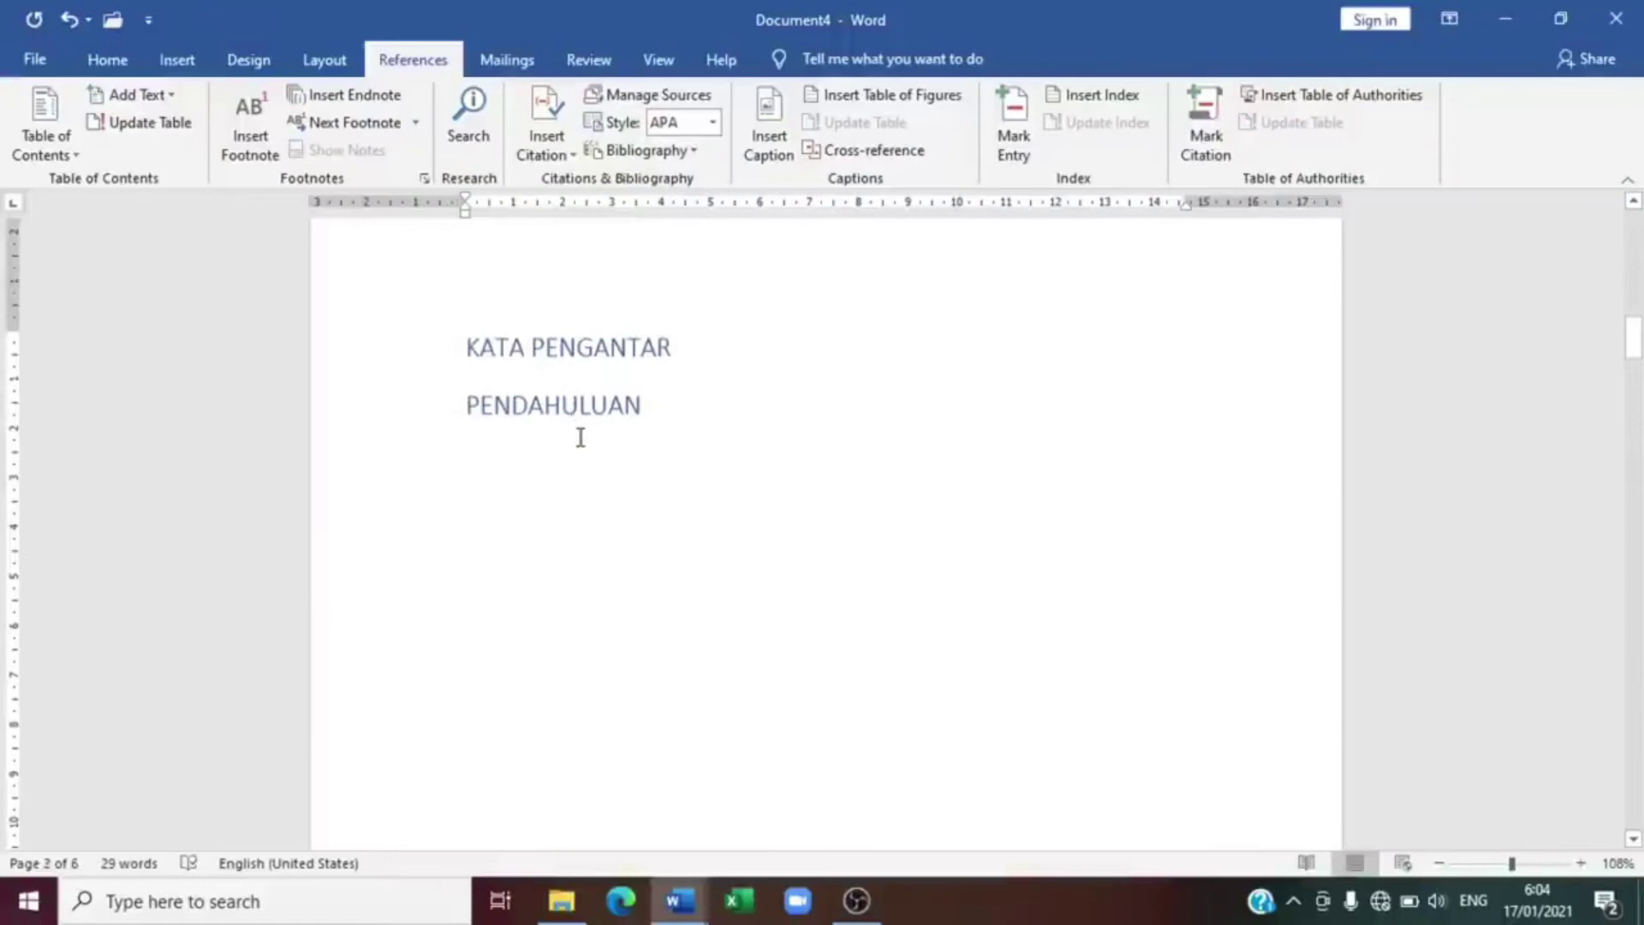
{"action": "scroll", "coordinate": [582, 435], "scroll_direction": "down", "scroll_amount": 8}
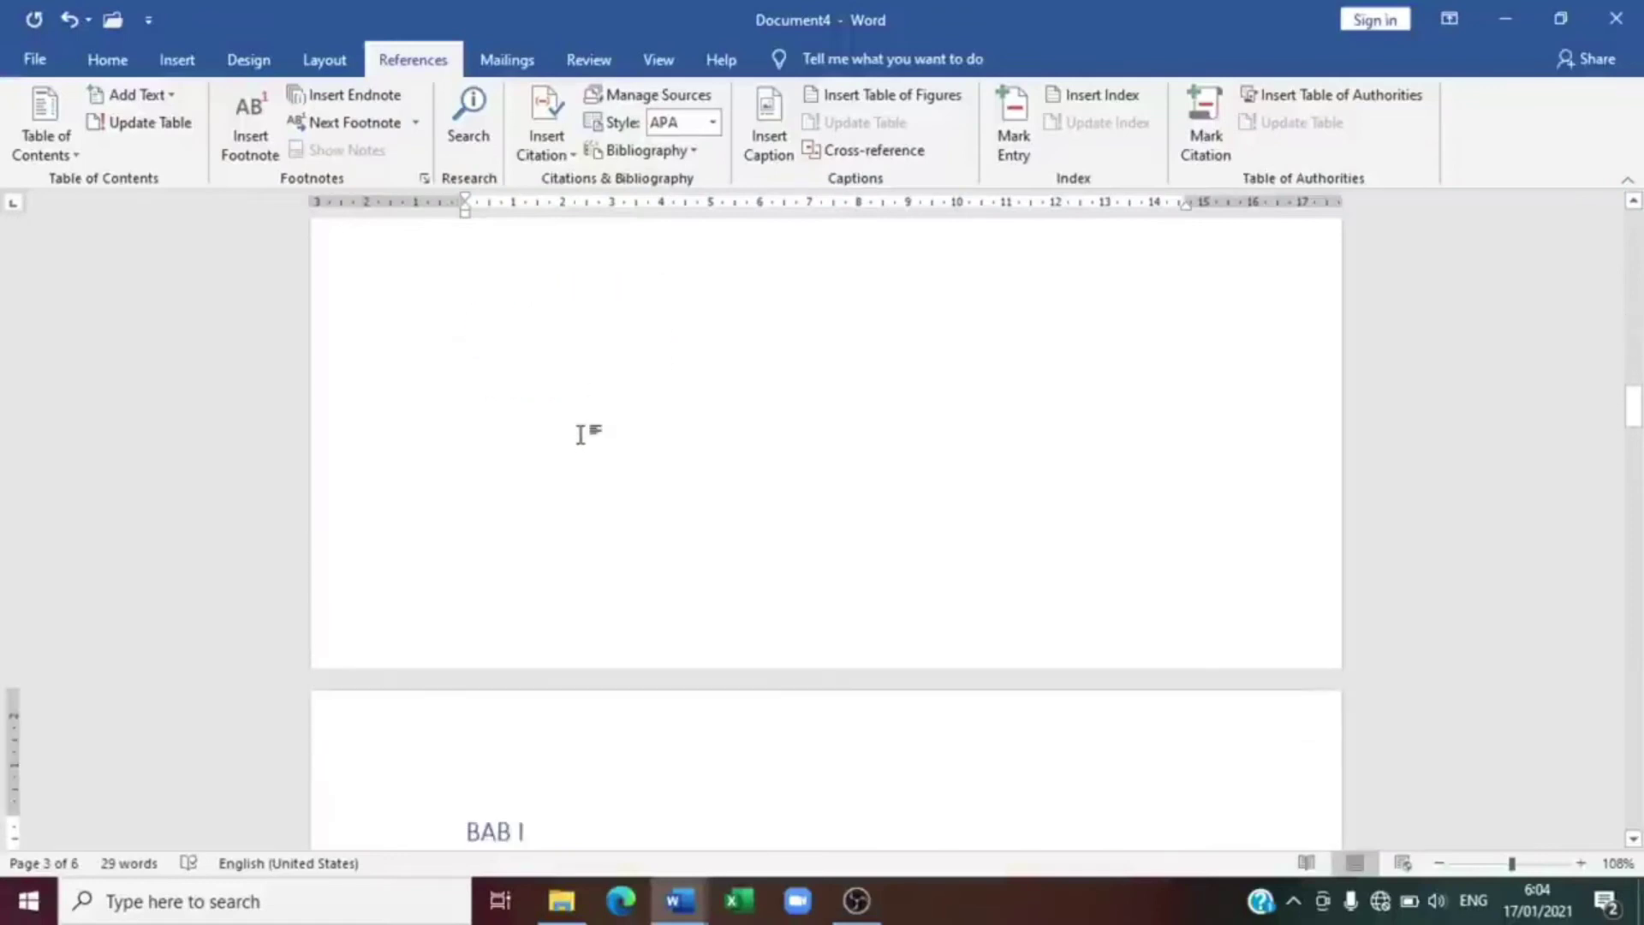
{"action": "scroll", "coordinate": [582, 435], "scroll_direction": "down", "scroll_amount": 3}
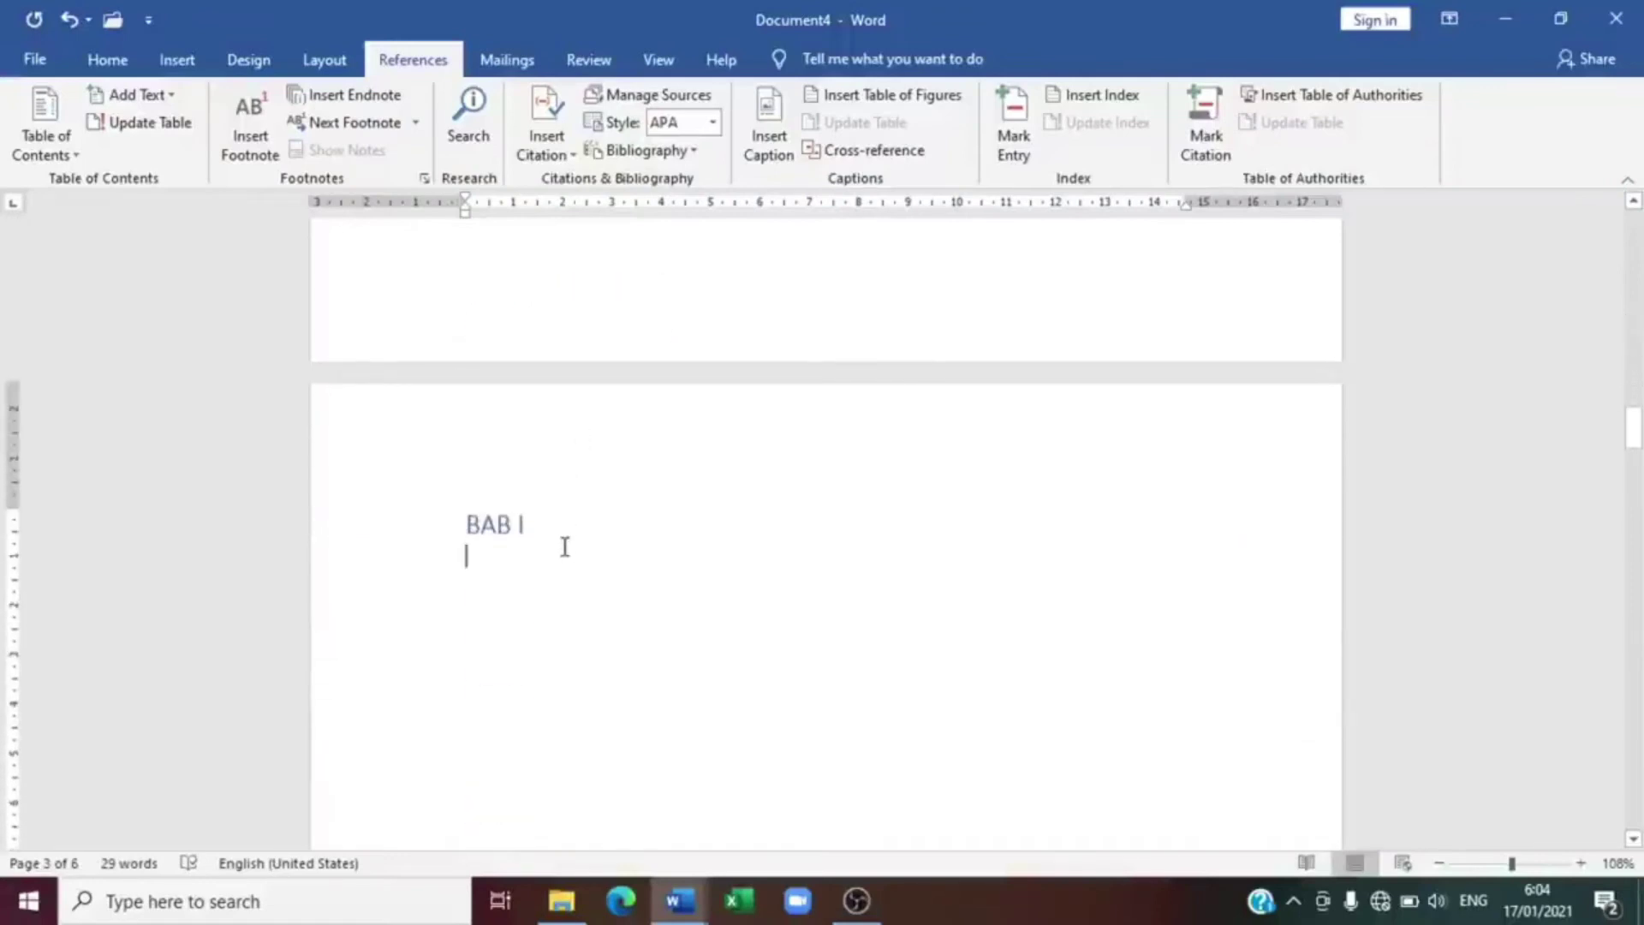
{"action": "scroll", "coordinate": [564, 548], "scroll_direction": "down", "scroll_amount": 3}
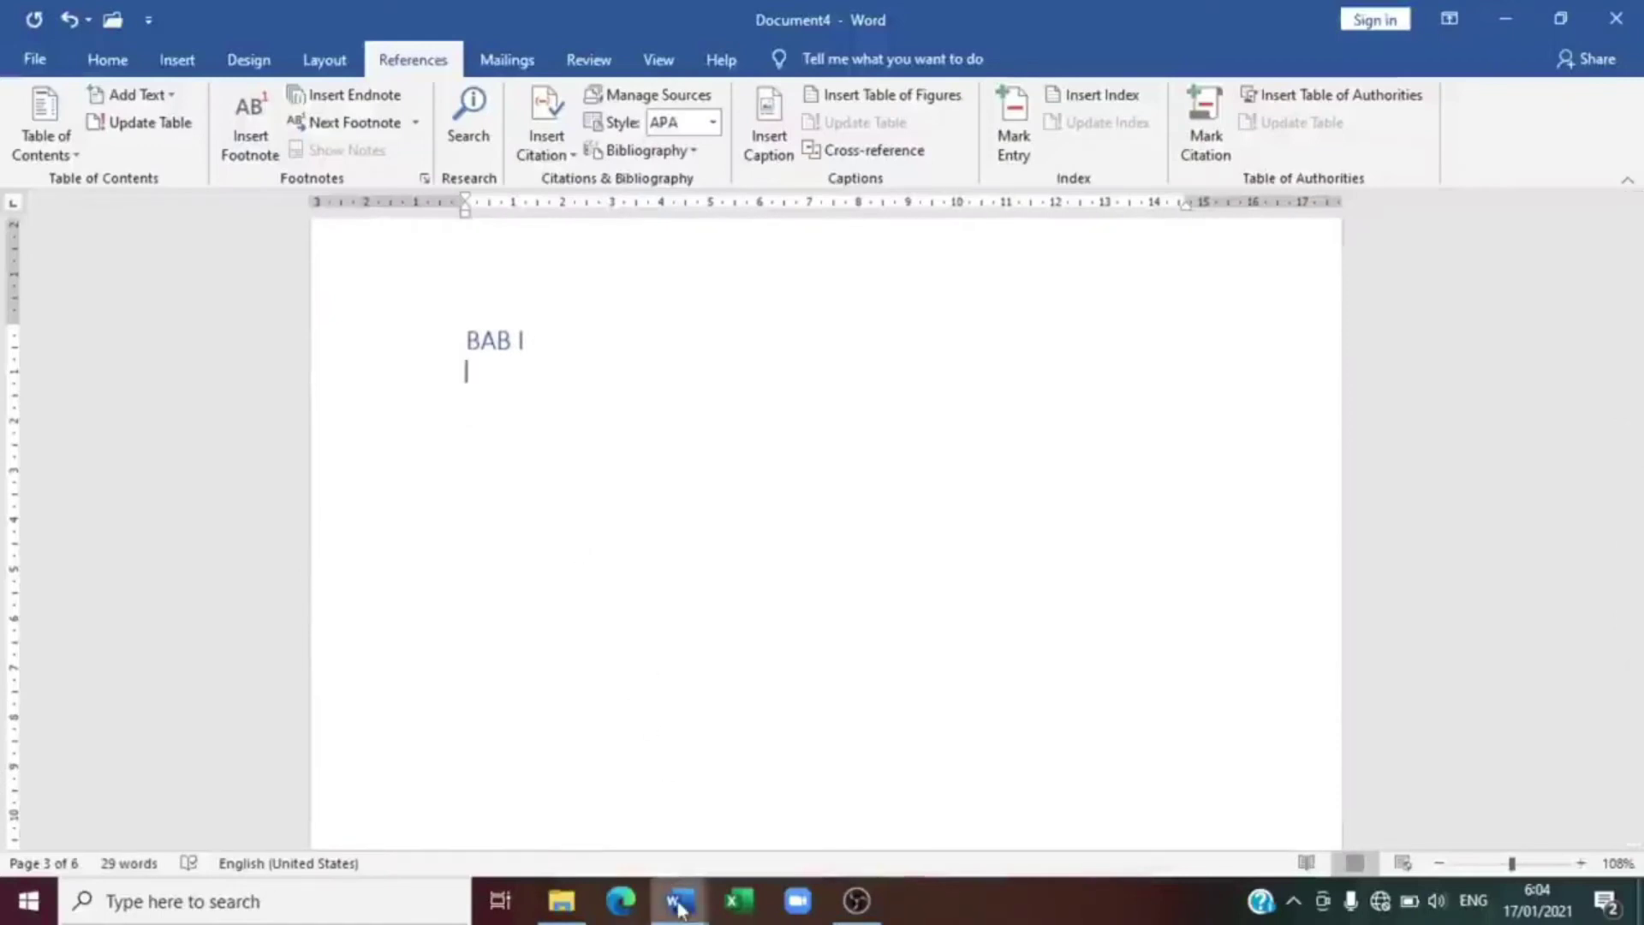
{"action": "mouse_move", "coordinate": [677, 905]}
{"action": "mouse_move", "coordinate": [516, 809]}
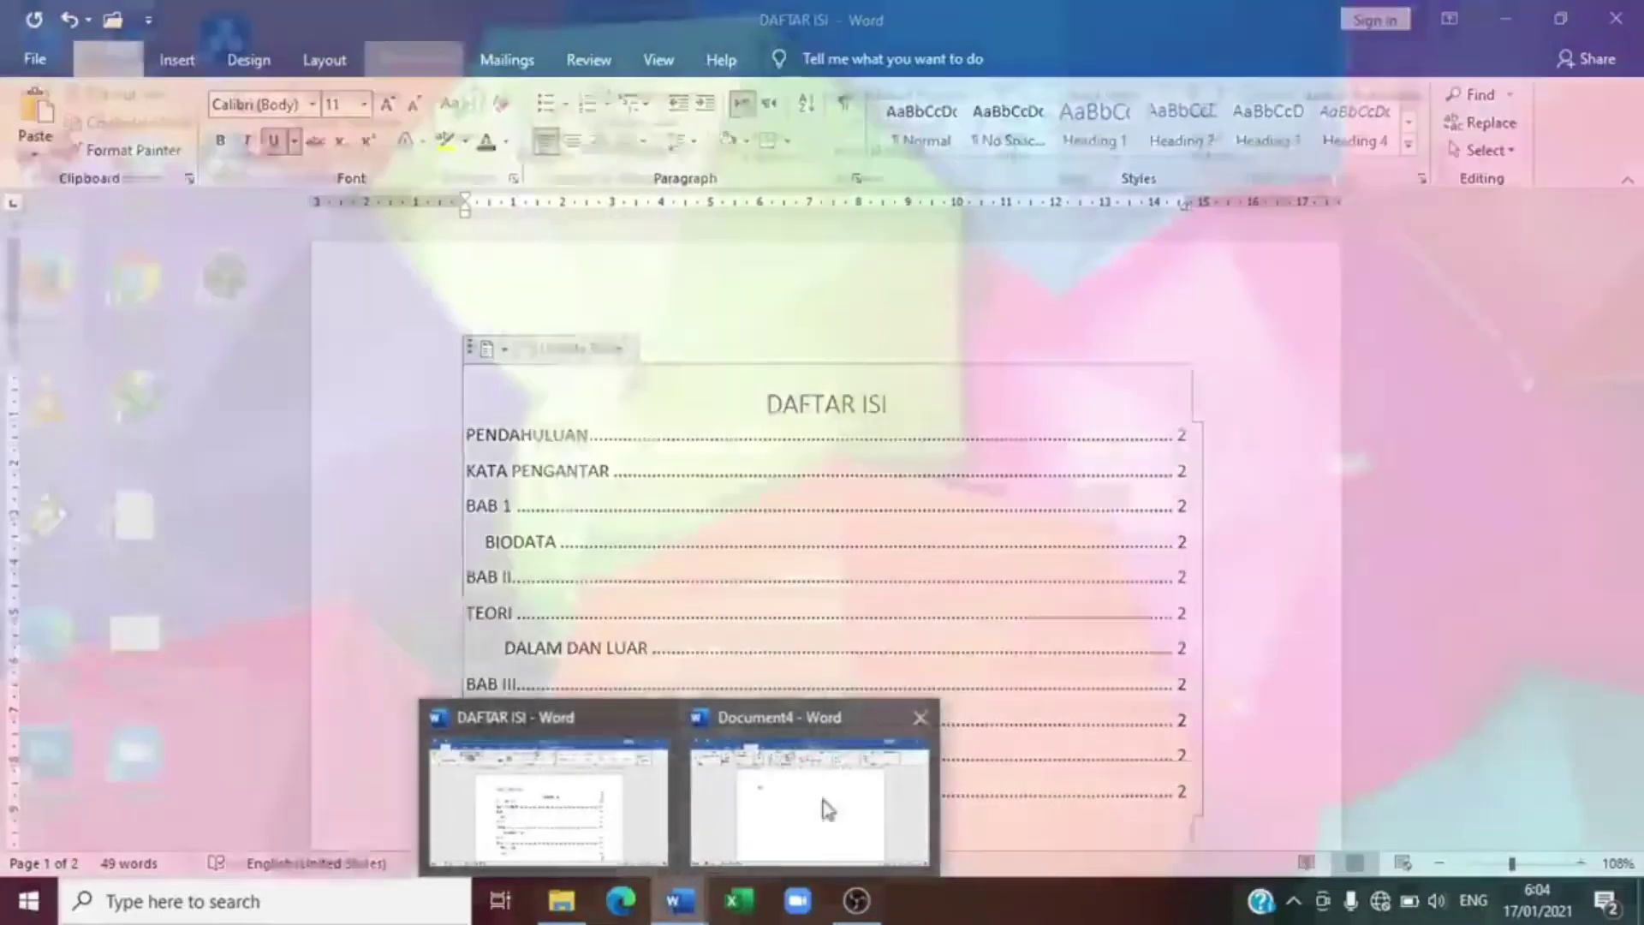
{"action": "left_click", "coordinate": [821, 805]}
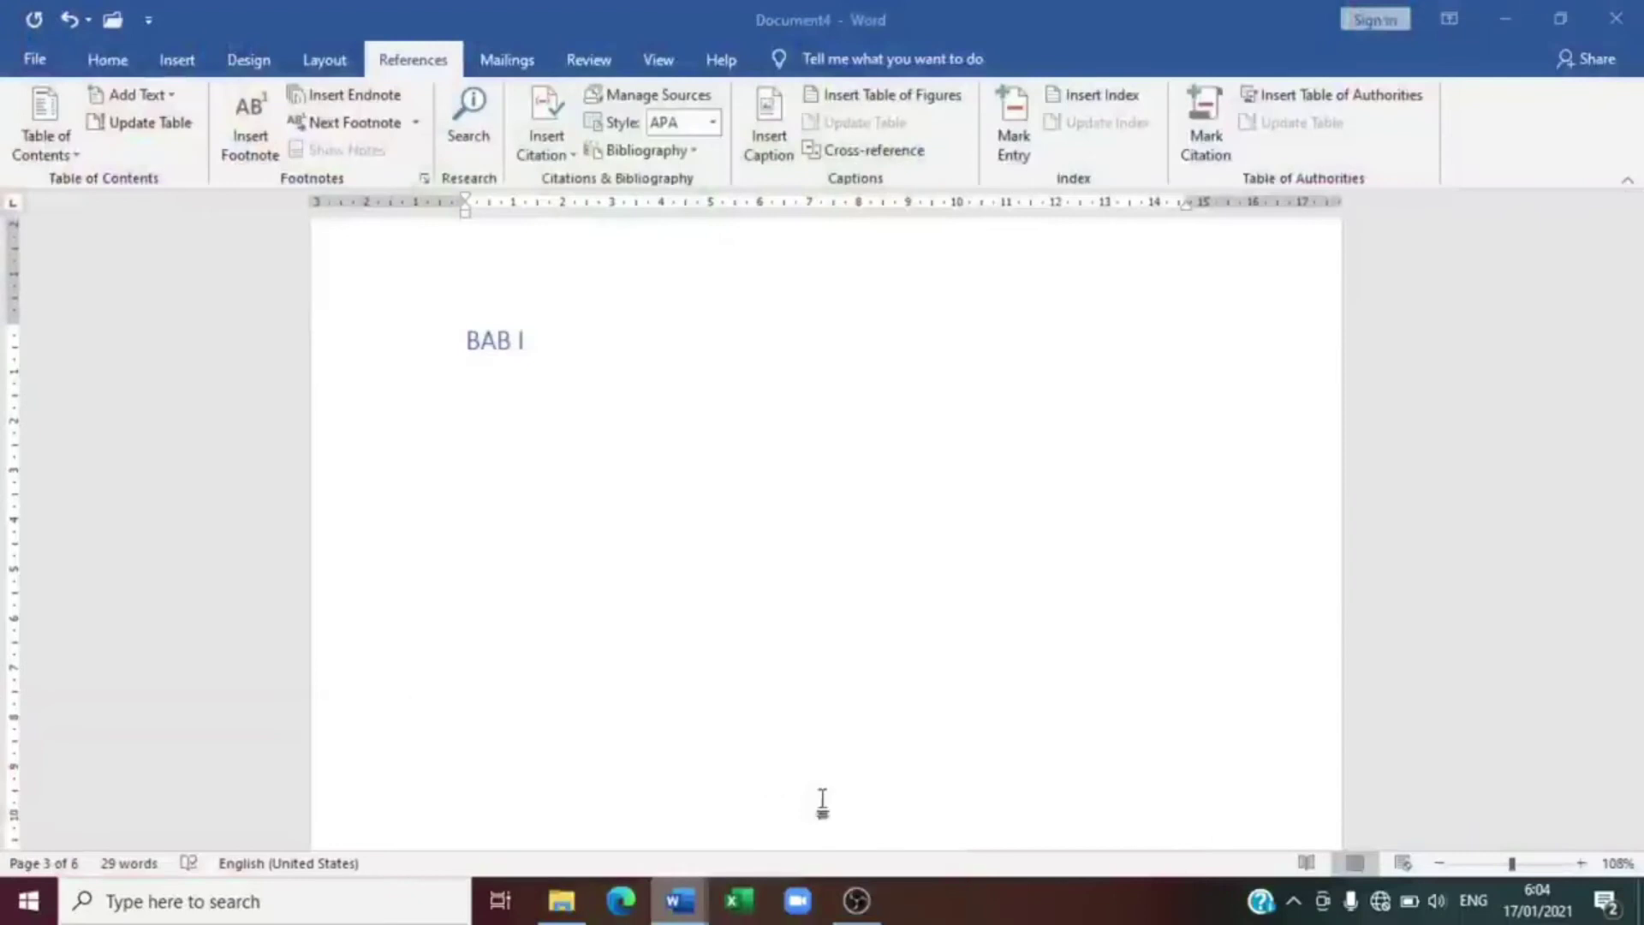
{"action": "type", "text": "Bi"}
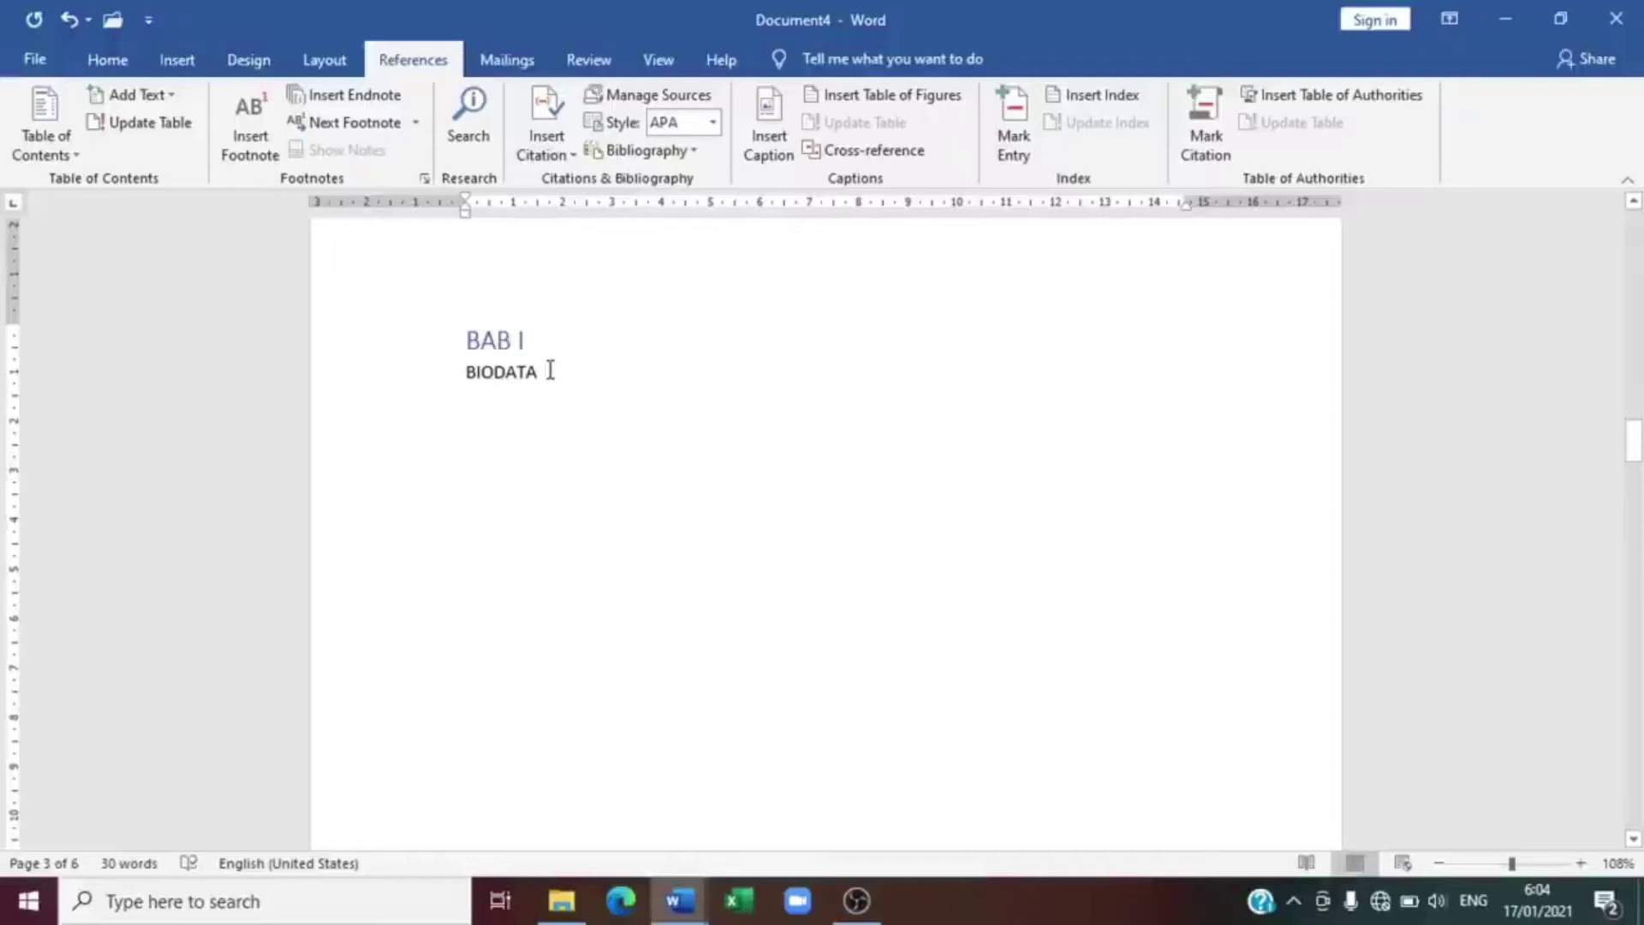
Apply the Heading 2 style to the BIODATA line below BAB I
{"action": "left_click_drag", "start_coordinate": [541, 370], "coordinate": [451, 385]}
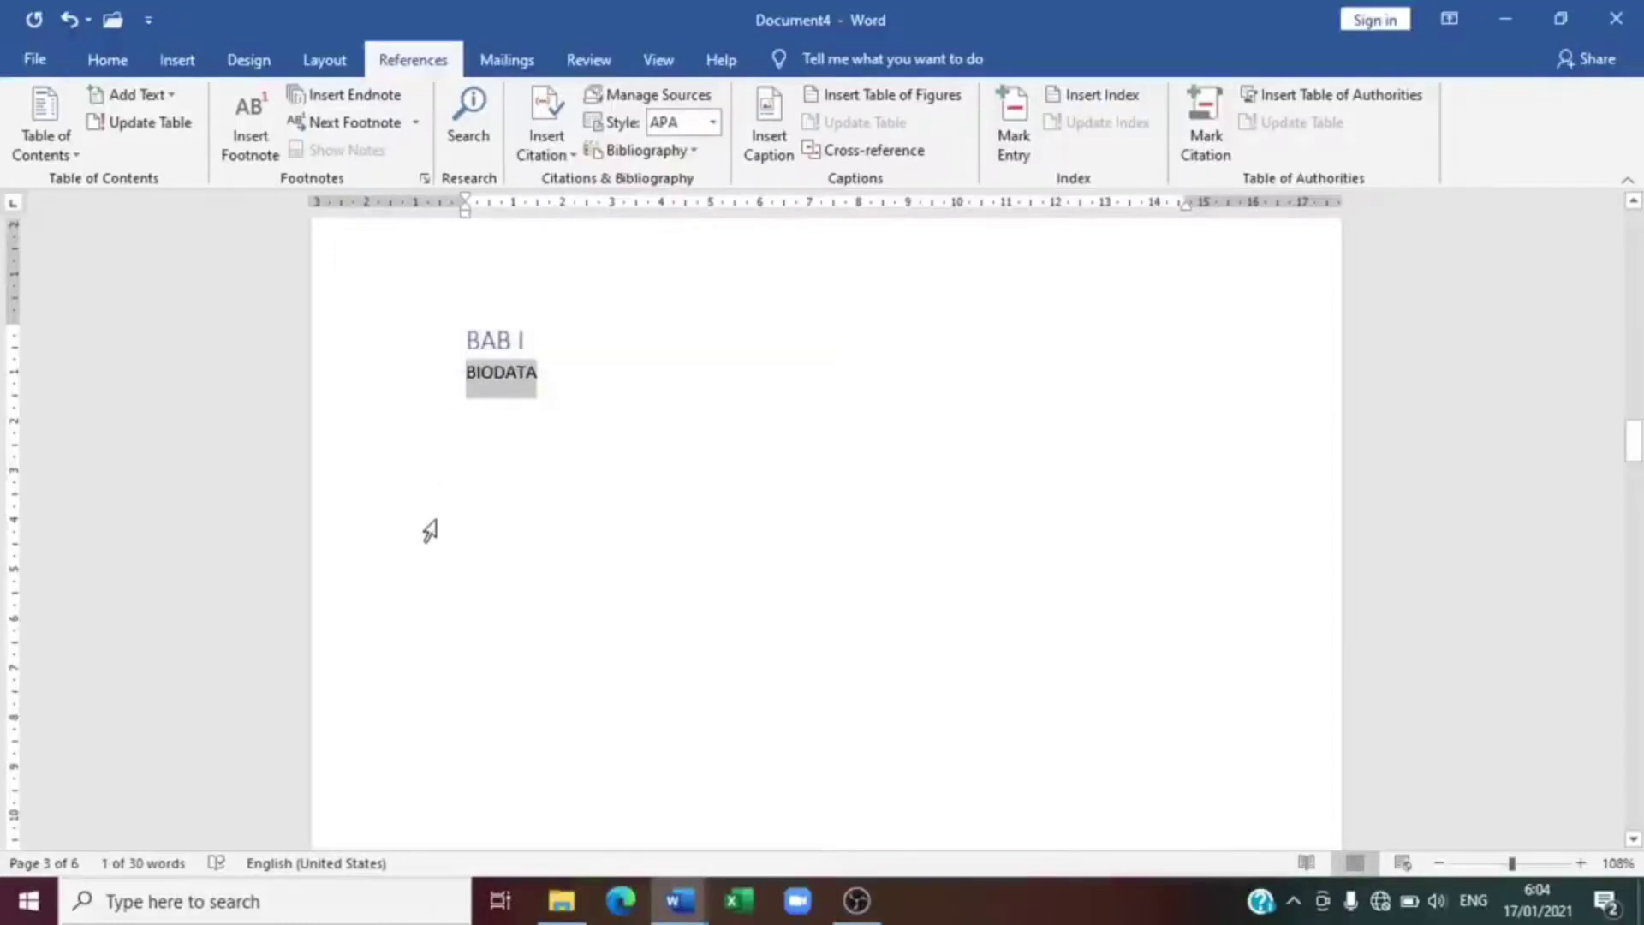
{"action": "left_click", "coordinate": [107, 59]}
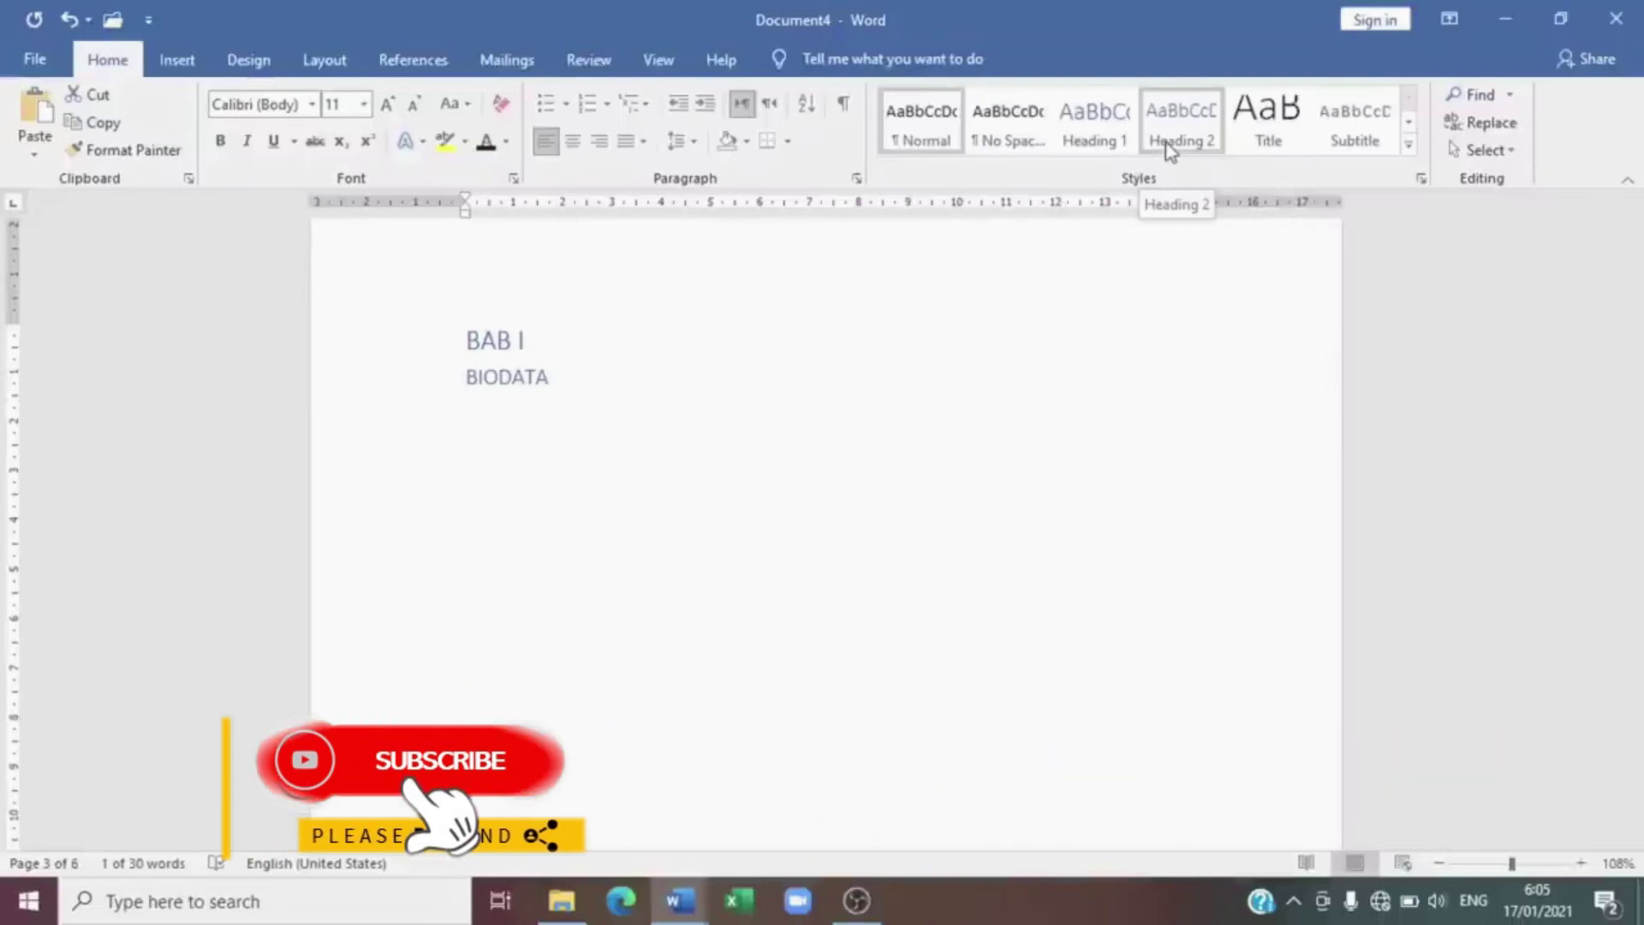
{"action": "left_click", "coordinate": [1169, 146]}
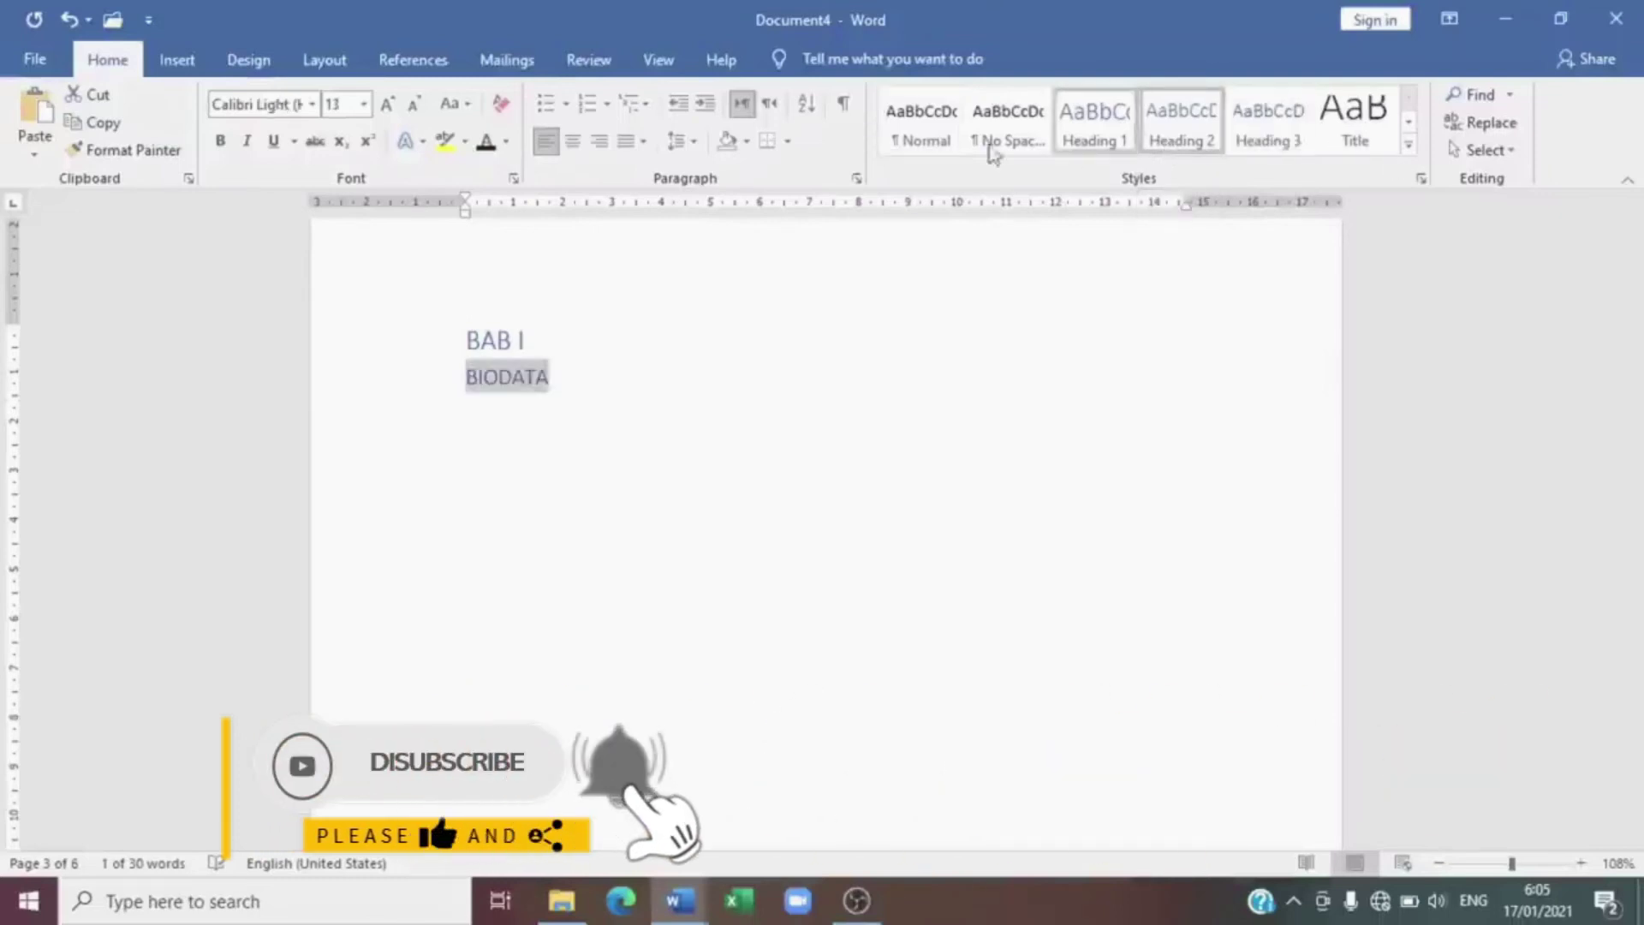
Replace the table of contents with a new Automatic Table 1 that includes the BIODATA subheading, and check its entries
{"action": "left_click", "coordinate": [438, 74]}
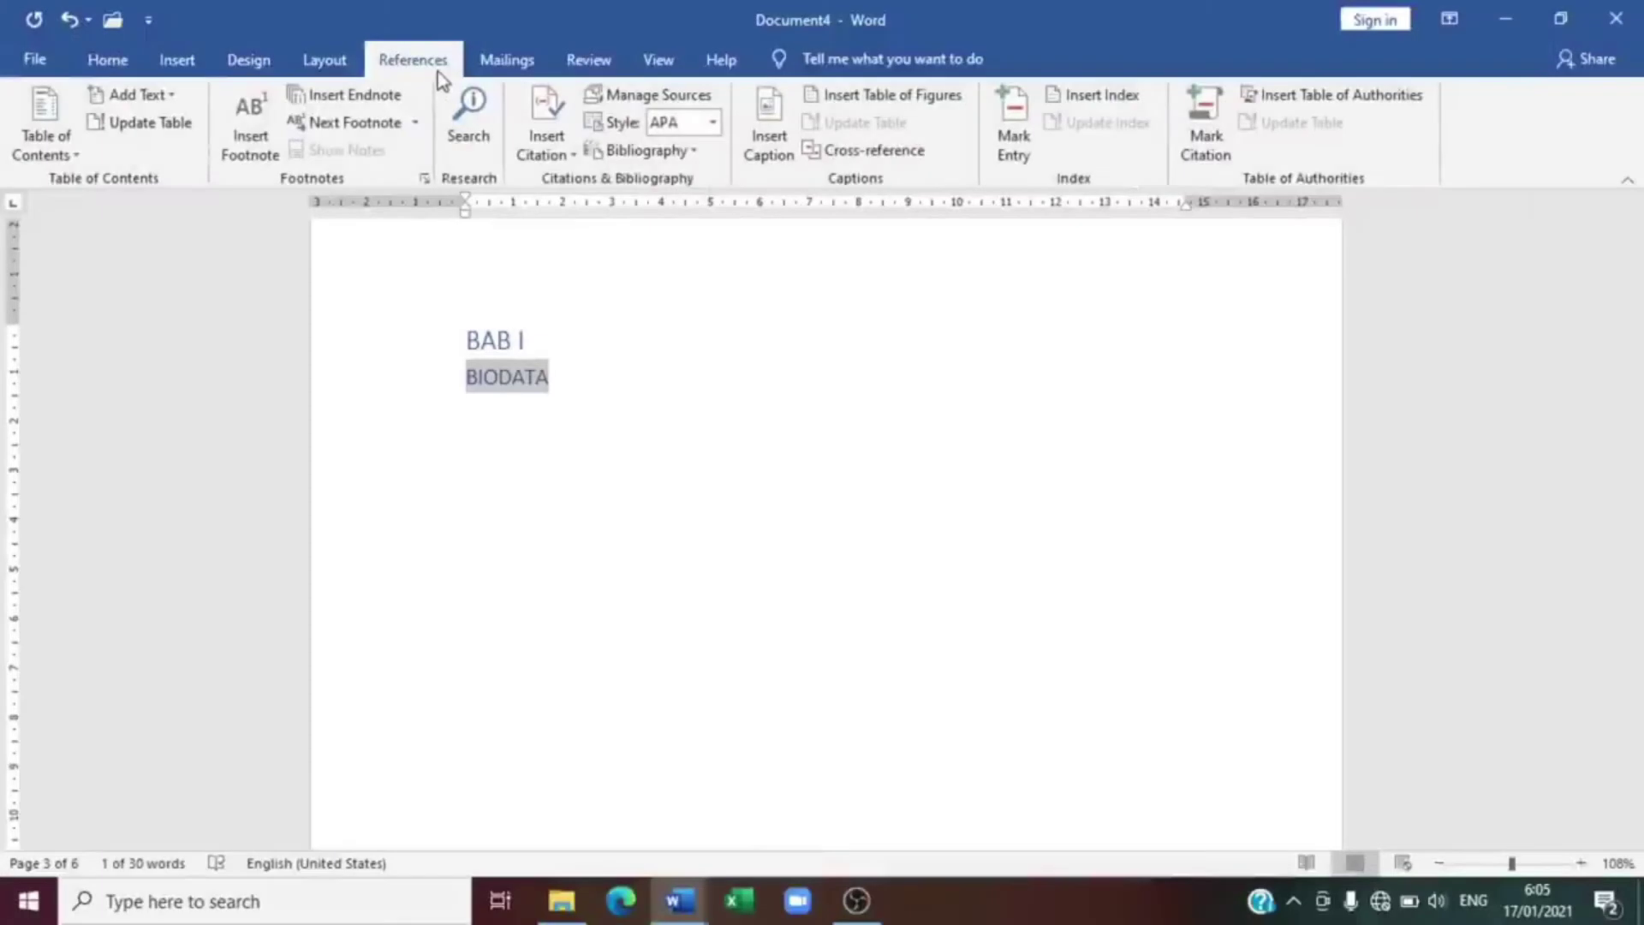
{"action": "left_click", "coordinate": [45, 137]}
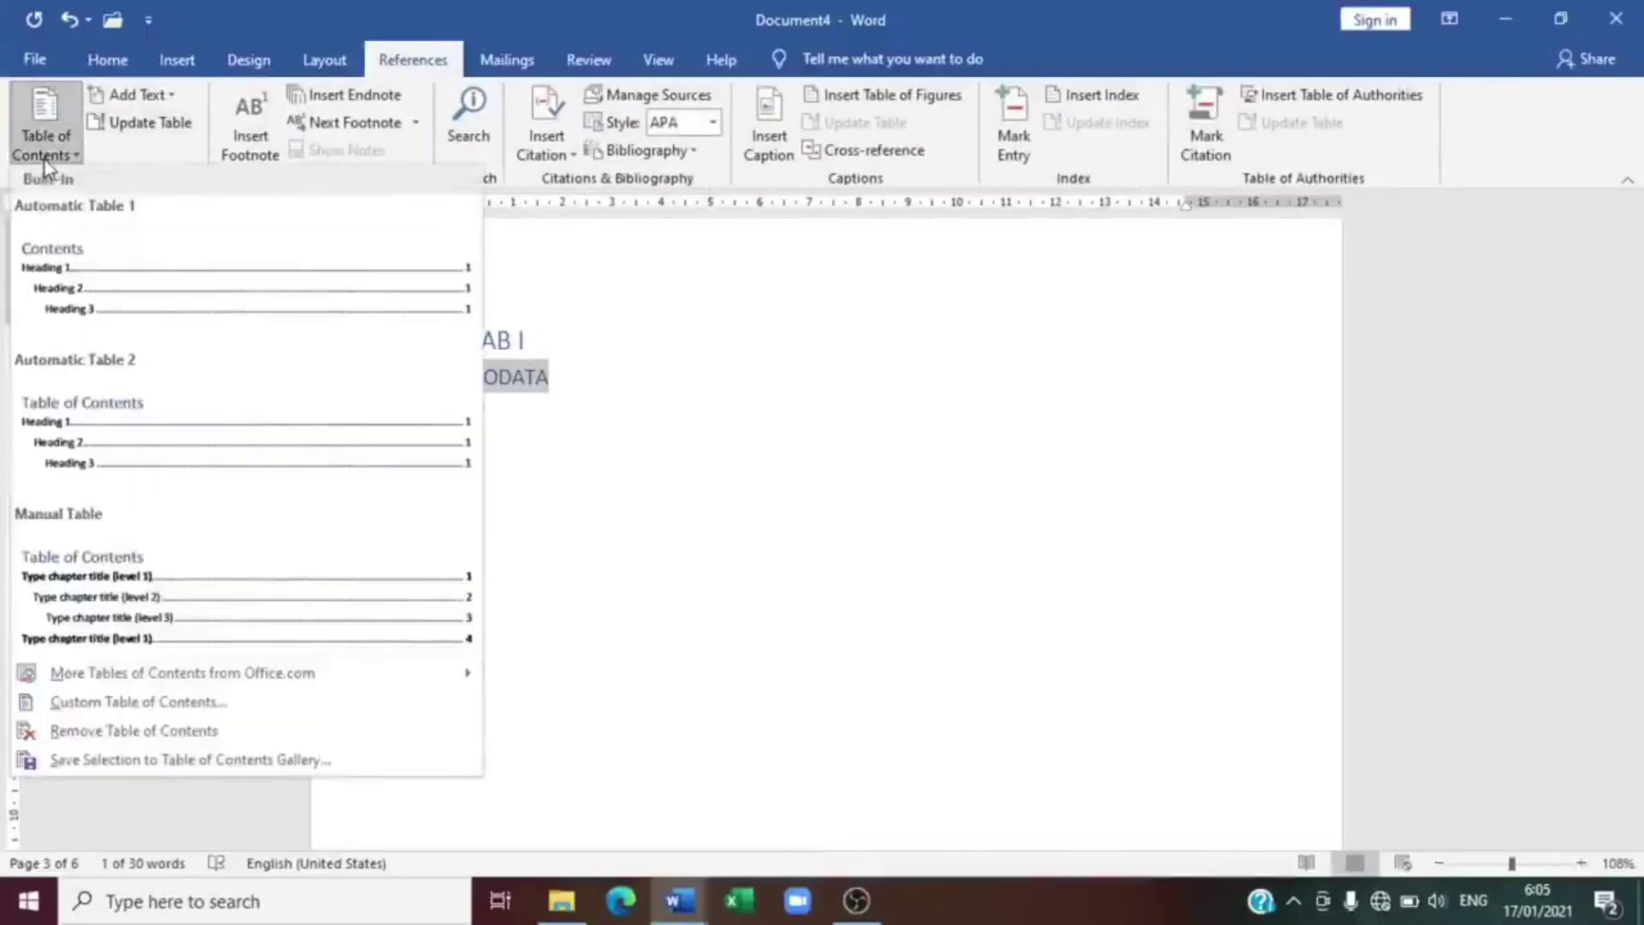
{"action": "left_click", "coordinate": [114, 289]}
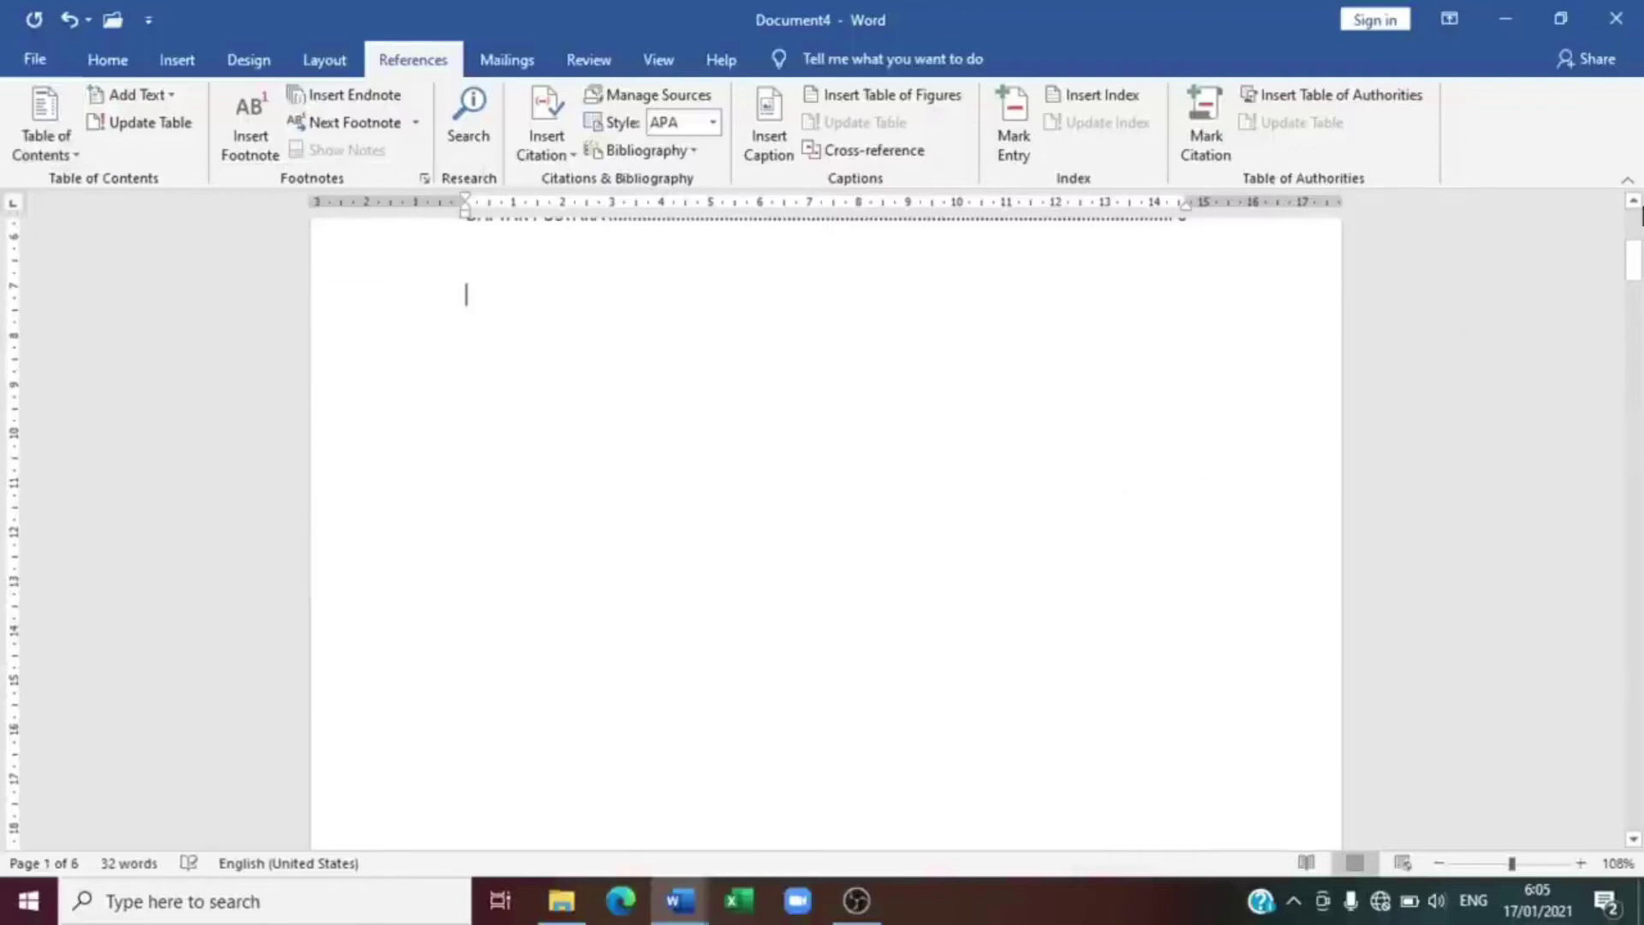
{"action": "left_click_drag", "start_coordinate": [1640, 278], "coordinate": [1633, 230]}
{"action": "scroll", "coordinate": [557, 576], "scroll_direction": "down", "scroll_amount": 1}
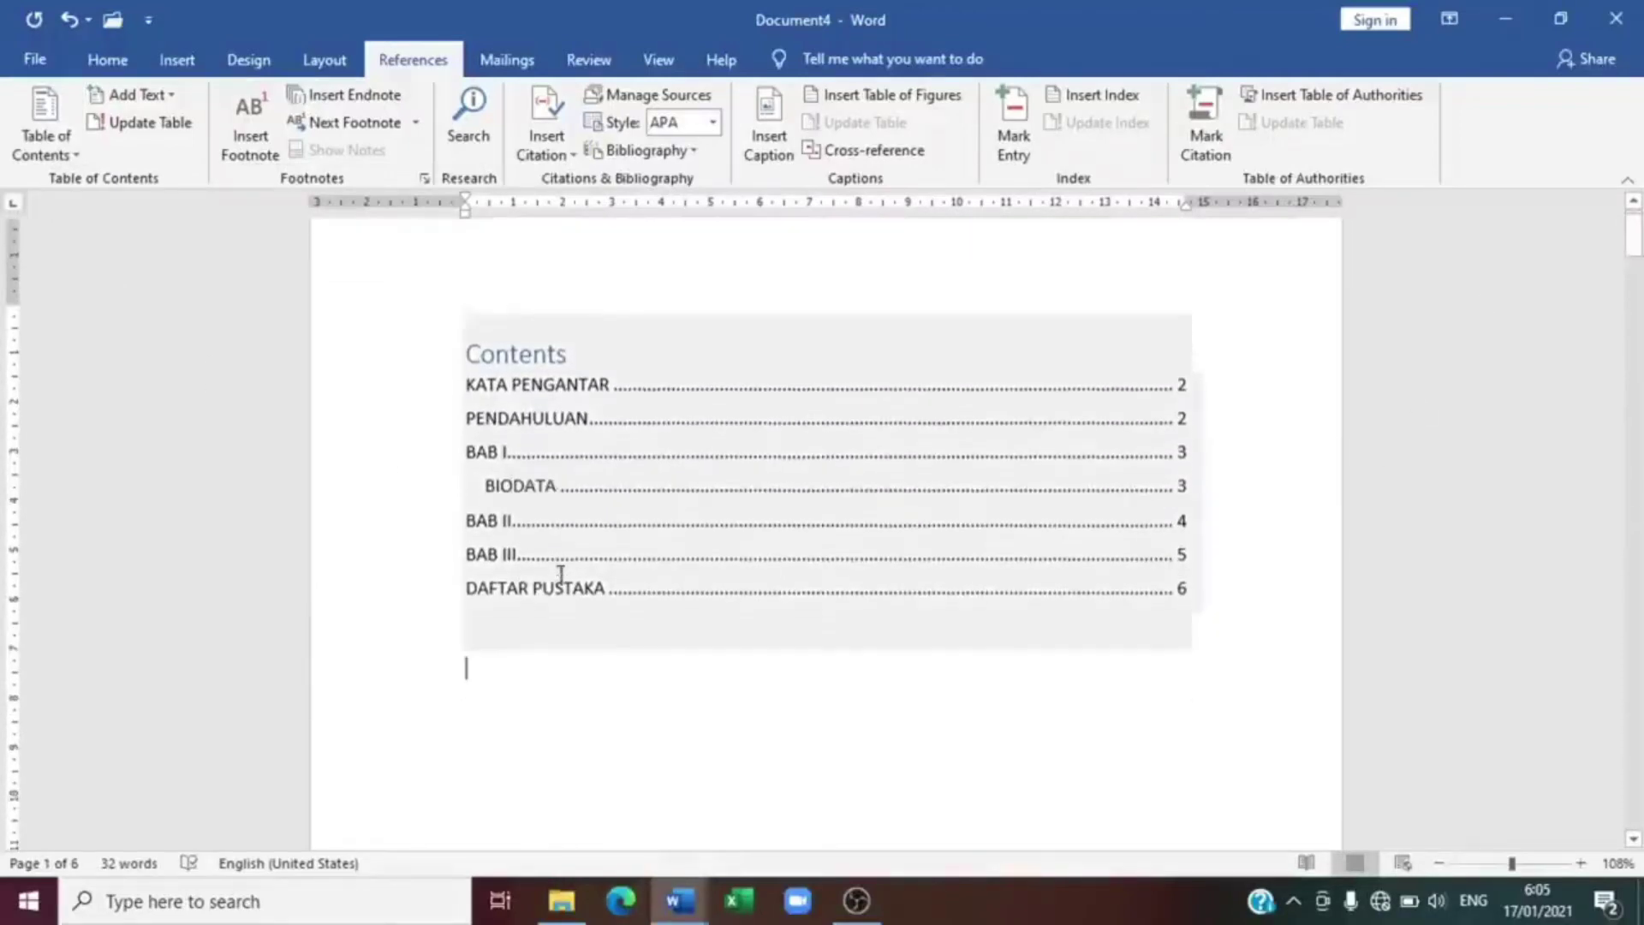
Add a TEORI line directly below the BAB II heading
{"action": "left_click_drag", "start_coordinate": [1636, 259], "coordinate": [1642, 548]}
{"action": "scroll", "coordinate": [878, 598], "scroll_direction": "down", "scroll_amount": 3}
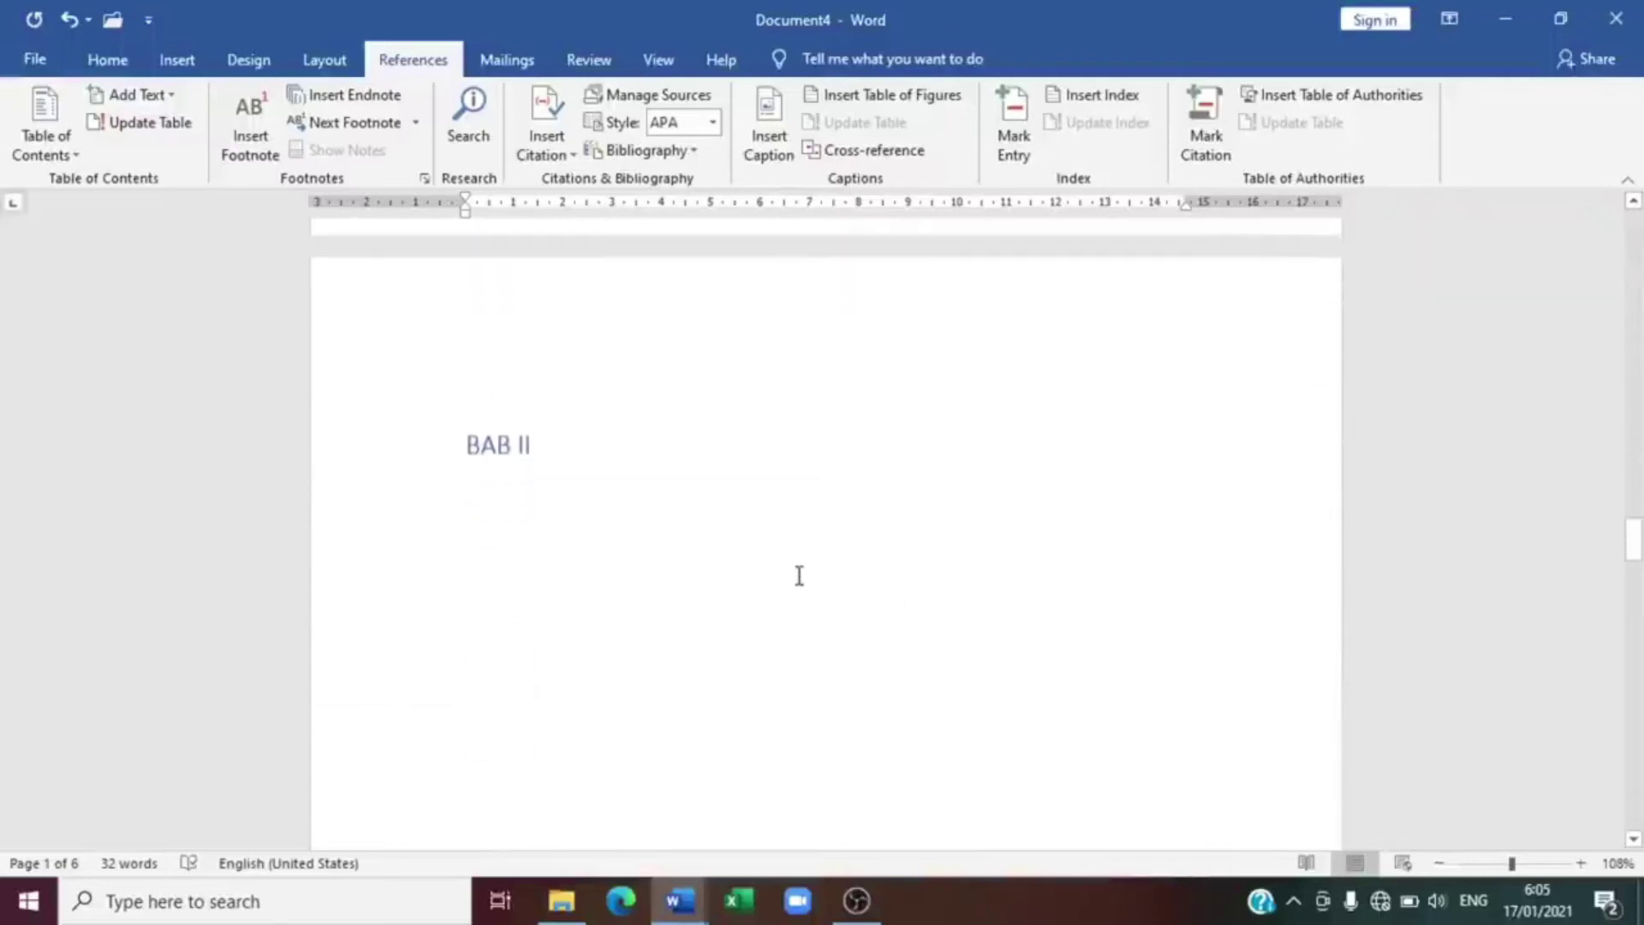
{"action": "left_click", "coordinate": [775, 548]}
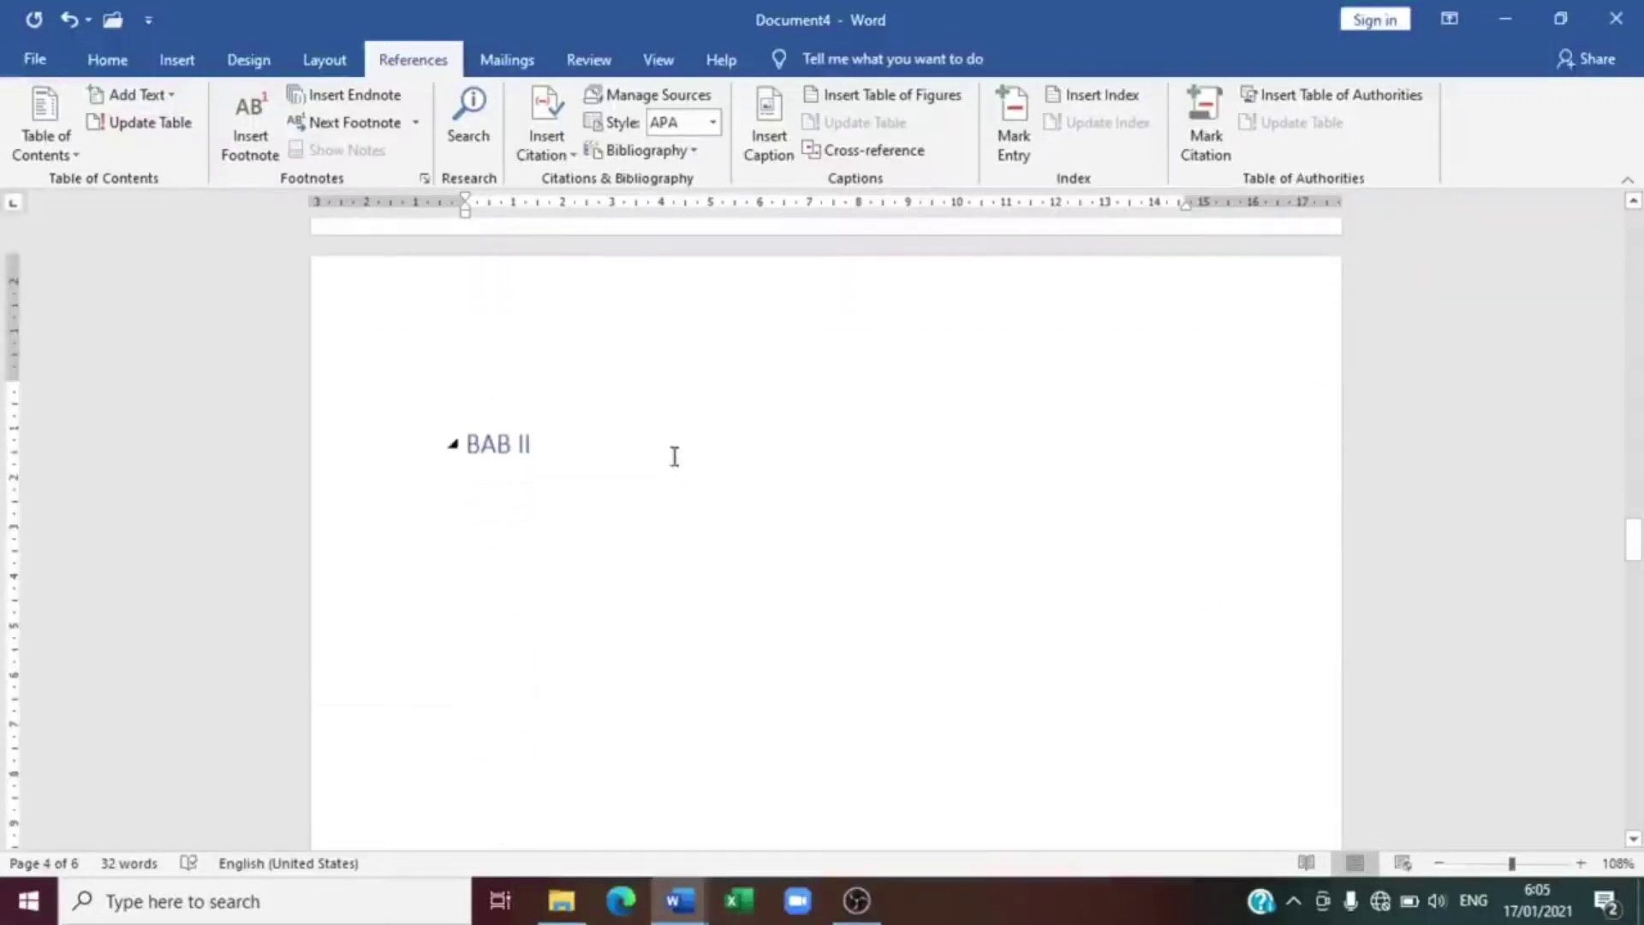
{"action": "key", "text": "BackSpace"}
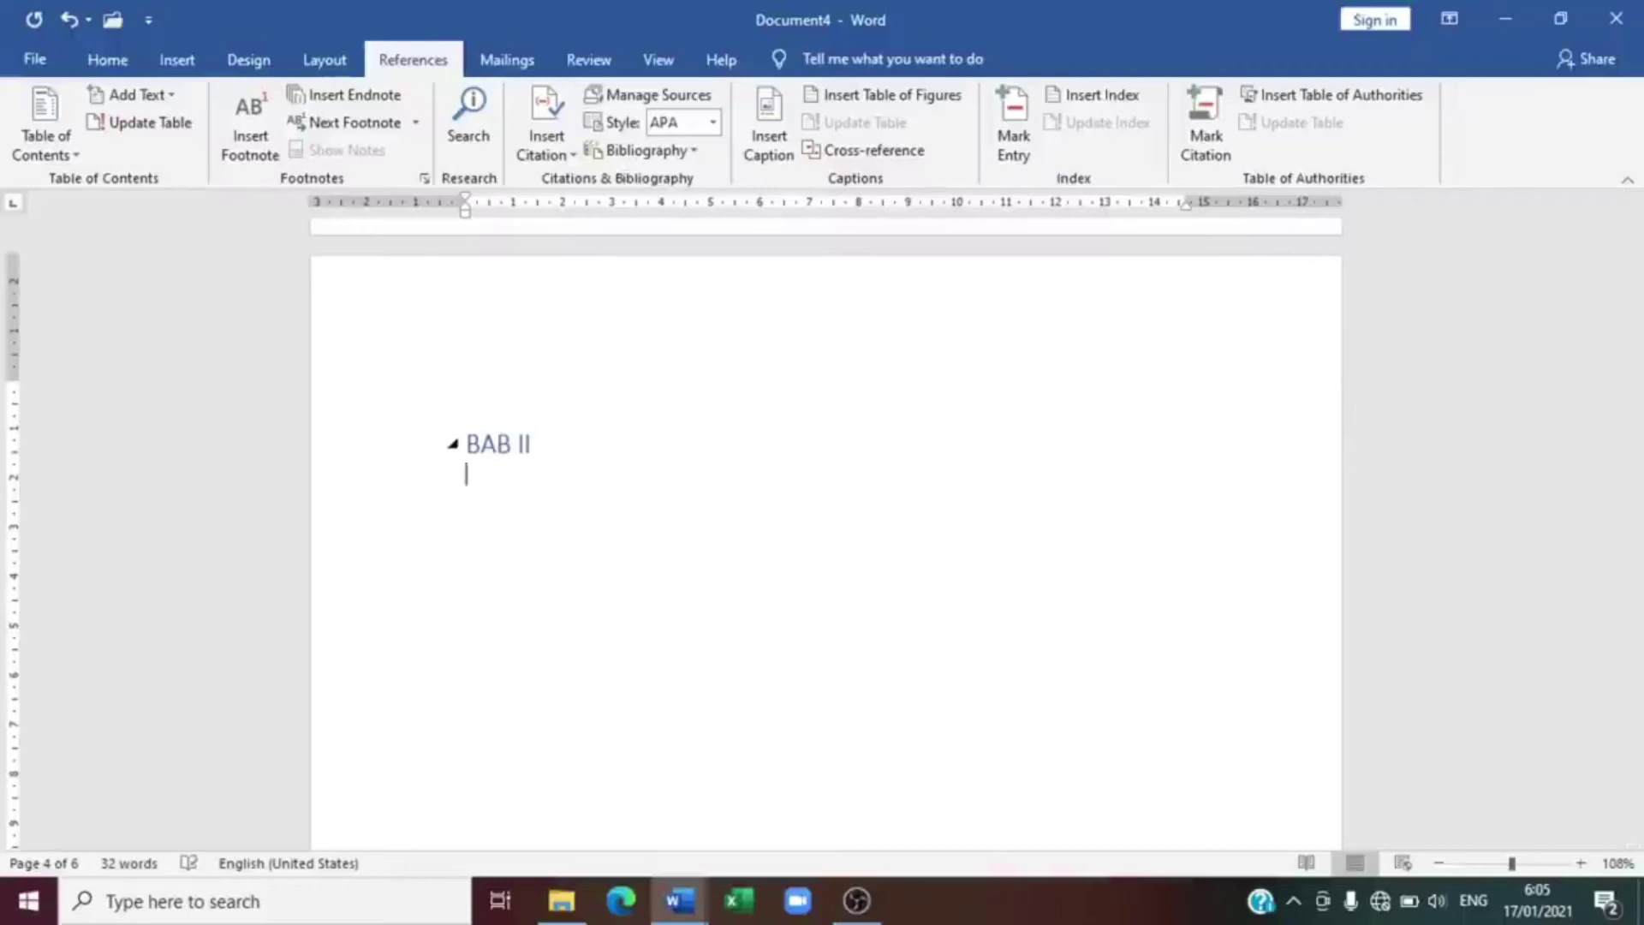
{"action": "mouse_move", "coordinate": [679, 899]}
{"action": "mouse_move", "coordinate": [578, 796]}
{"action": "type", "text": "TEORI"}
Apply the Heading 2 style to the TEORI line below BAB II
{"action": "left_click_drag", "start_coordinate": [518, 473], "coordinate": [466, 476]}
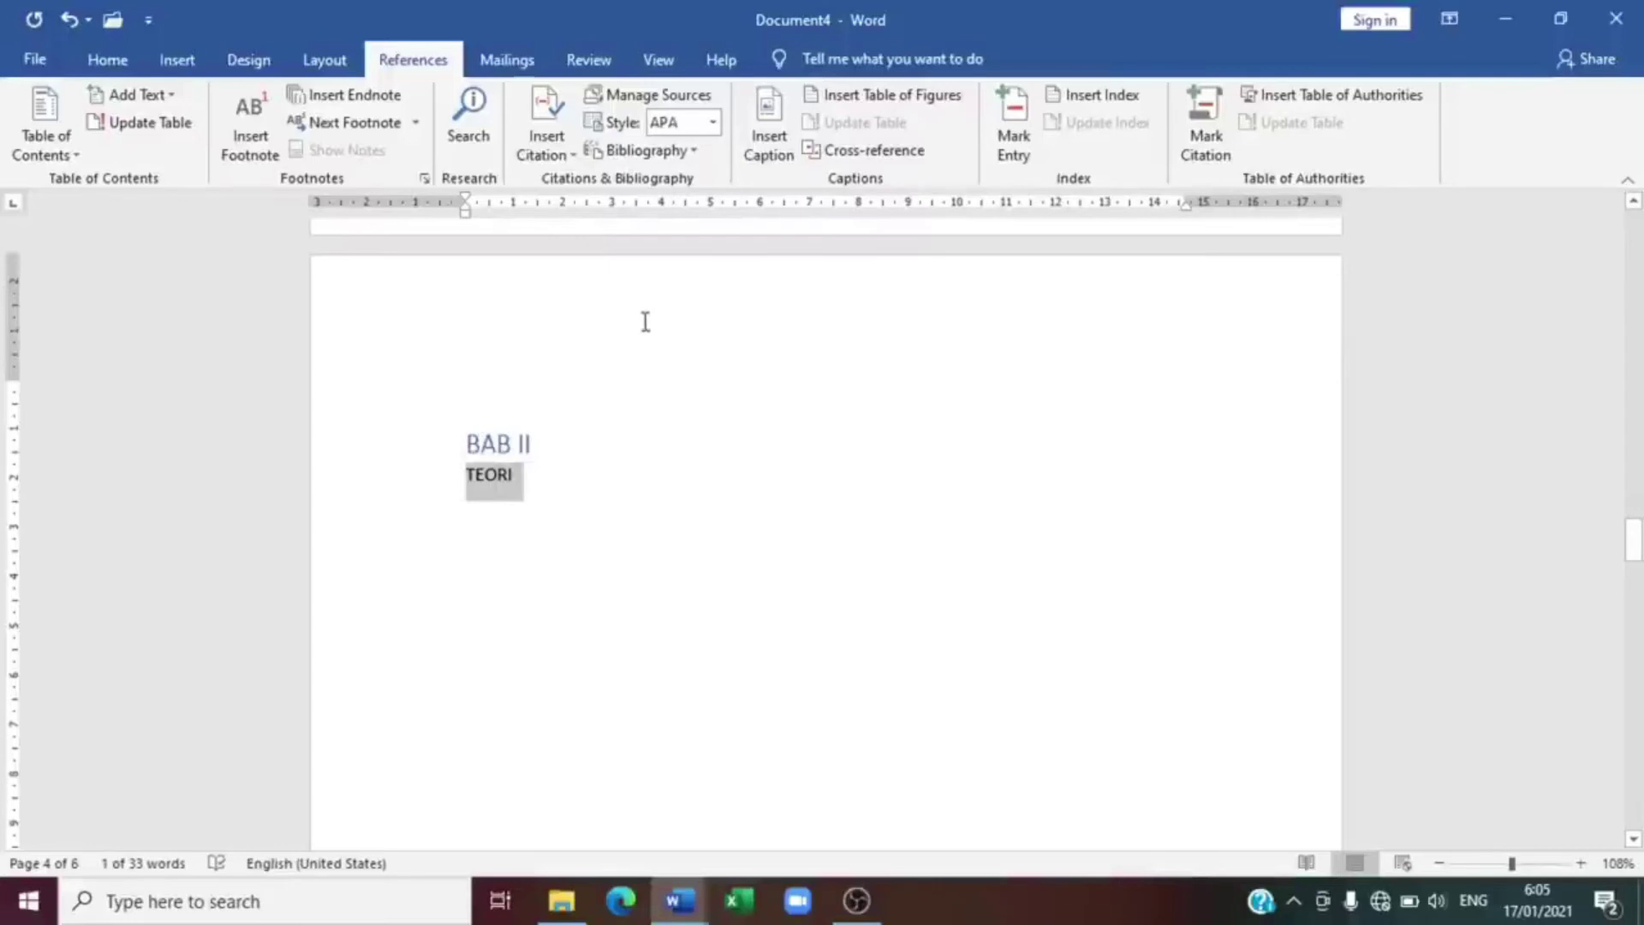
{"action": "left_click", "coordinate": [118, 61]}
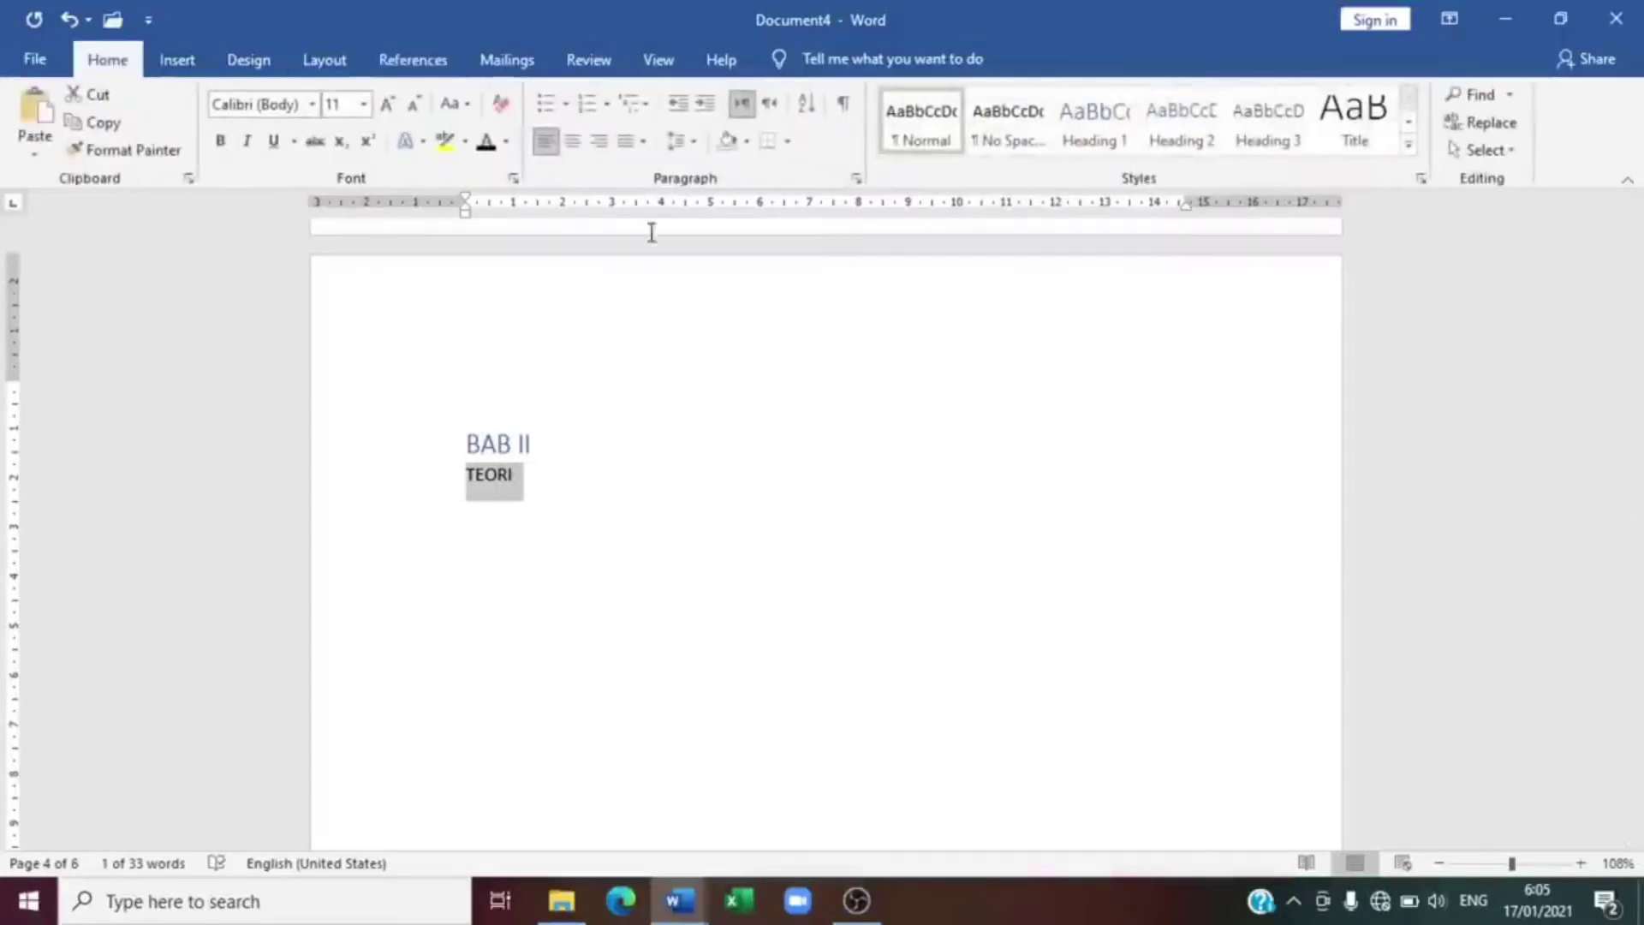
{"action": "left_click", "coordinate": [1195, 155]}
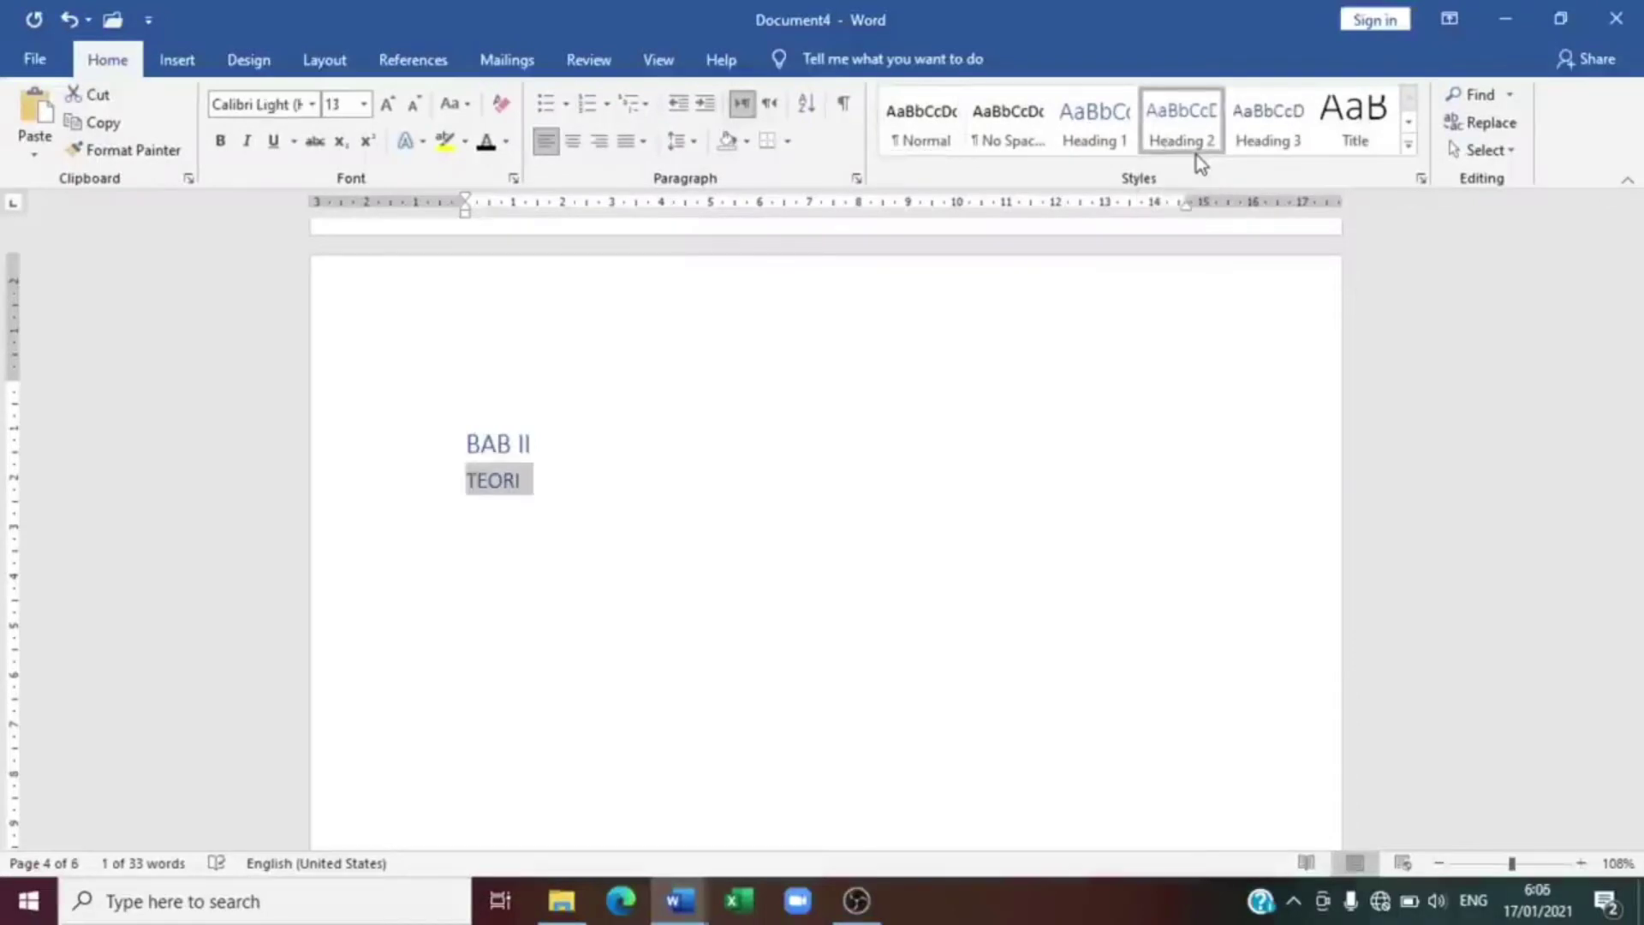
Replace the table of contents with a new Automatic Table 1 that includes the TEORI subheading, and check its entries
{"action": "left_click", "coordinate": [410, 68]}
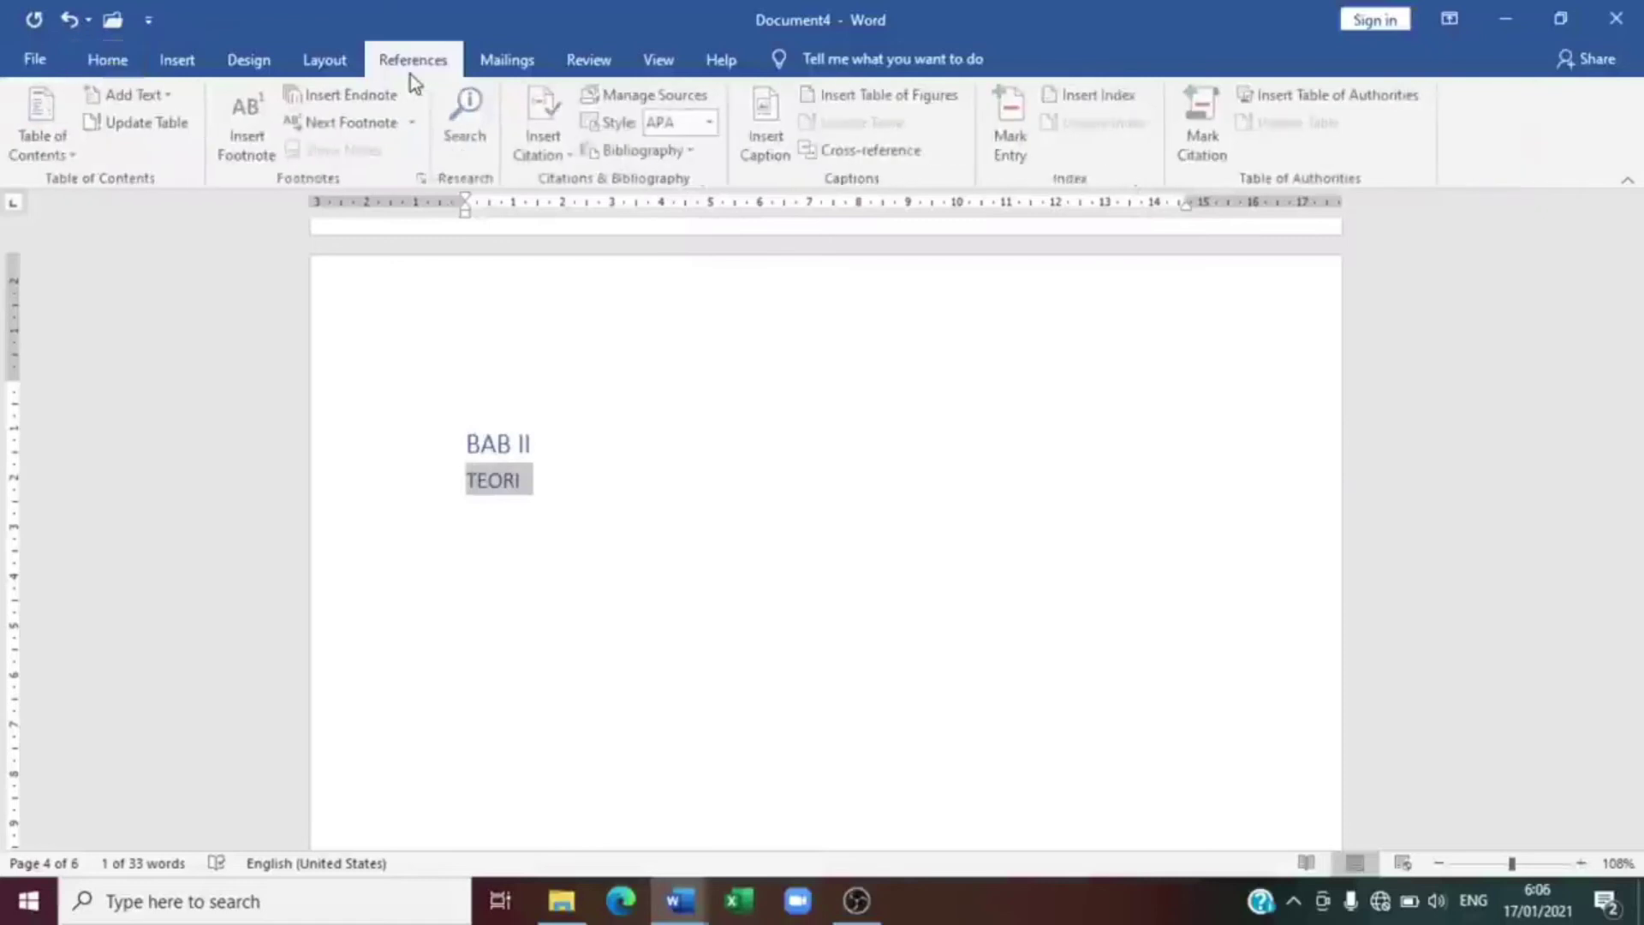
{"action": "left_click", "coordinate": [43, 141]}
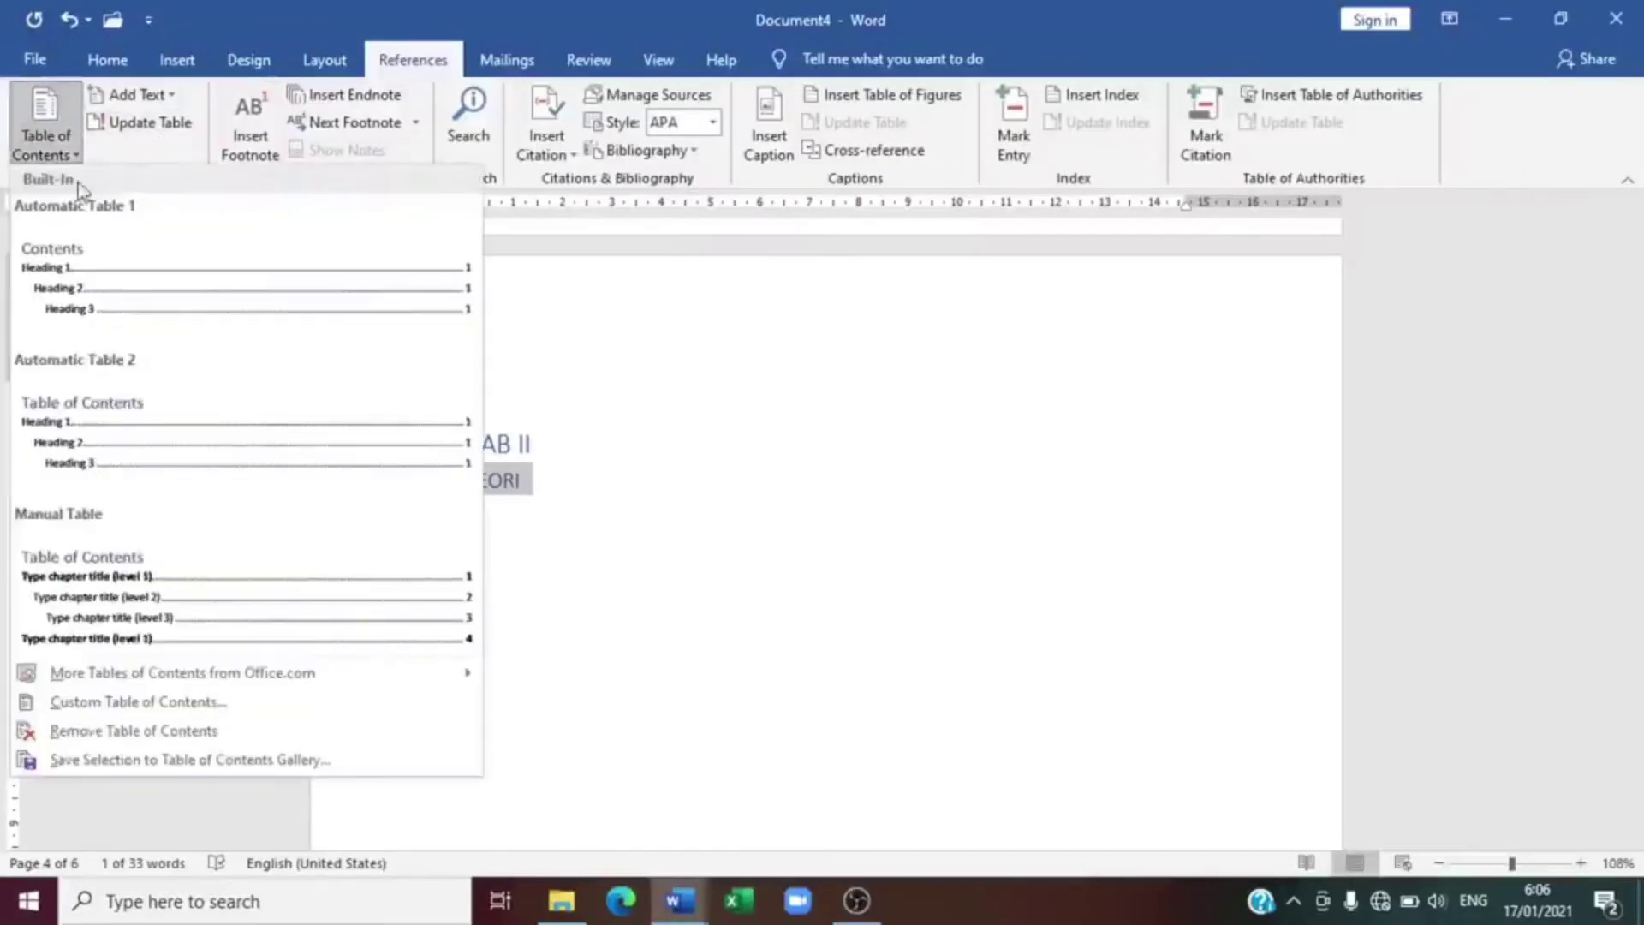
{"action": "left_click", "coordinate": [71, 237]}
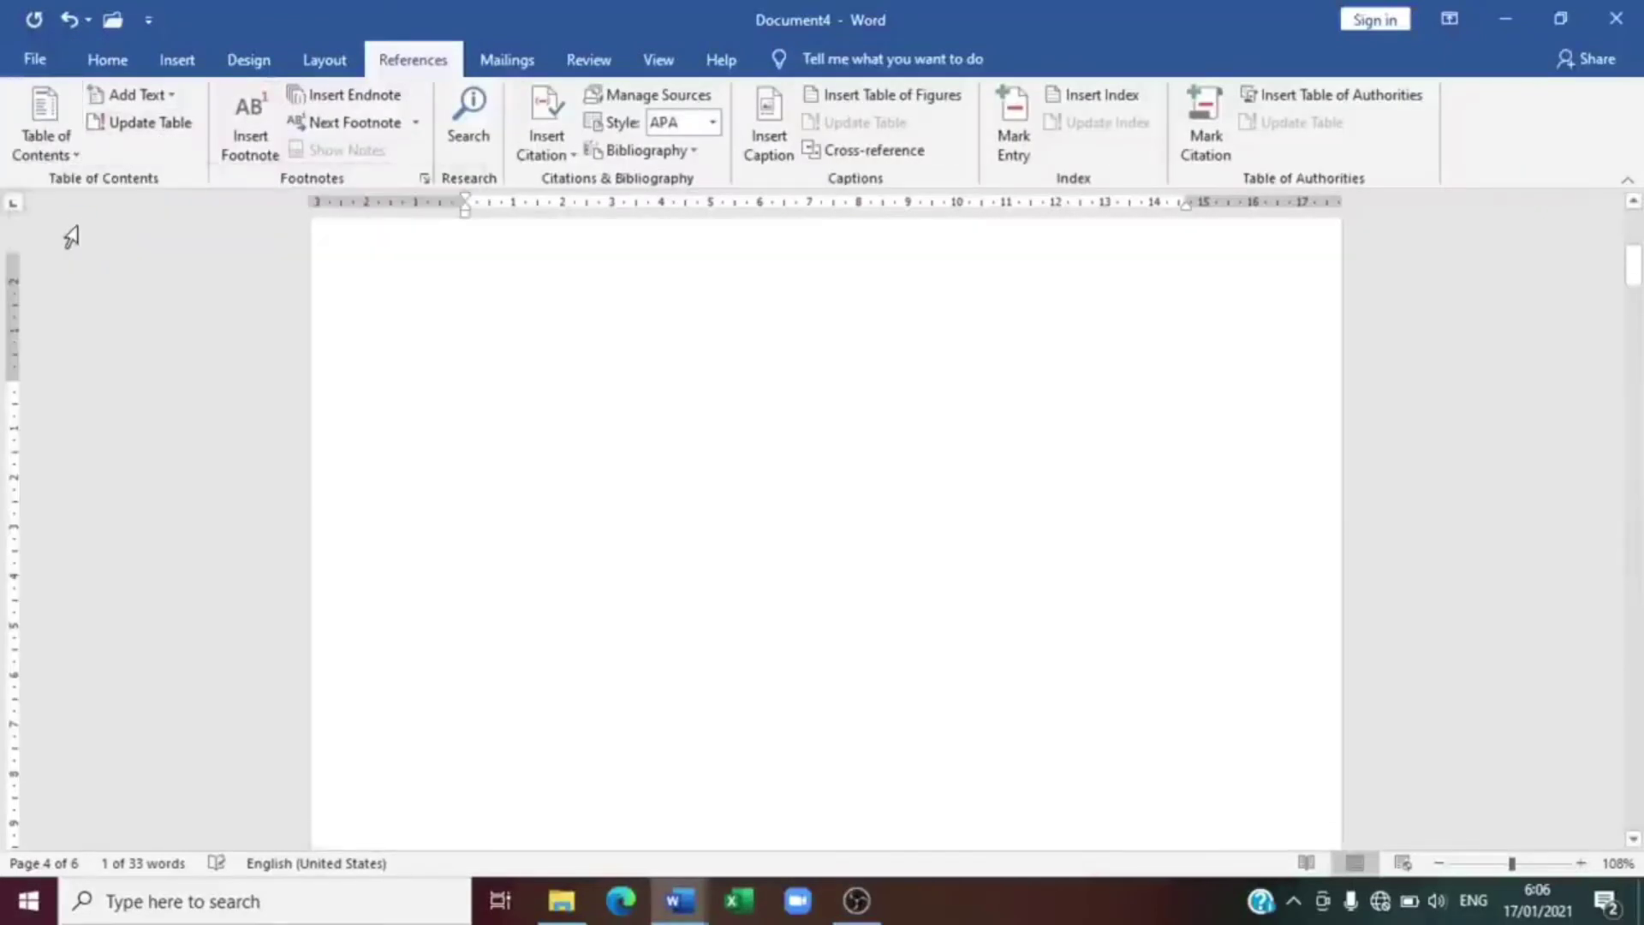
{"action": "left_click_drag", "start_coordinate": [1636, 262], "coordinate": [1637, 237]}
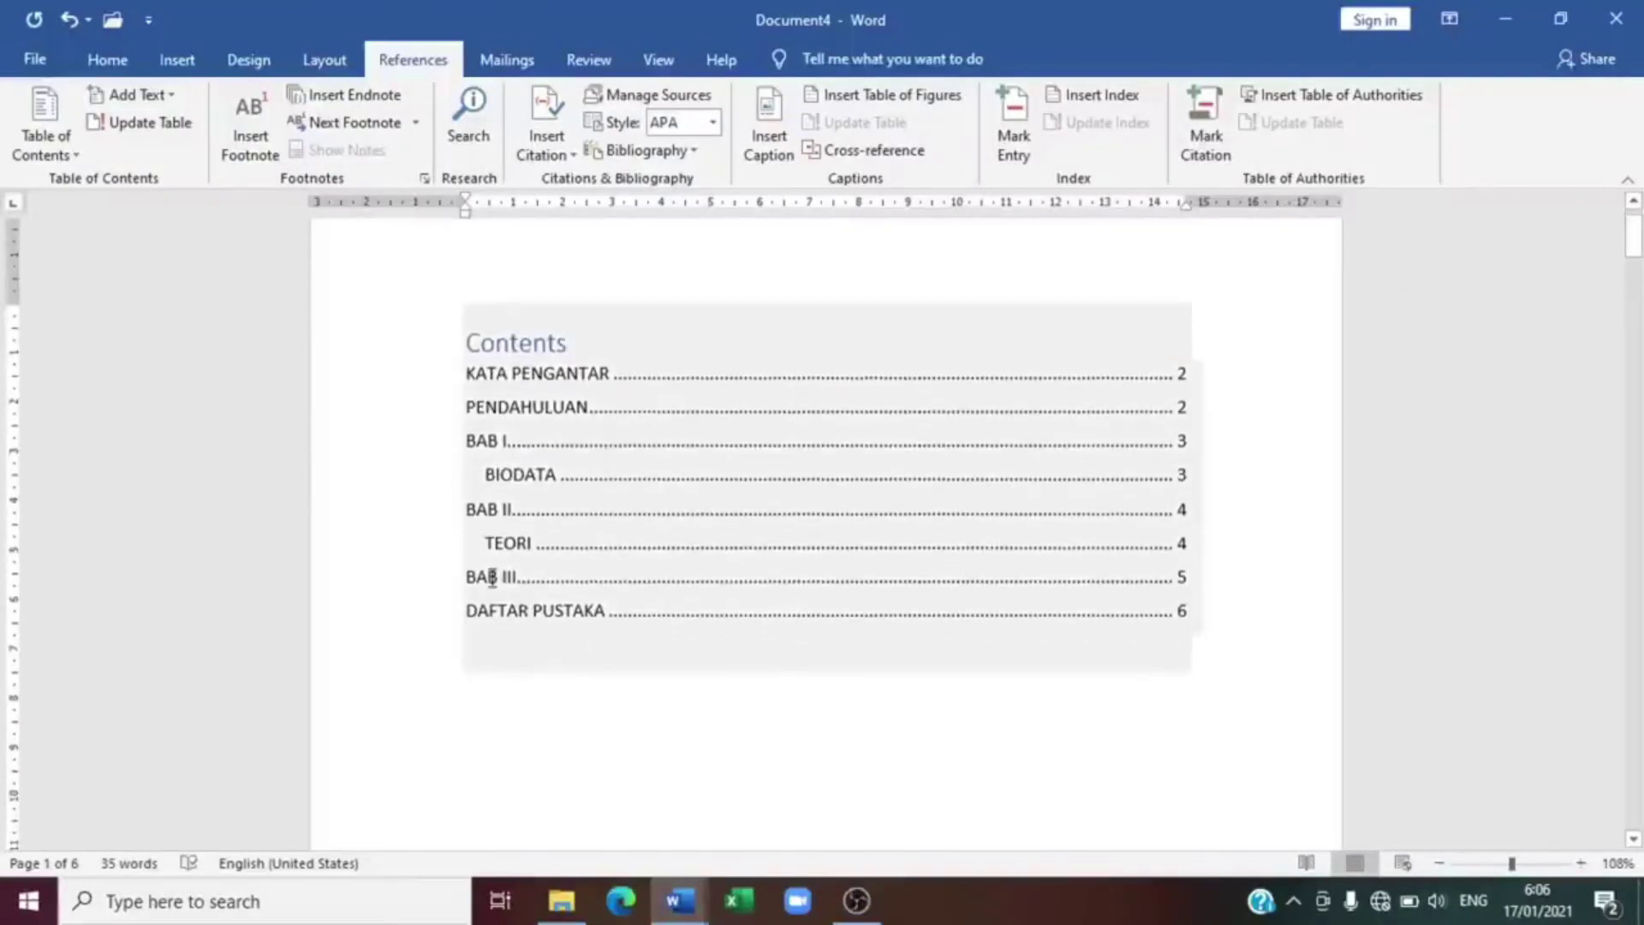
{"action": "left_click", "coordinate": [555, 545]}
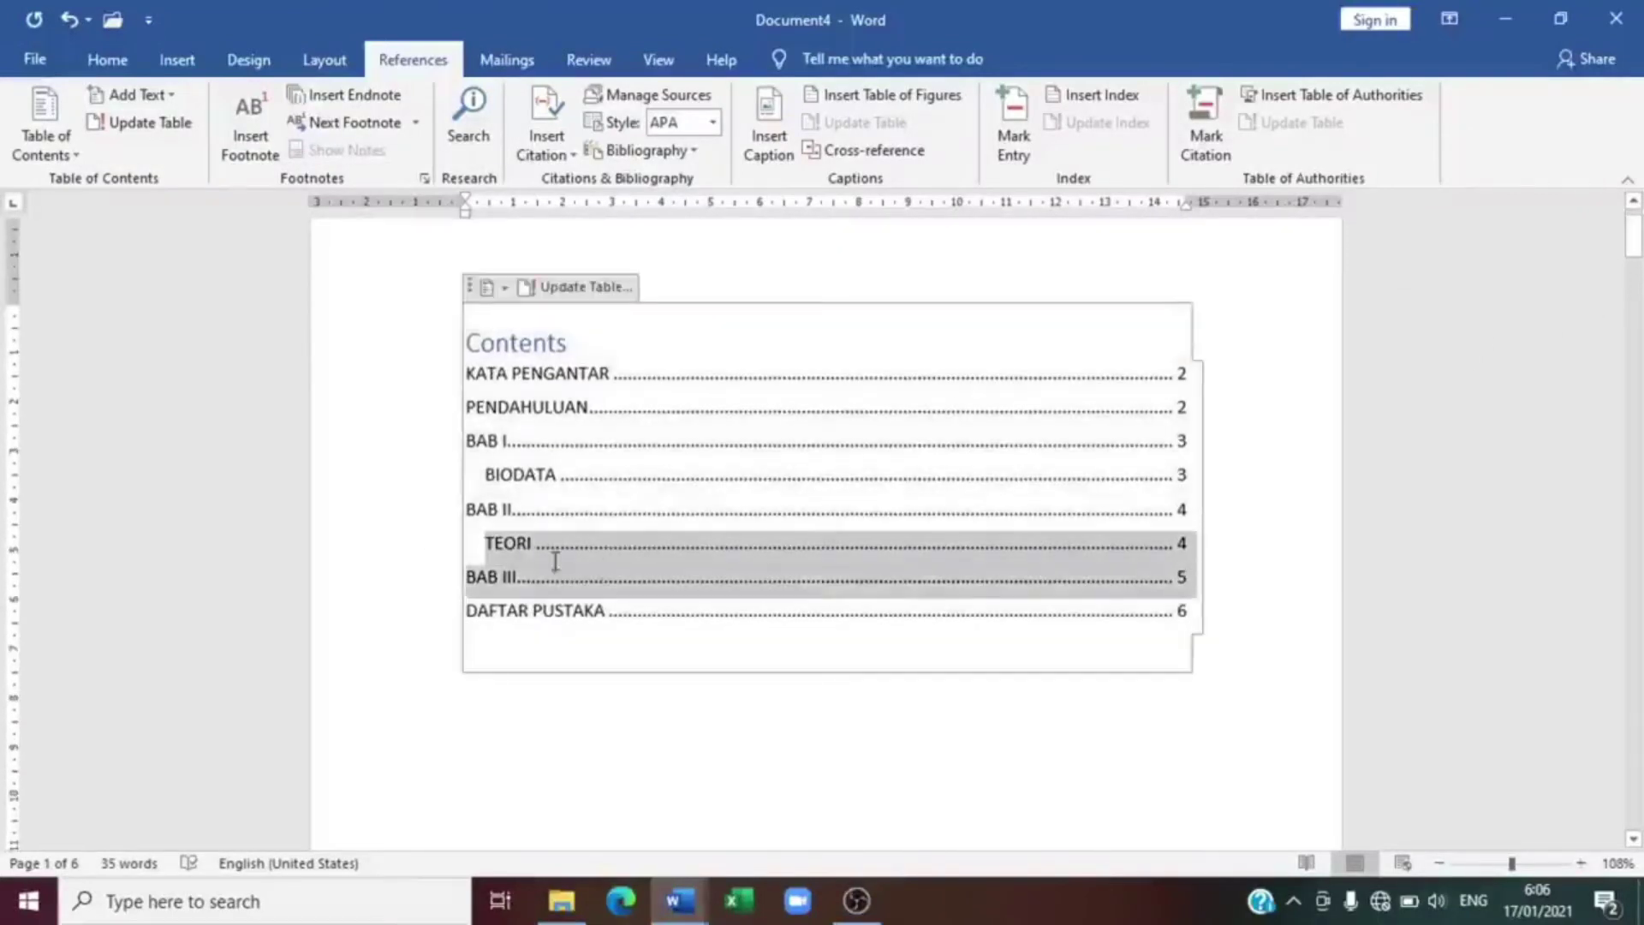
{"action": "left_click_drag", "start_coordinate": [525, 556], "coordinate": [661, 595]}
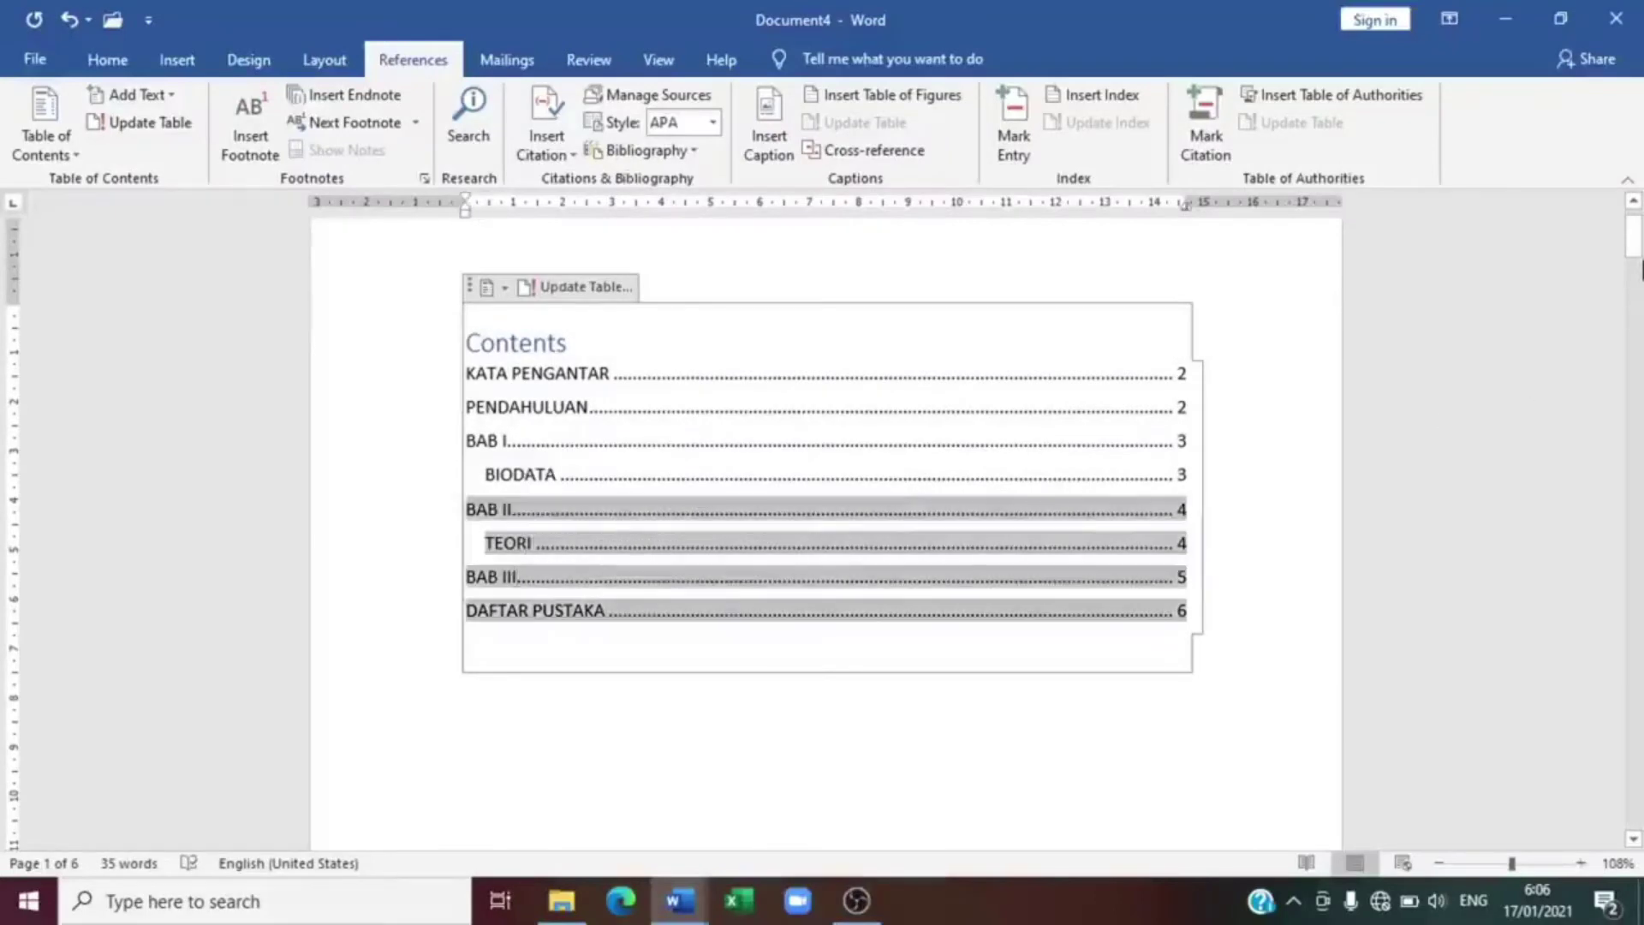
Add a PENUTUP line directly below the BAB III heading
{"action": "left_click", "coordinate": [1638, 346]}
{"action": "left_click_drag", "start_coordinate": [1640, 345], "coordinate": [1640, 648]}
{"action": "scroll", "coordinate": [939, 763], "scroll_direction": "down", "scroll_amount": 1}
{"action": "scroll", "coordinate": [737, 576], "scroll_direction": "up", "scroll_amount": 1}
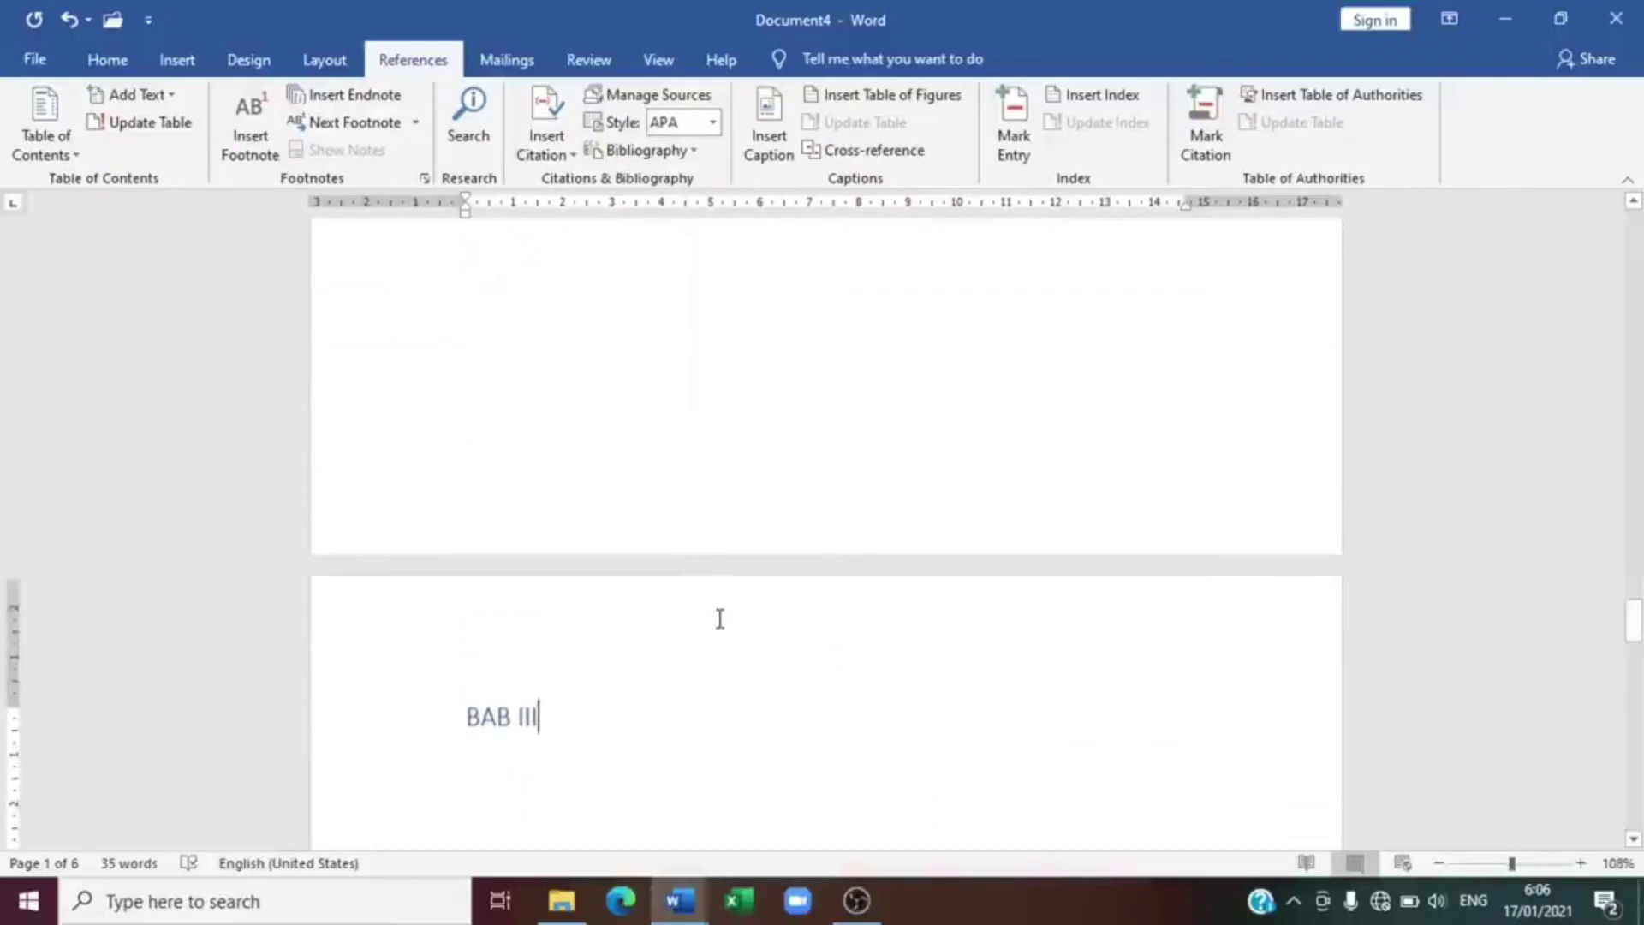
{"action": "scroll", "coordinate": [720, 620], "scroll_direction": "down", "scroll_amount": 2}
{"action": "left_click", "coordinate": [718, 618]}
{"action": "key", "text": "Return"}
{"action": "scroll", "coordinate": [741, 643], "scroll_direction": "down", "scroll_amount": 1}
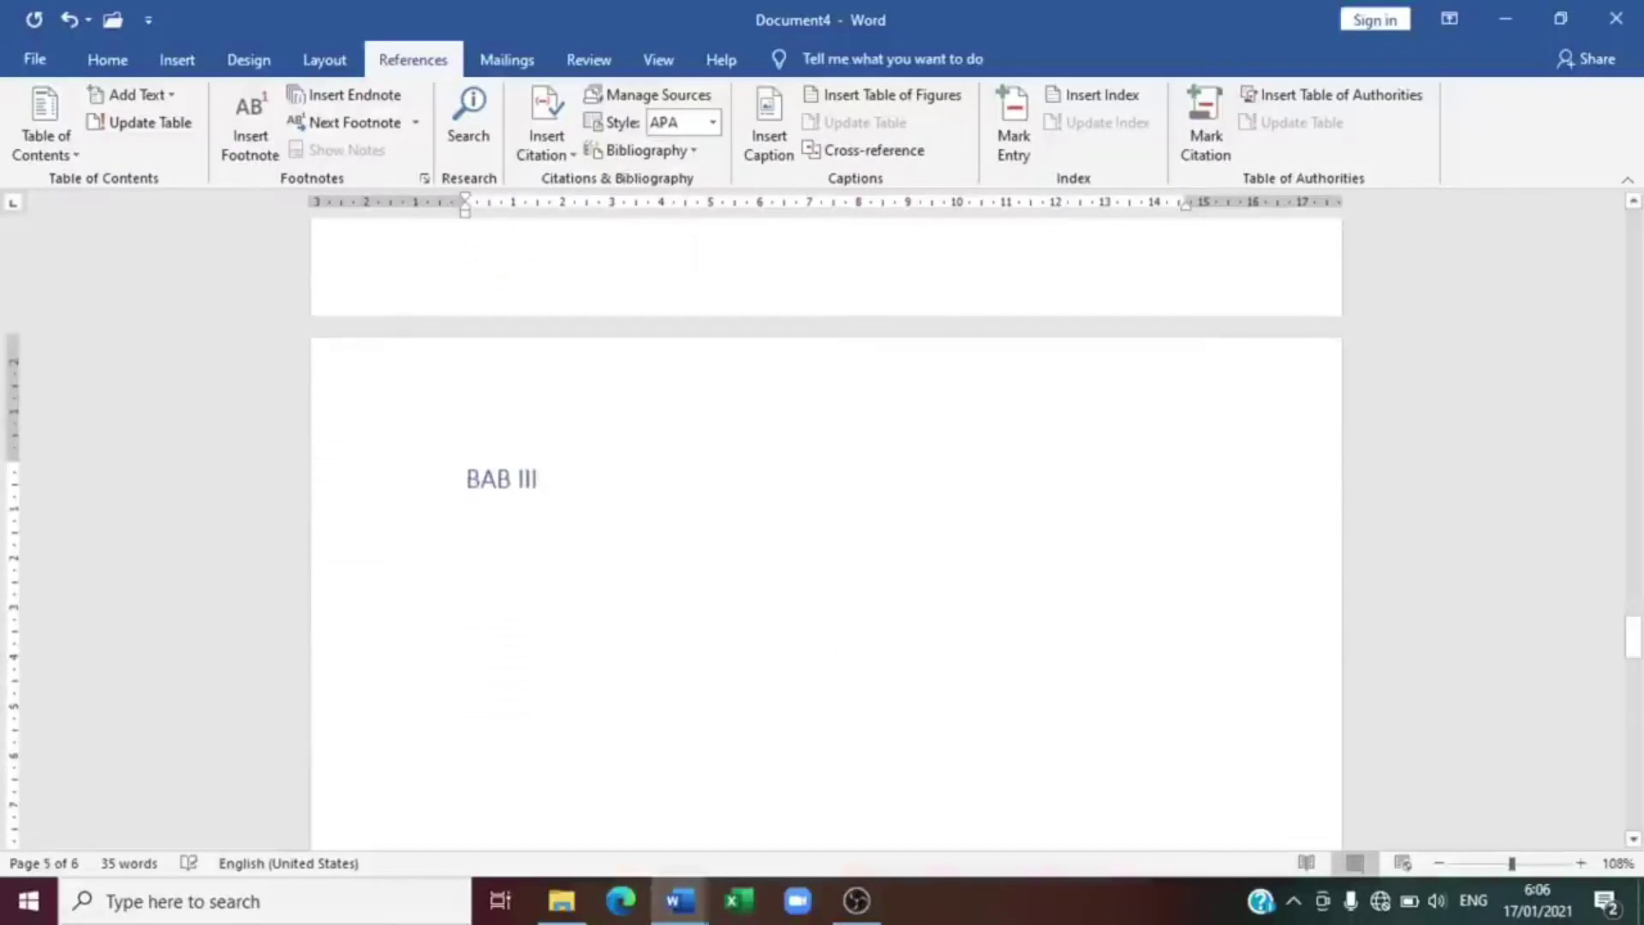
{"action": "type", "text": "PENUTUP"}
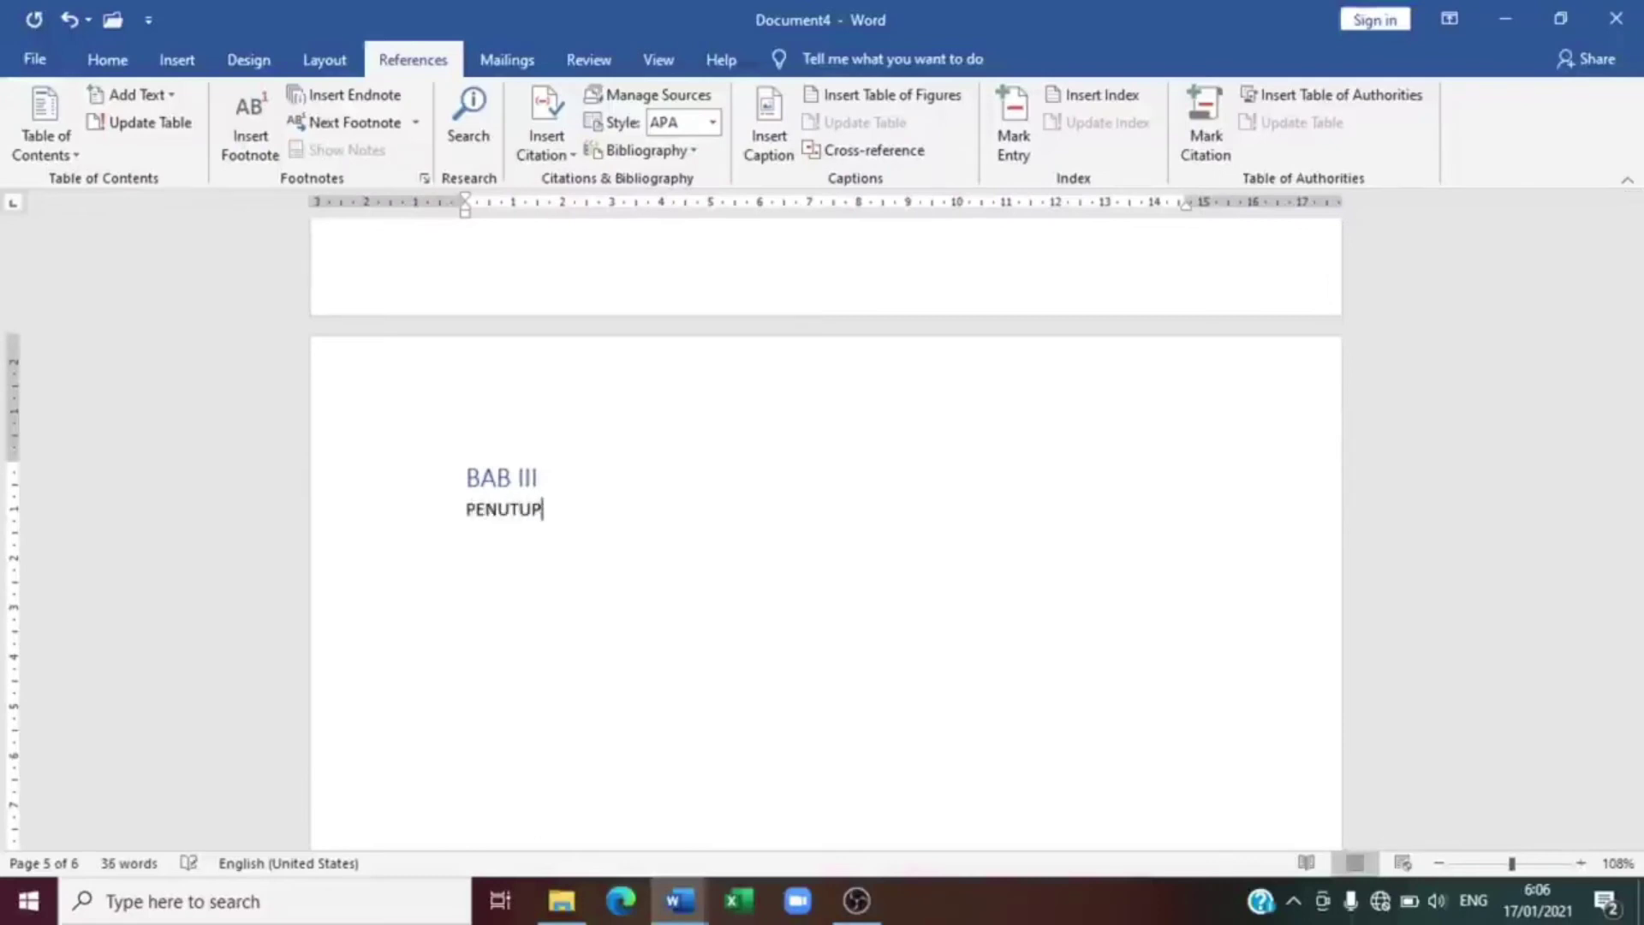
Apply the Heading 2 style to the PENUTUP line below BAB III
{"action": "left_click_drag", "start_coordinate": [541, 509], "coordinate": [466, 538]}
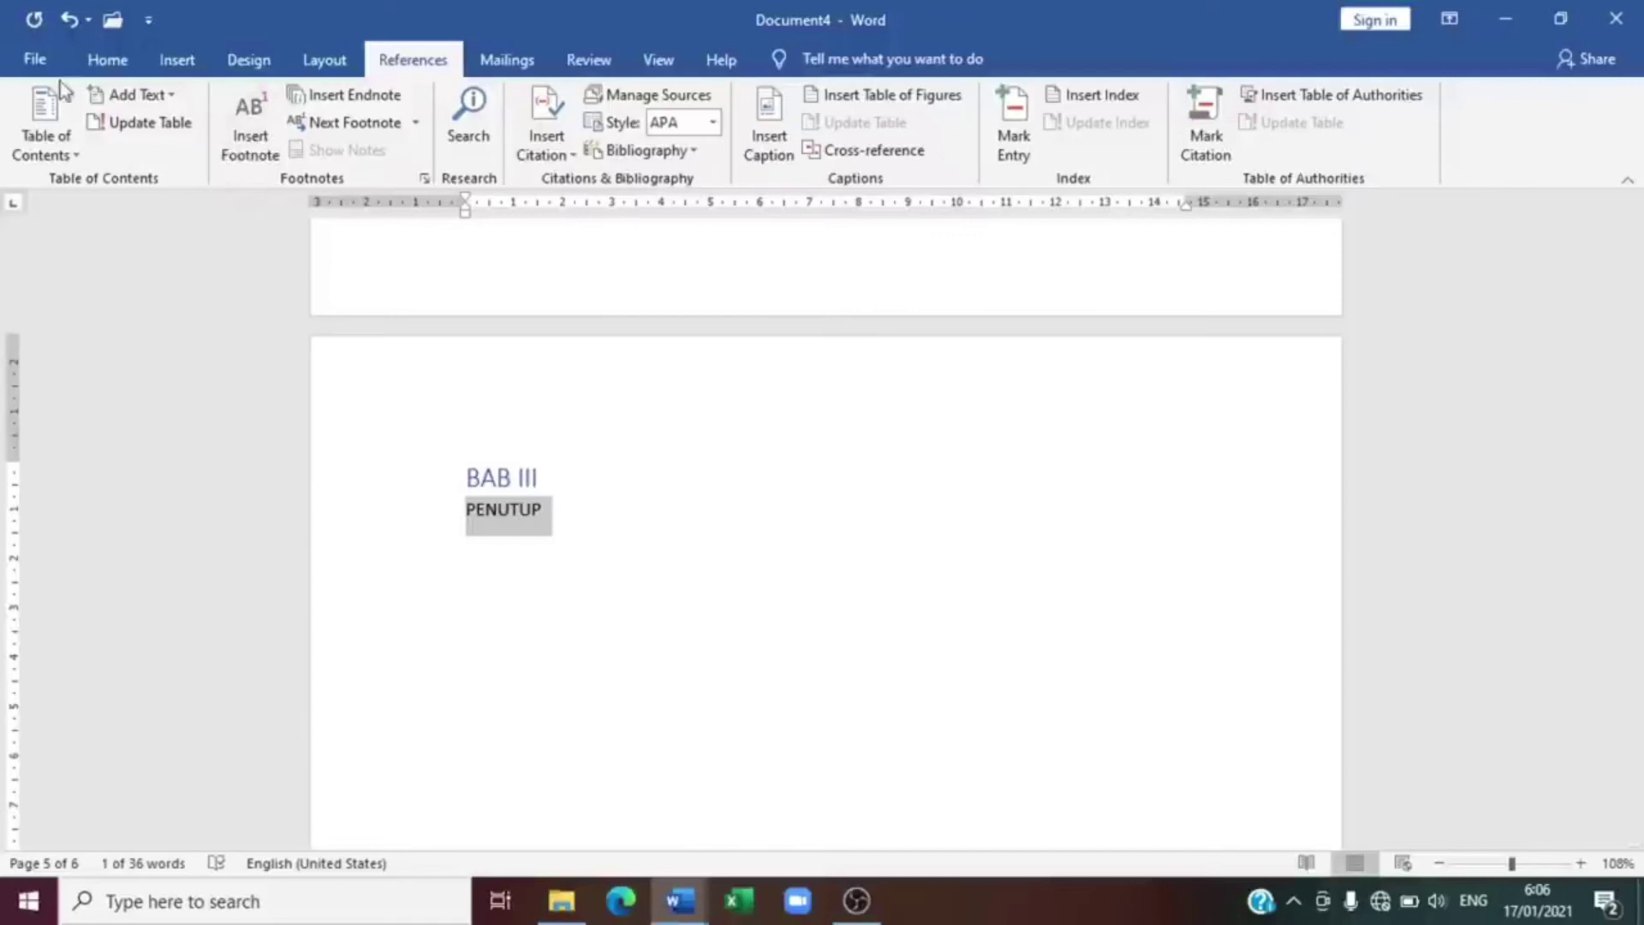
{"action": "left_click", "coordinate": [109, 60]}
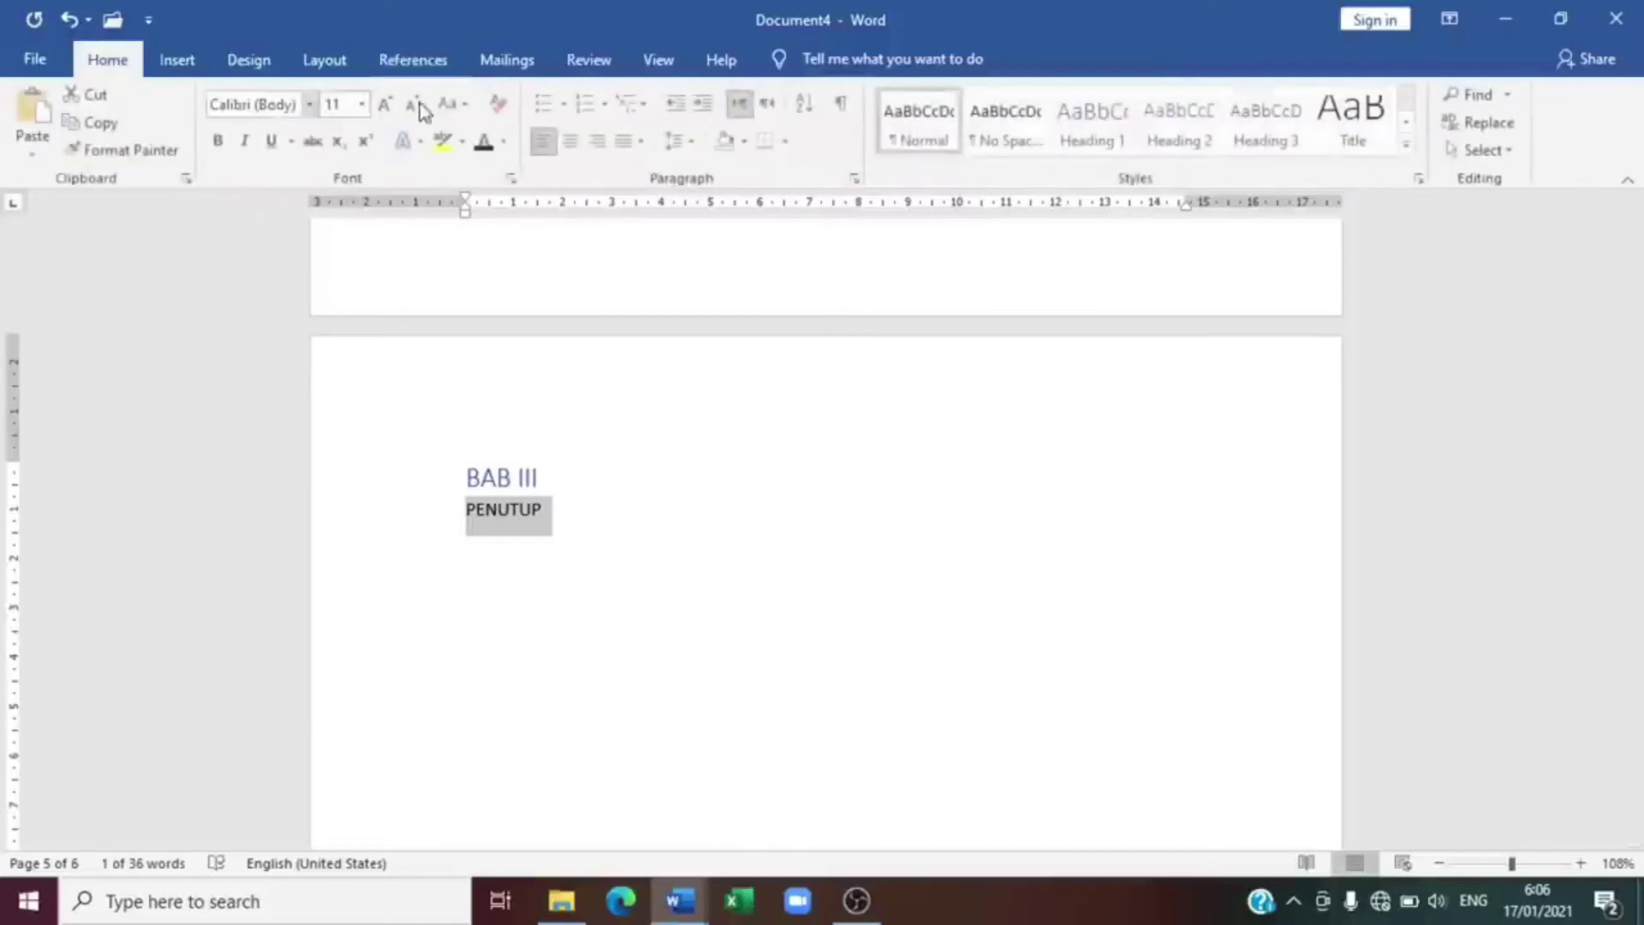
{"action": "left_click", "coordinate": [1156, 114]}
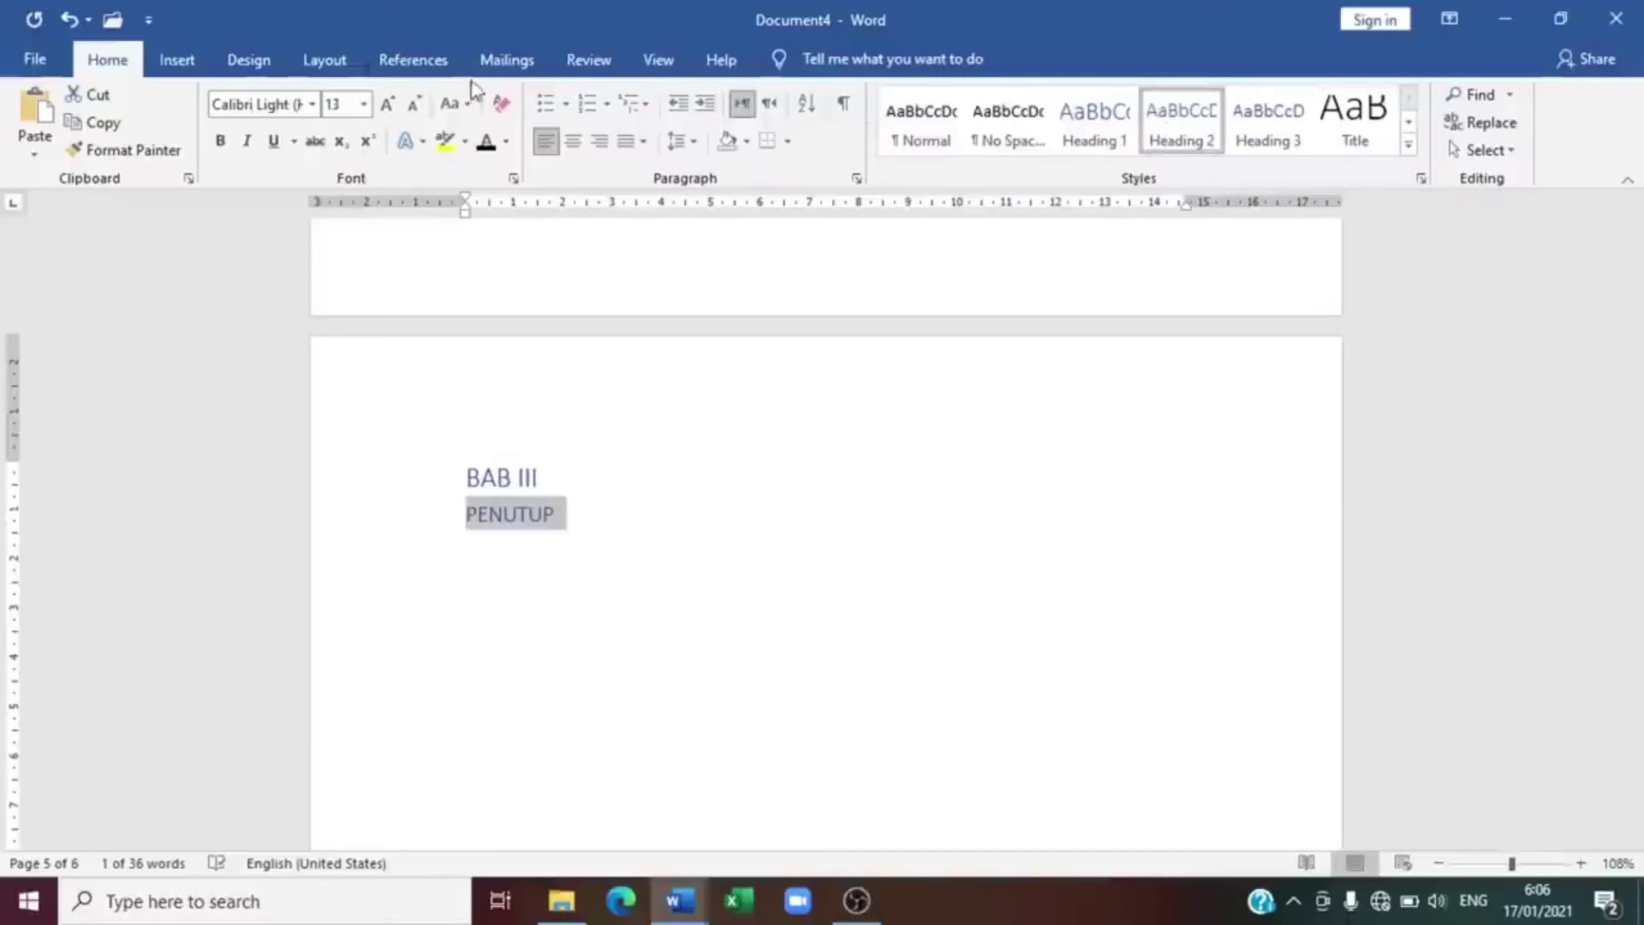
Replace the table of contents with a new Automatic Table 1 that includes the PENUTUP subheading
{"action": "left_click", "coordinate": [403, 57]}
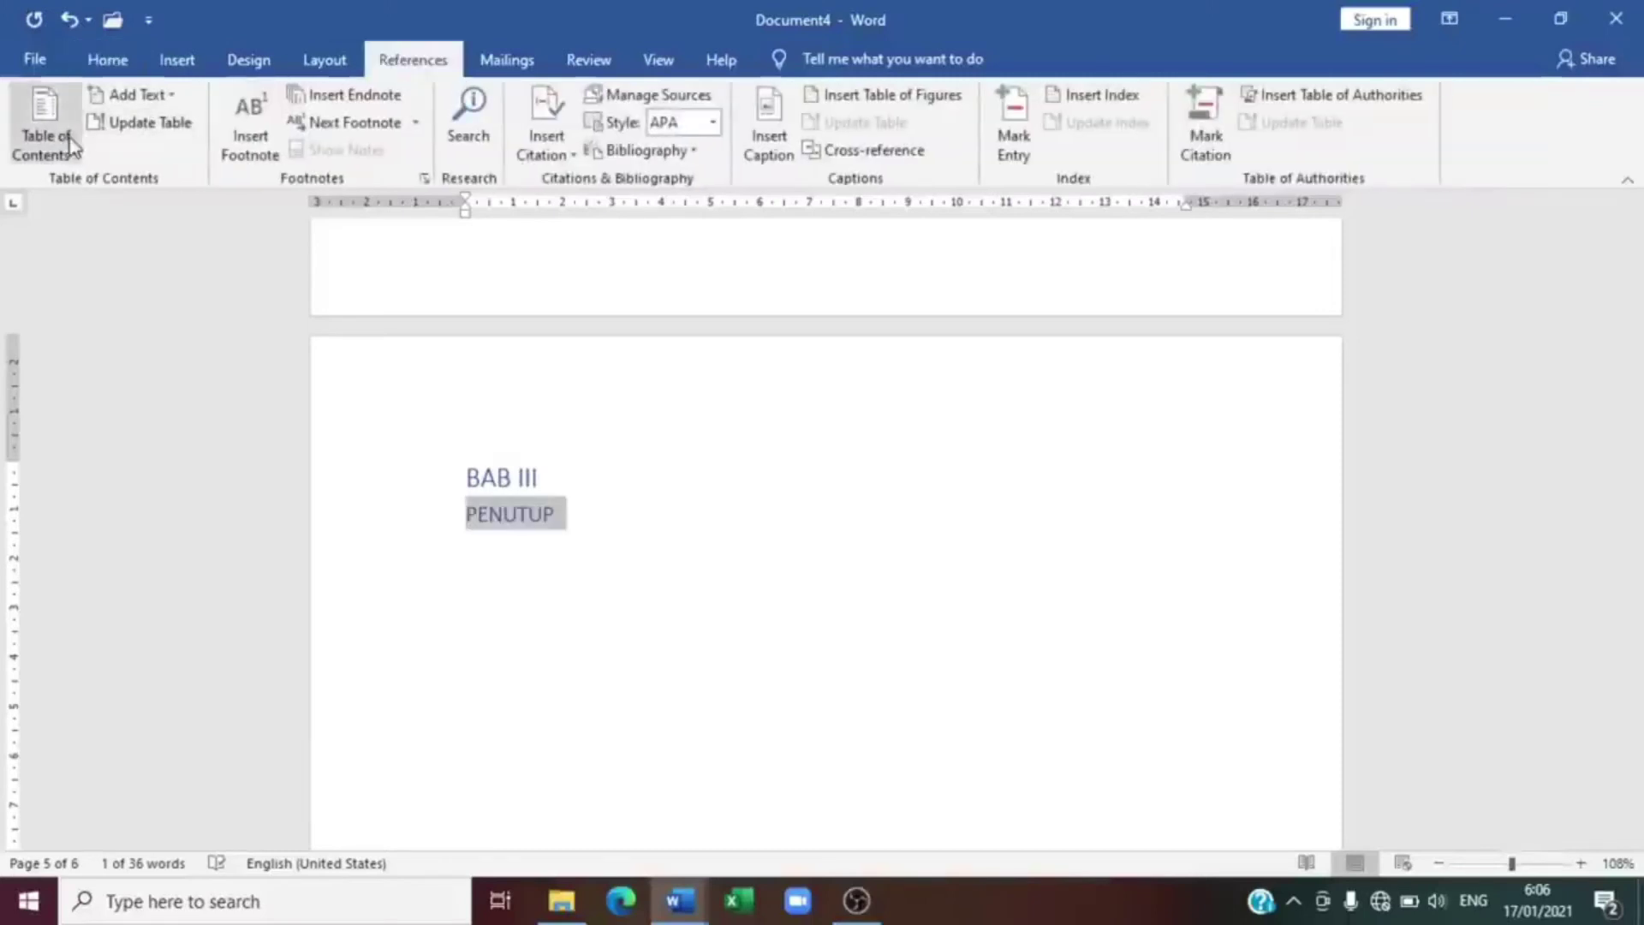
{"action": "left_click", "coordinate": [44, 137]}
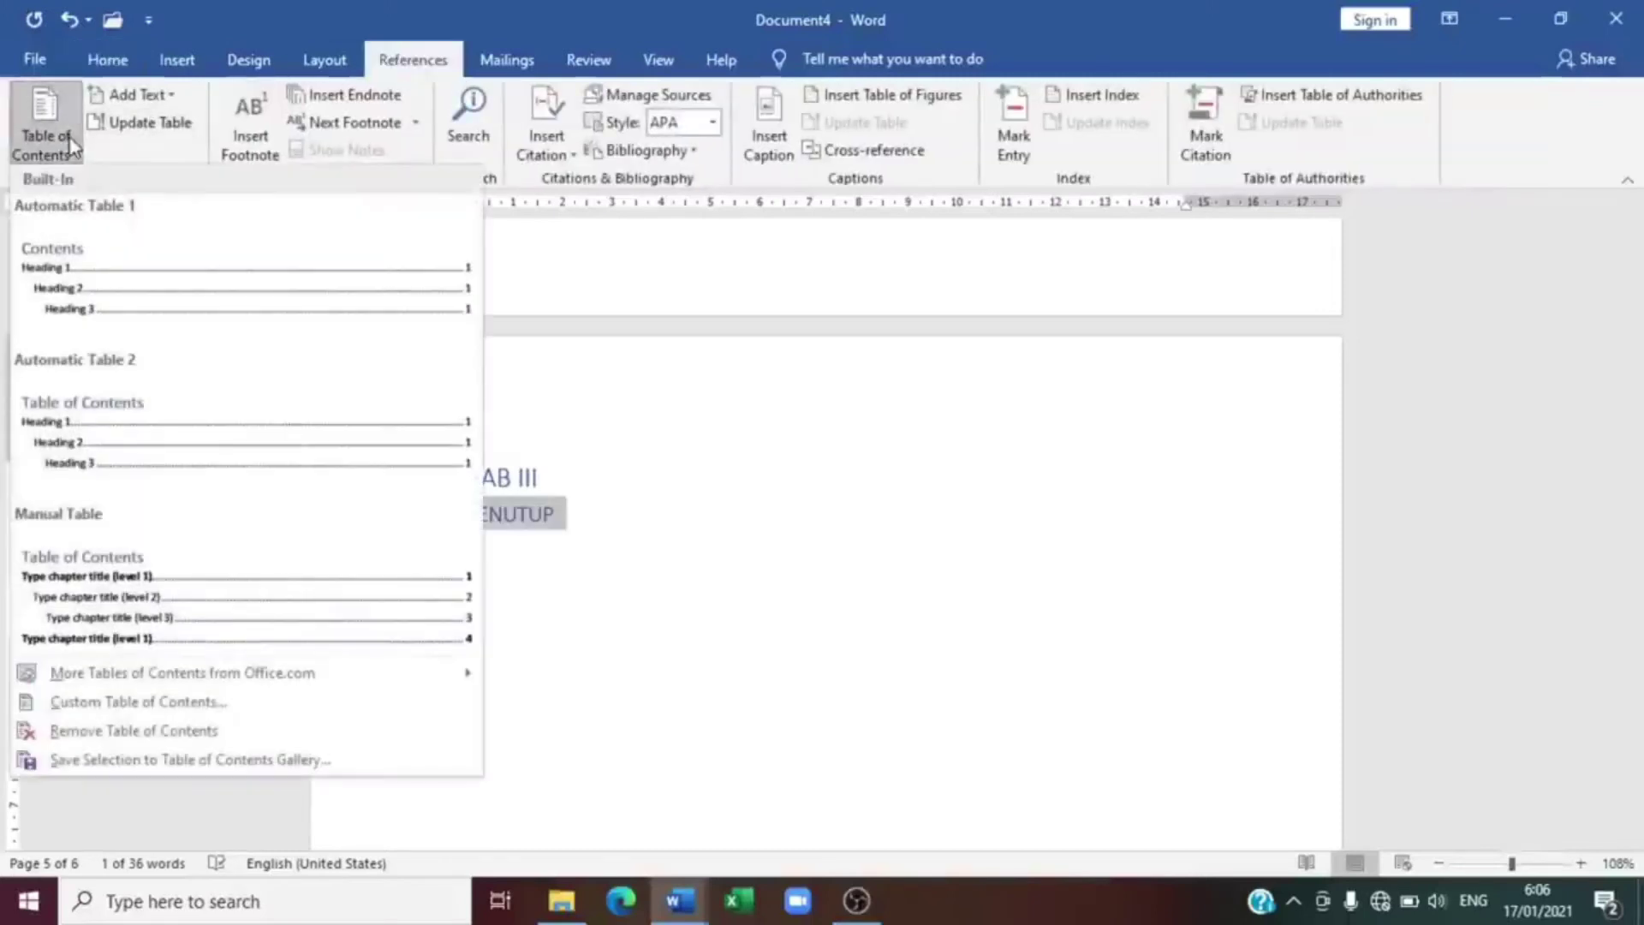
{"action": "left_click", "coordinate": [101, 260]}
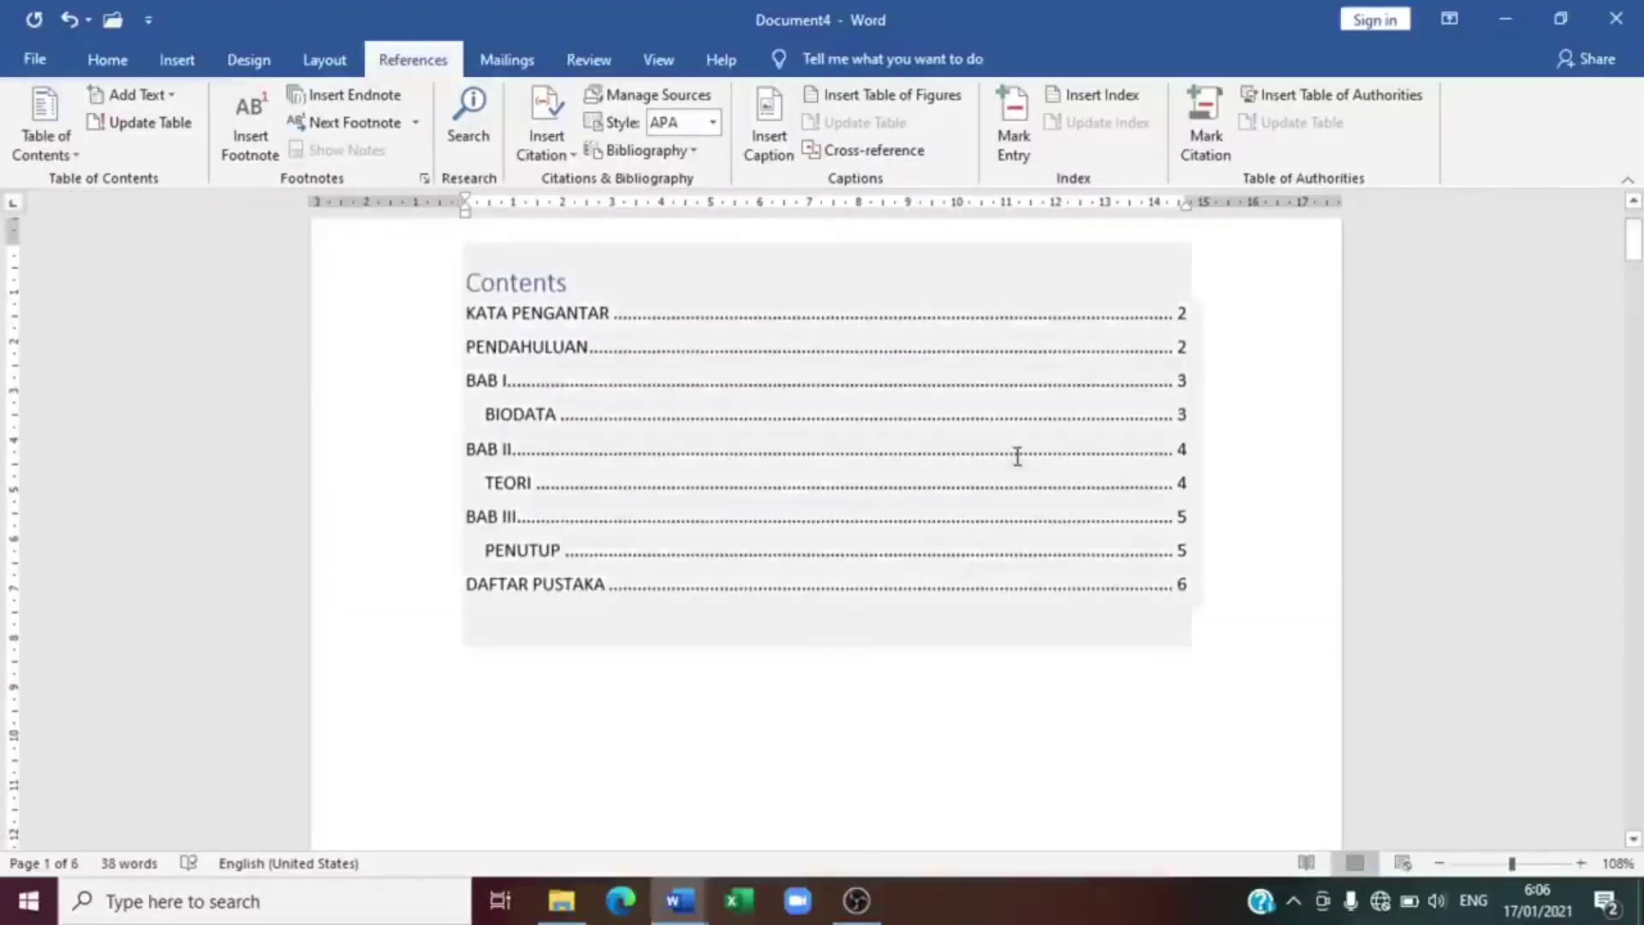
Examine the chapter and subheading entries in the rebuilt table of contents, from DAFTAR PUSTAKA up to PENDAHULUAN
{"action": "left_click", "coordinate": [502, 519]}
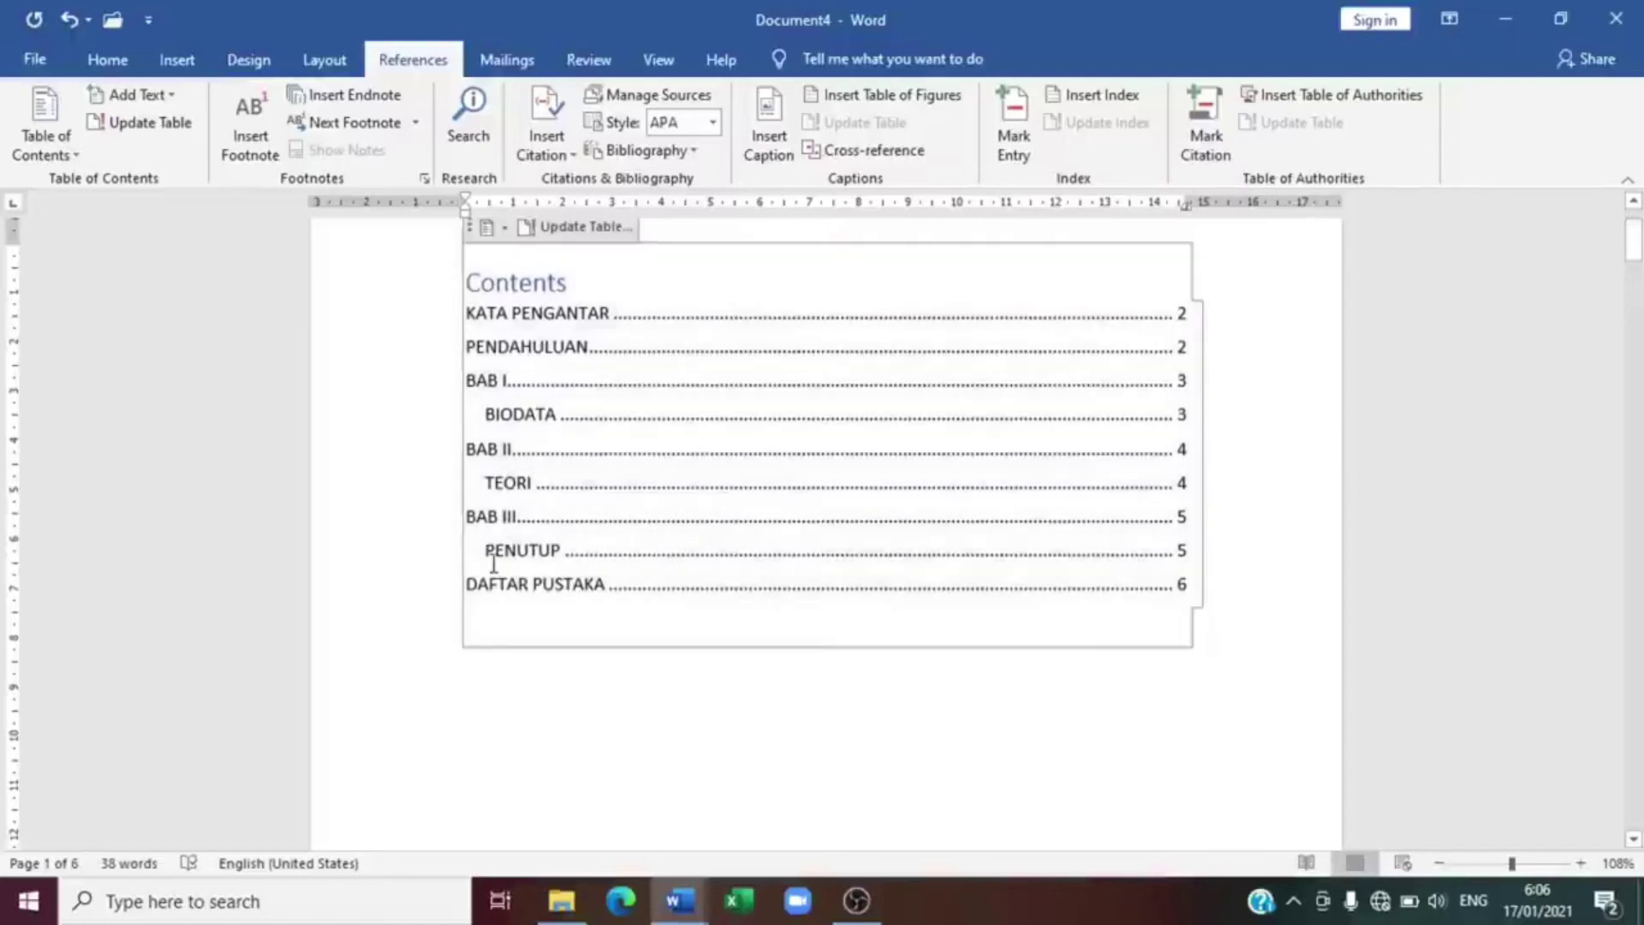
{"action": "double_click", "coordinate": [565, 552]}
{"action": "double_click", "coordinate": [576, 555]}
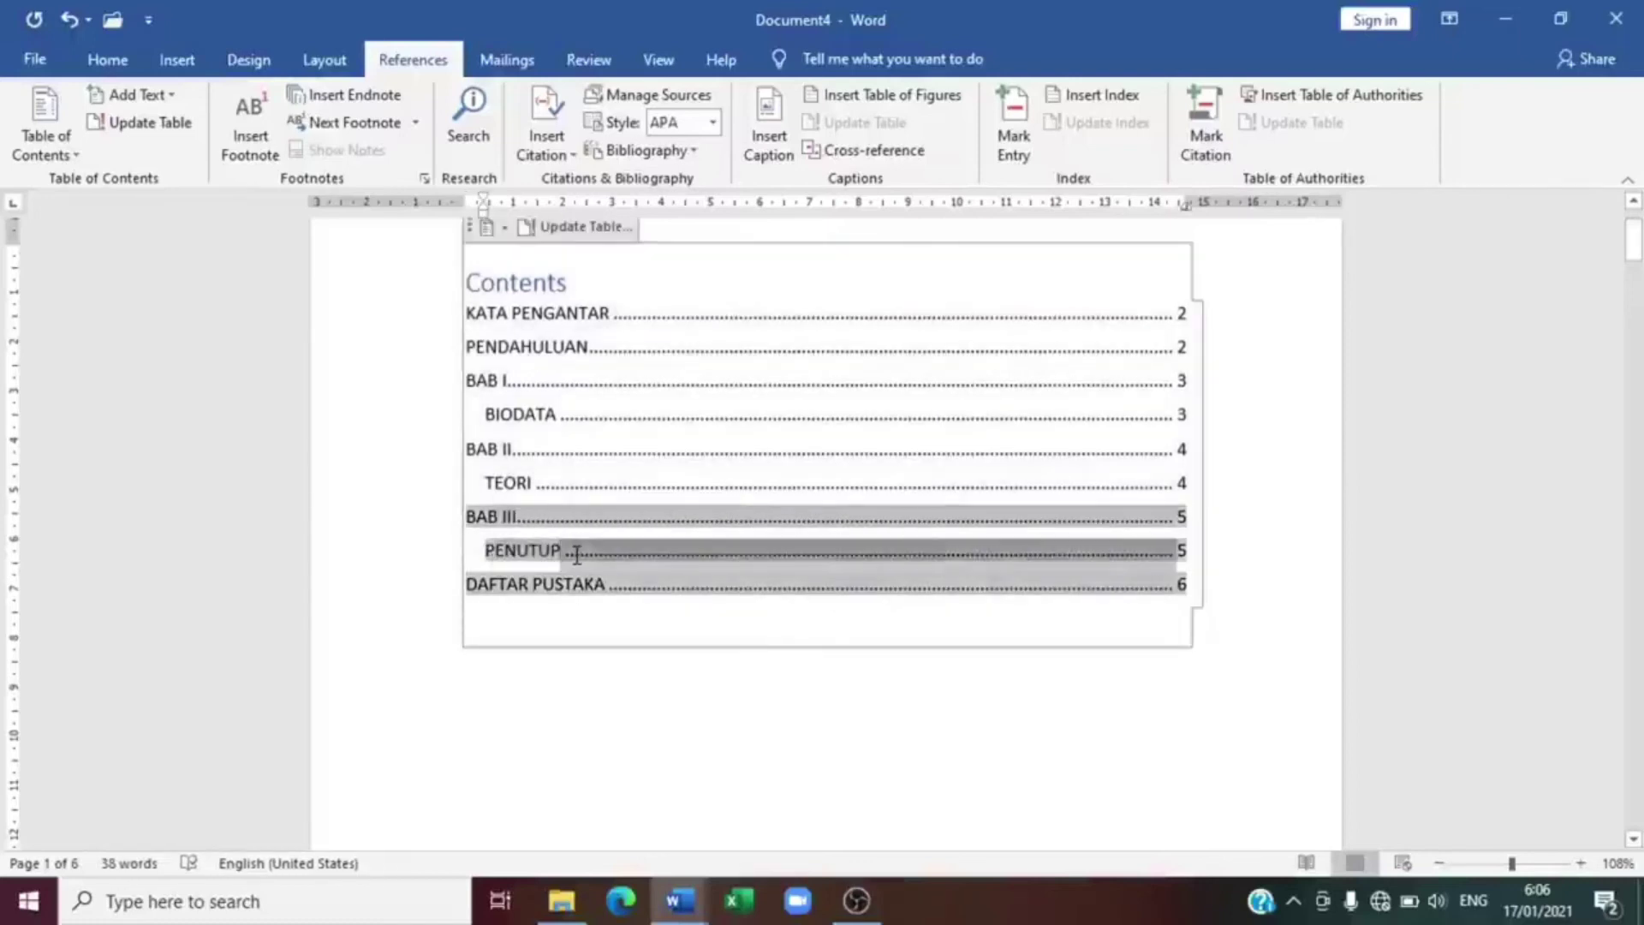
{"action": "left_click", "coordinate": [576, 555]}
{"action": "left_click_drag", "start_coordinate": [1635, 248], "coordinate": [1636, 257]}
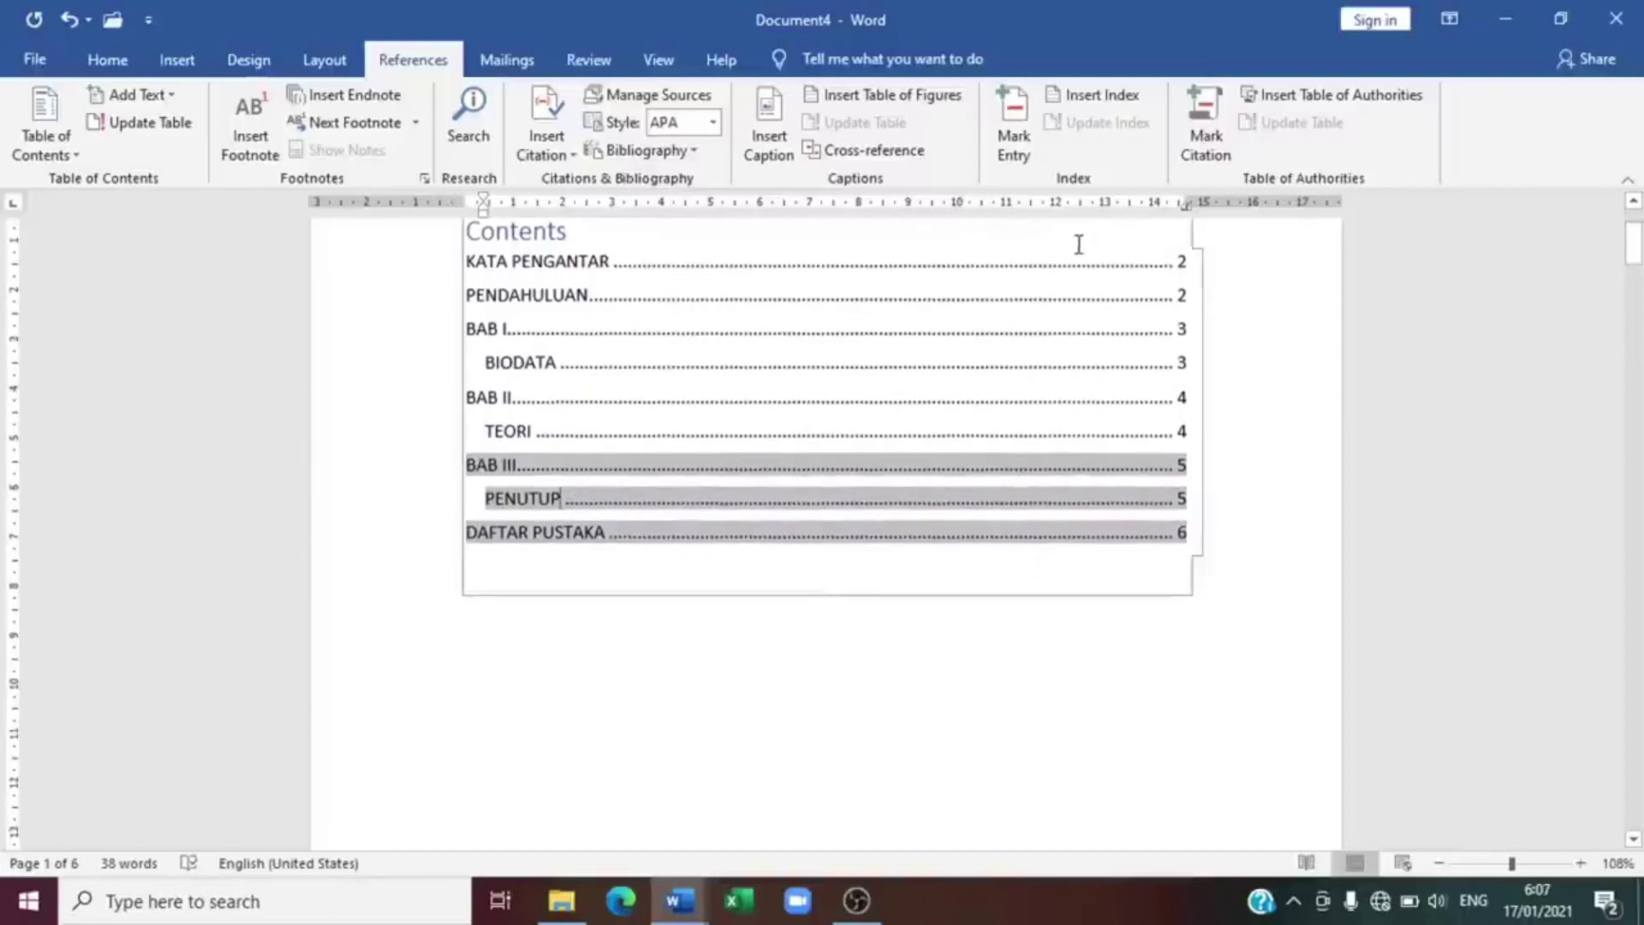
{"action": "scroll", "coordinate": [1002, 266], "scroll_direction": "up", "scroll_amount": 1}
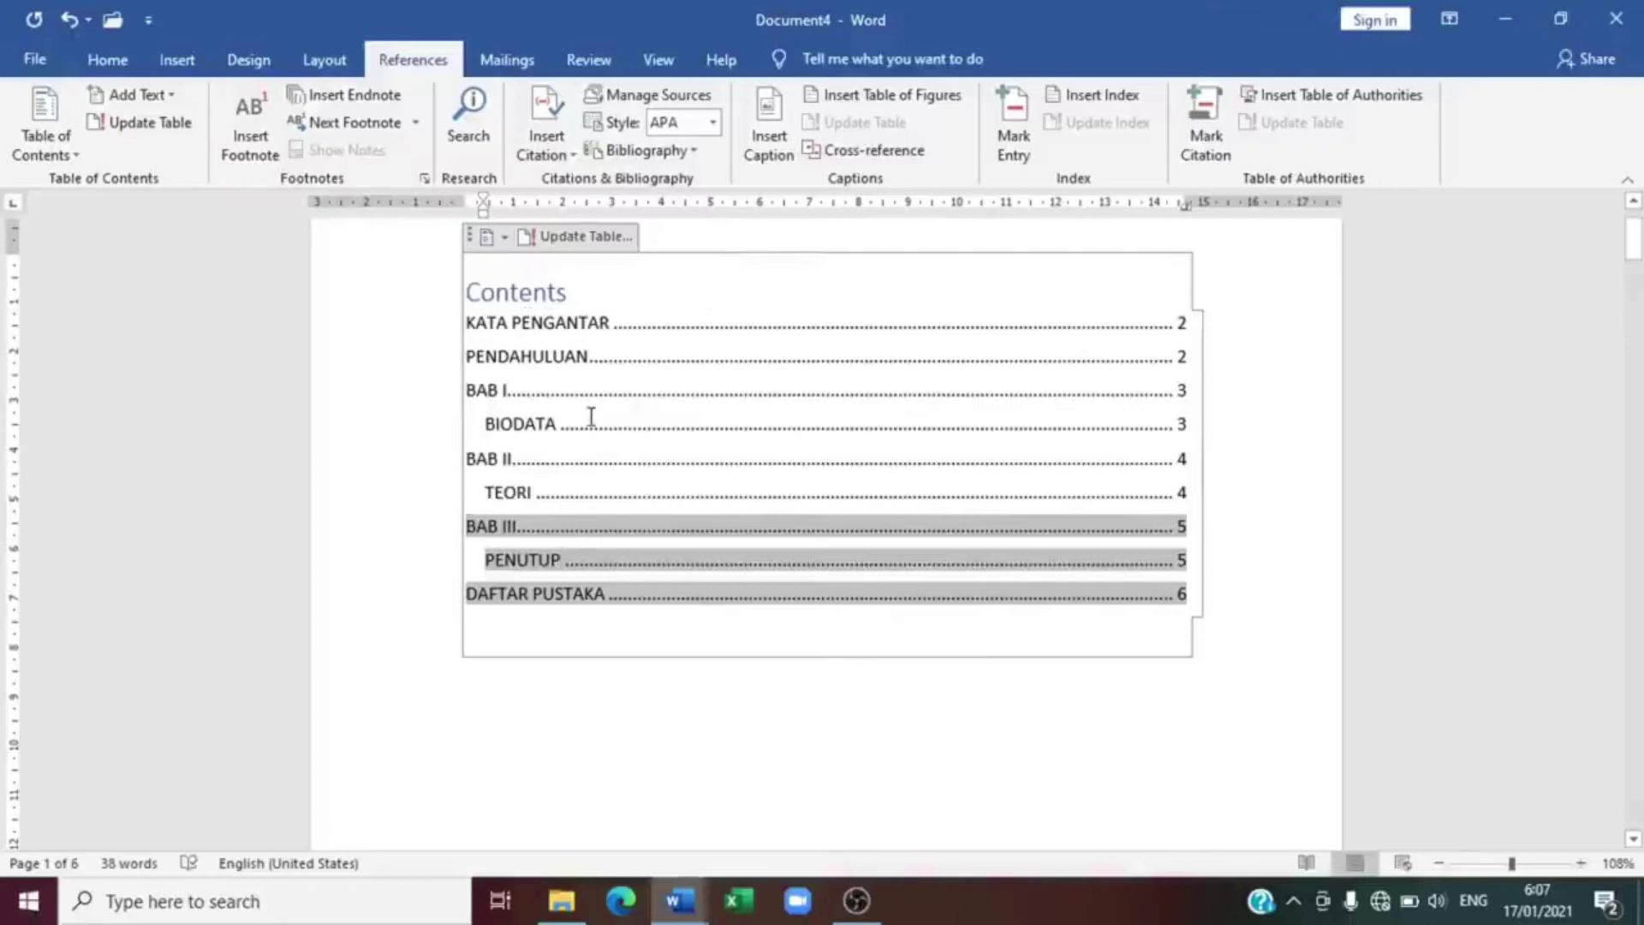
{"action": "key", "text": "shift+Up"}
{"action": "key", "text": "shift+Up"}
{"action": "key", "text": "shift+Up"}
{"action": "key", "text": "shift+Up"}
{"action": "key", "text": "shift+Up"}
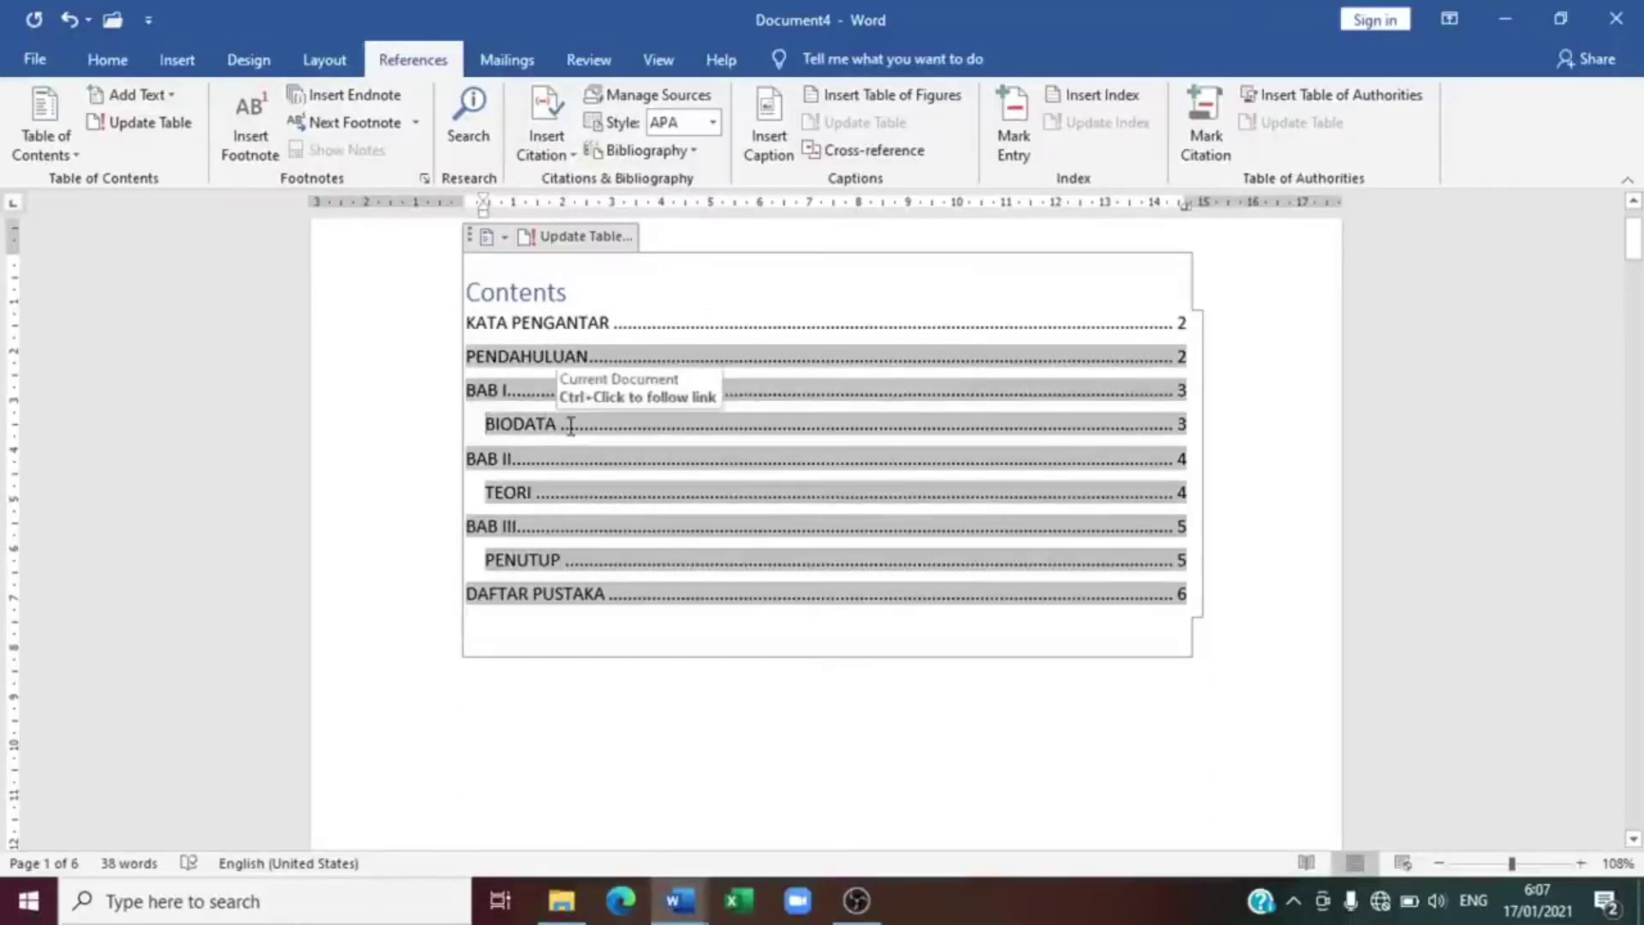
Add two lines, PERUSAHAAN and PRIBADI, below the BIODATA subheading in BAB I
{"action": "left_click_drag", "start_coordinate": [1633, 238], "coordinate": [1635, 441]}
{"action": "left_click", "coordinate": [742, 315]}
{"action": "key", "text": "Return"}
{"action": "type", "text": "PERUSA"}
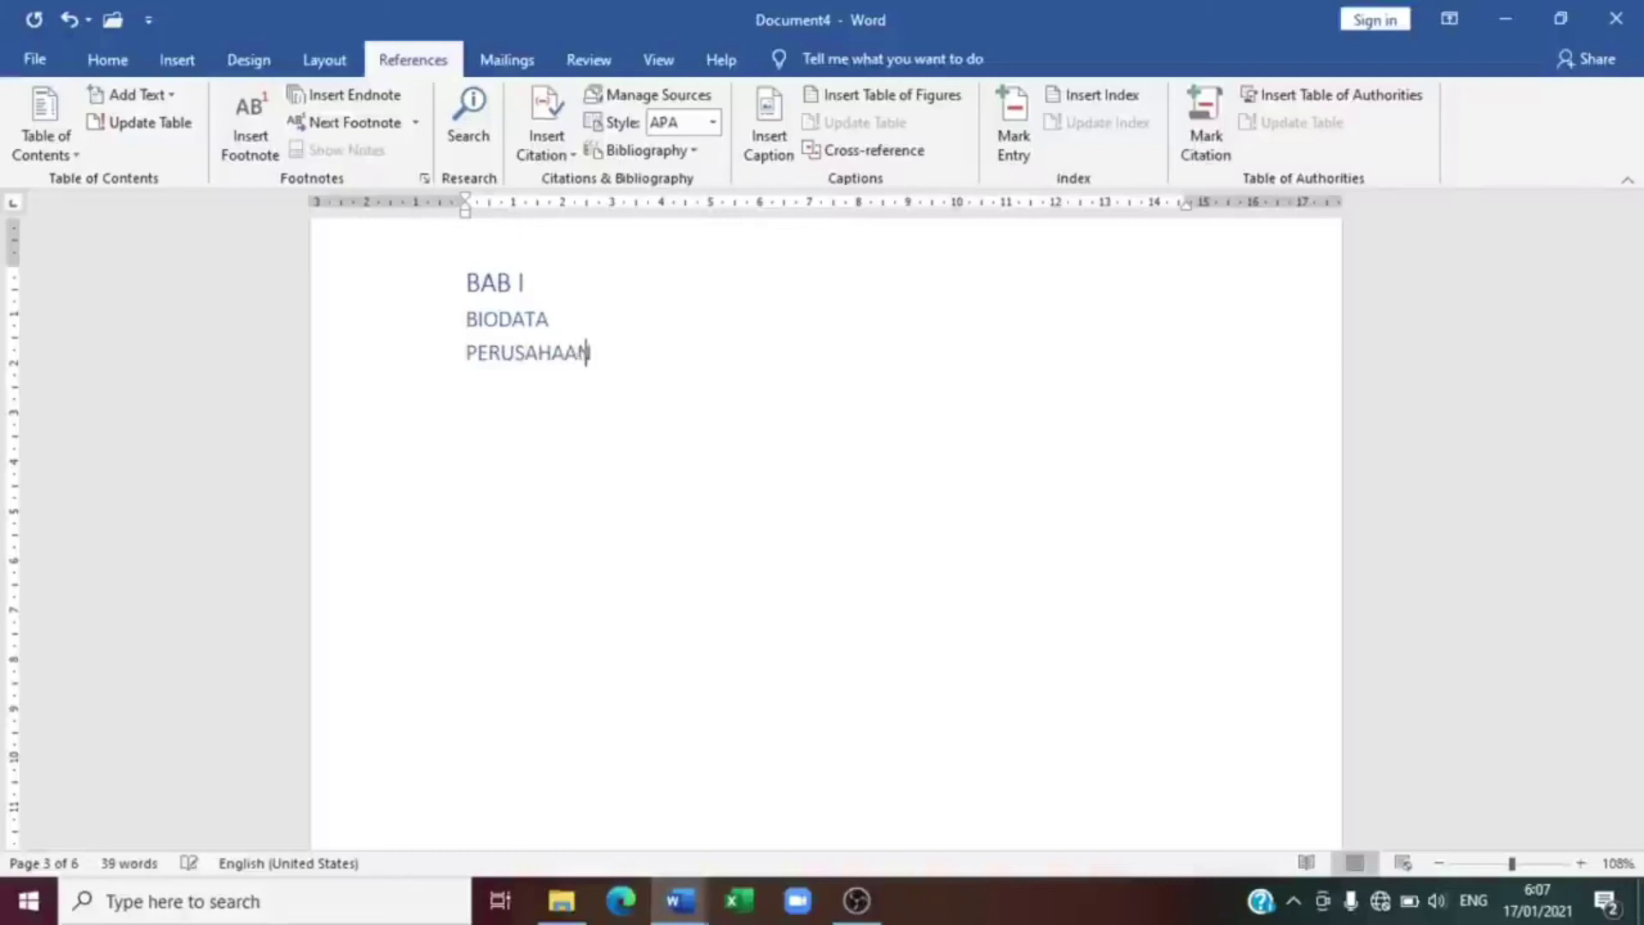
{"action": "type", "text": "HAAN"}
{"action": "key", "text": "Return"}
{"action": "type", "text": "PRIBADI"}
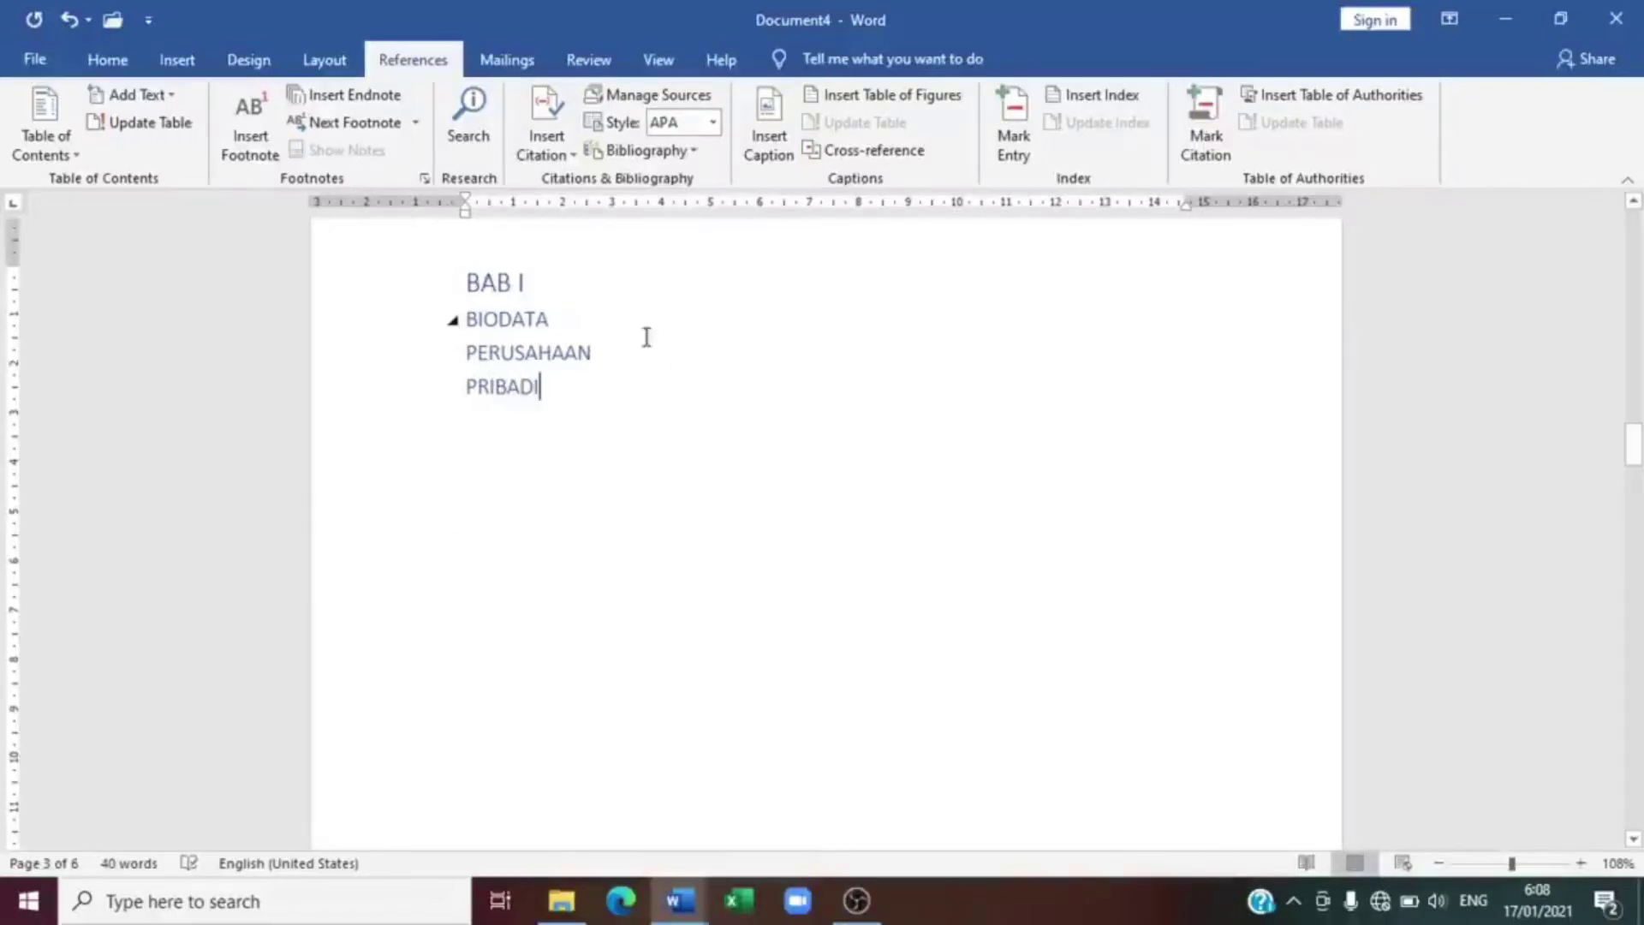
Apply the Heading 3 style to the PERUSAHAAN and PRIBADI lines below BIODATA
{"action": "left_click_drag", "start_coordinate": [540, 388], "coordinate": [451, 356]}
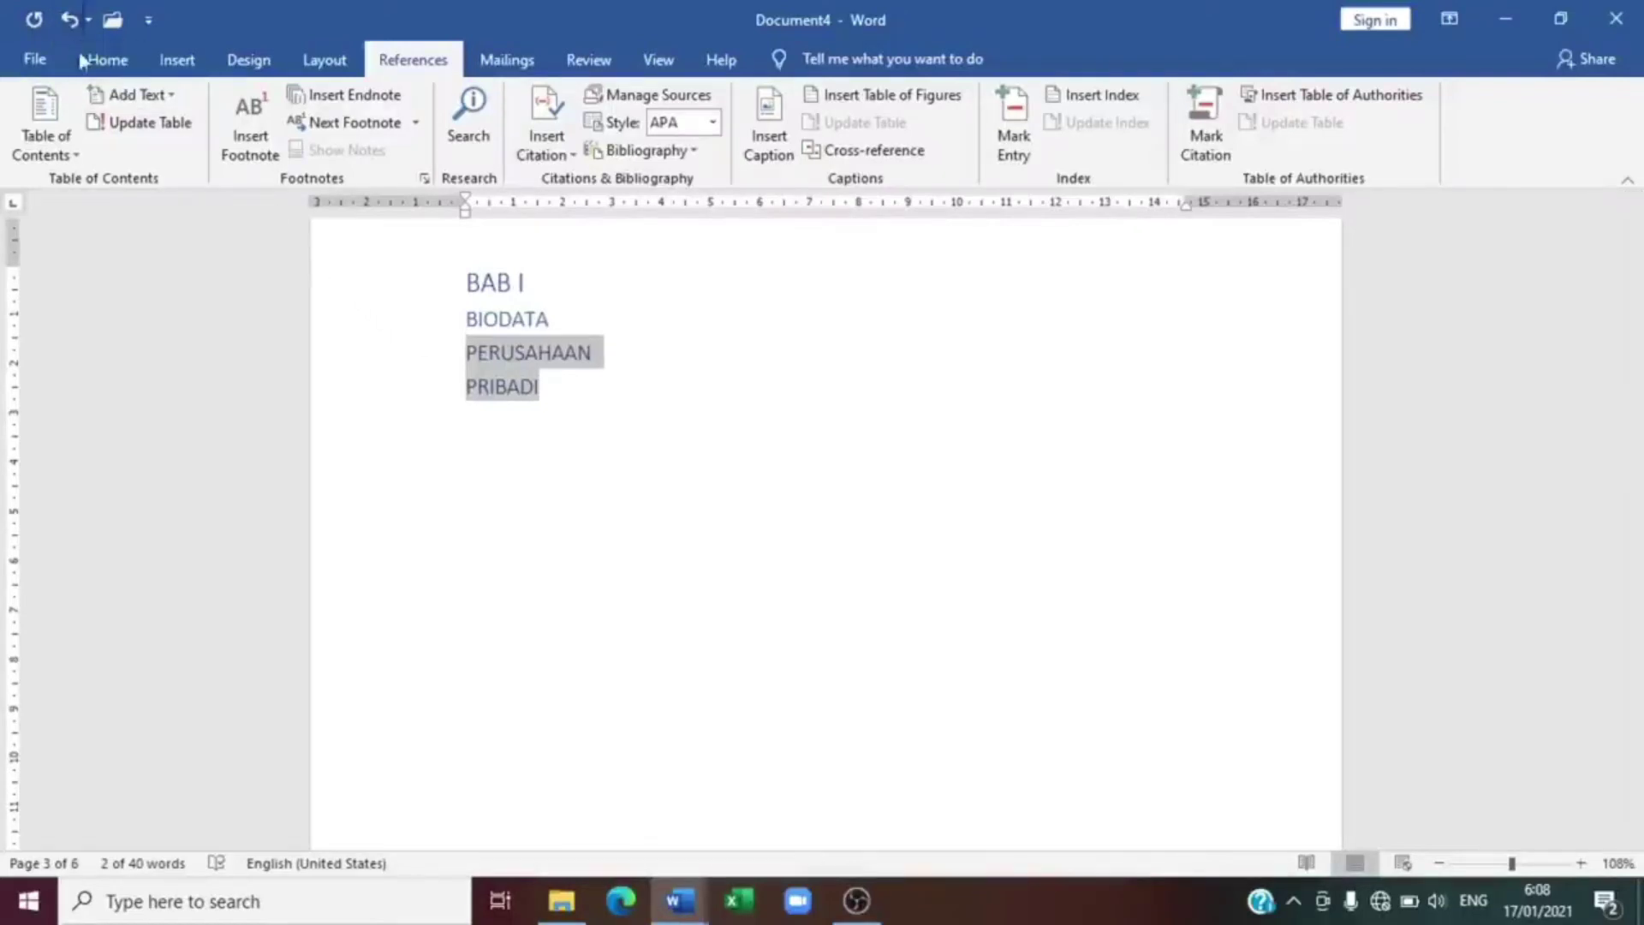
{"action": "left_click", "coordinate": [103, 60]}
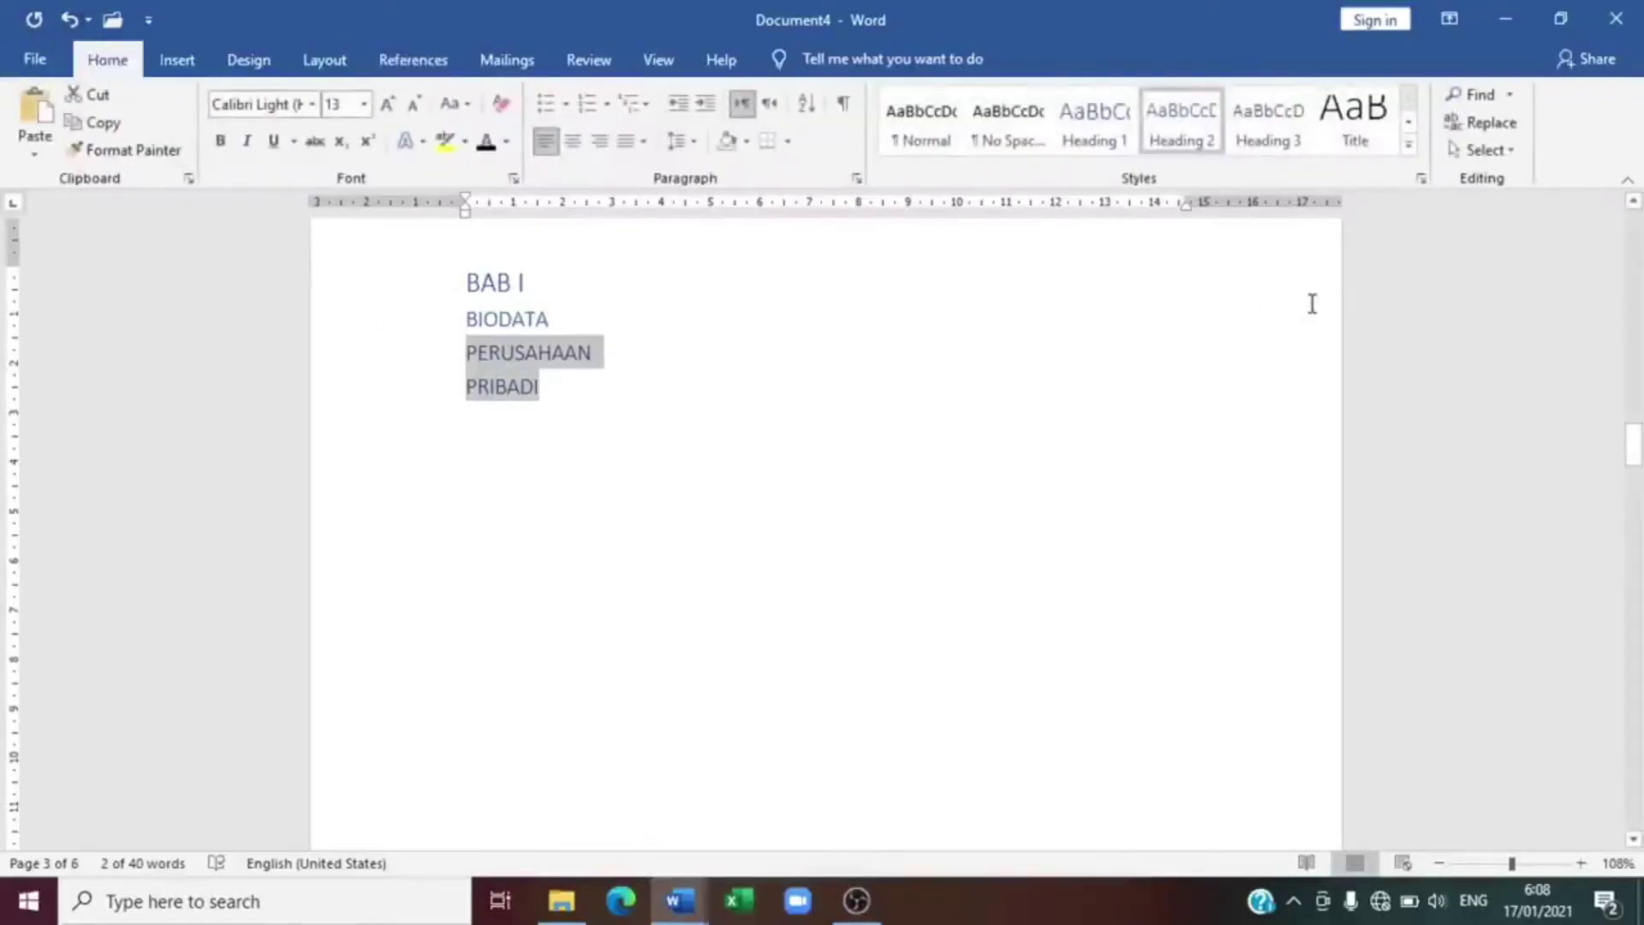
{"action": "left_click", "coordinate": [1256, 142]}
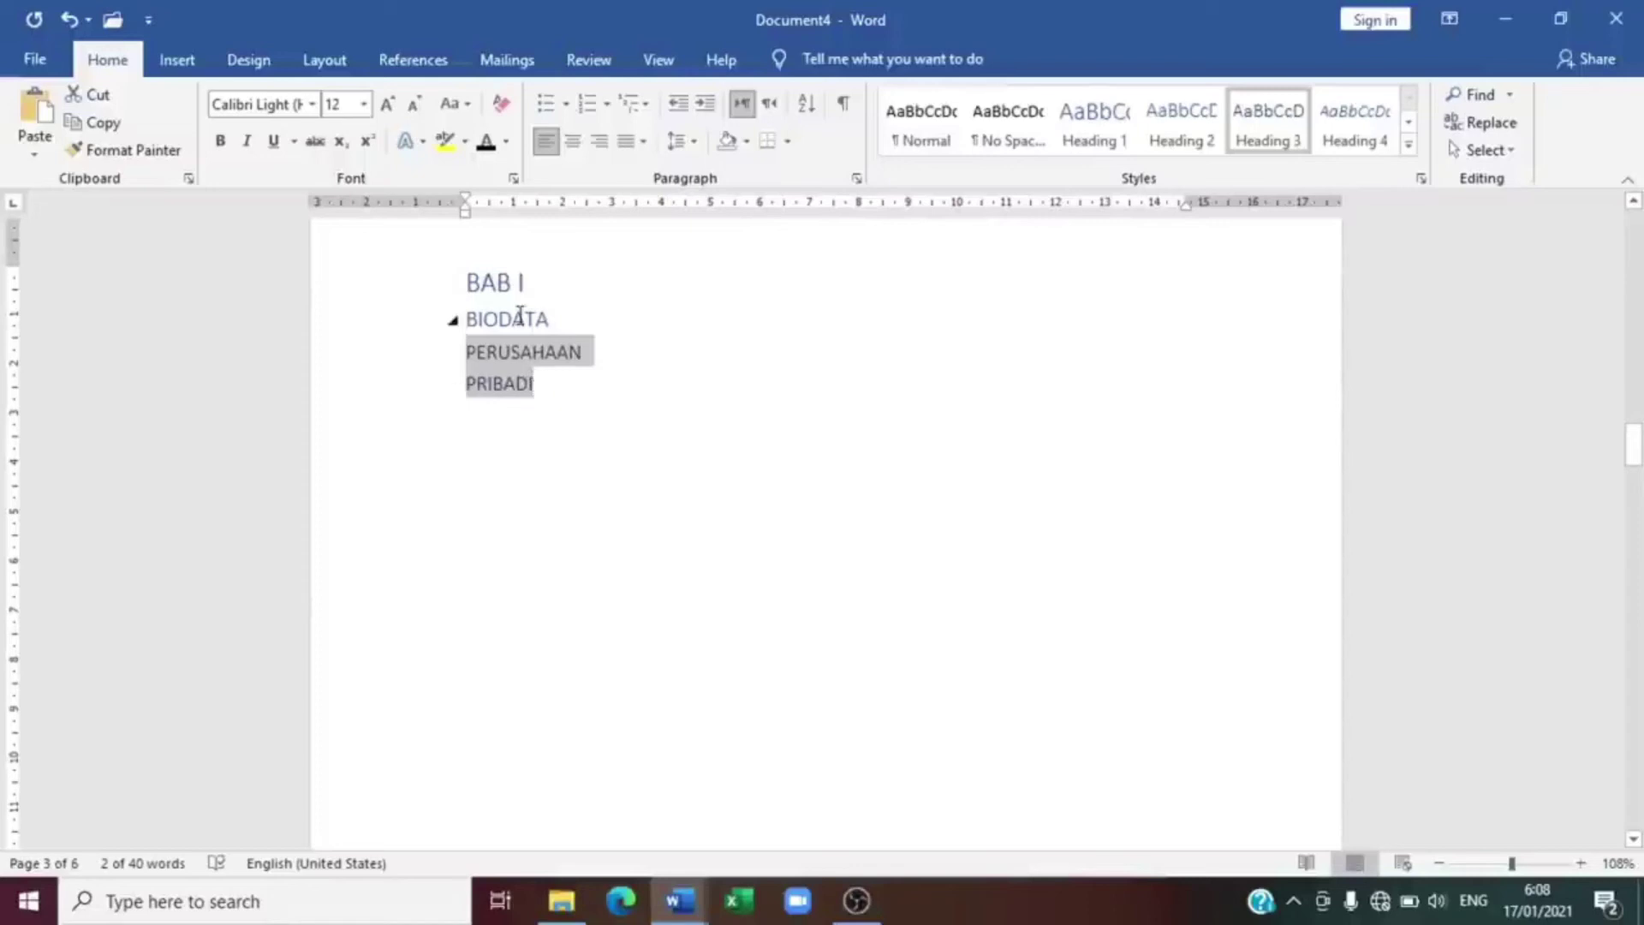
Check the heading levels of BAB I and BIODATA, and reapply Heading 3 to the PERUSAHAAN and PRIBADI lines
{"action": "left_click_drag", "start_coordinate": [531, 285], "coordinate": [463, 285]}
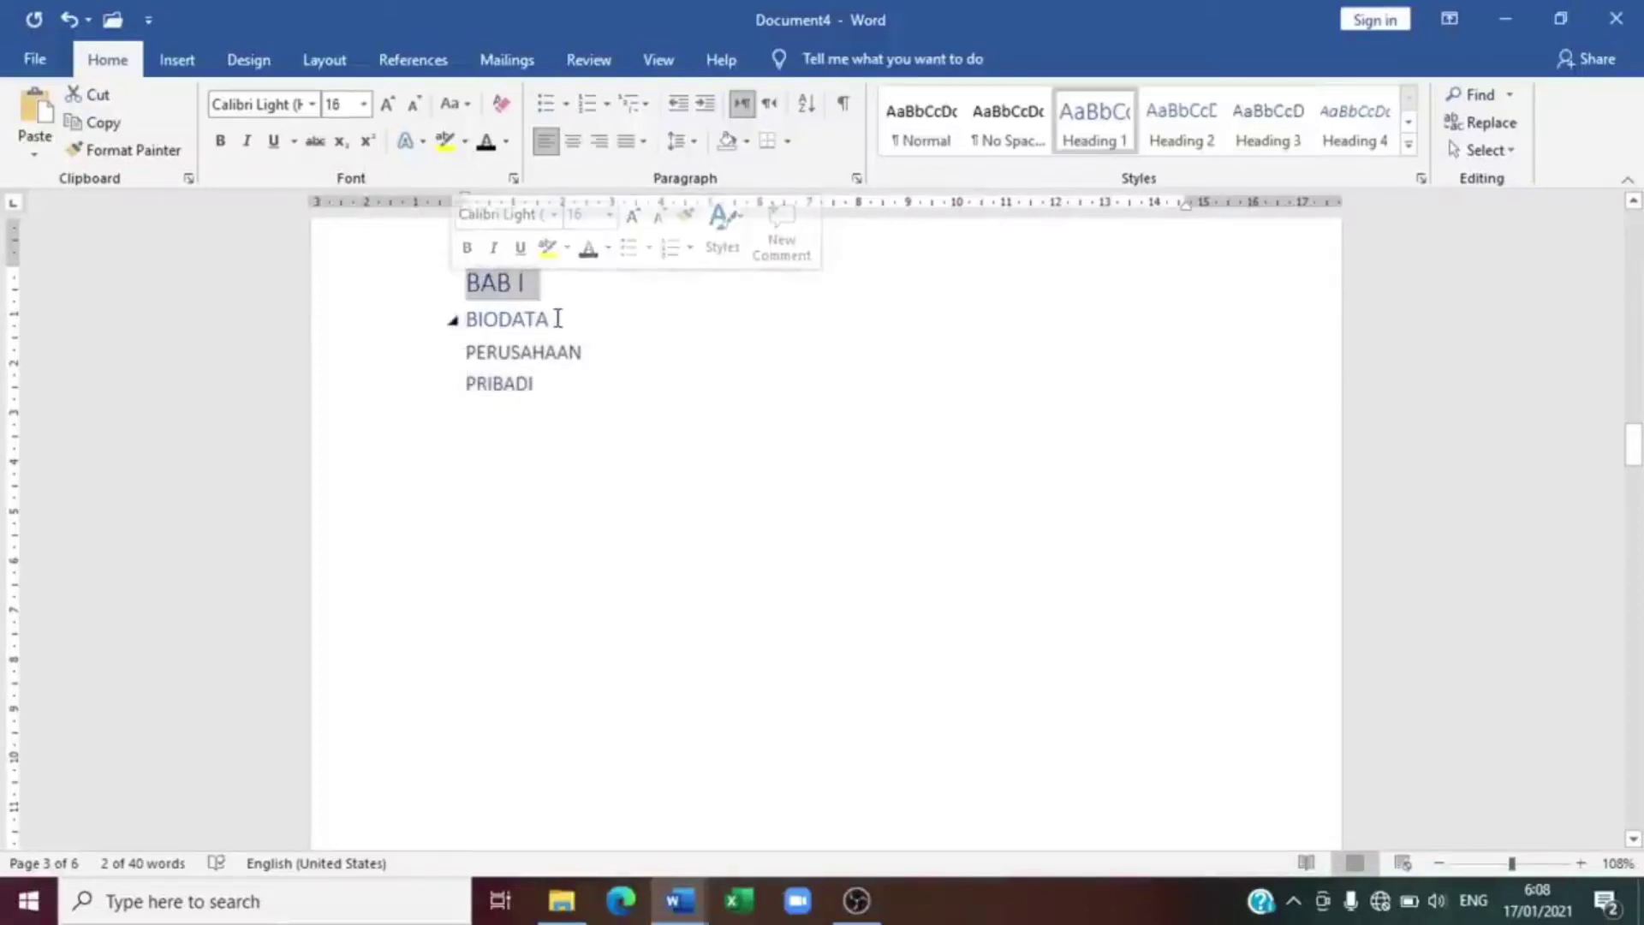
{"action": "left_click_drag", "start_coordinate": [557, 319], "coordinate": [459, 324]}
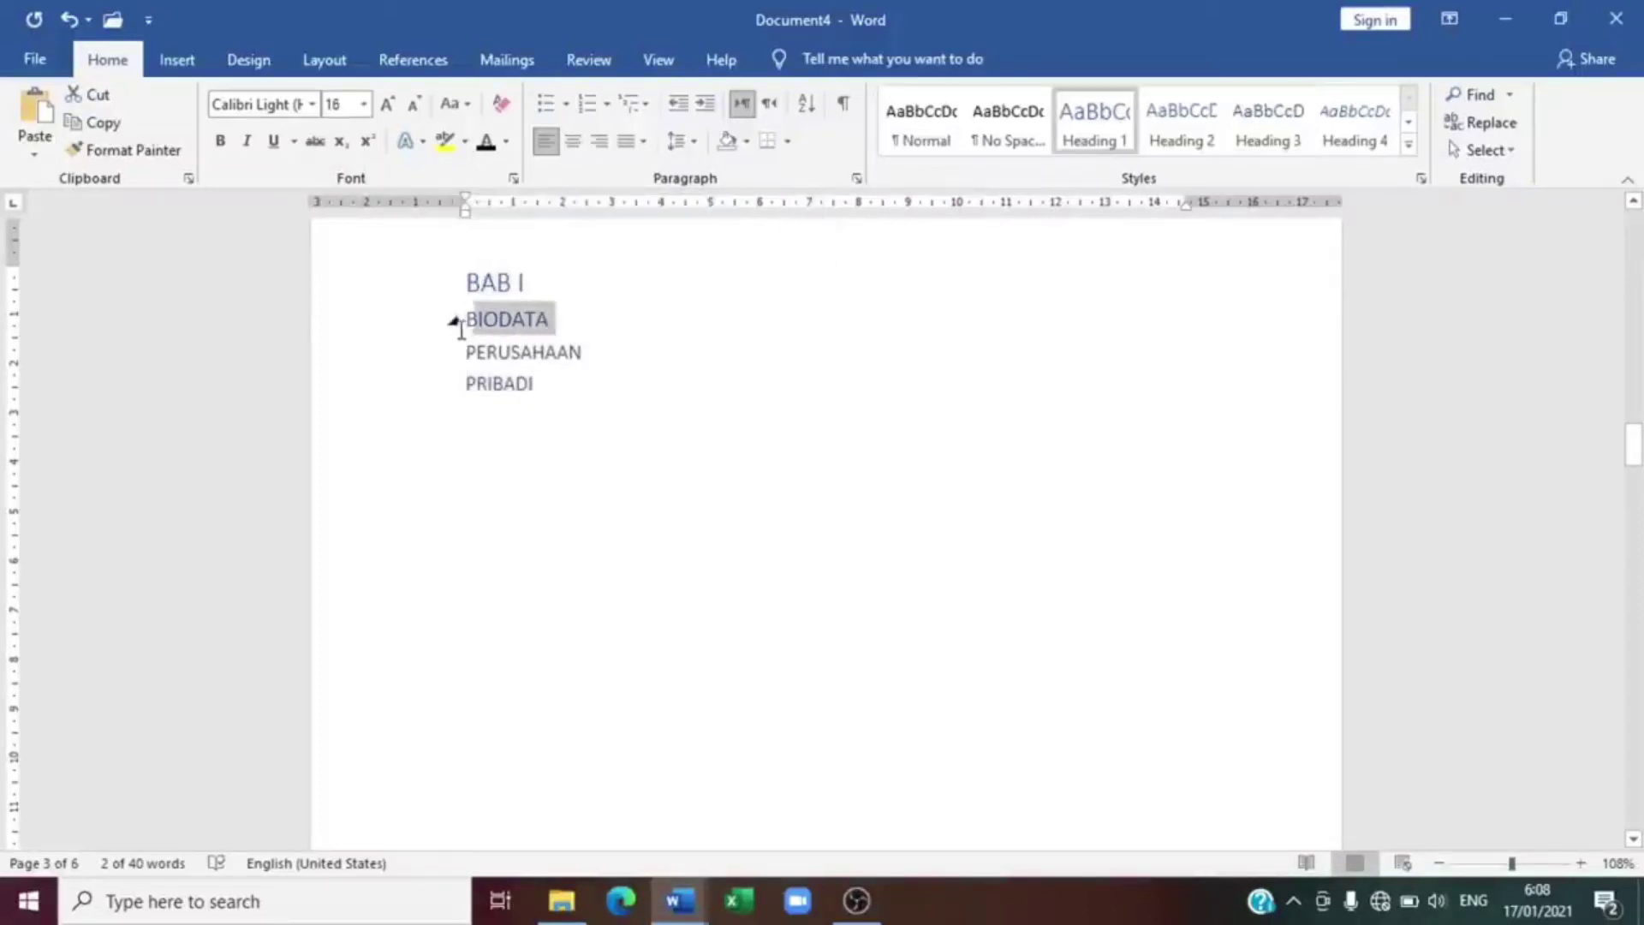
{"action": "left_click", "coordinate": [532, 382]}
{"action": "left_click_drag", "start_coordinate": [518, 379], "coordinate": [468, 364]}
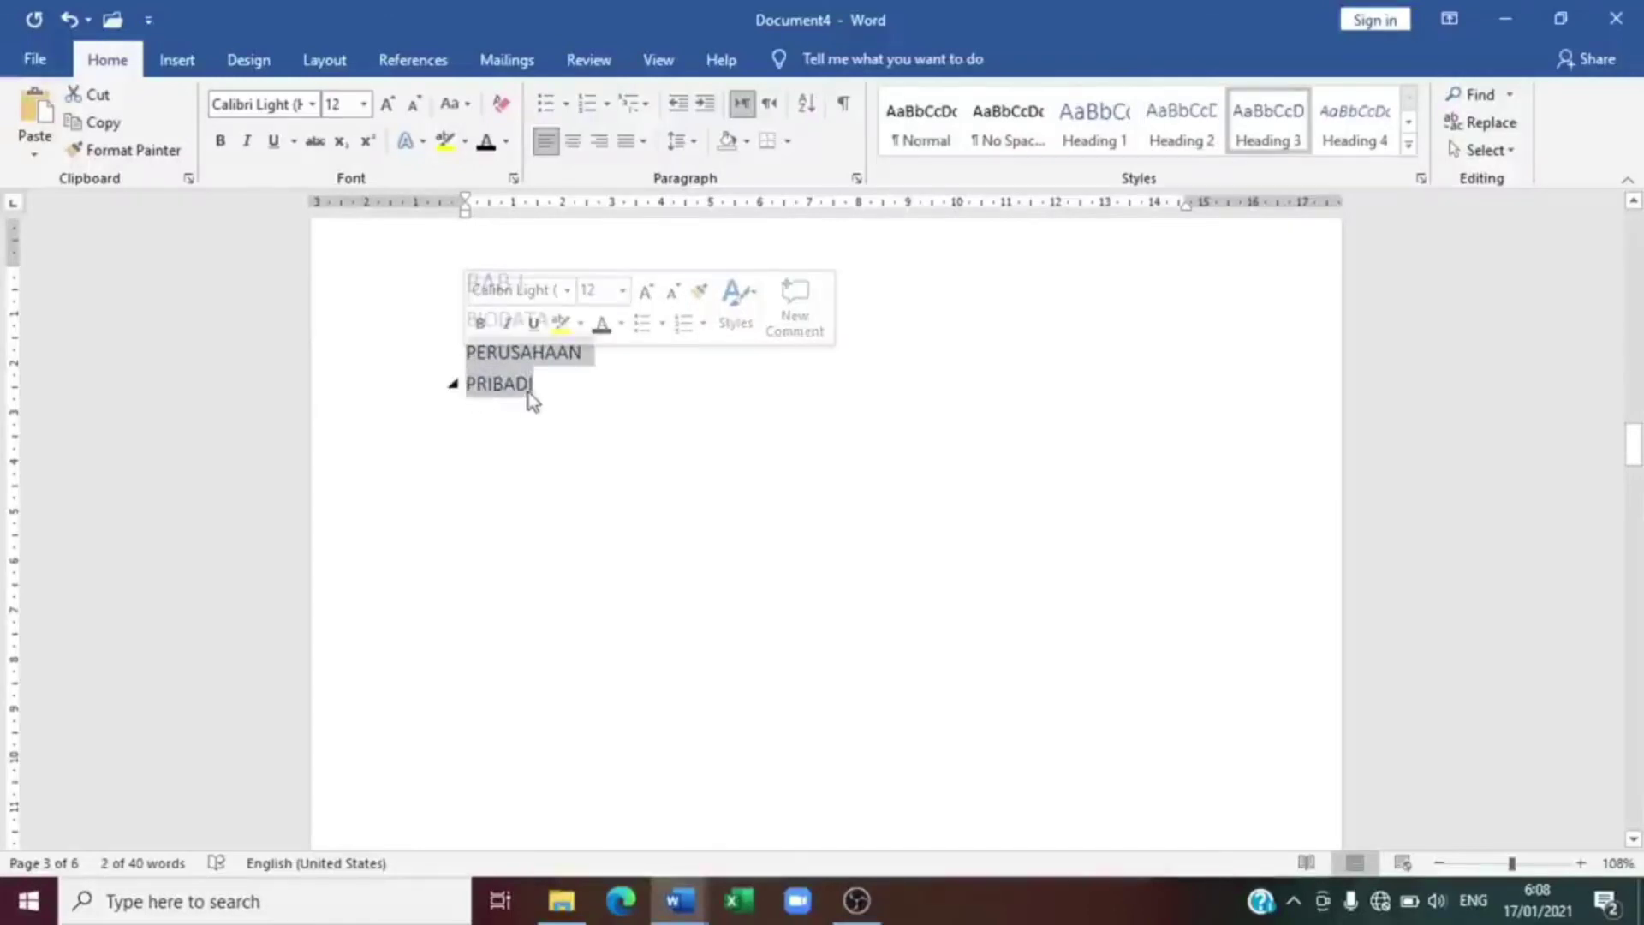
{"action": "left_click", "coordinate": [1250, 135]}
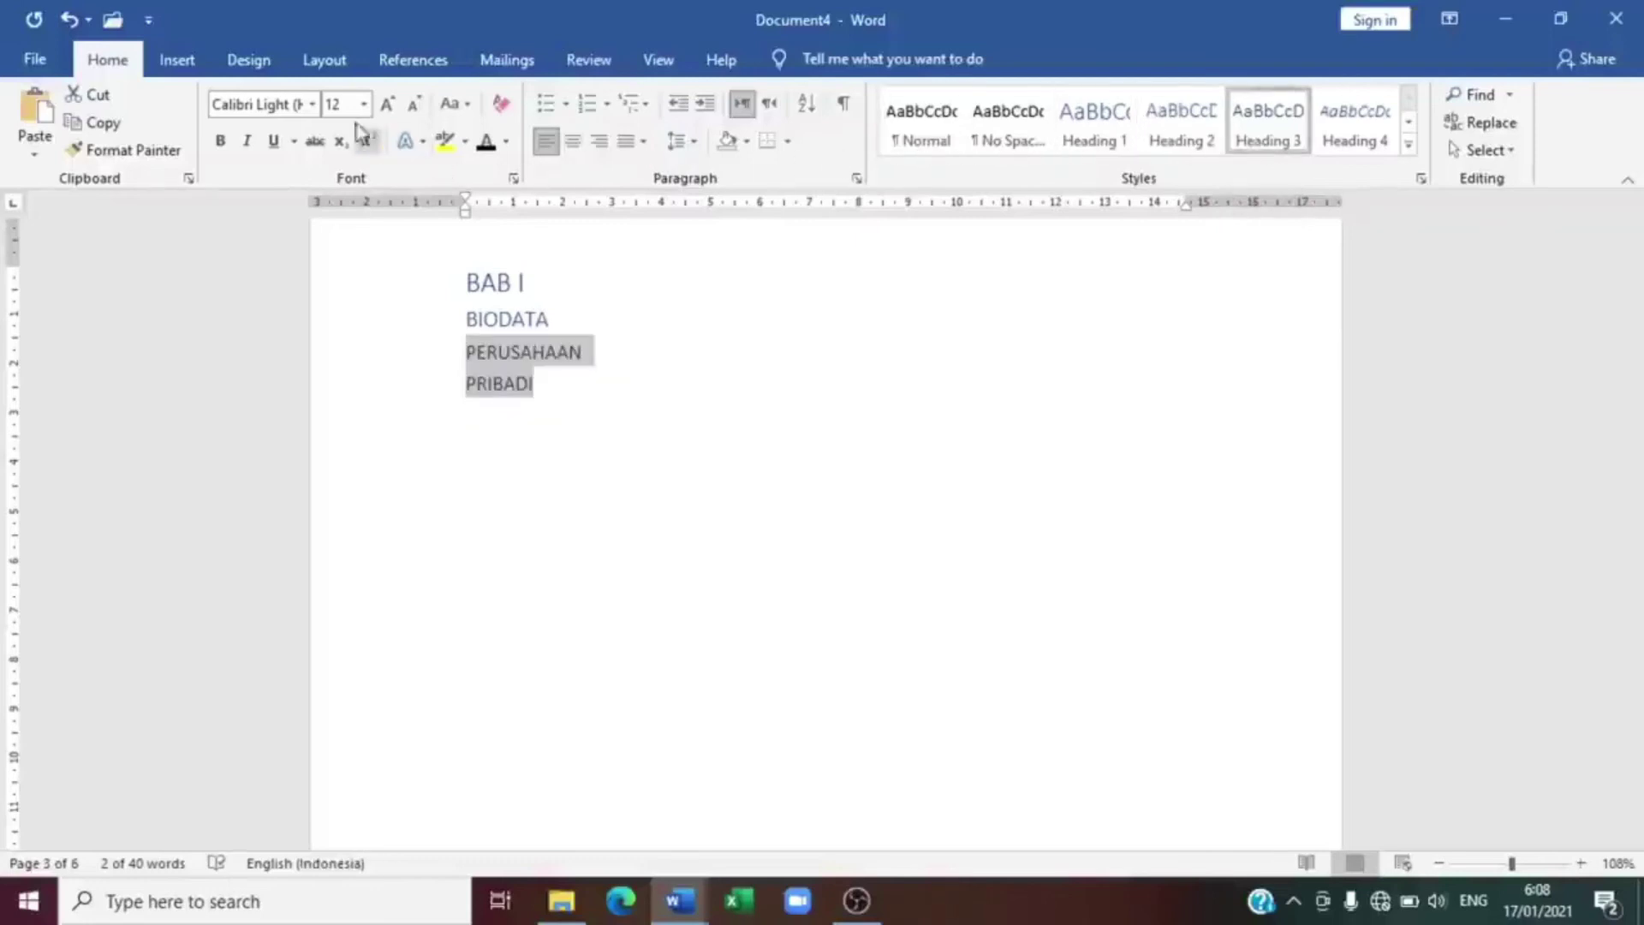
Rebuild the table of contents with Automatic Table 1 and check the PERUSAHAAN and PRIBADI entries under BIODATA
{"action": "left_click", "coordinate": [435, 65]}
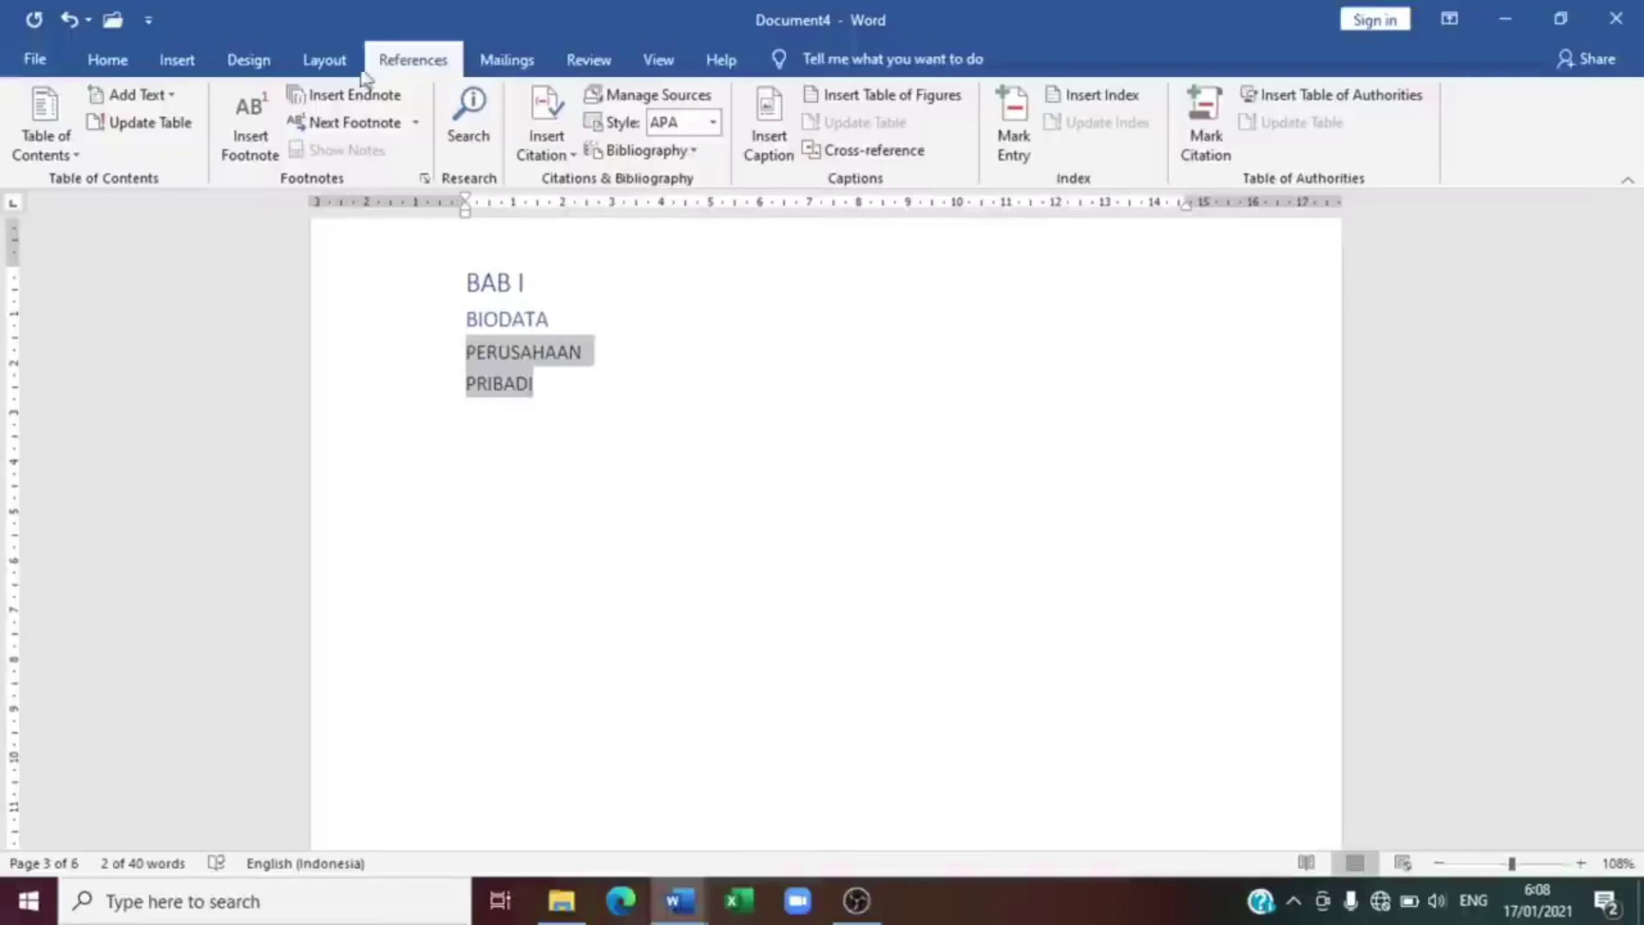
{"action": "left_click", "coordinate": [50, 156]}
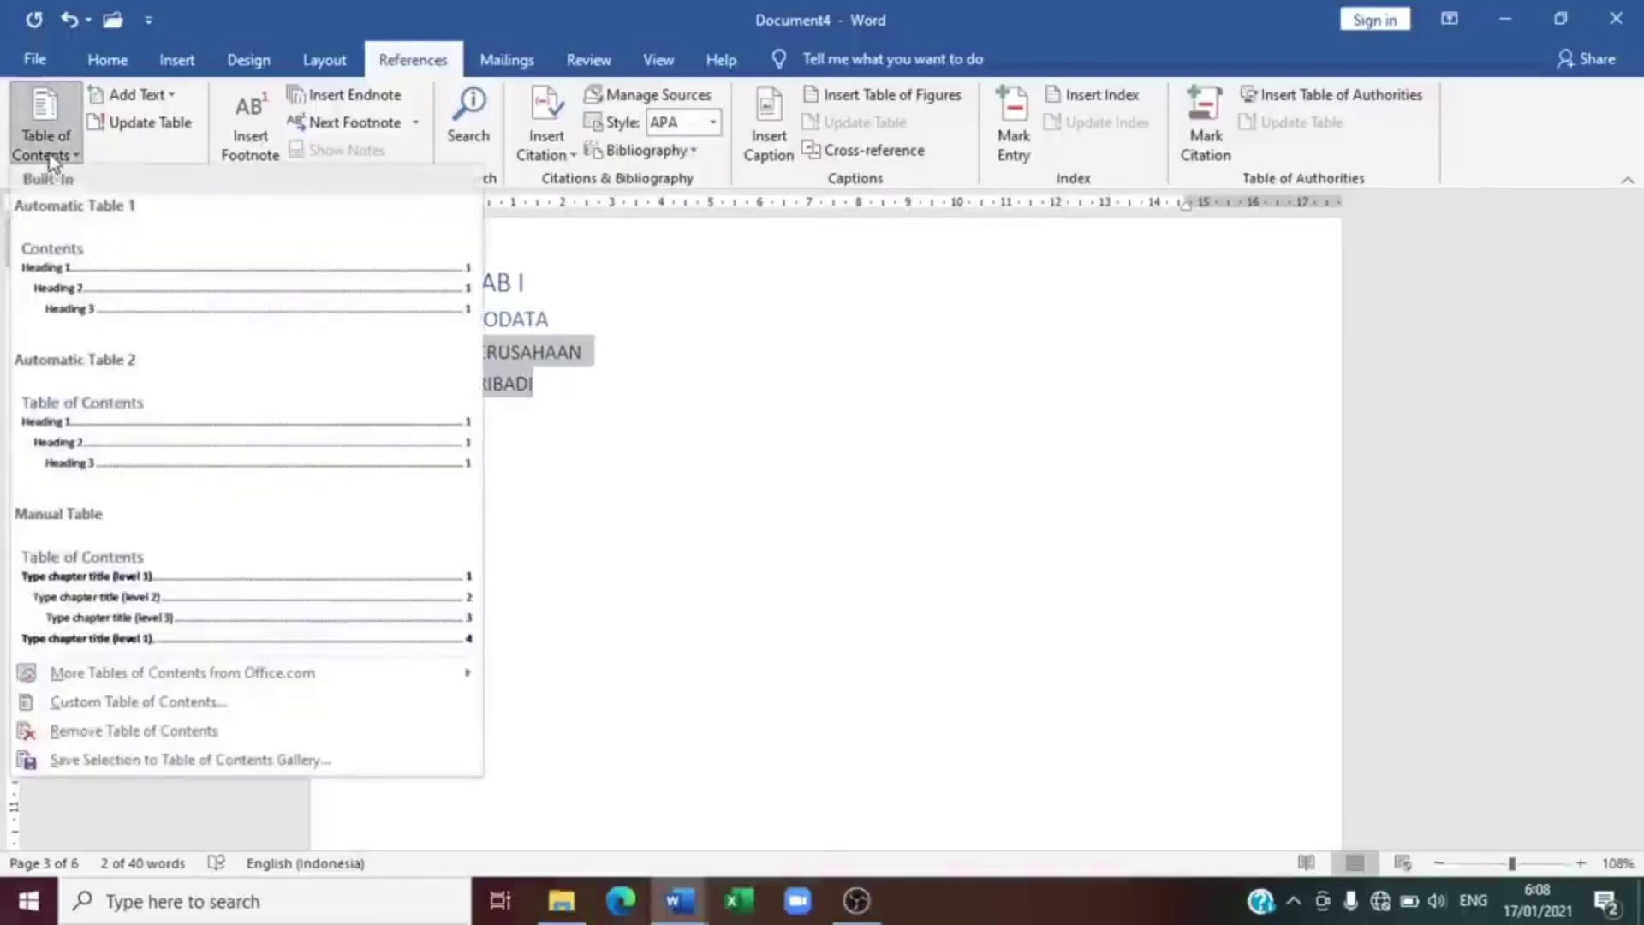
{"action": "left_click", "coordinate": [90, 246]}
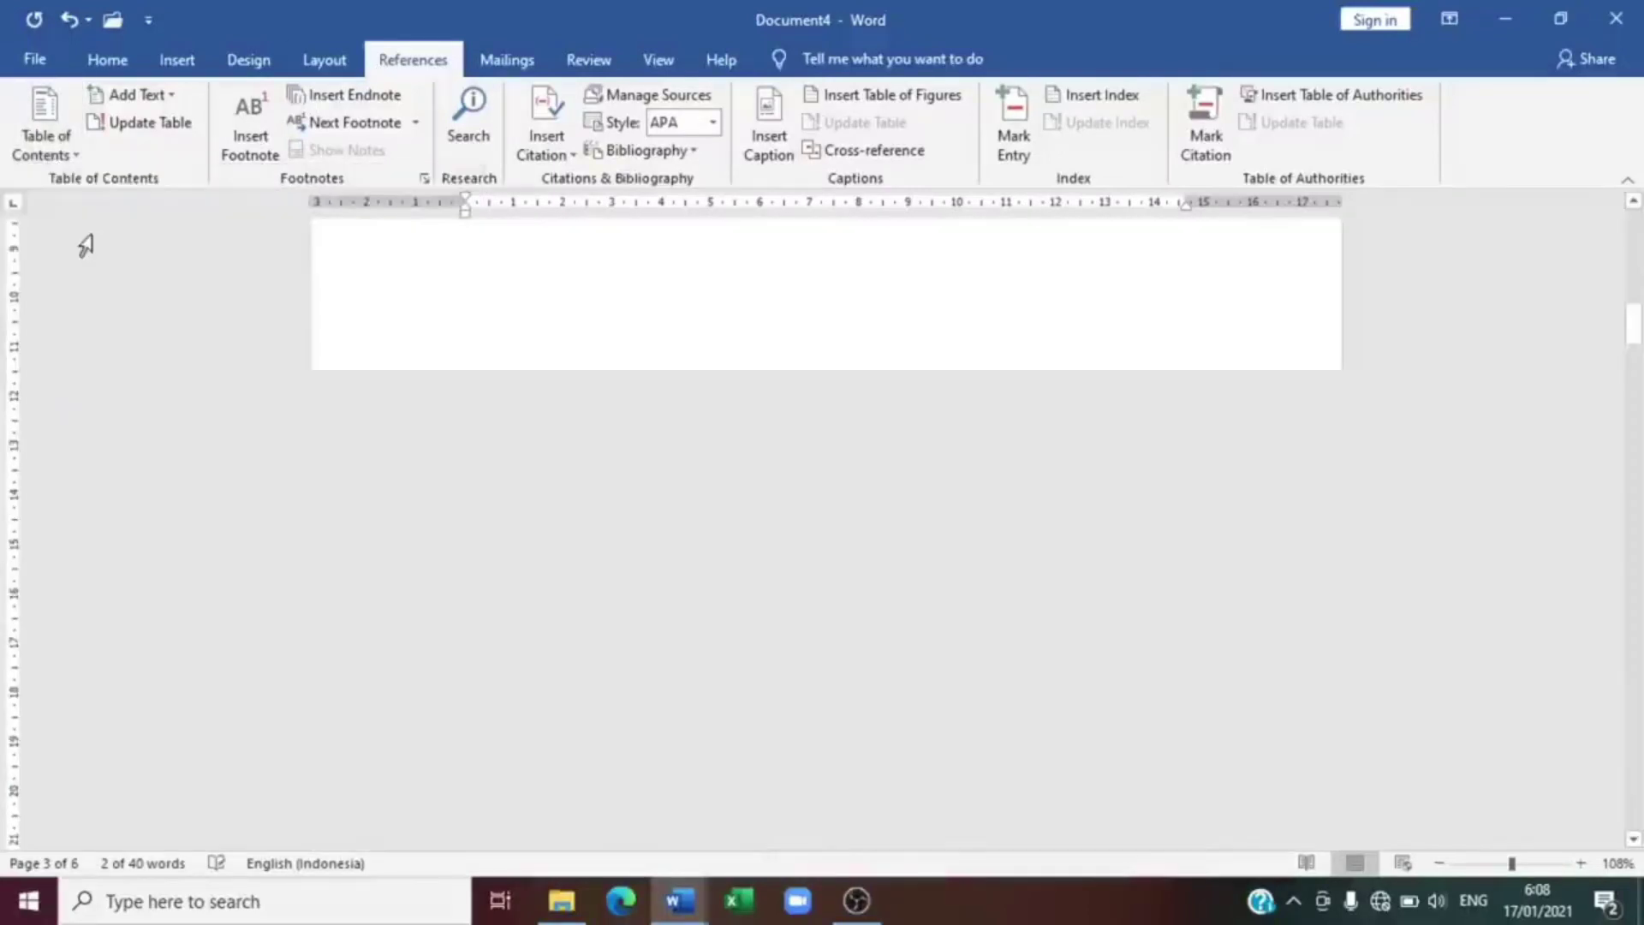
{"action": "left_click_drag", "start_coordinate": [1635, 318], "coordinate": [1635, 236]}
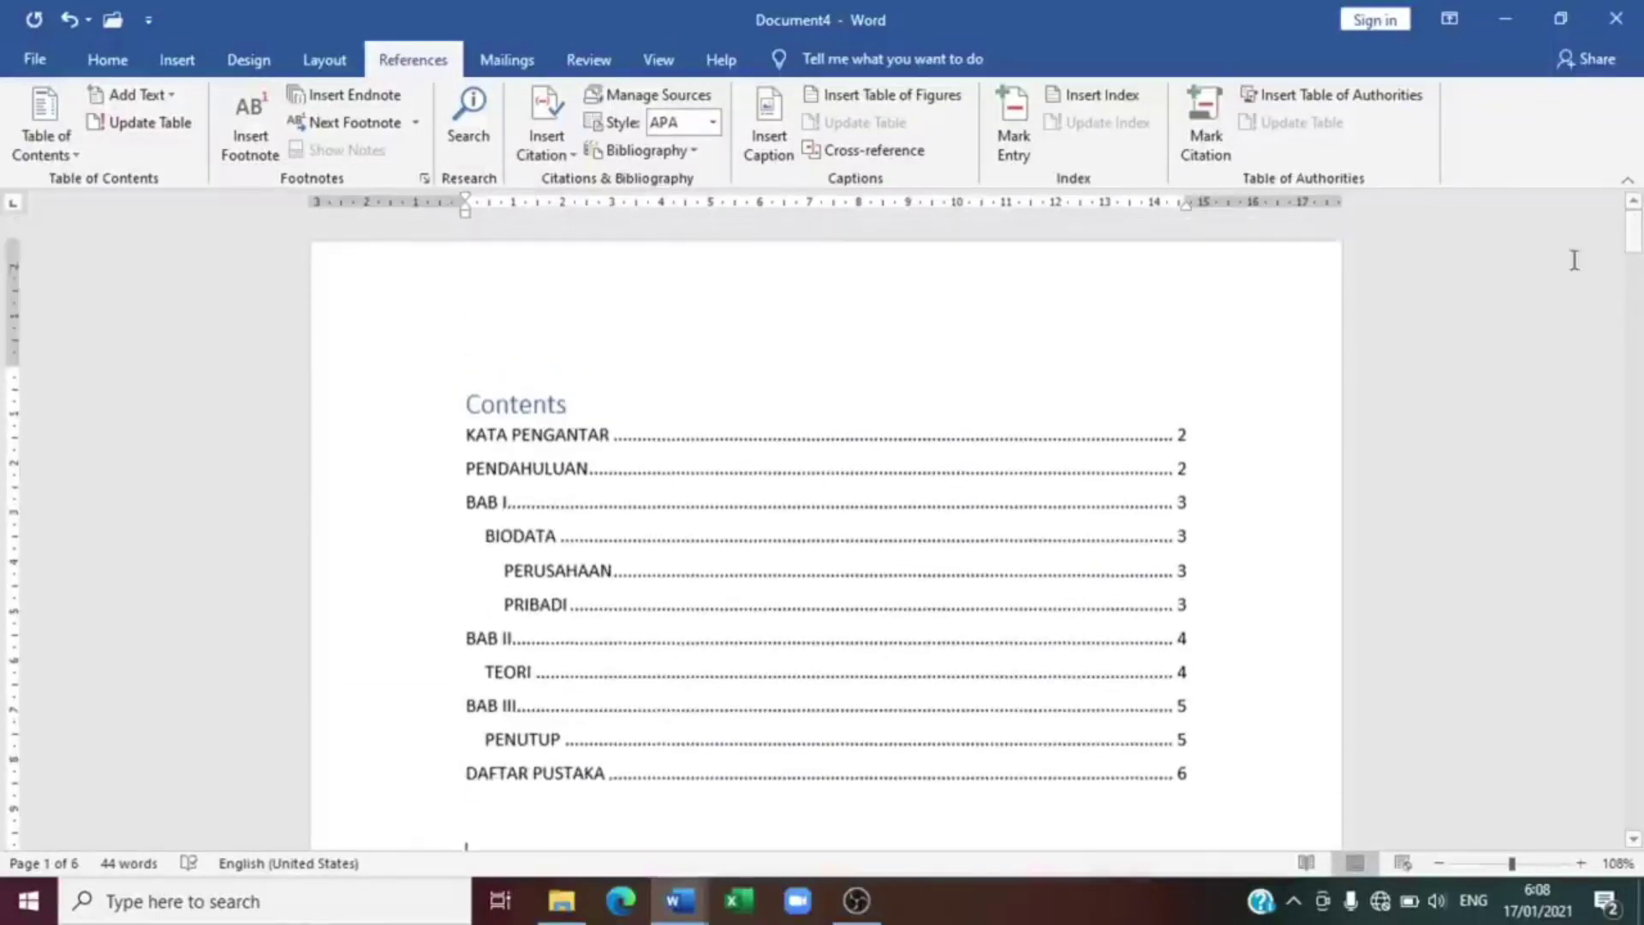
{"action": "scroll", "coordinate": [708, 654], "scroll_direction": "down", "scroll_amount": 3}
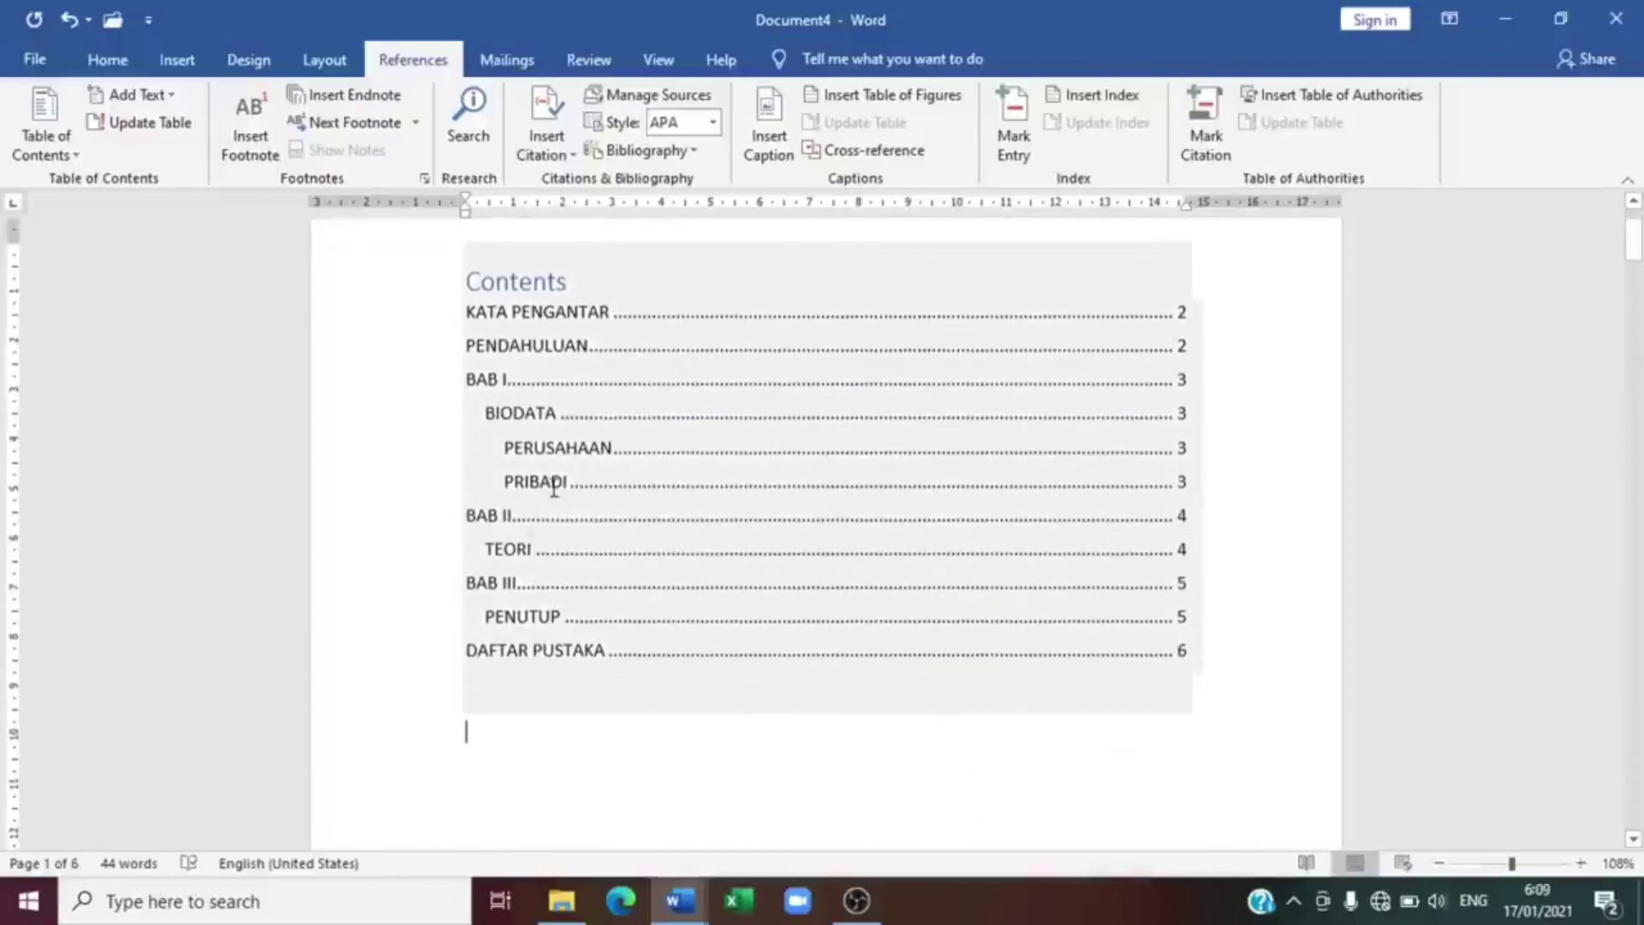
{"action": "left_click", "coordinate": [516, 465]}
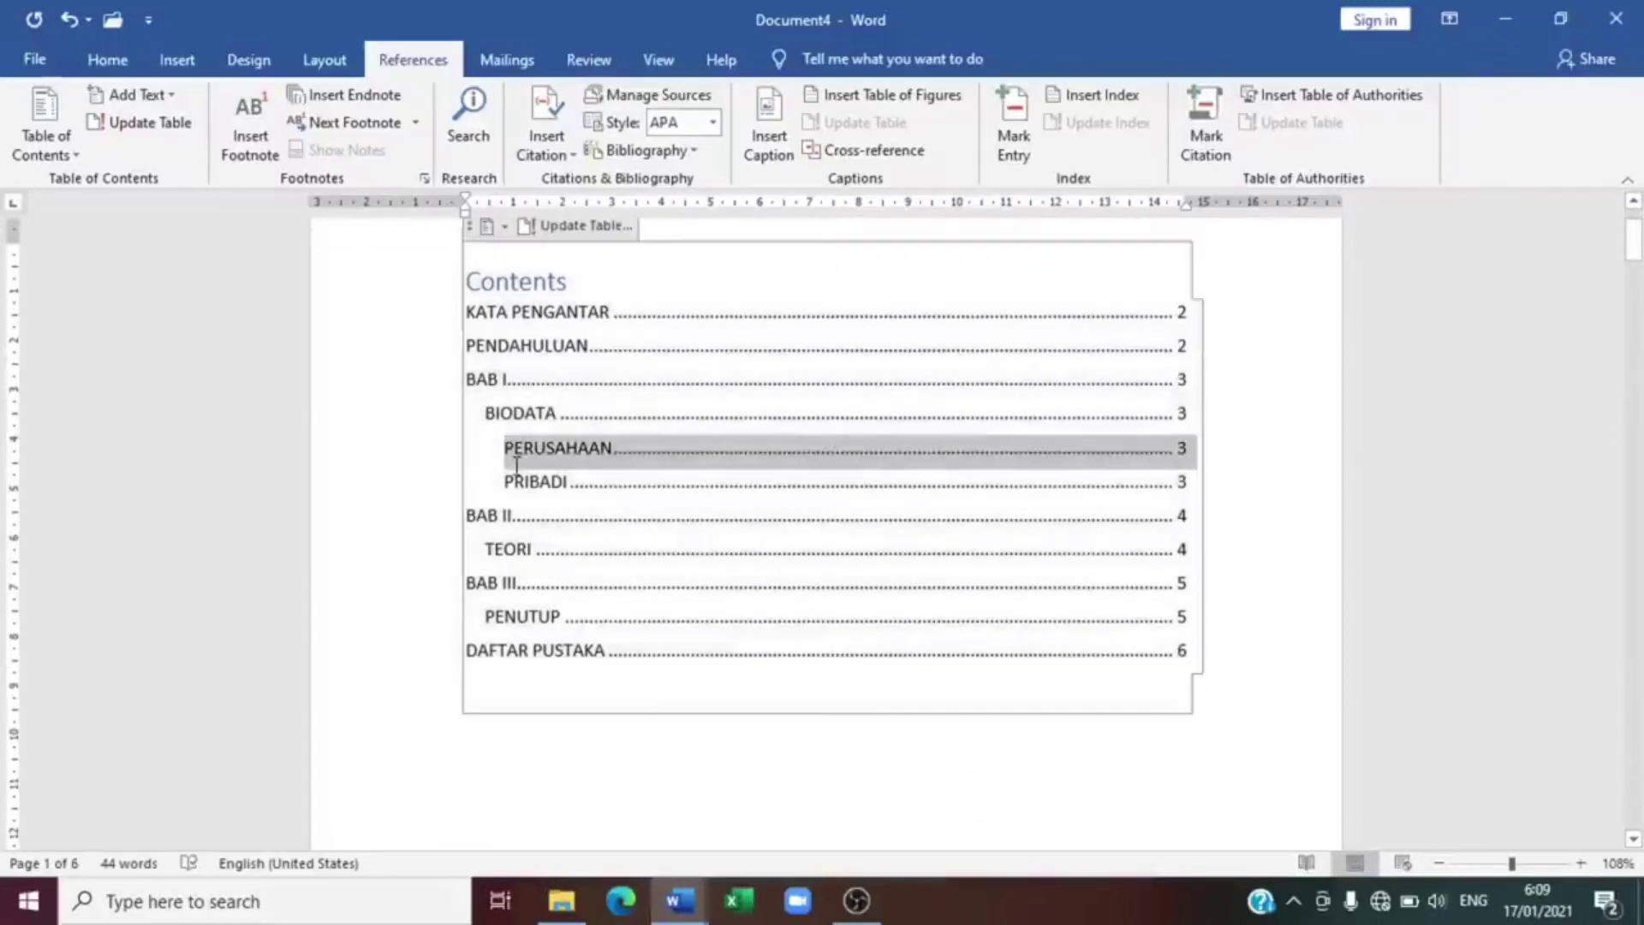
{"action": "left_click_drag", "start_coordinate": [517, 465], "coordinate": [514, 481]}
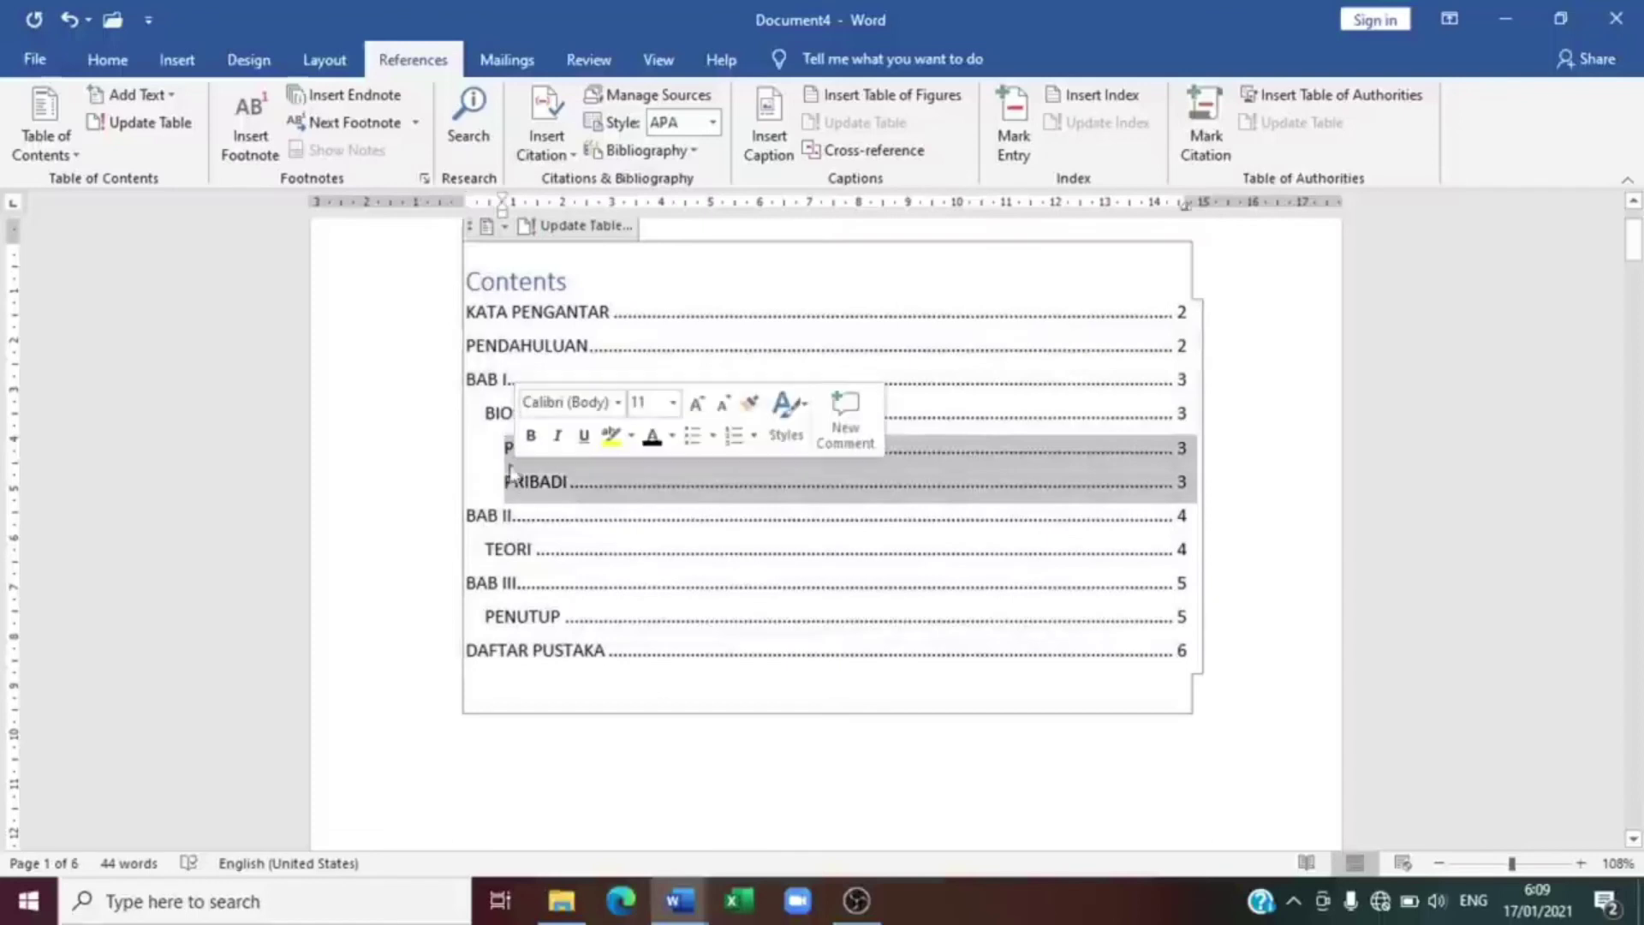
{"action": "left_click", "coordinate": [501, 447]}
{"action": "key", "text": "ctrl+shift+End"}
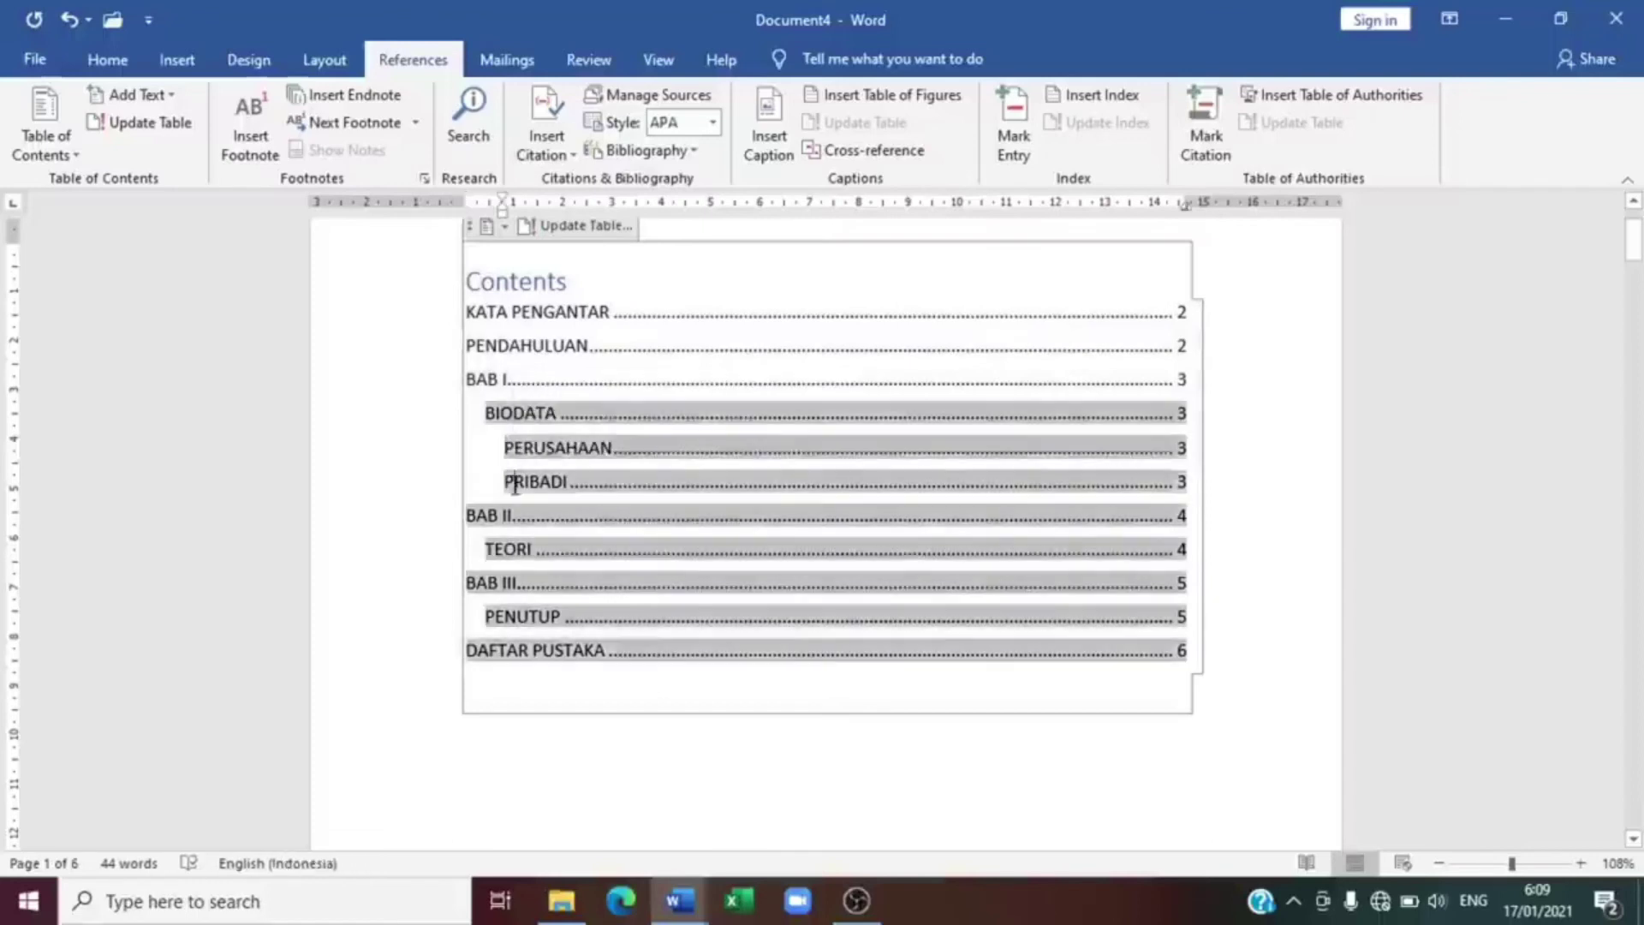
{"action": "scroll", "coordinate": [511, 484], "scroll_direction": "down", "scroll_amount": 3}
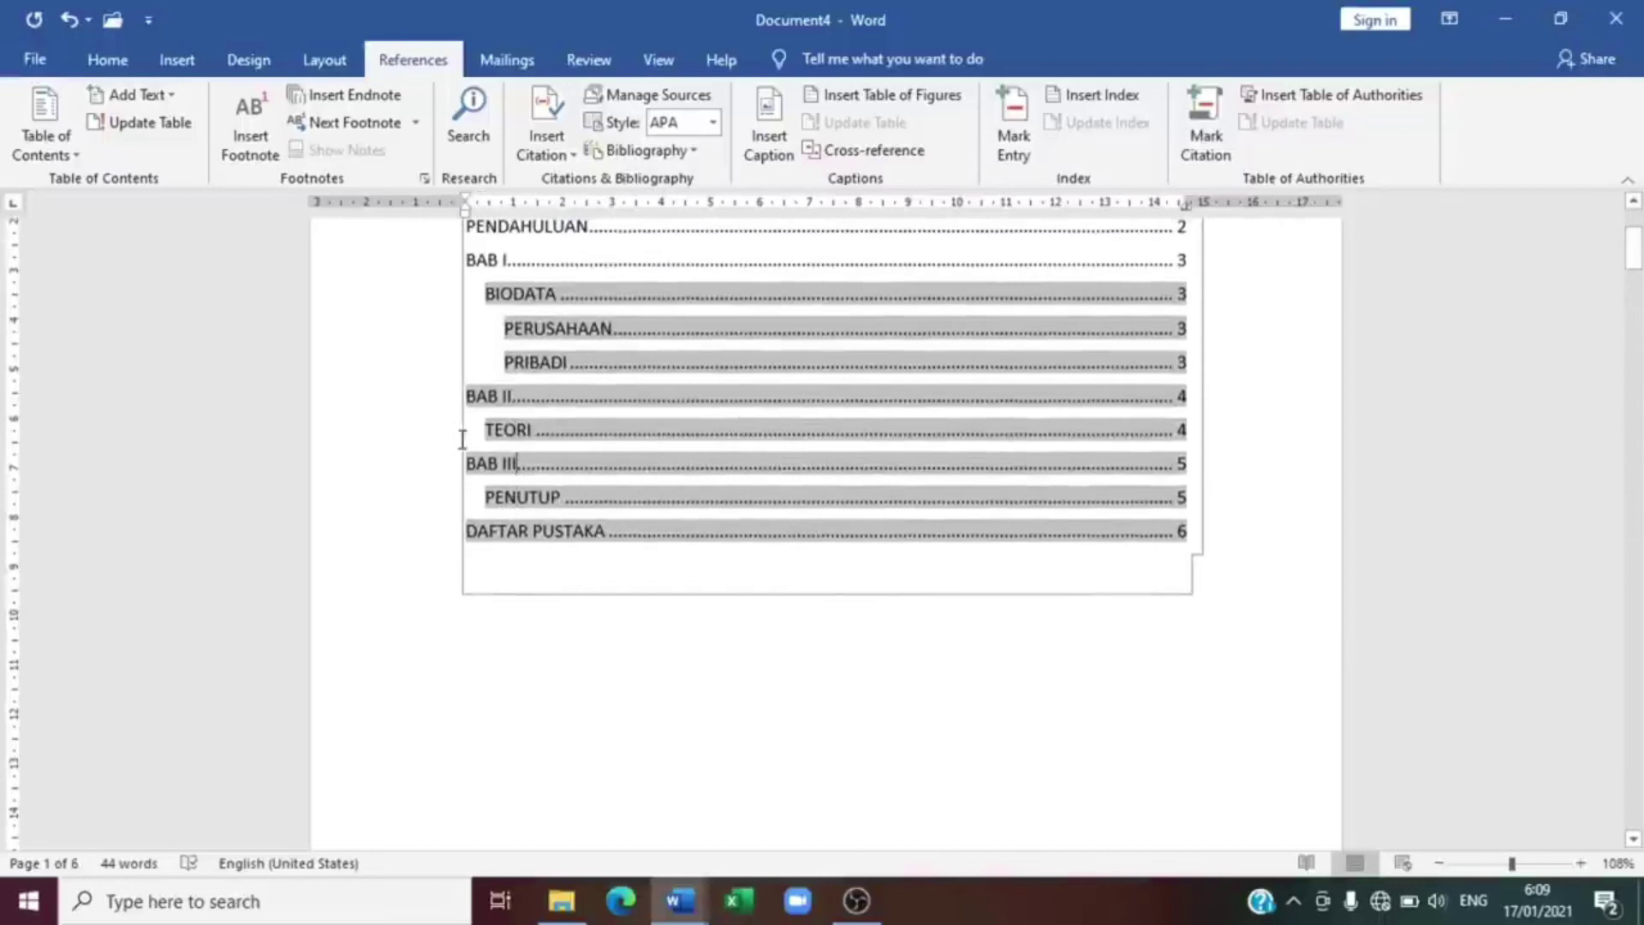
Add a line DALAM DAN LUAR below the TEORI subheading in BAB II, keeping BAB III on its own page
{"action": "left_click_drag", "start_coordinate": [1634, 248], "coordinate": [1637, 544]}
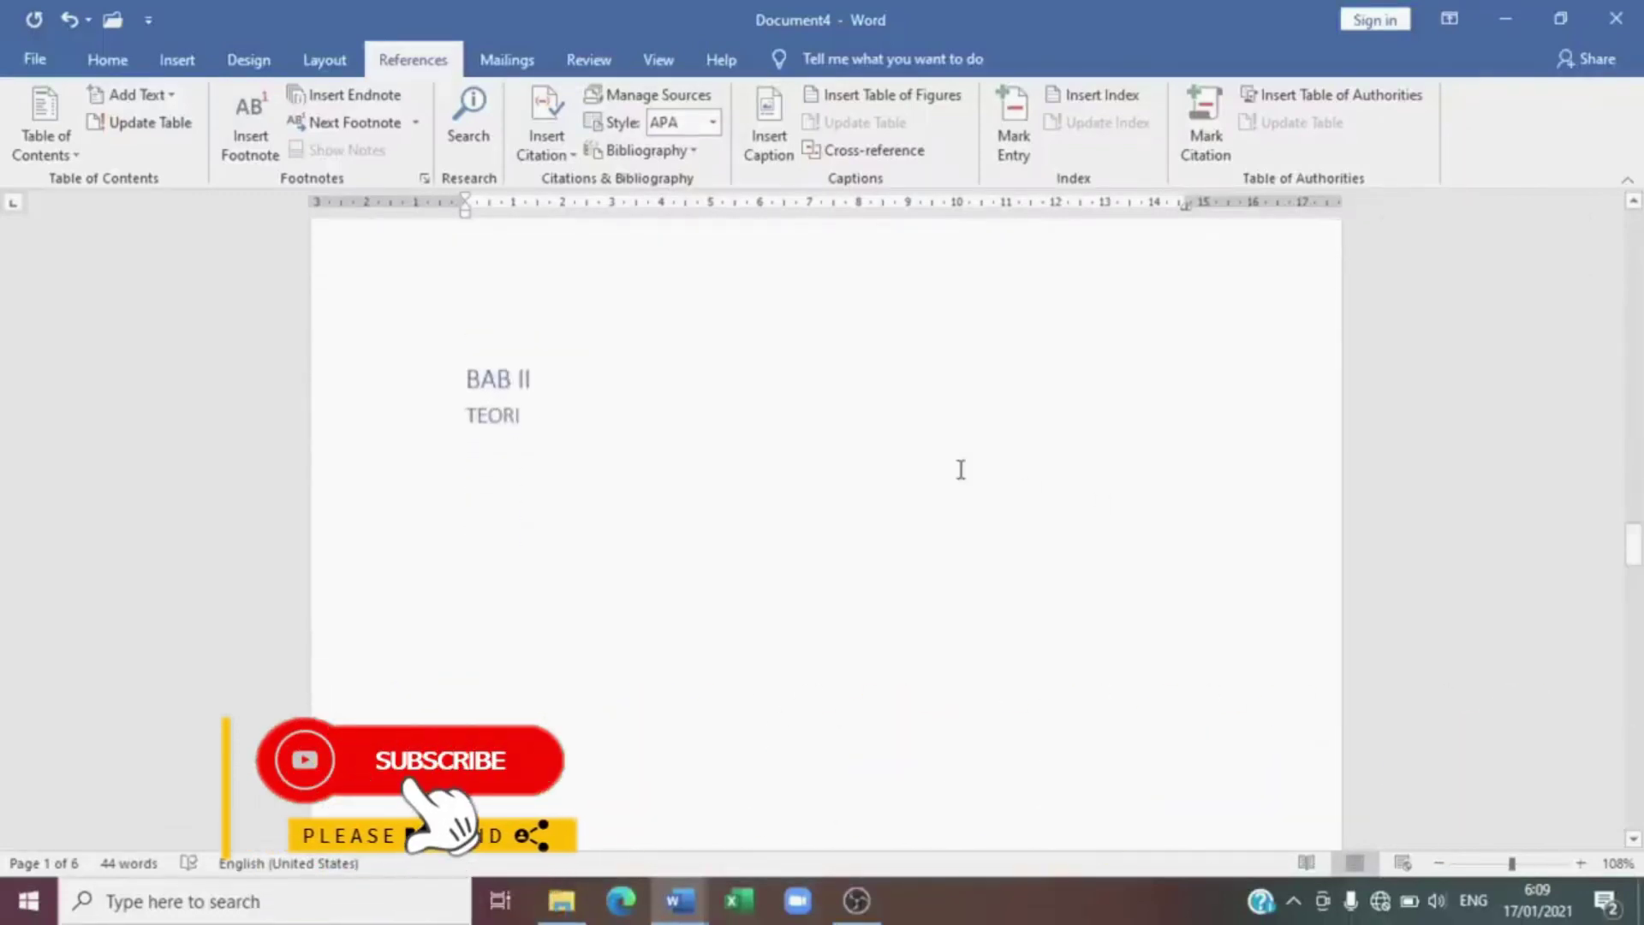
{"action": "left_click", "coordinate": [961, 469]}
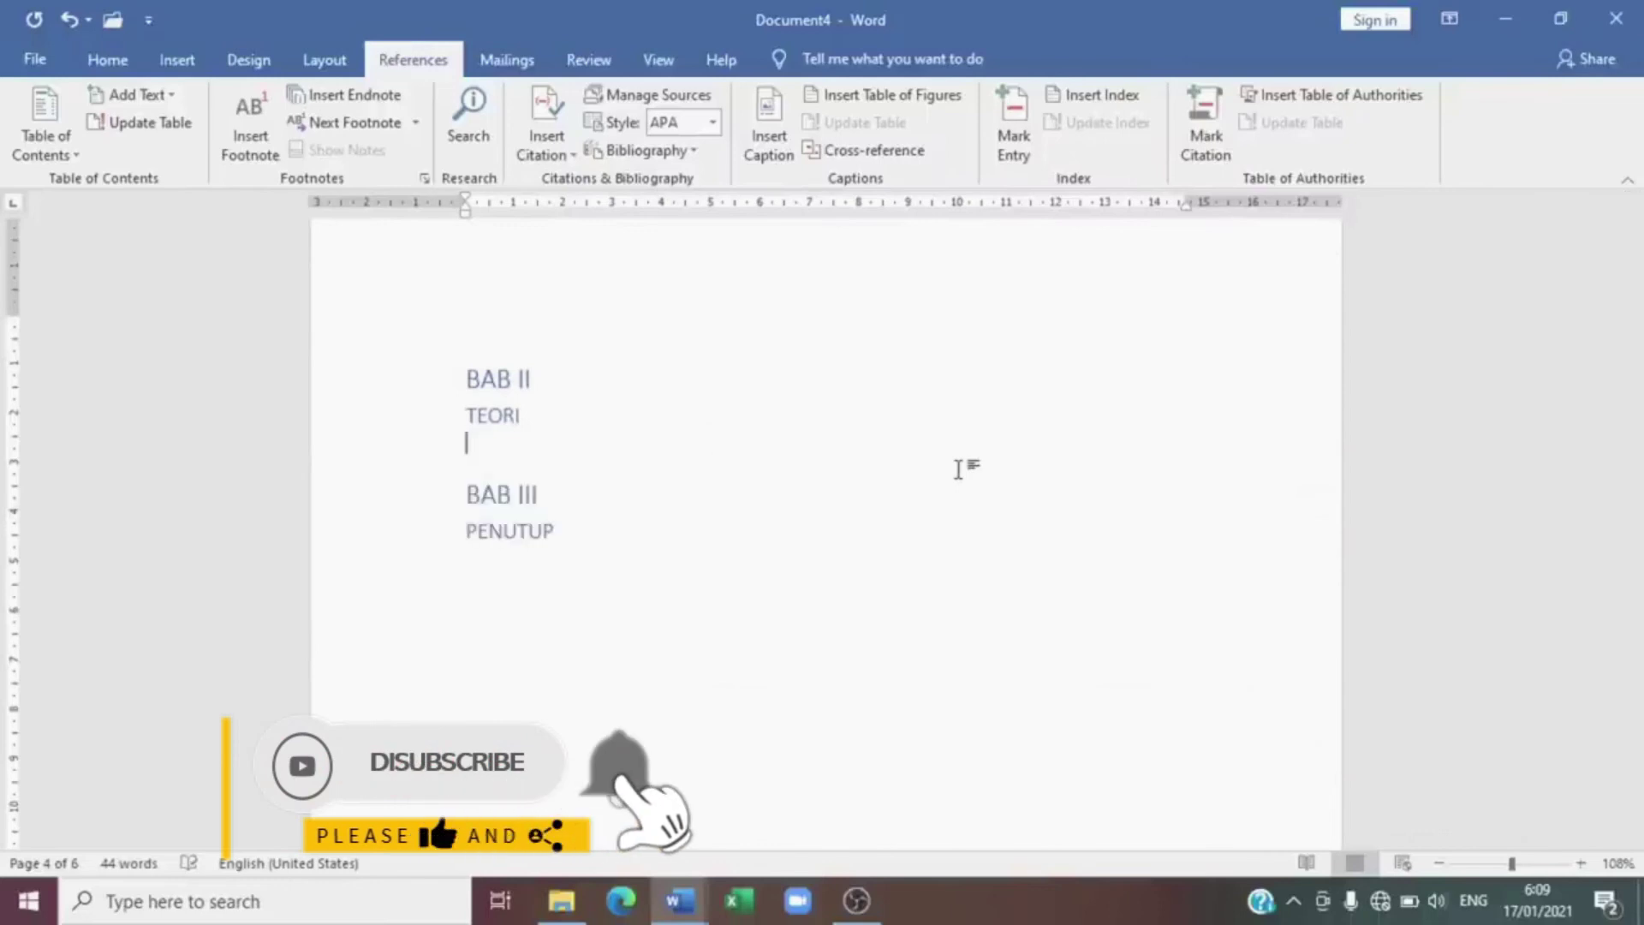
{"action": "key", "text": "ctrl+Return"}
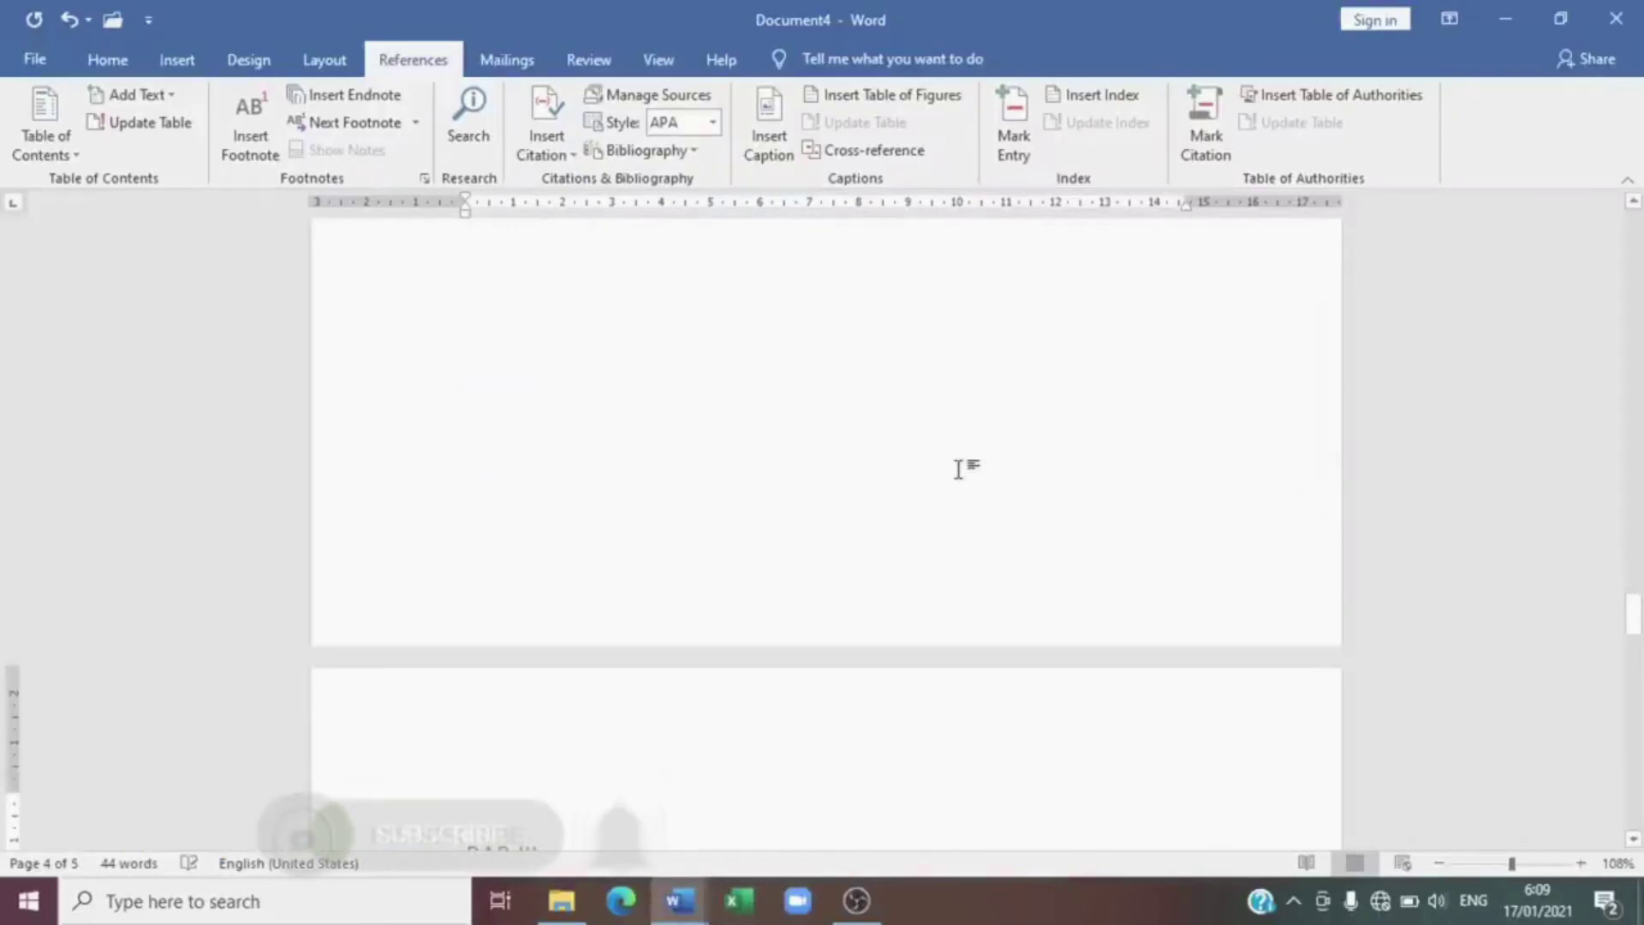
{"action": "key", "text": "ctrl+Return"}
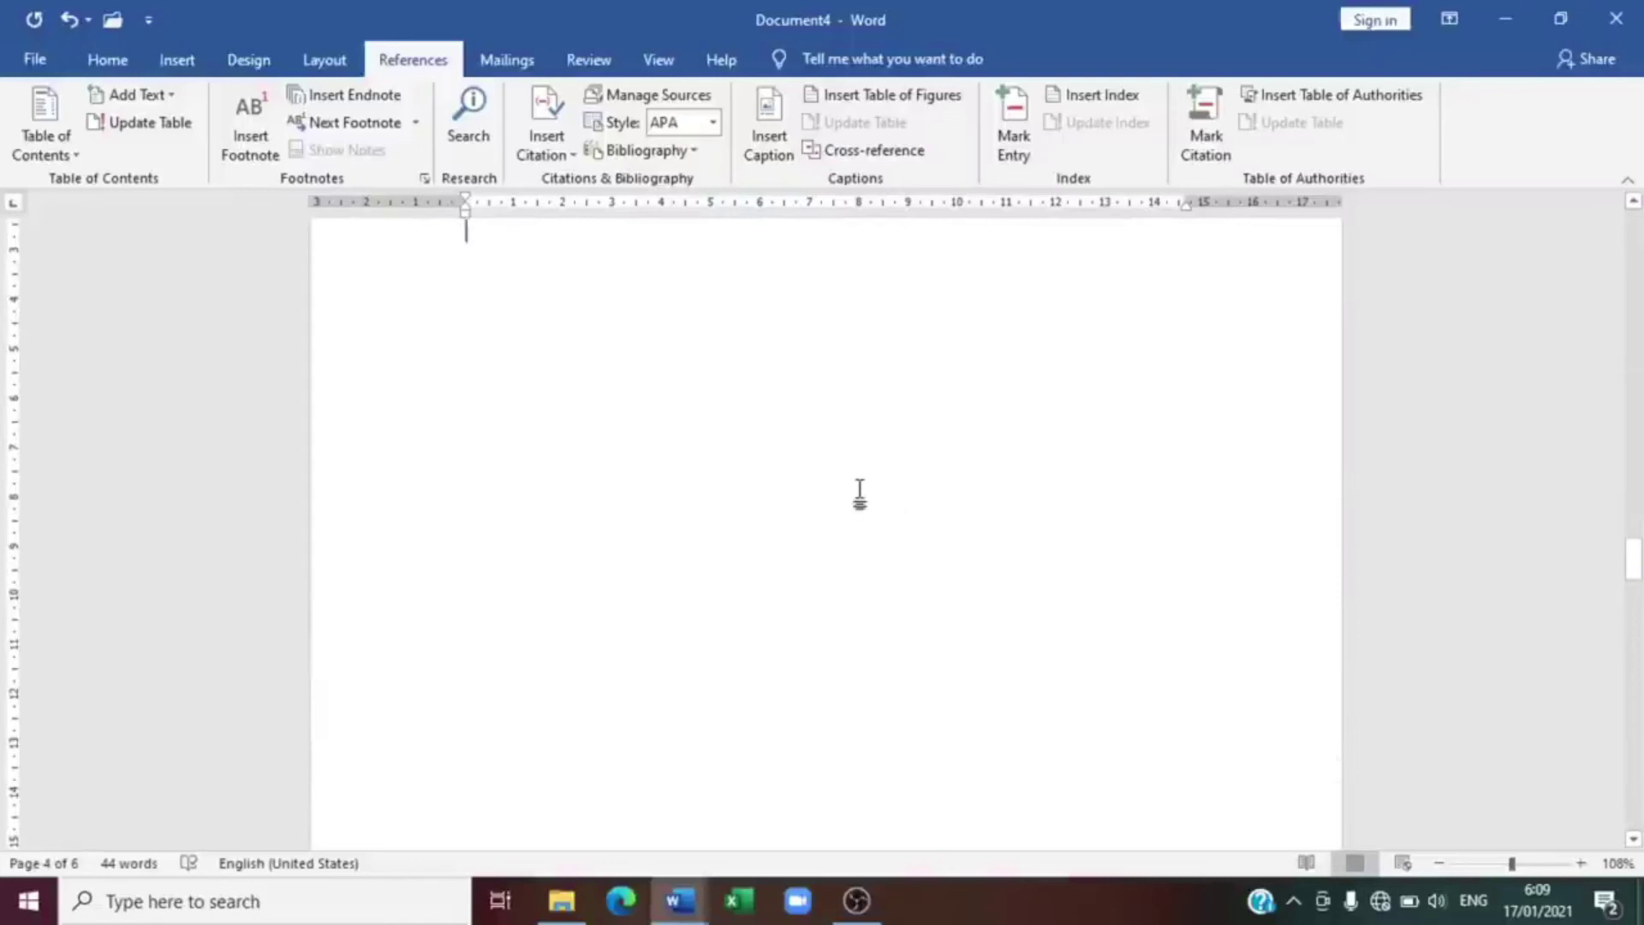
{"action": "key", "text": "Up"}
{"action": "type", "text": "D"}
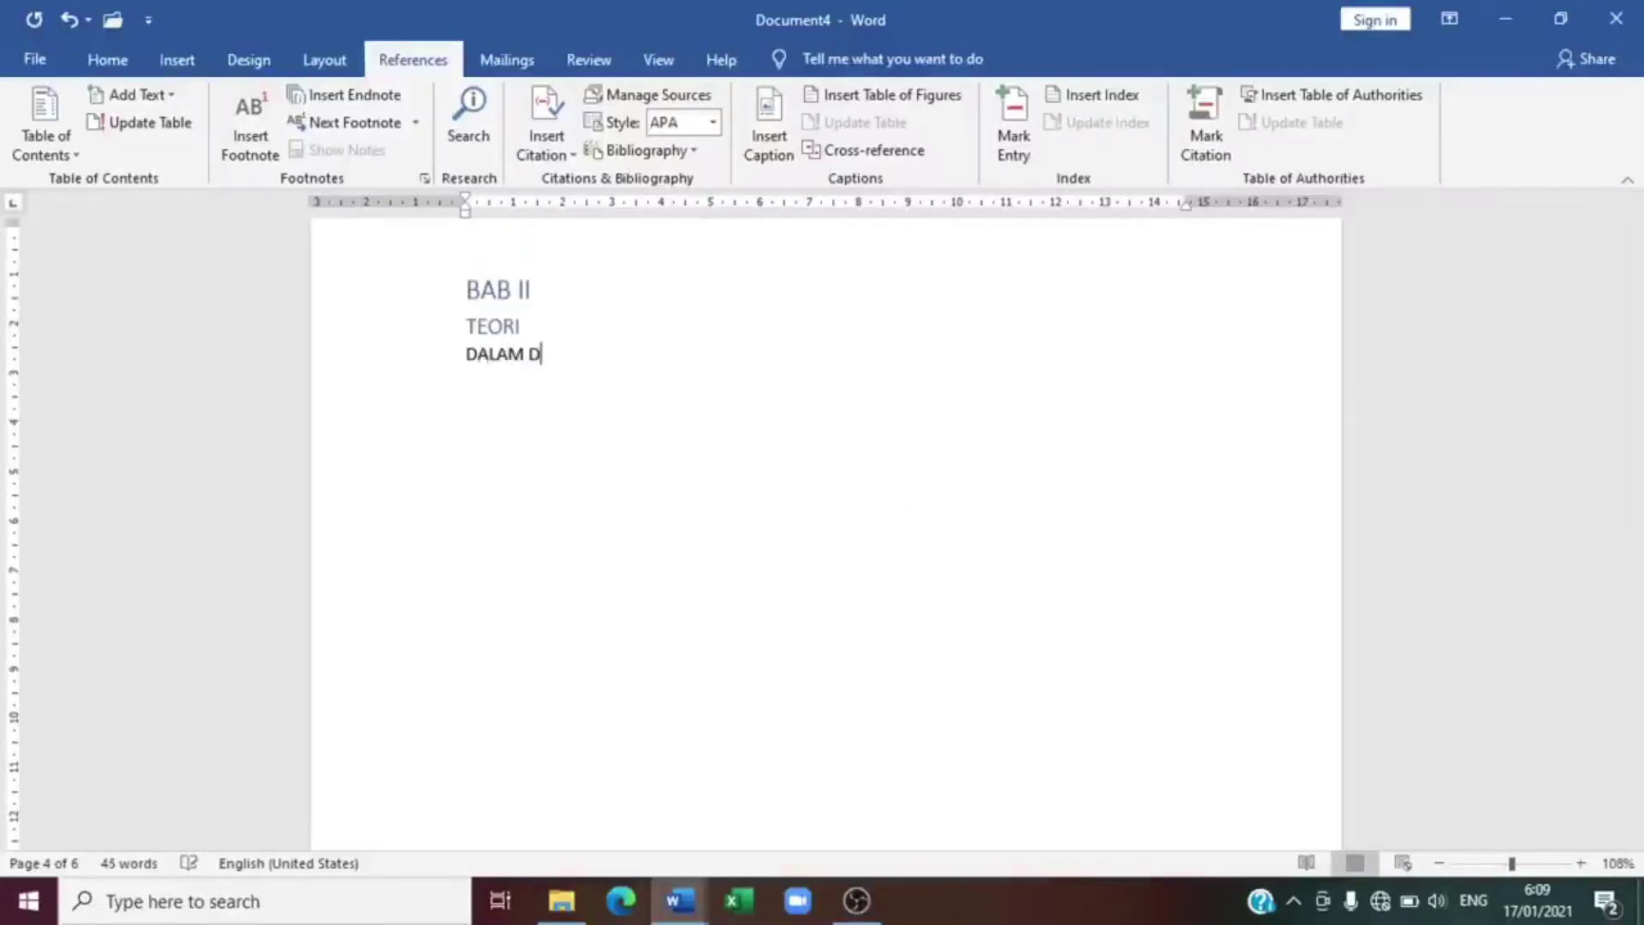
{"action": "type", "text": "ALAM DAN LUAR"}
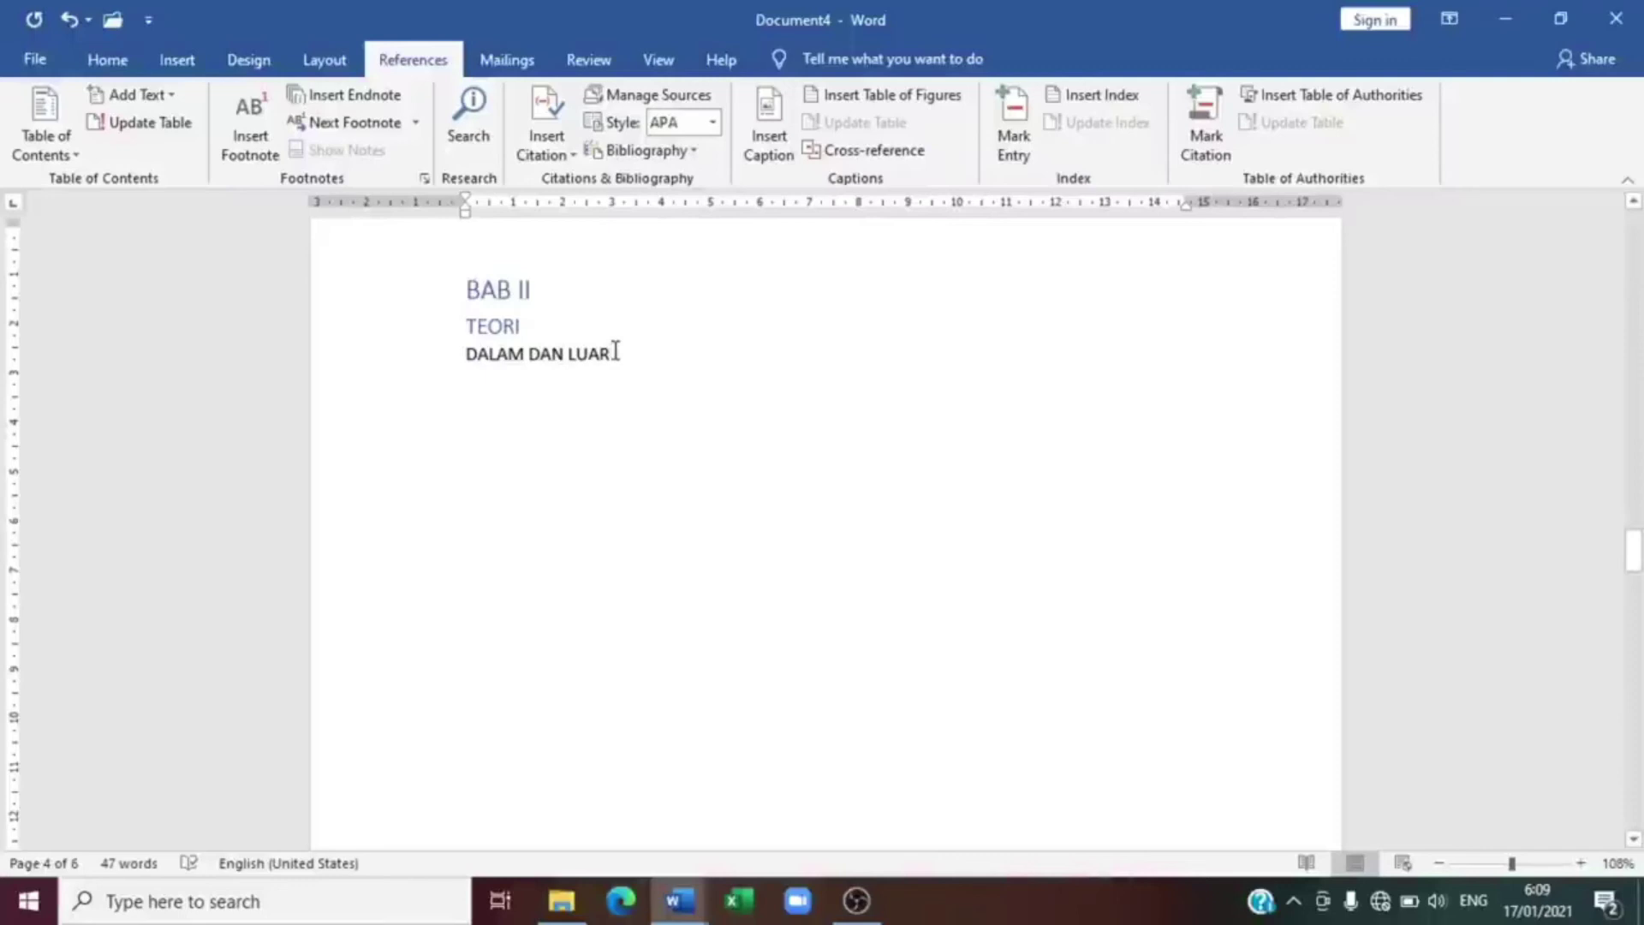
Apply the Heading 3 style to the DALAM DAN LUAR line below TEORI
{"action": "left_click_drag", "start_coordinate": [615, 351], "coordinate": [523, 362]}
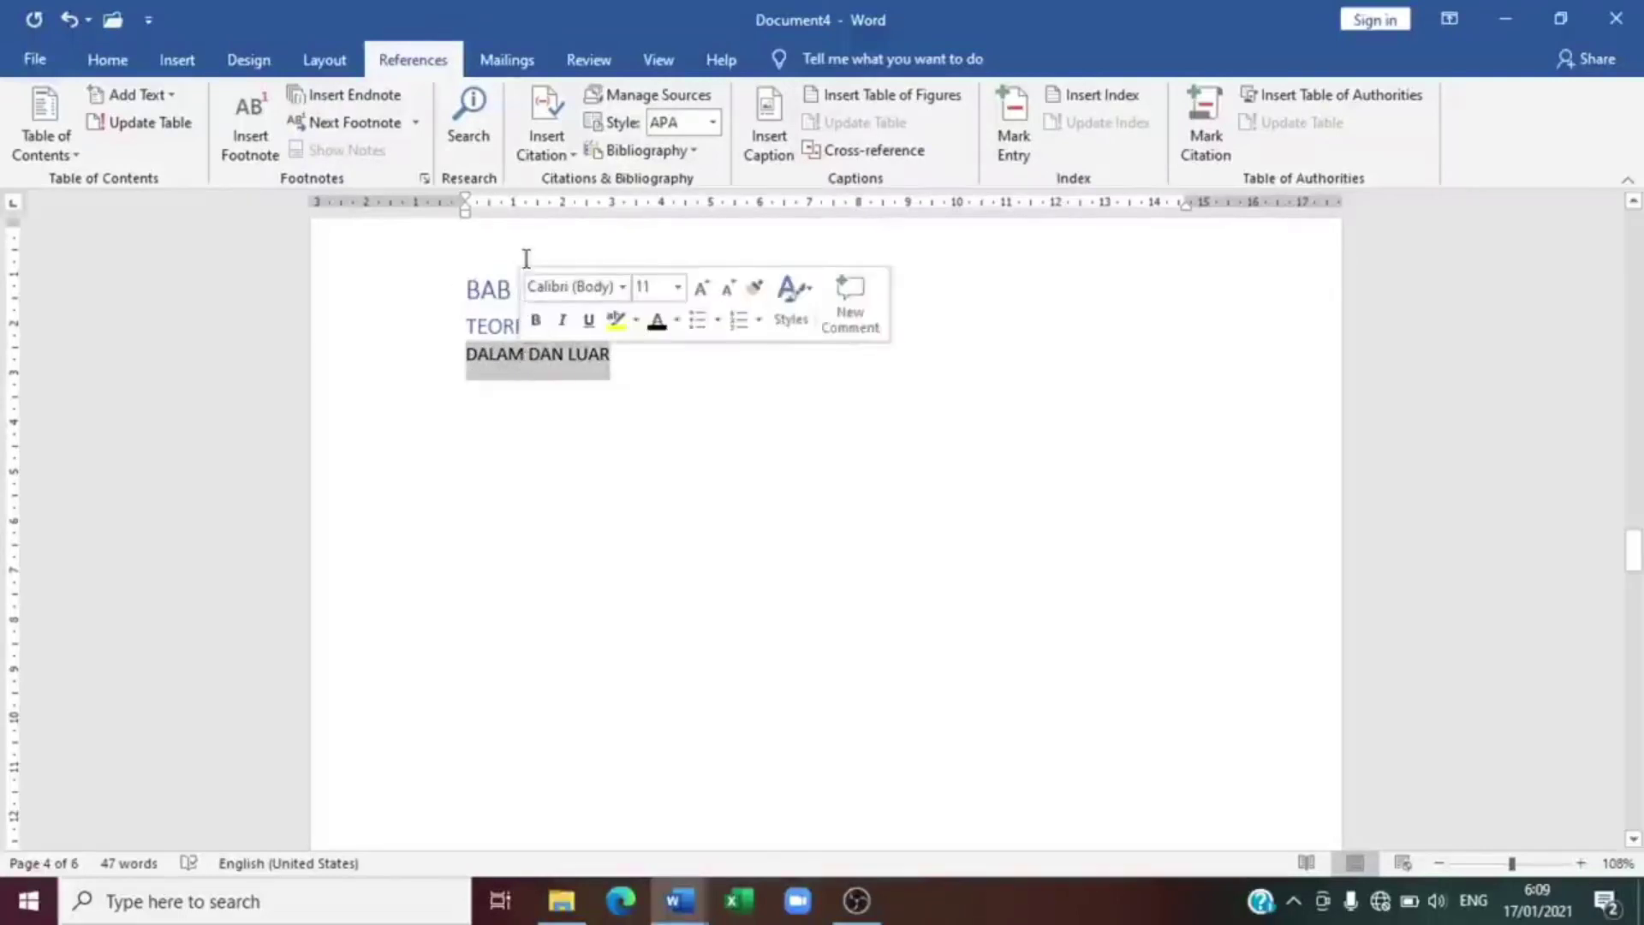
{"action": "left_click", "coordinate": [509, 285]}
{"action": "left_click_drag", "start_coordinate": [555, 291], "coordinate": [480, 315]}
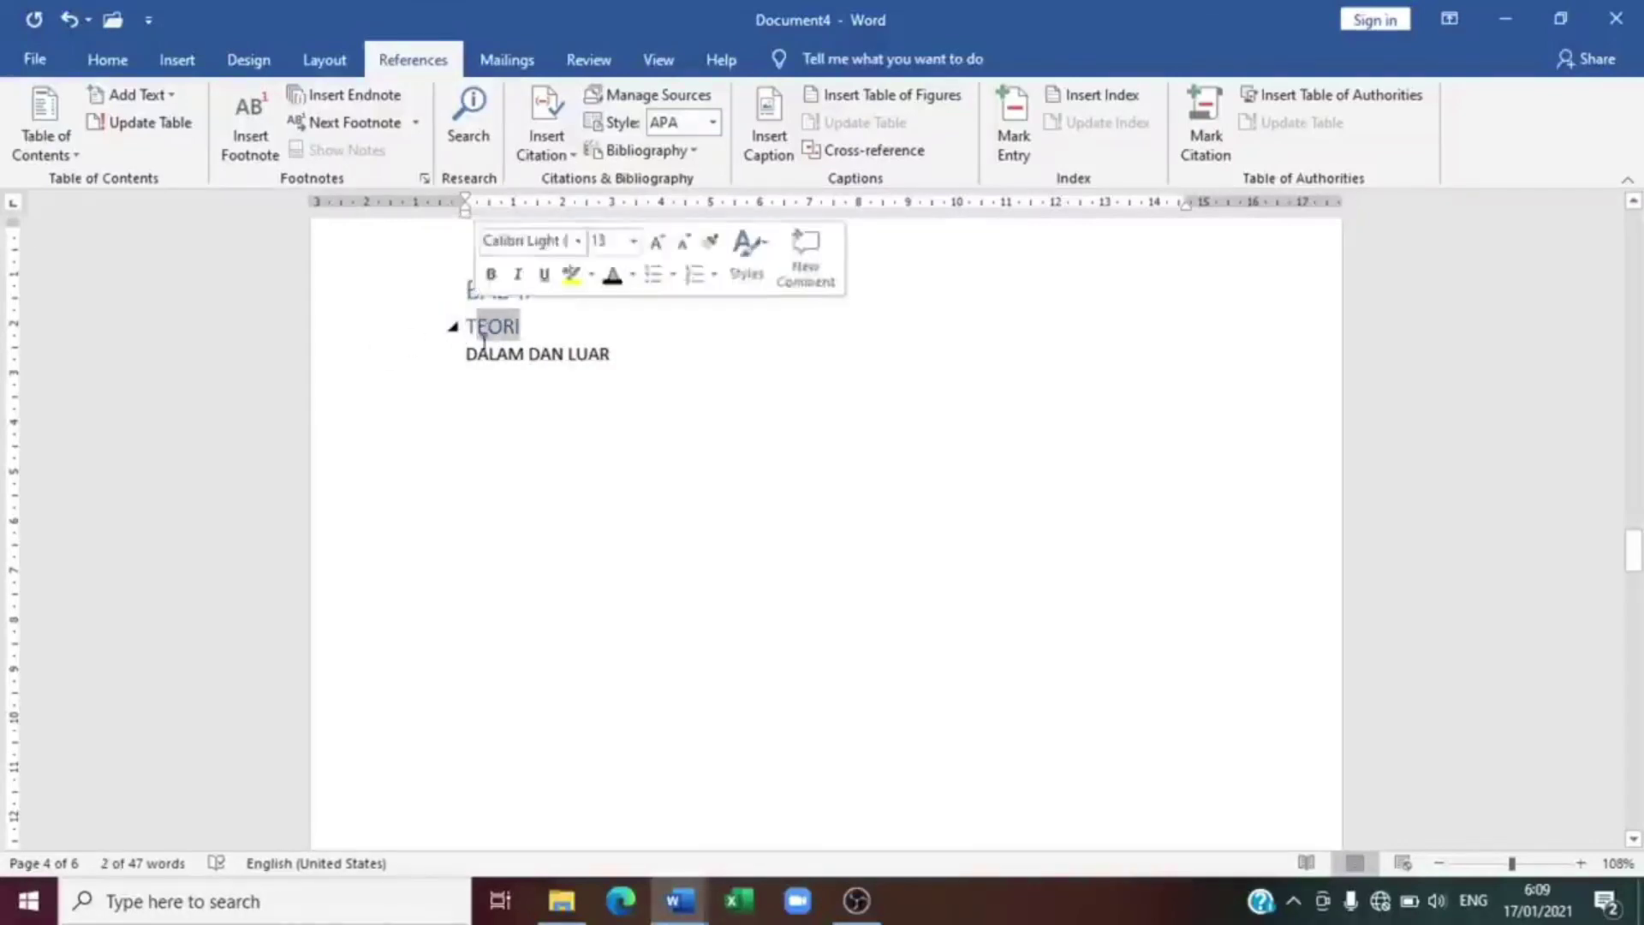
{"action": "left_click_drag", "start_coordinate": [622, 357], "coordinate": [516, 385]}
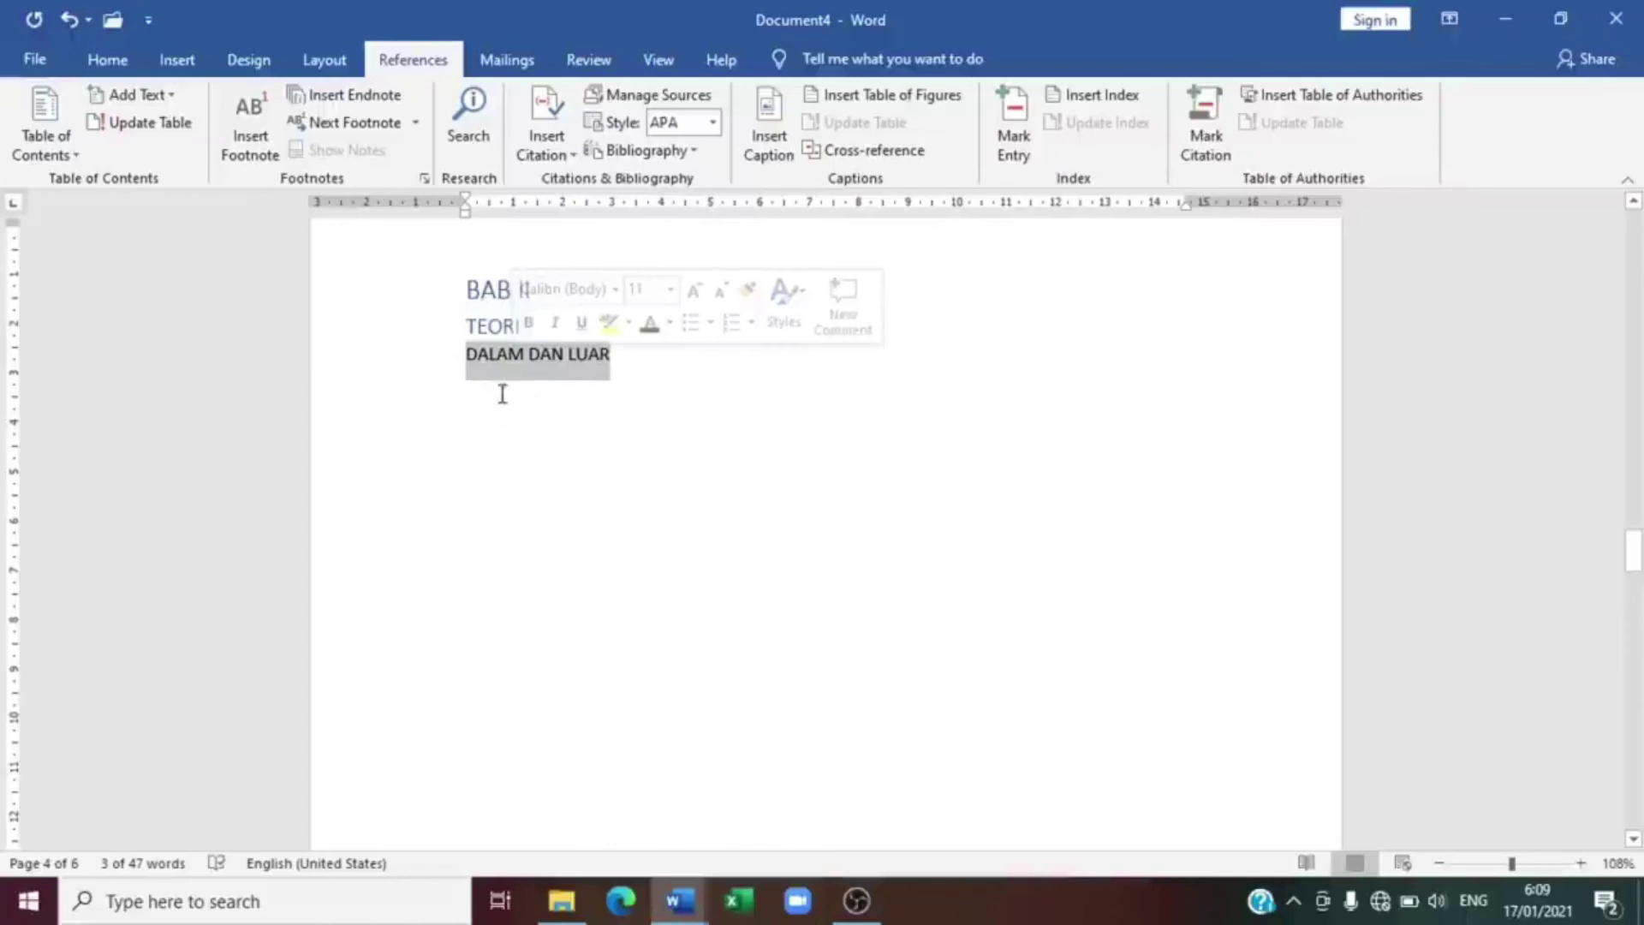
{"action": "left_click", "coordinate": [109, 60]}
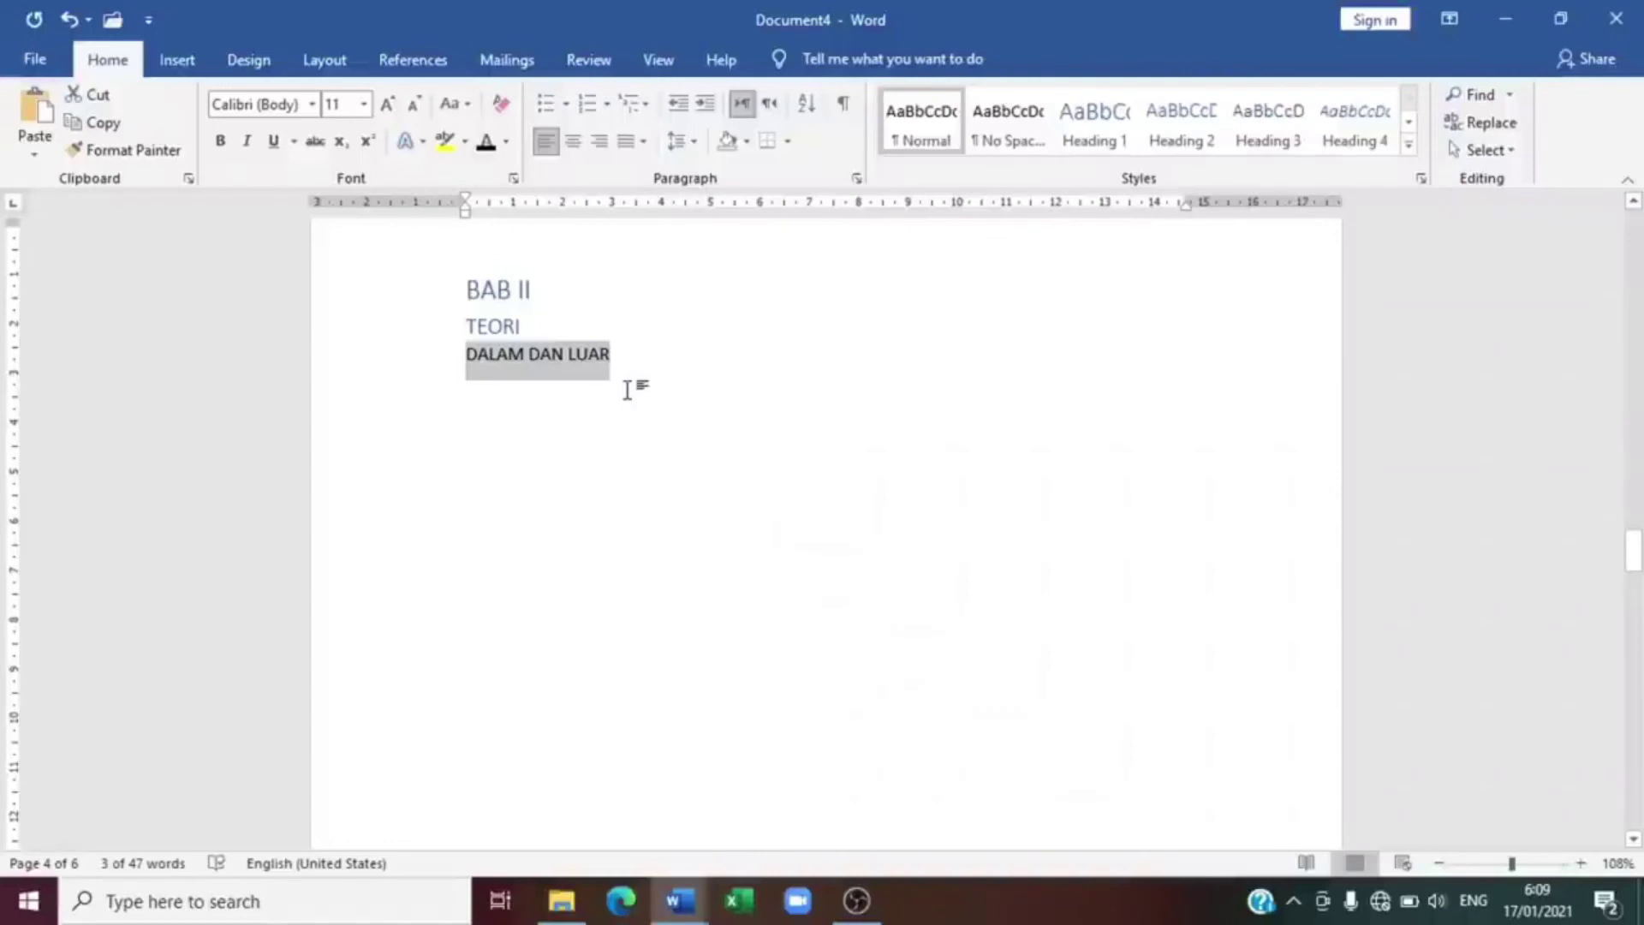
{"action": "left_click", "coordinate": [1277, 145]}
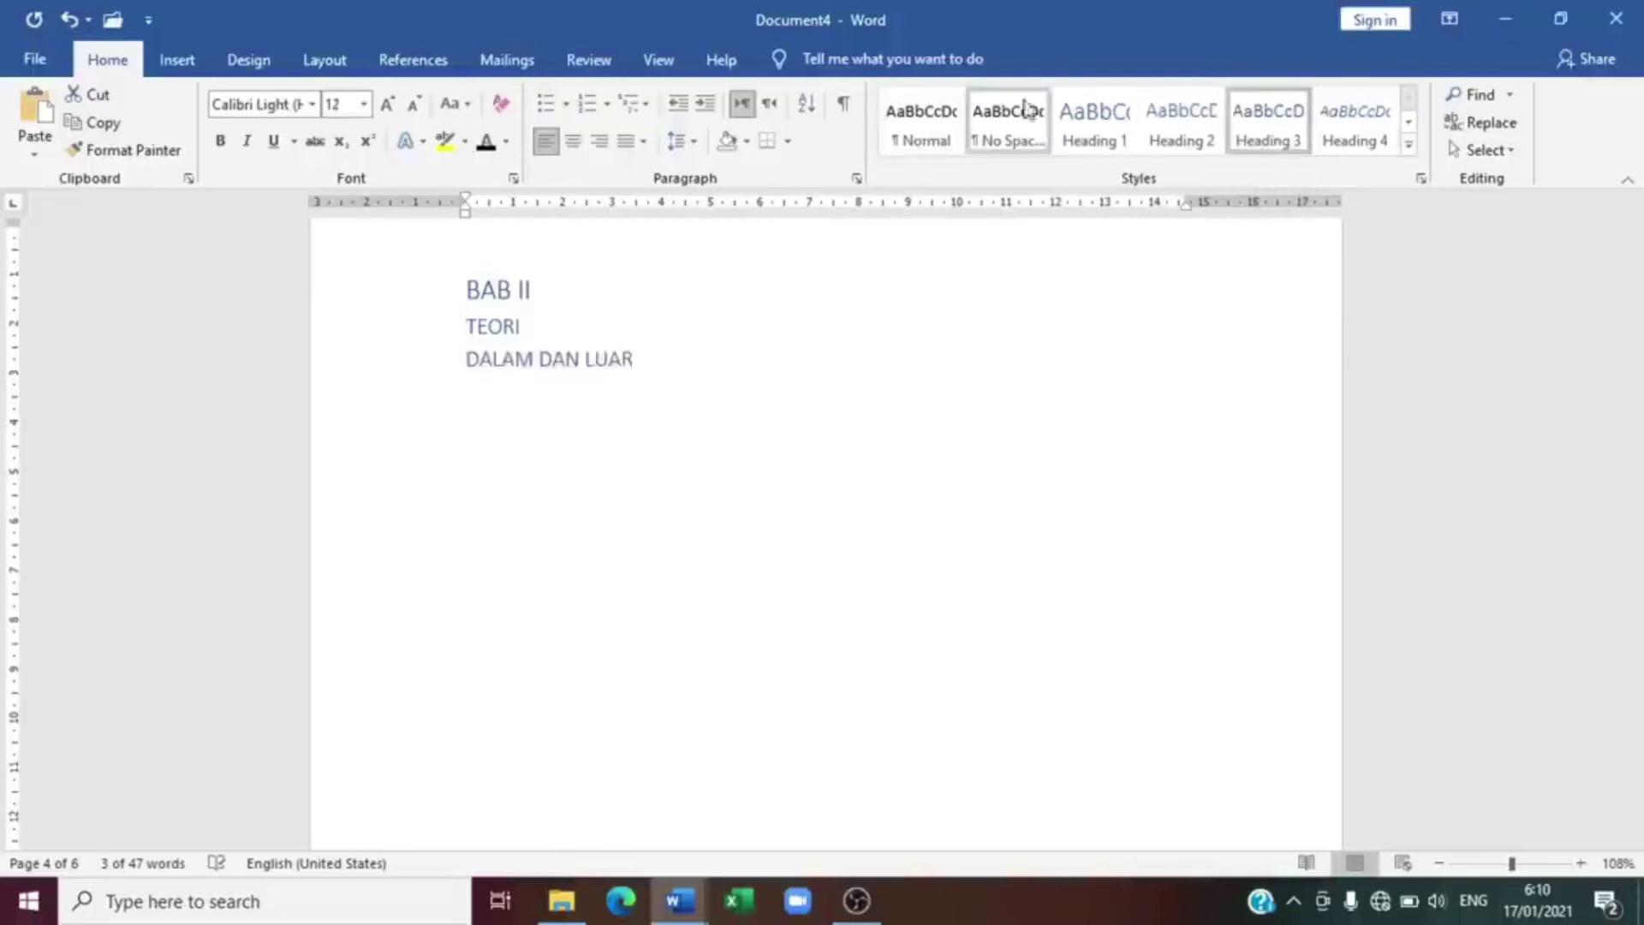
Regenerate the table of contents using Automatic Table 1 and check the DALAM DAN LUAR entry under TEORI
{"action": "left_click", "coordinate": [459, 66]}
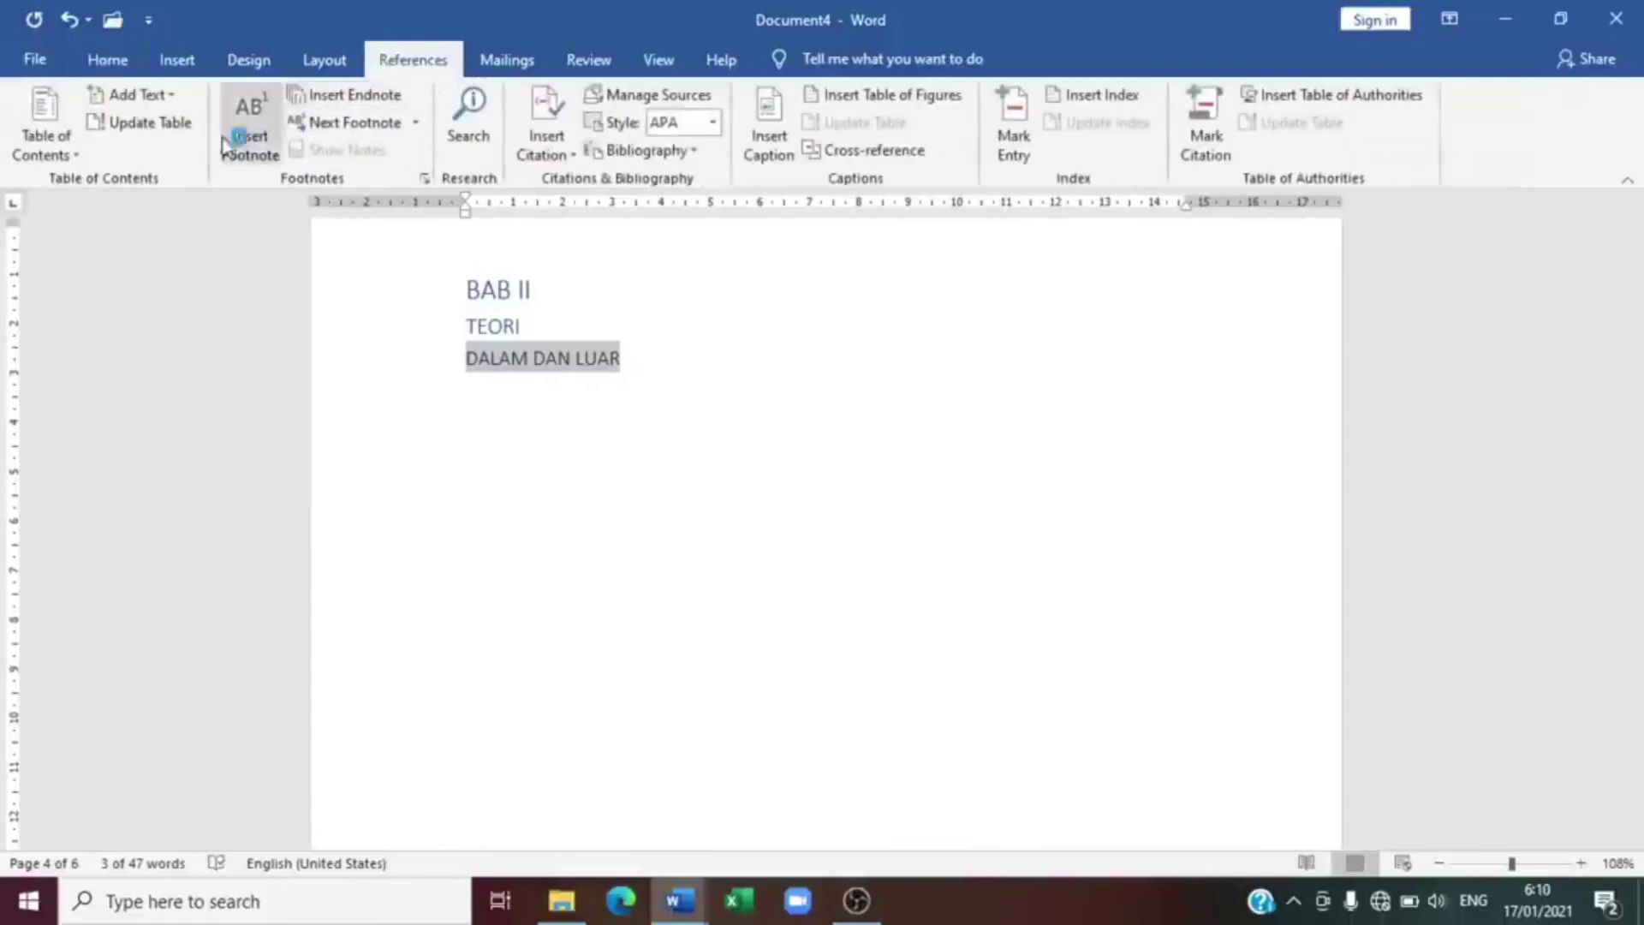
{"action": "left_click", "coordinate": [80, 147]}
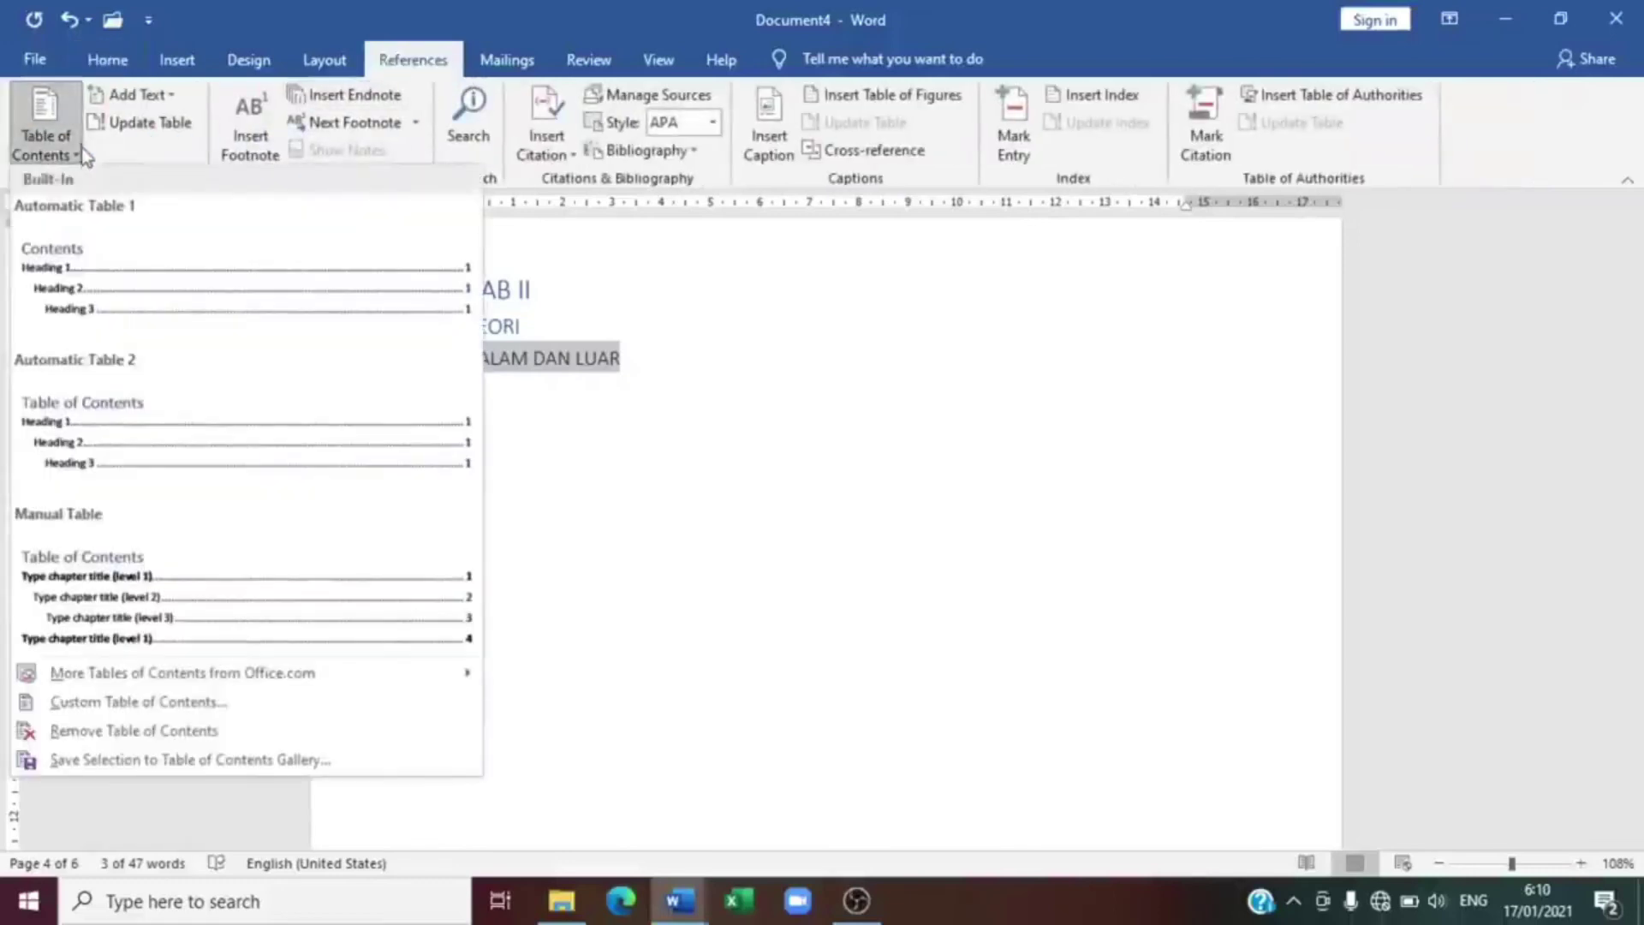
{"action": "left_click", "coordinate": [101, 239]}
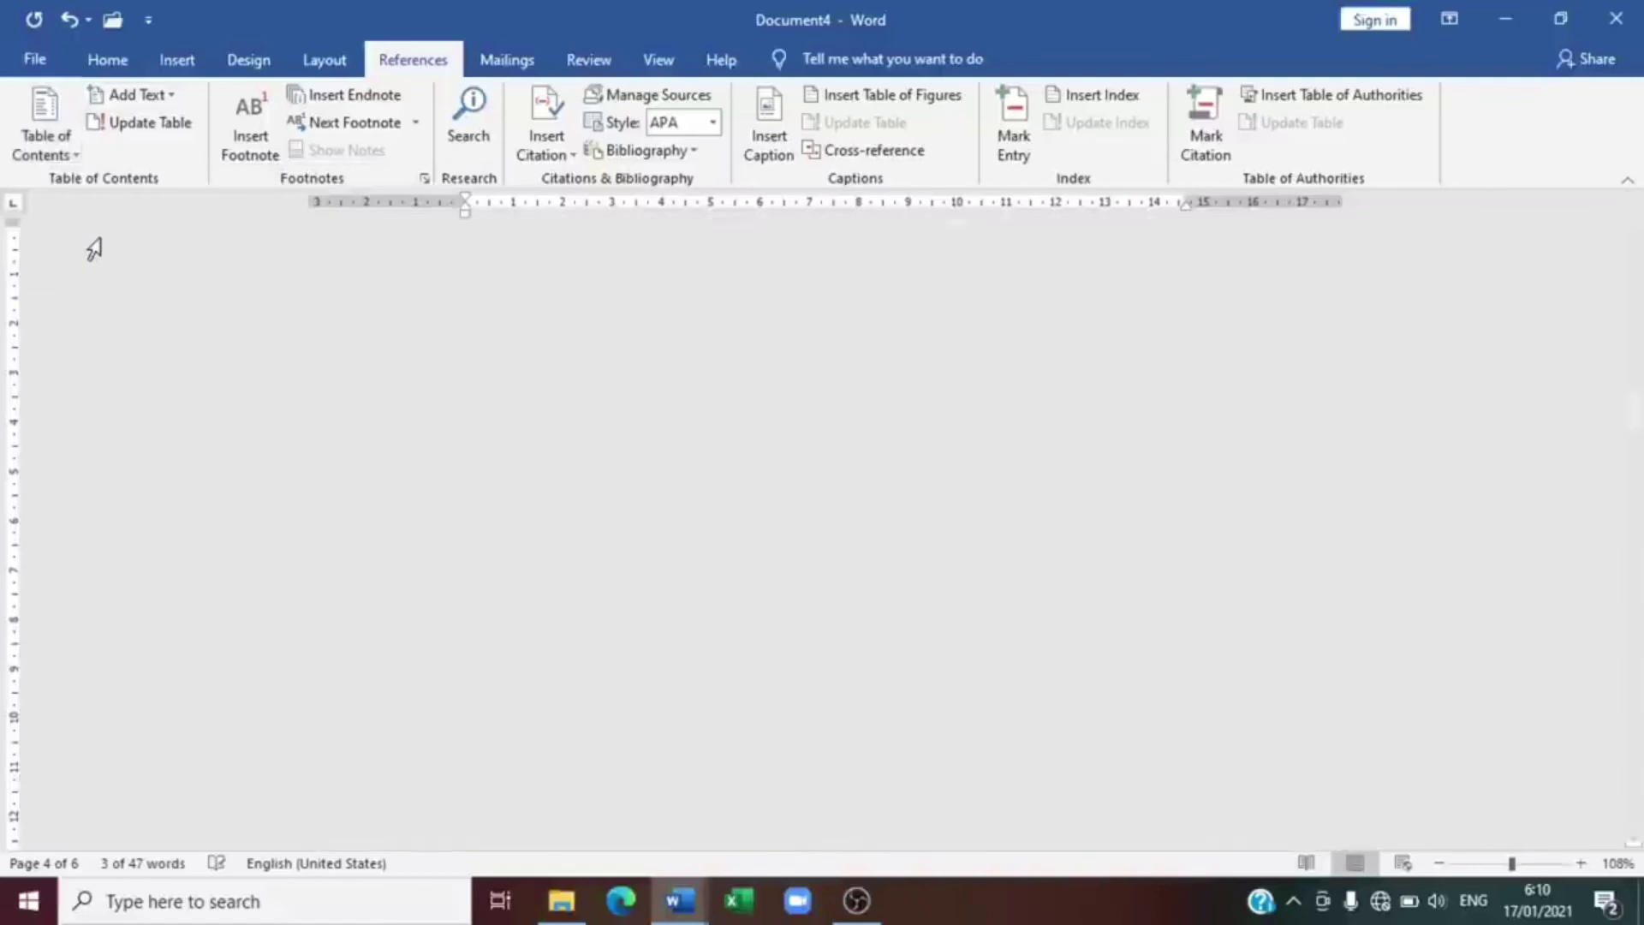
{"action": "left_click_drag", "start_coordinate": [1637, 283], "coordinate": [1637, 264]}
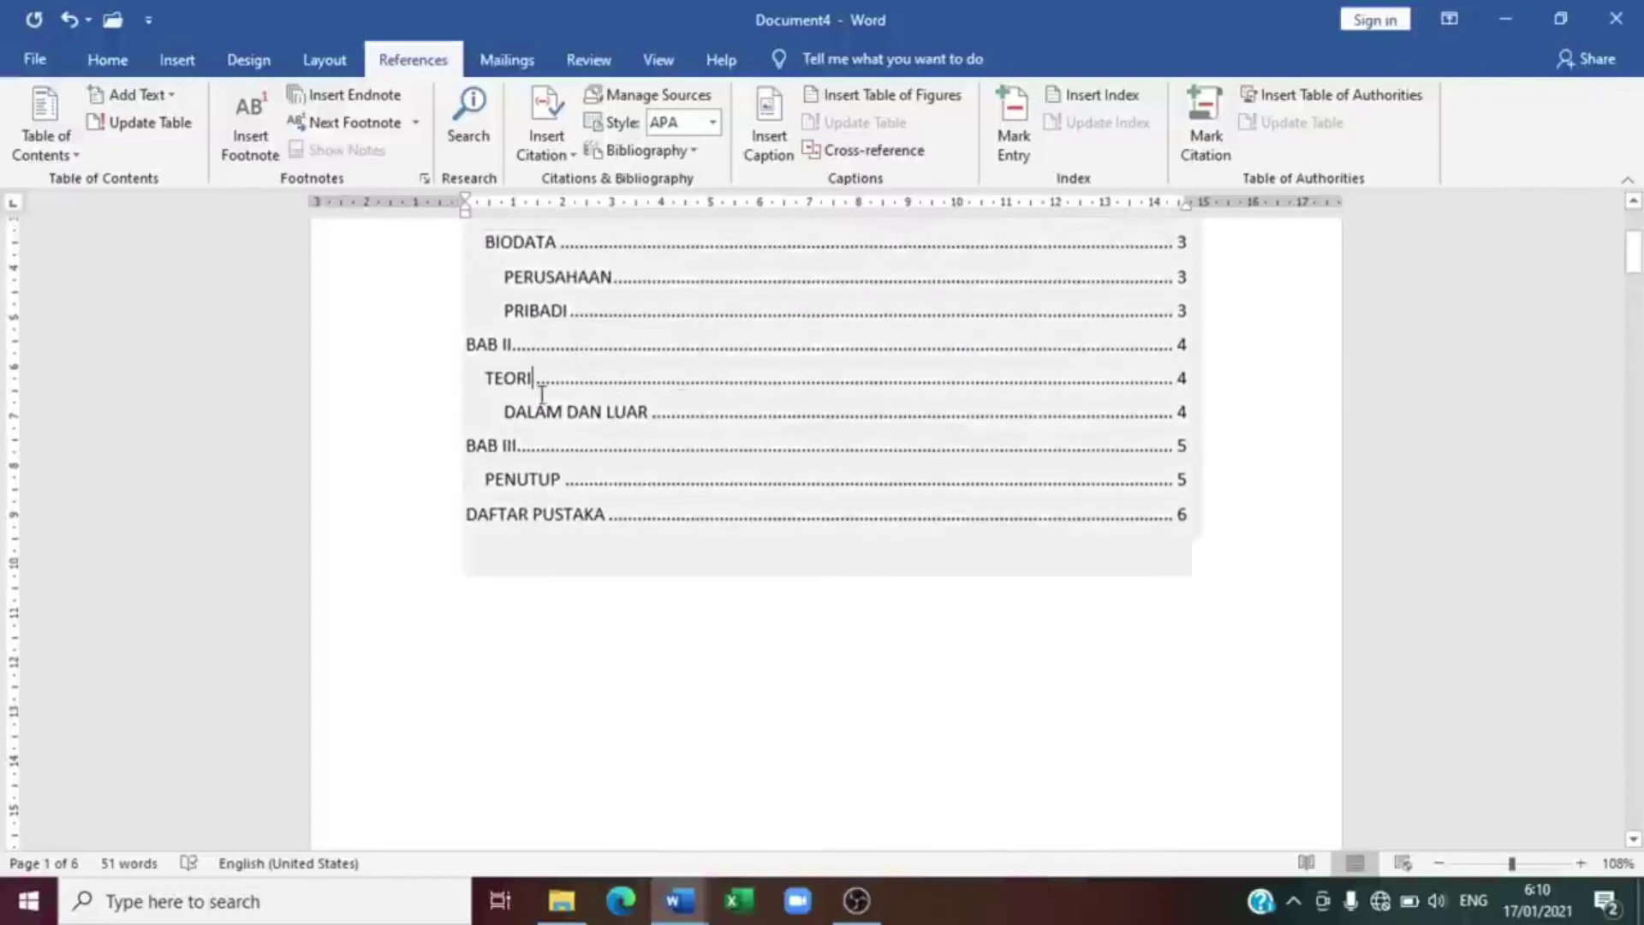
{"action": "left_click_drag", "start_coordinate": [542, 394], "coordinate": [493, 421]}
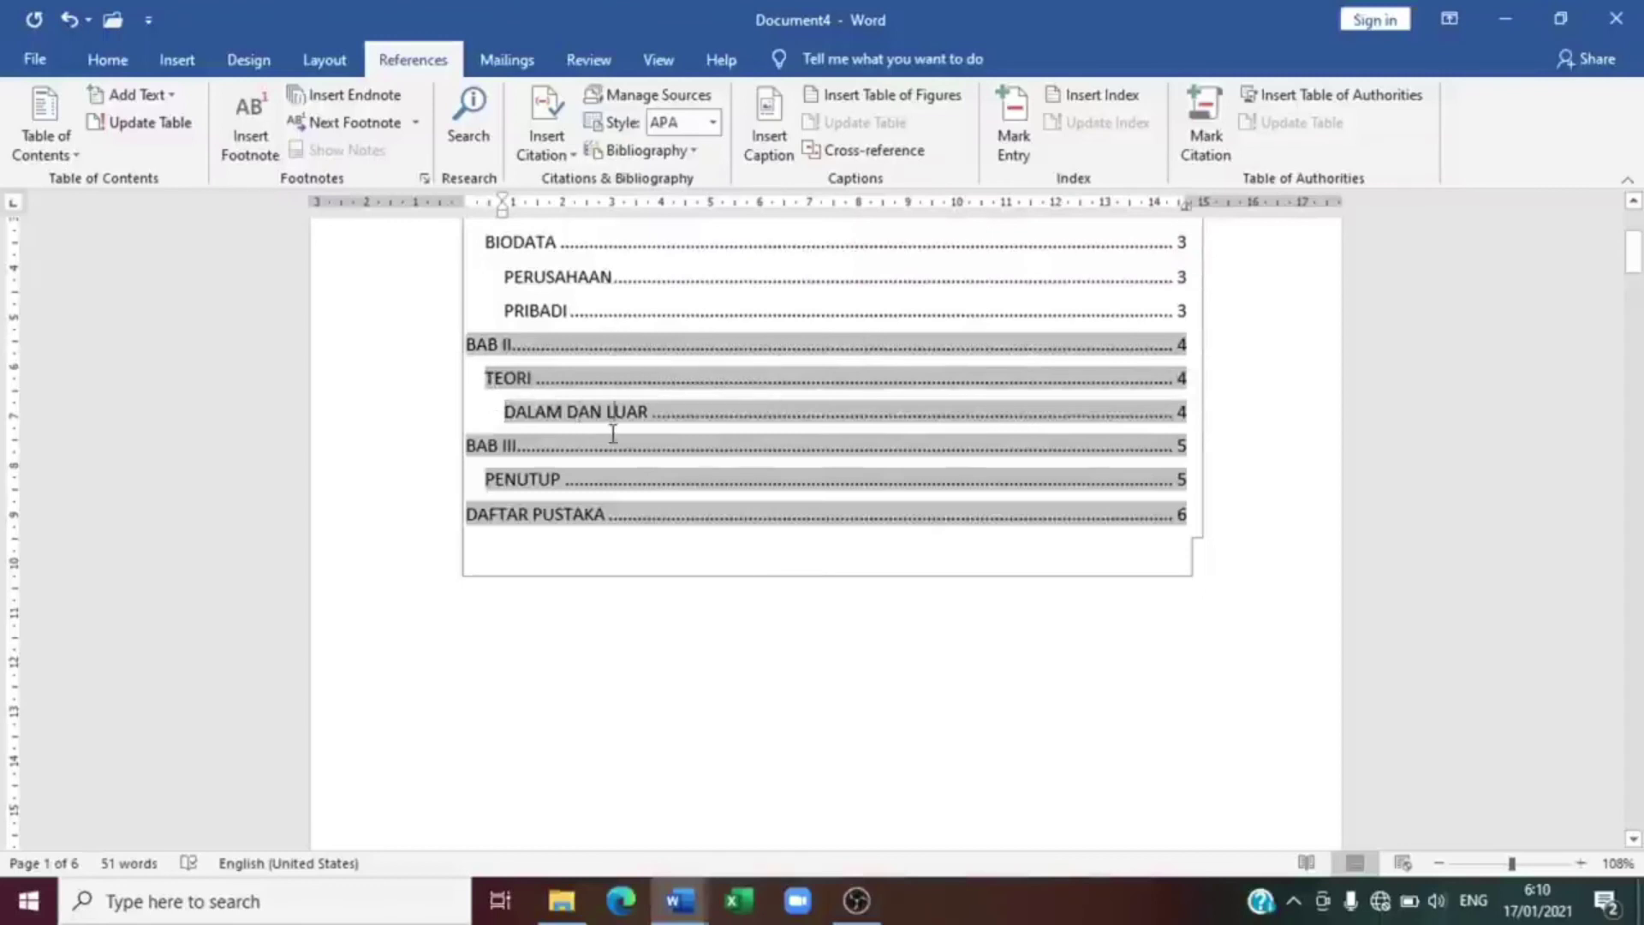
{"action": "left_click", "coordinate": [1637, 264]}
{"action": "left_click", "coordinate": [489, 503]}
Add two lines, KESIMPULAN and SARAN, below the PENUTUP subheading in BAB III
{"action": "left_click_drag", "start_coordinate": [1641, 257], "coordinate": [1636, 638]}
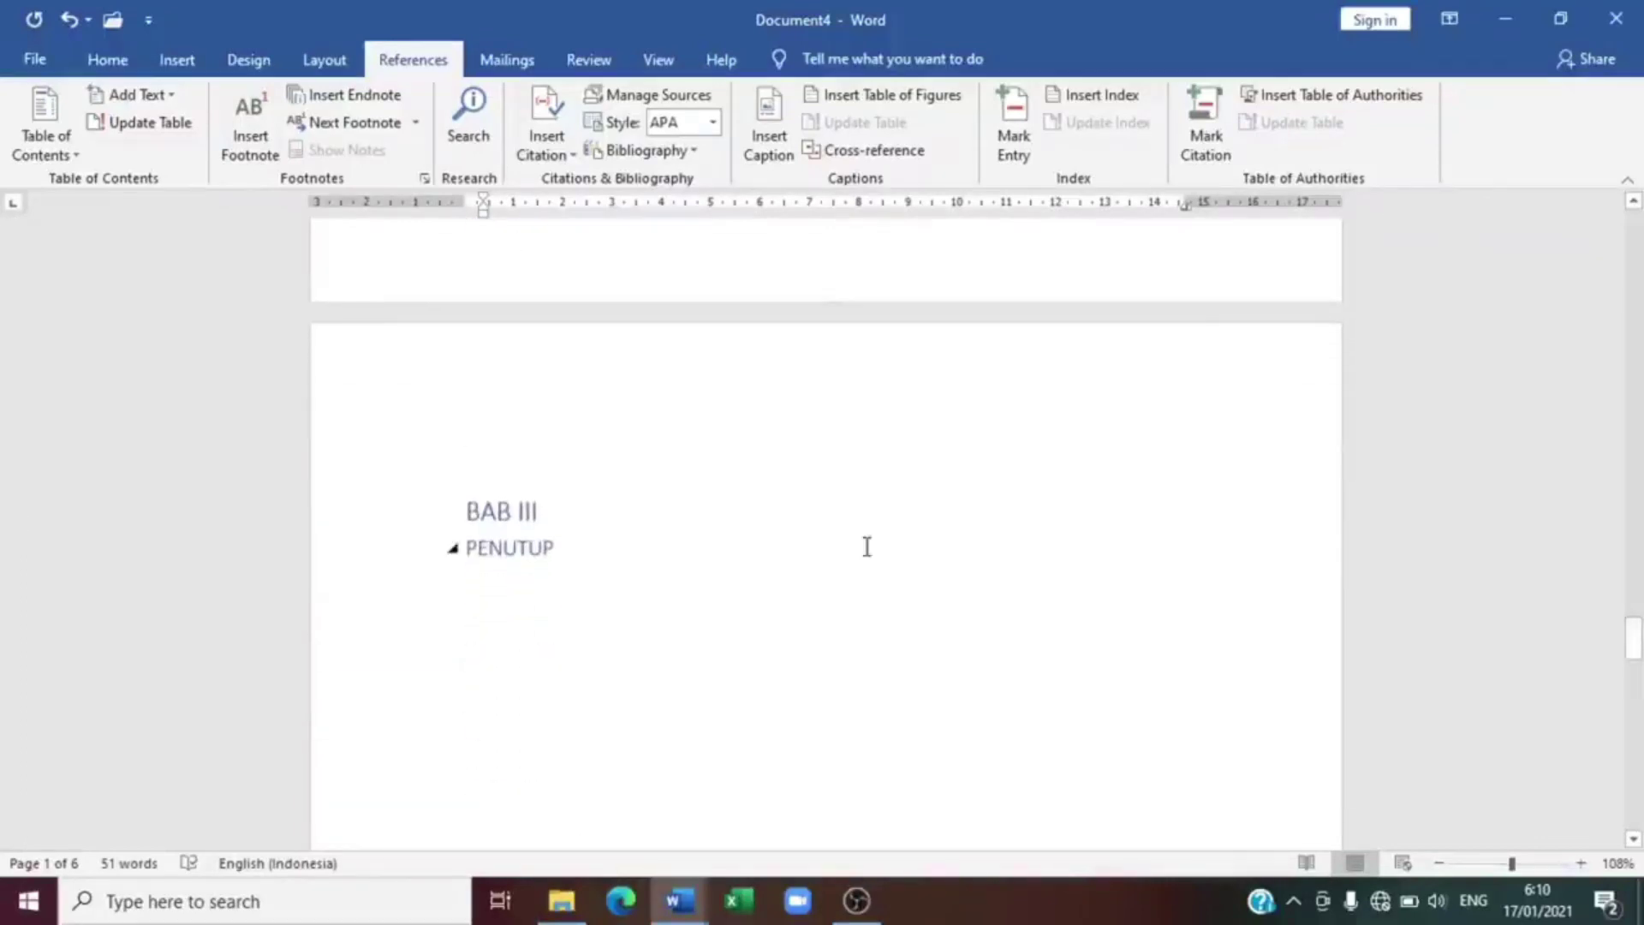
{"action": "left_click", "coordinate": [867, 548]}
{"action": "key", "text": "Return"}
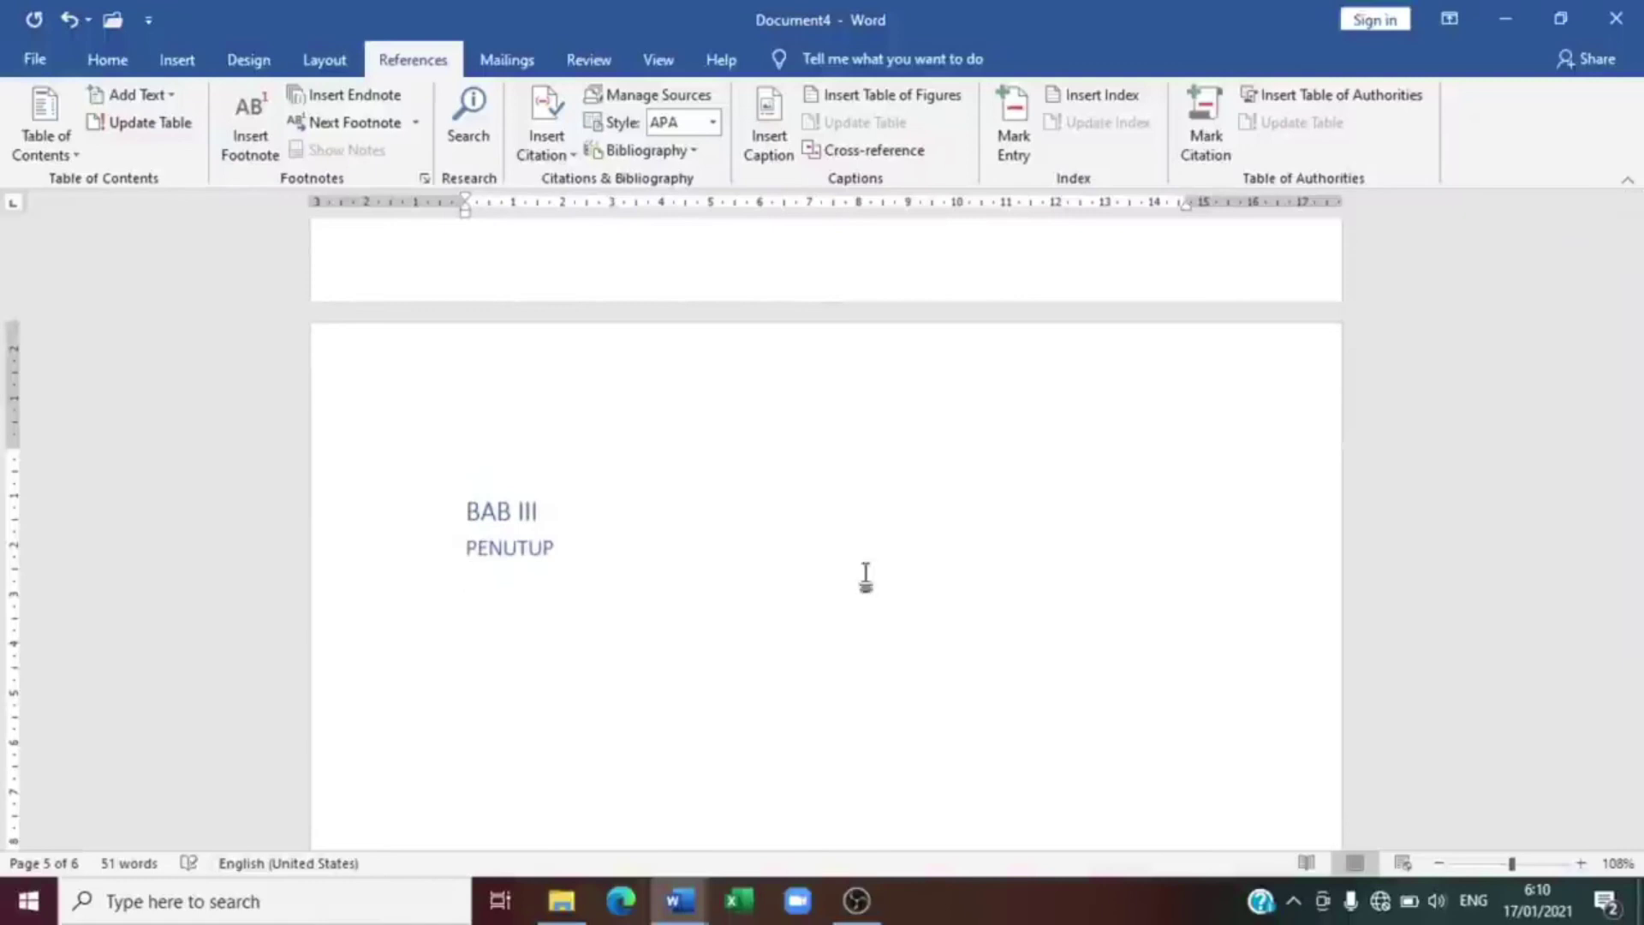
{"action": "type", "text": "KESIMPULAN"}
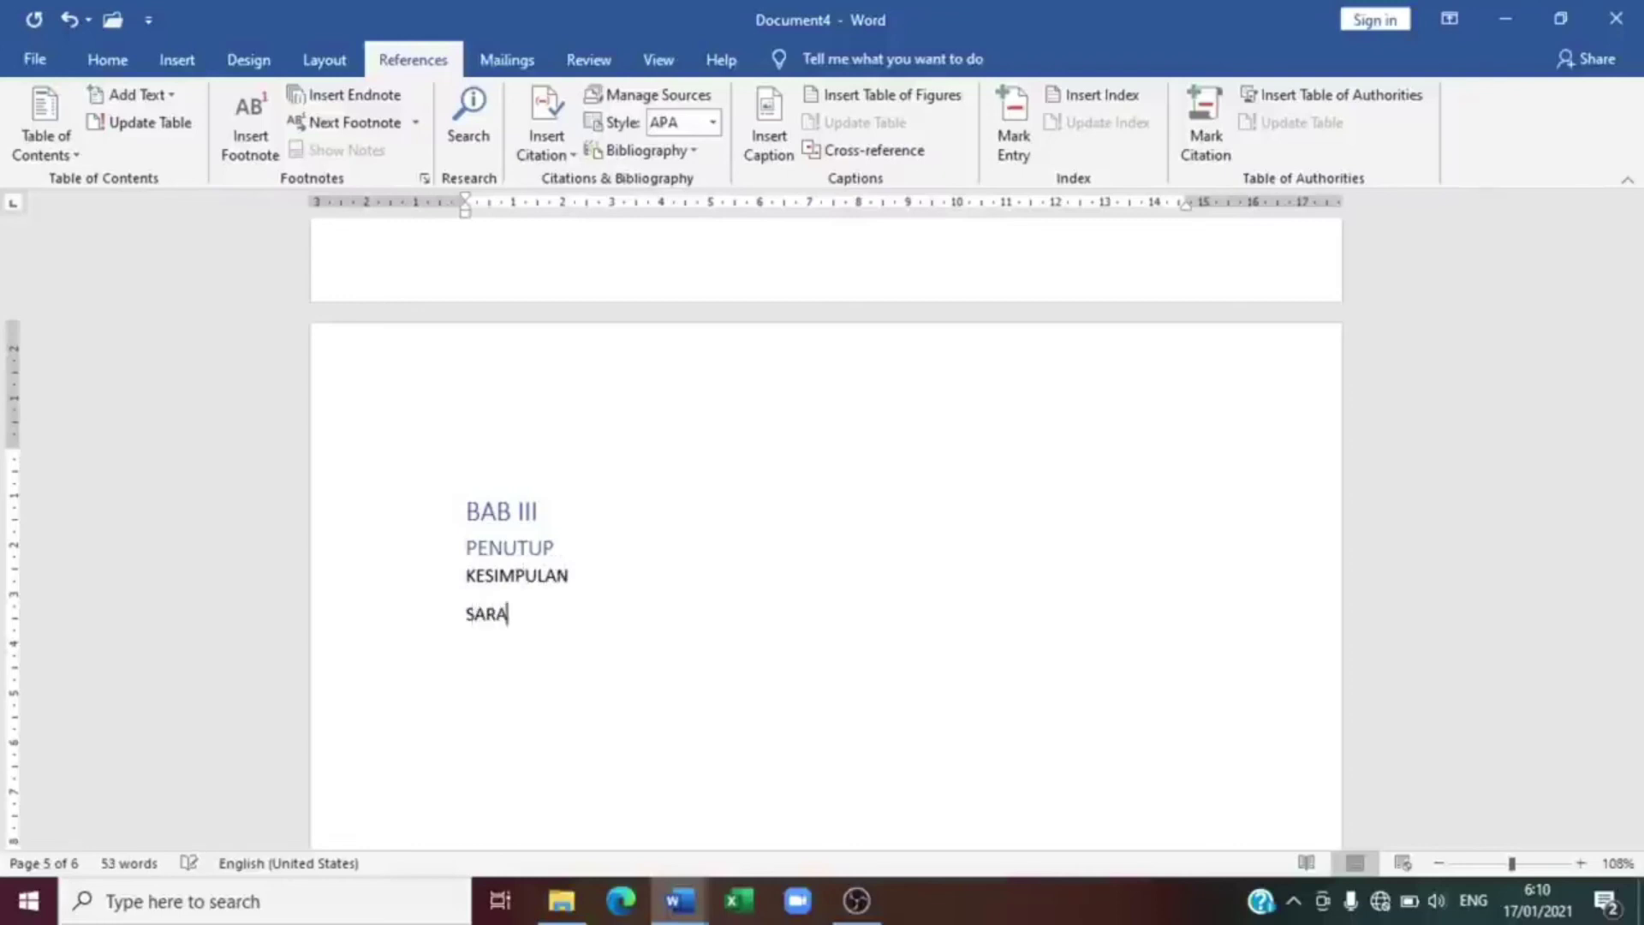
Apply the Heading 3 style to the KESIMPULAN and SARAN lines below PENUTUP
{"action": "scroll", "coordinate": [842, 578], "scroll_direction": "down", "scroll_amount": 2}
{"action": "left_click_drag", "start_coordinate": [595, 462], "coordinate": [442, 456]}
{"action": "left_click_drag", "start_coordinate": [525, 489], "coordinate": [425, 489]}
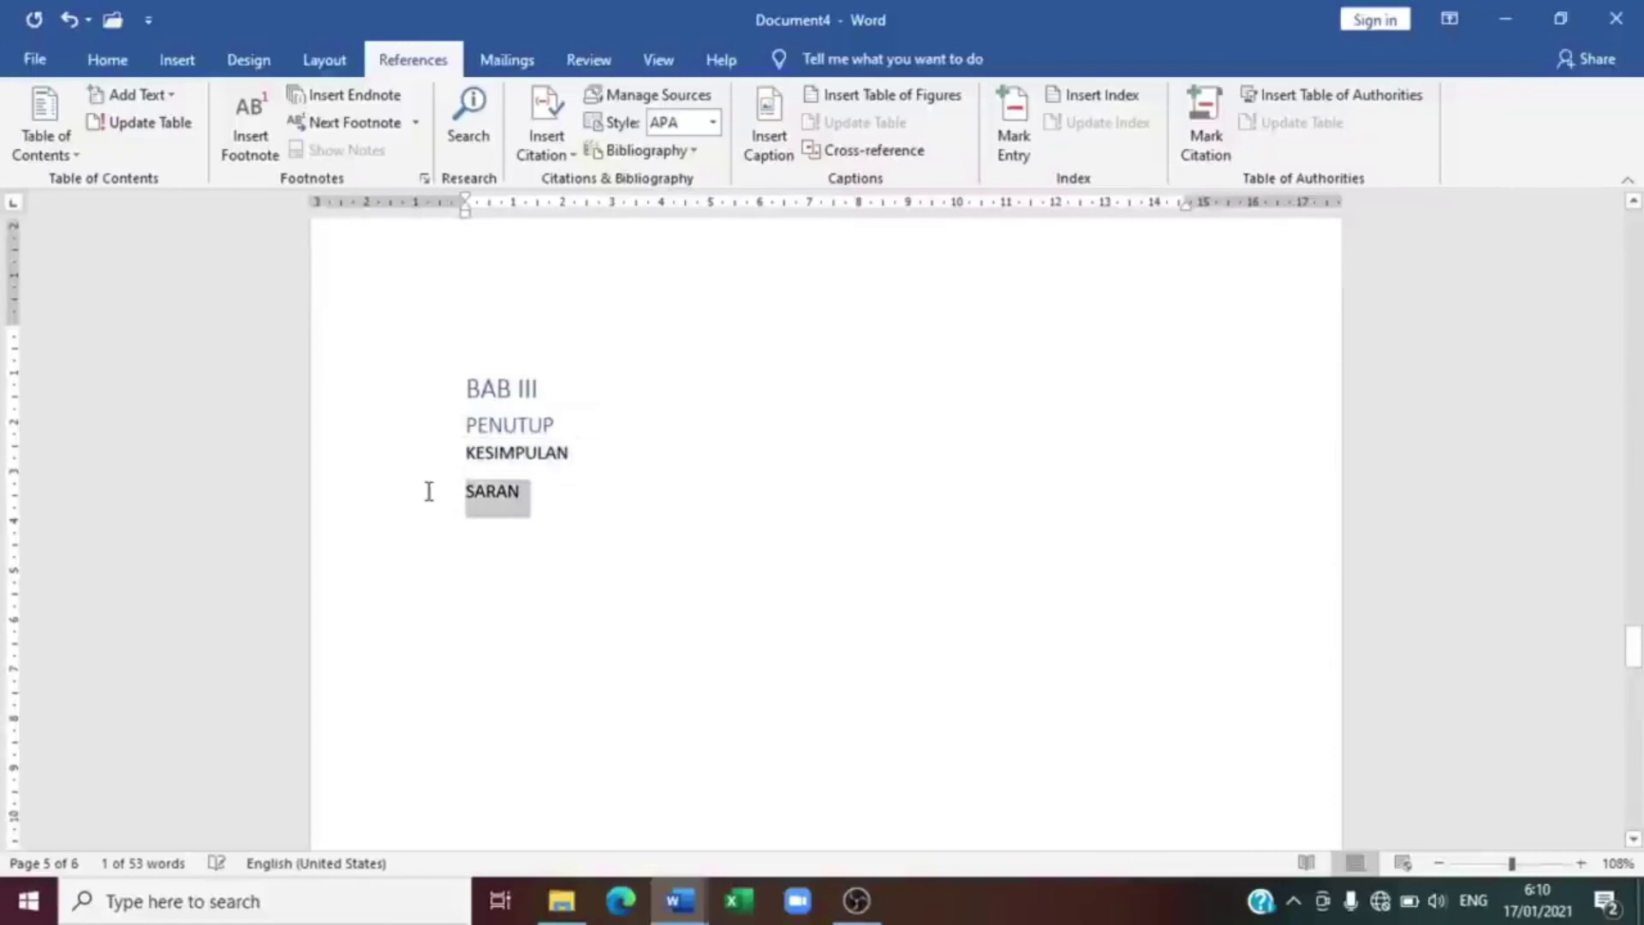
{"action": "left_click", "coordinate": [519, 518]}
{"action": "left_click_drag", "start_coordinate": [525, 511], "coordinate": [452, 466]}
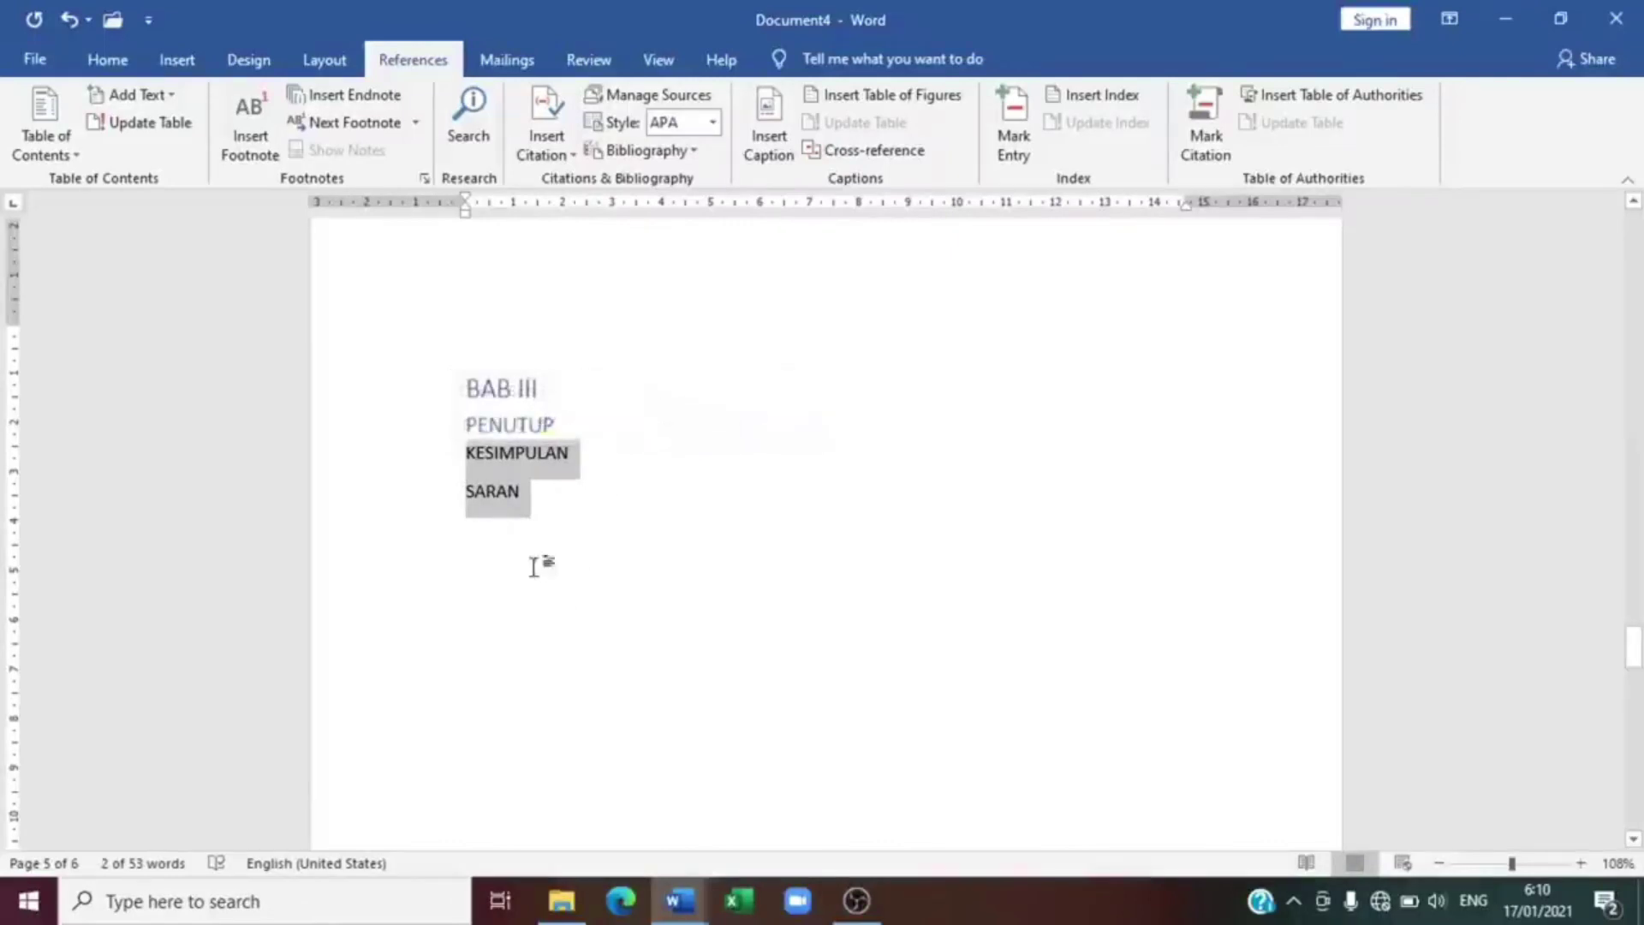
{"action": "left_click", "coordinate": [107, 59]}
{"action": "left_click", "coordinate": [1156, 137]}
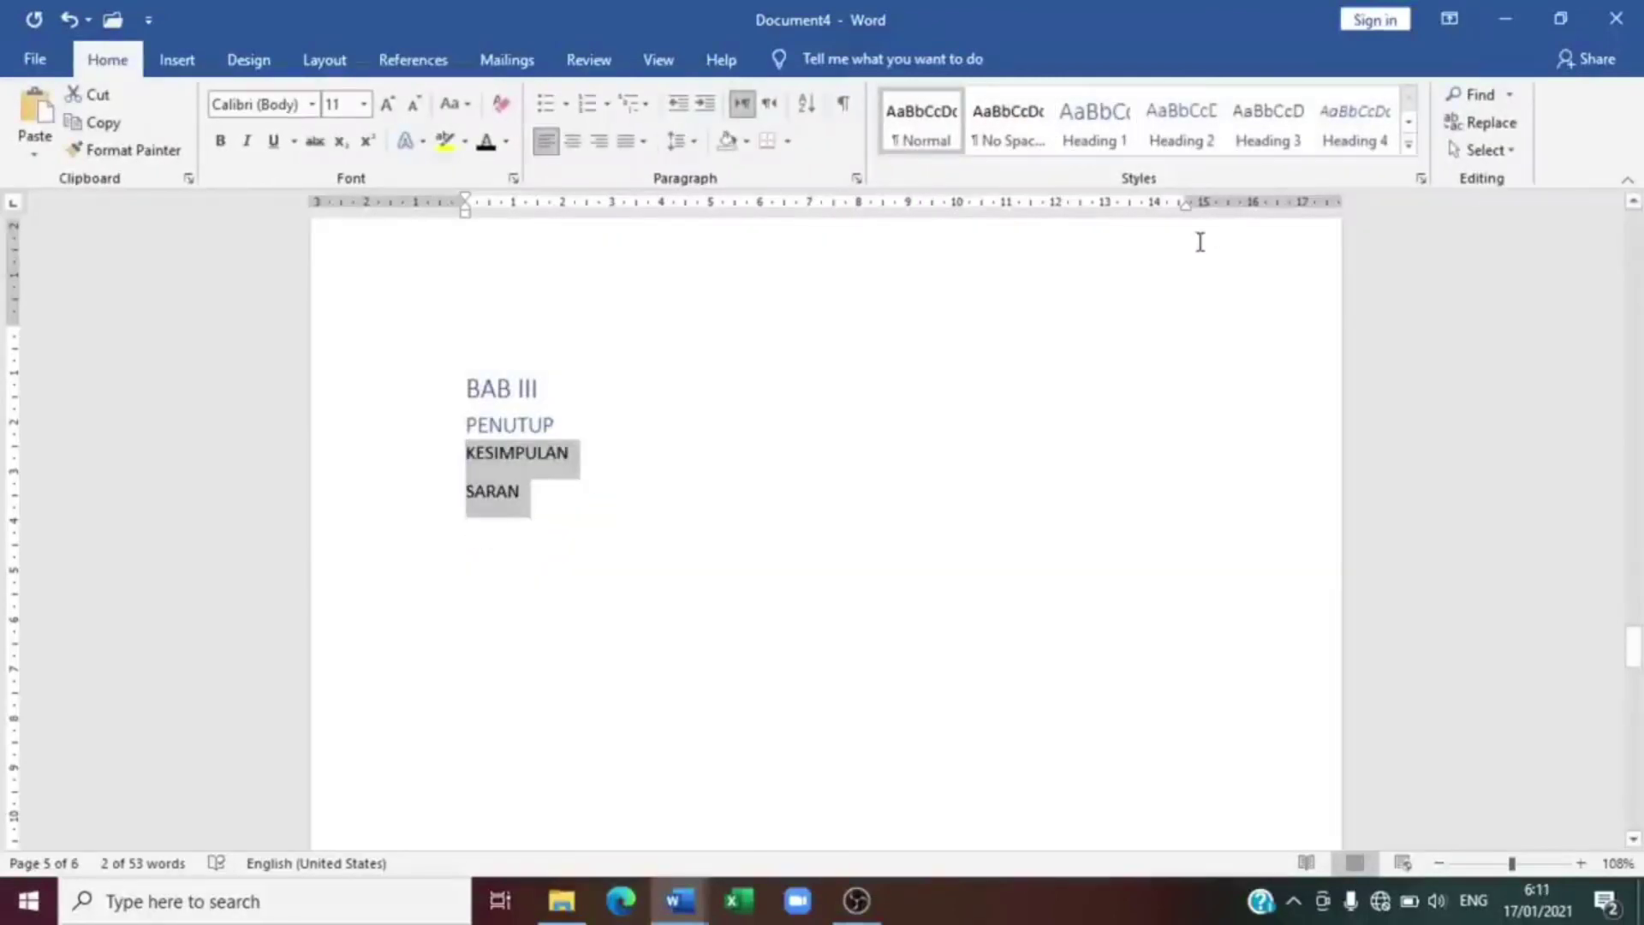
{"action": "left_click", "coordinate": [1262, 151]}
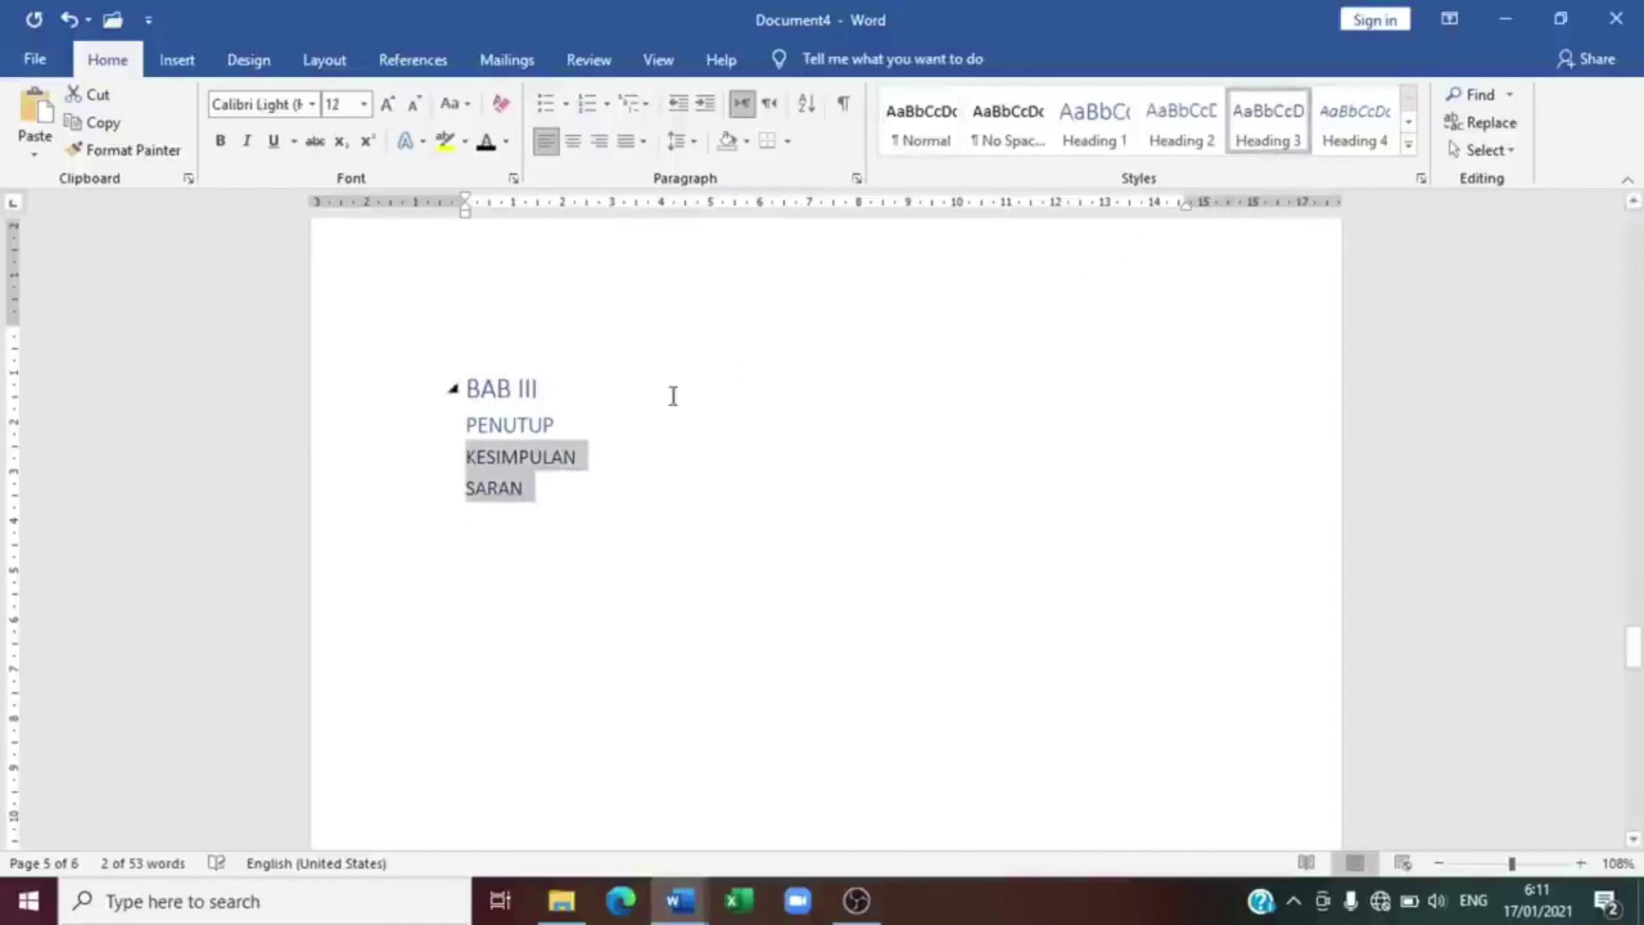
Check the heading levels of BAB III, PENUTUP, KESIMPULAN and SARAN
{"action": "left_click_drag", "start_coordinate": [554, 392], "coordinate": [466, 390]}
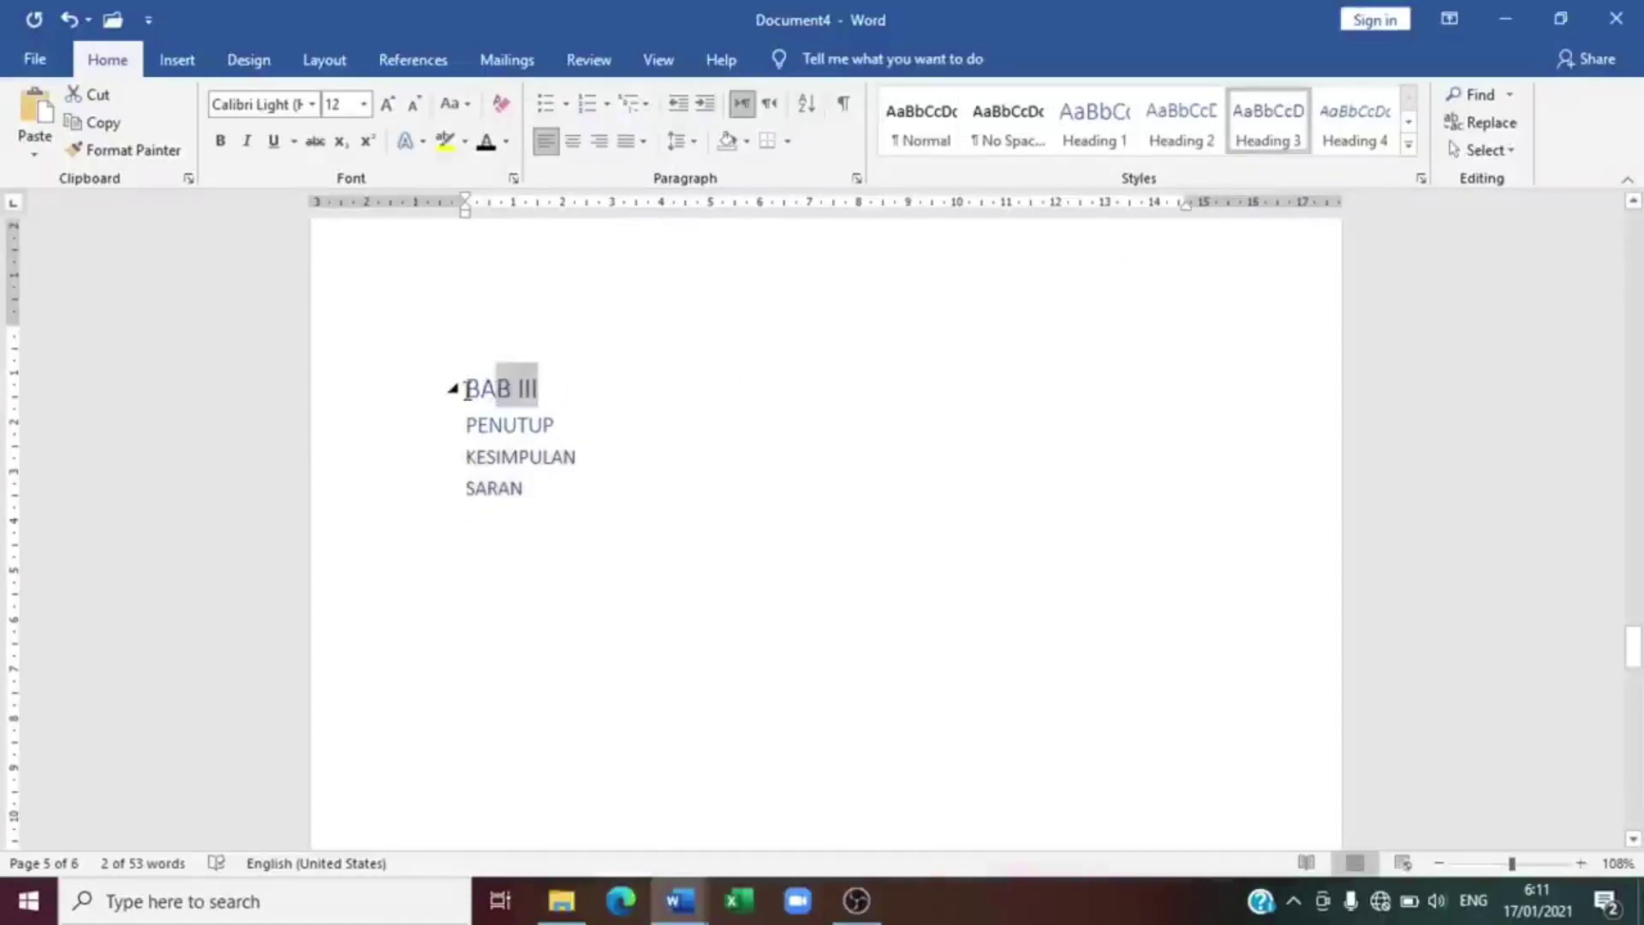
{"action": "left_click_drag", "start_coordinate": [562, 425], "coordinate": [454, 425]}
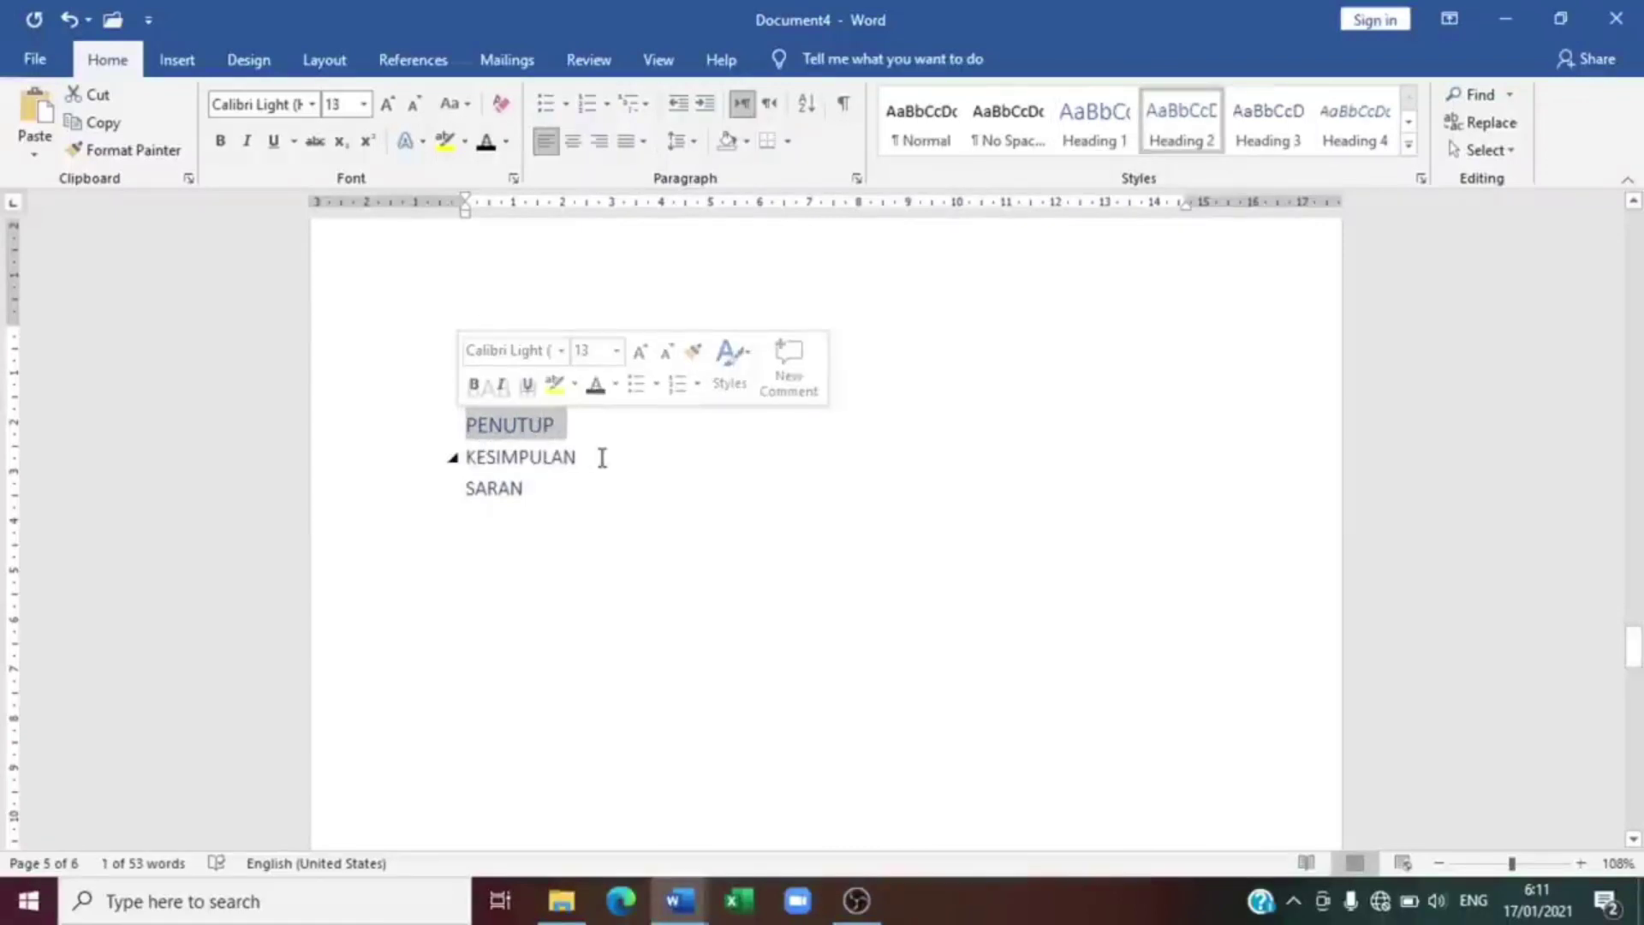
{"action": "left_click_drag", "start_coordinate": [583, 457], "coordinate": [422, 517]}
{"action": "left_click", "coordinate": [441, 520]}
{"action": "left_click", "coordinate": [470, 490]}
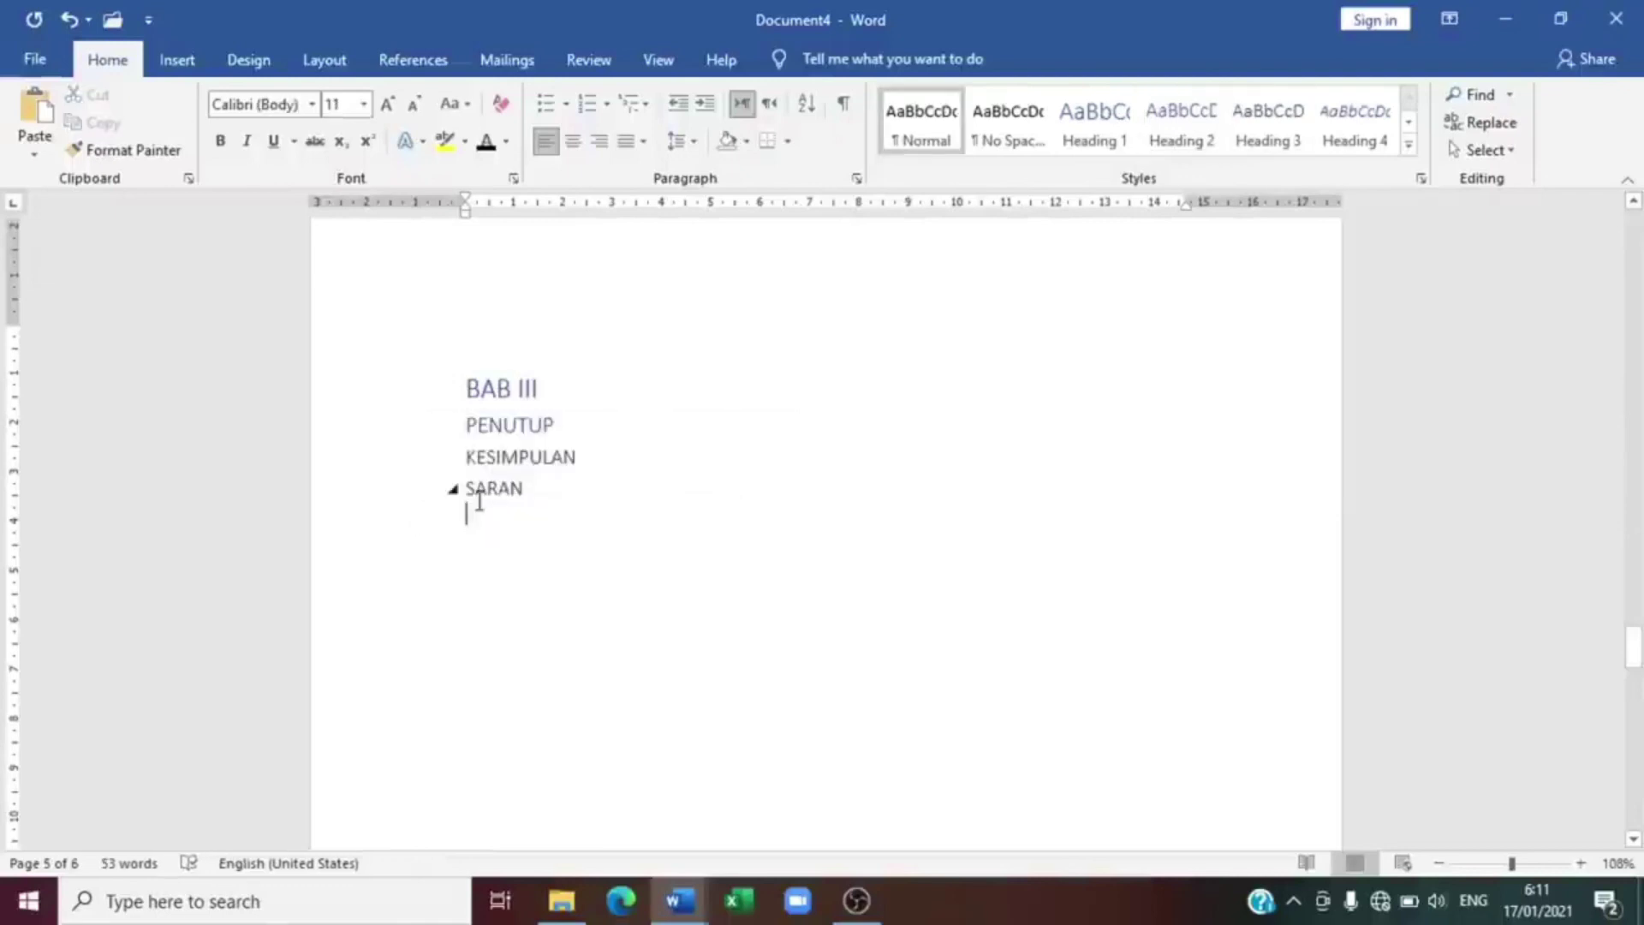
Regenerate the table of contents with Automatic Table 1 to include KESIMPULAN and SARAN under PENUTUP, and review the entries
{"action": "left_click_drag", "start_coordinate": [471, 469], "coordinate": [509, 467]}
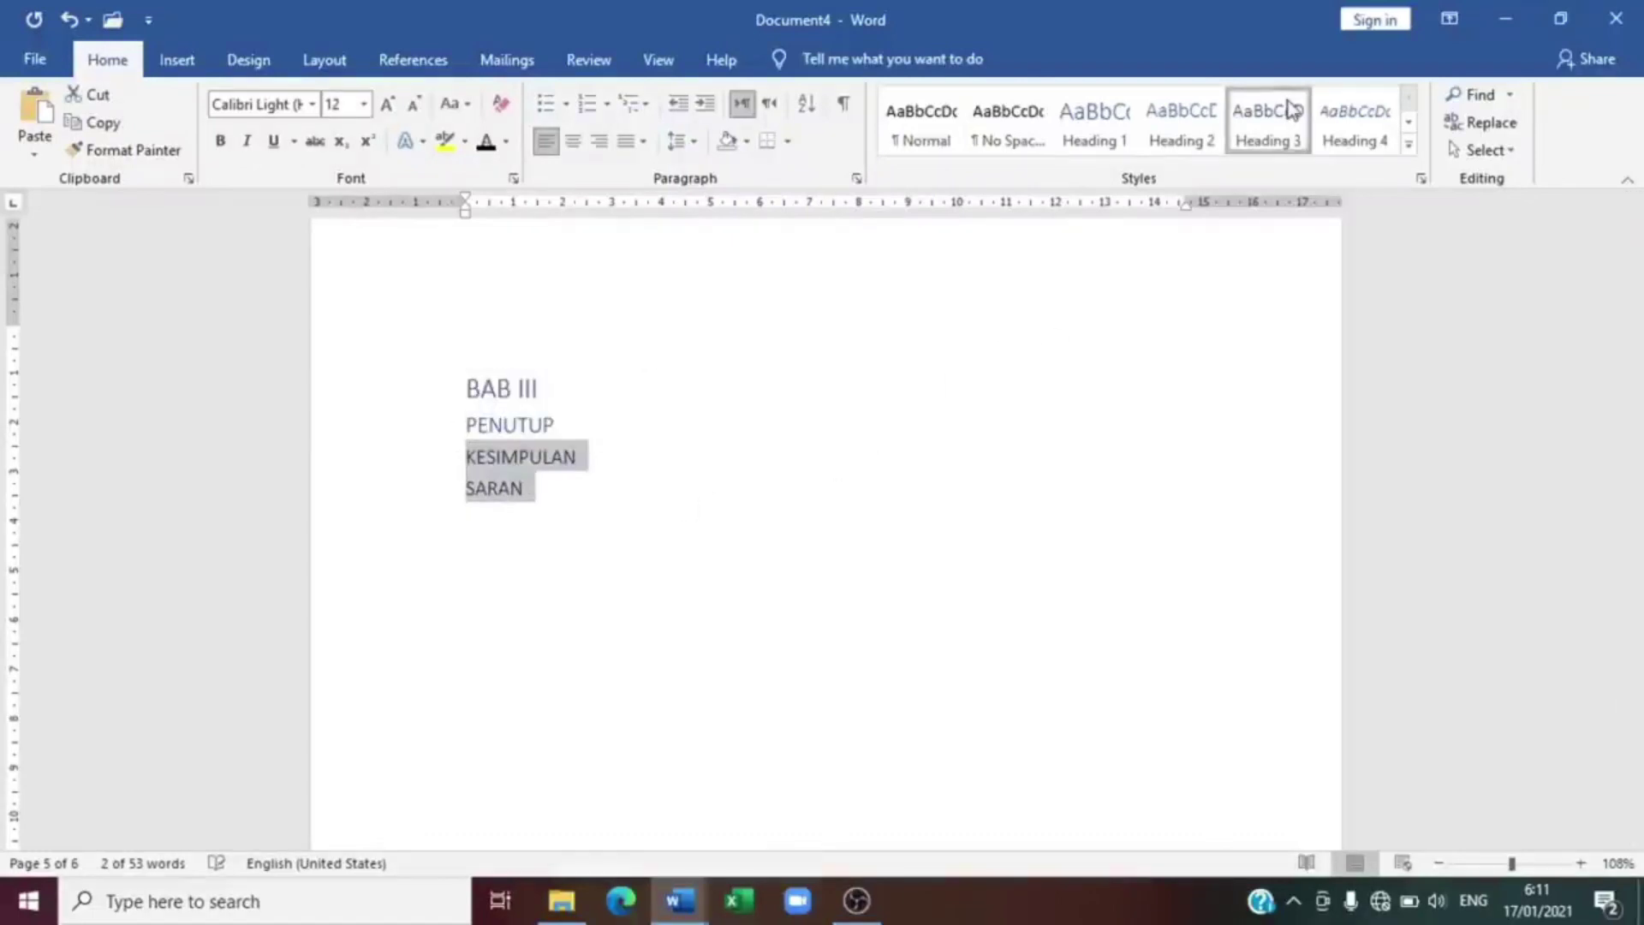
{"action": "left_click", "coordinate": [435, 72]}
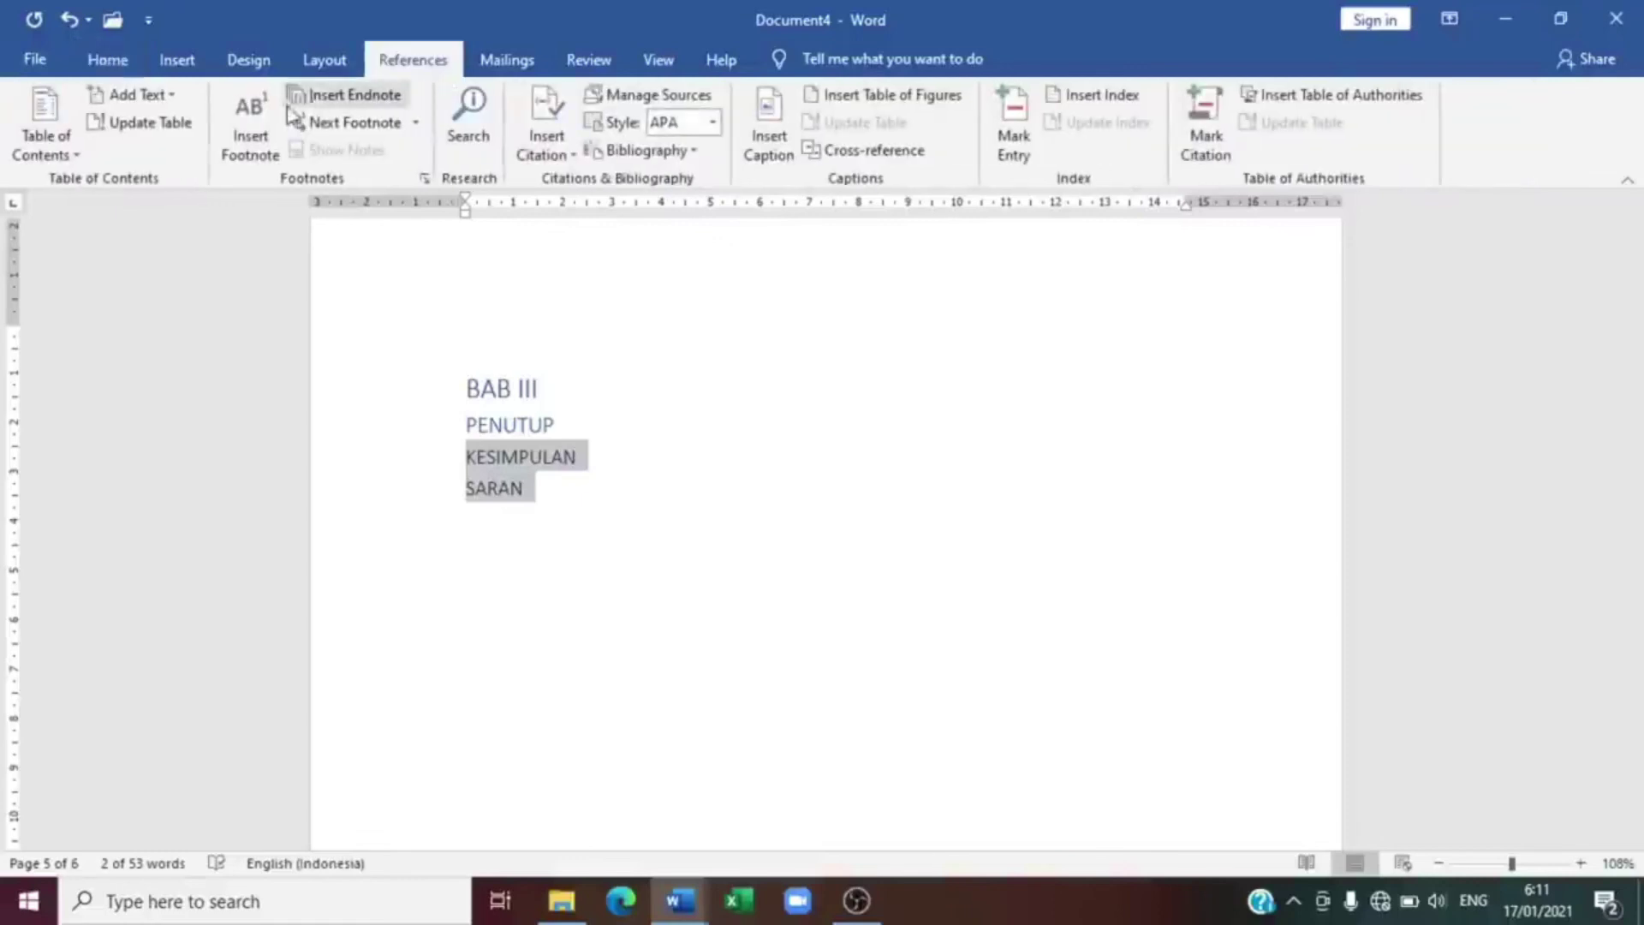
{"action": "left_click", "coordinate": [38, 150]}
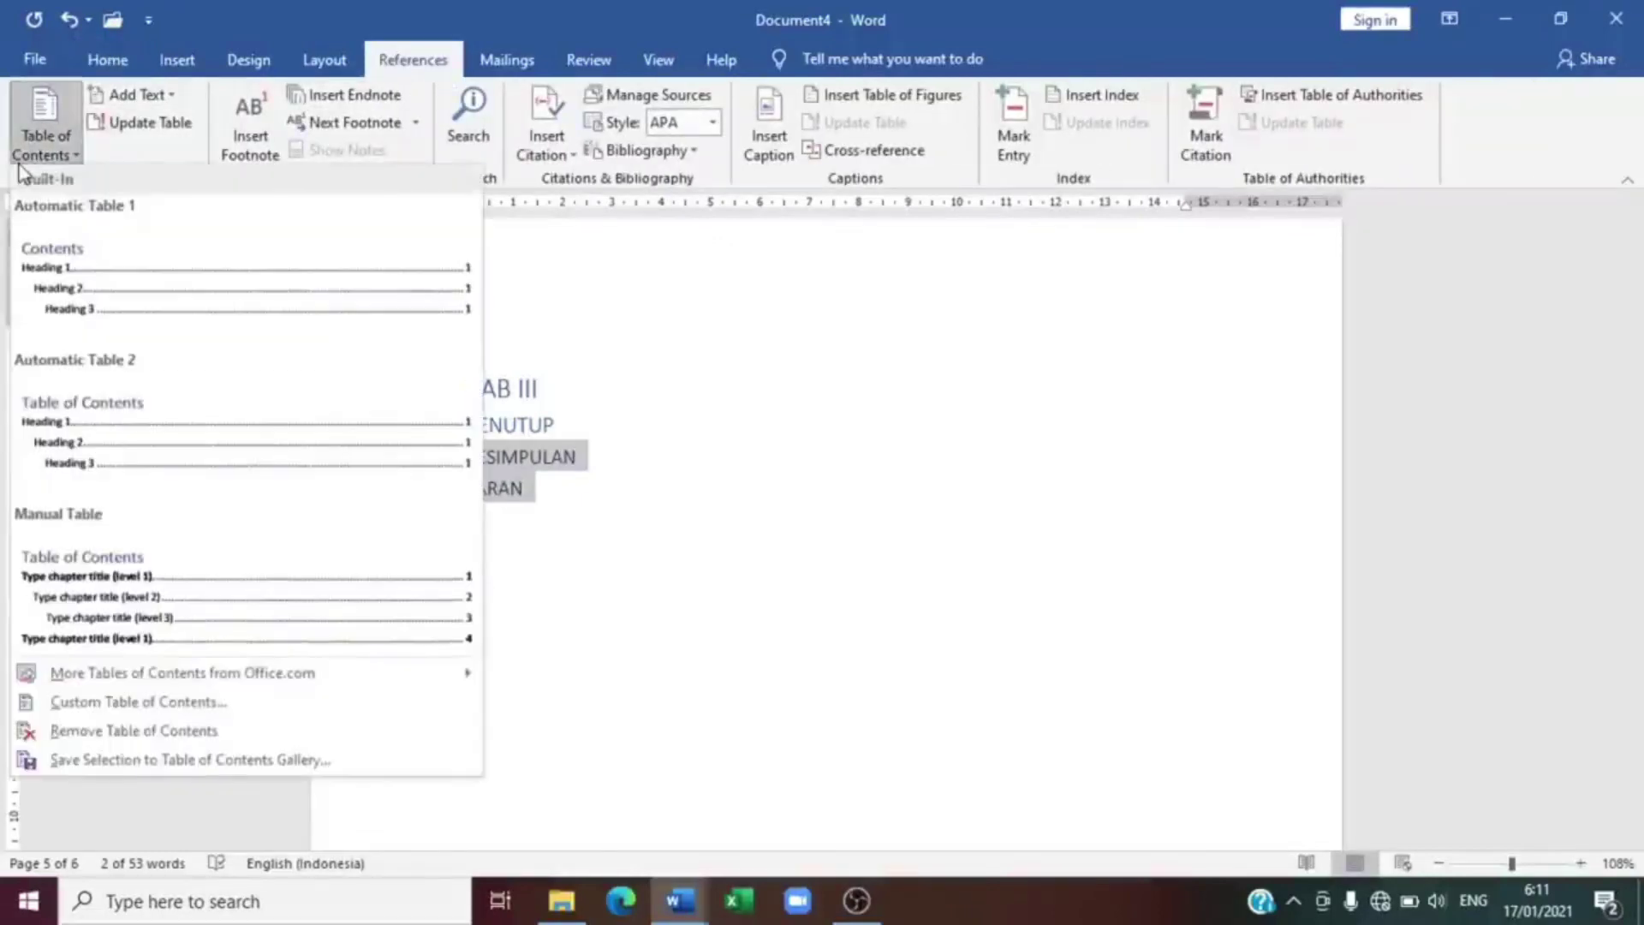
{"action": "left_click", "coordinate": [63, 283]}
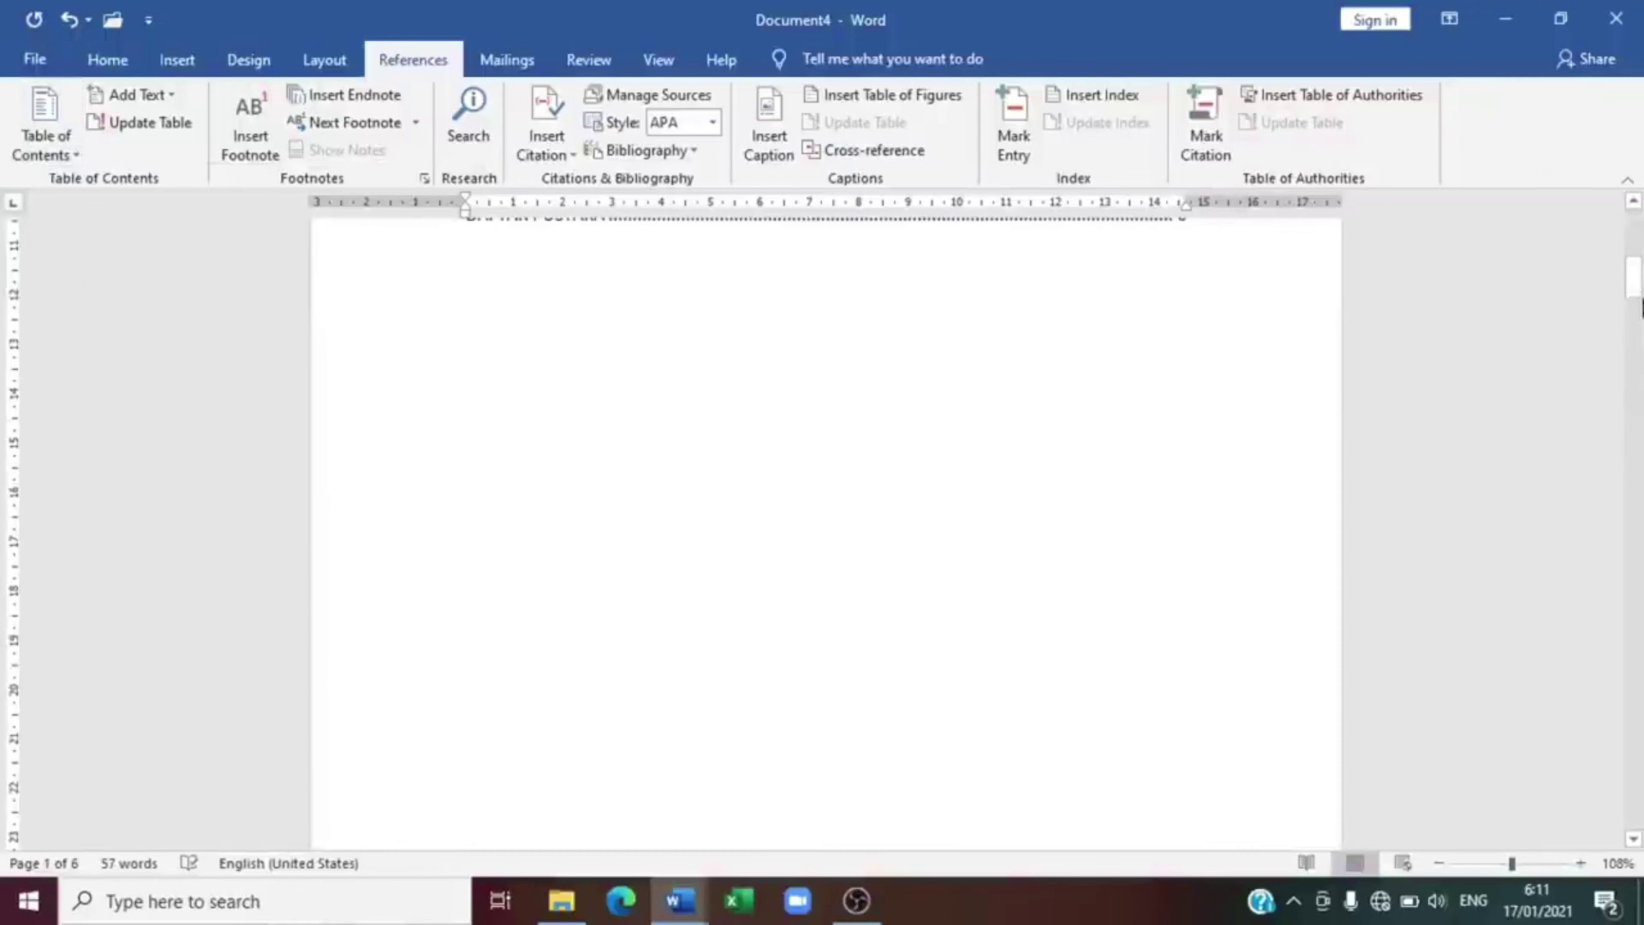
{"action": "left_click_drag", "start_coordinate": [1639, 291], "coordinate": [1639, 248]}
{"action": "scroll", "coordinate": [1024, 275], "scroll_direction": "up", "scroll_amount": 3}
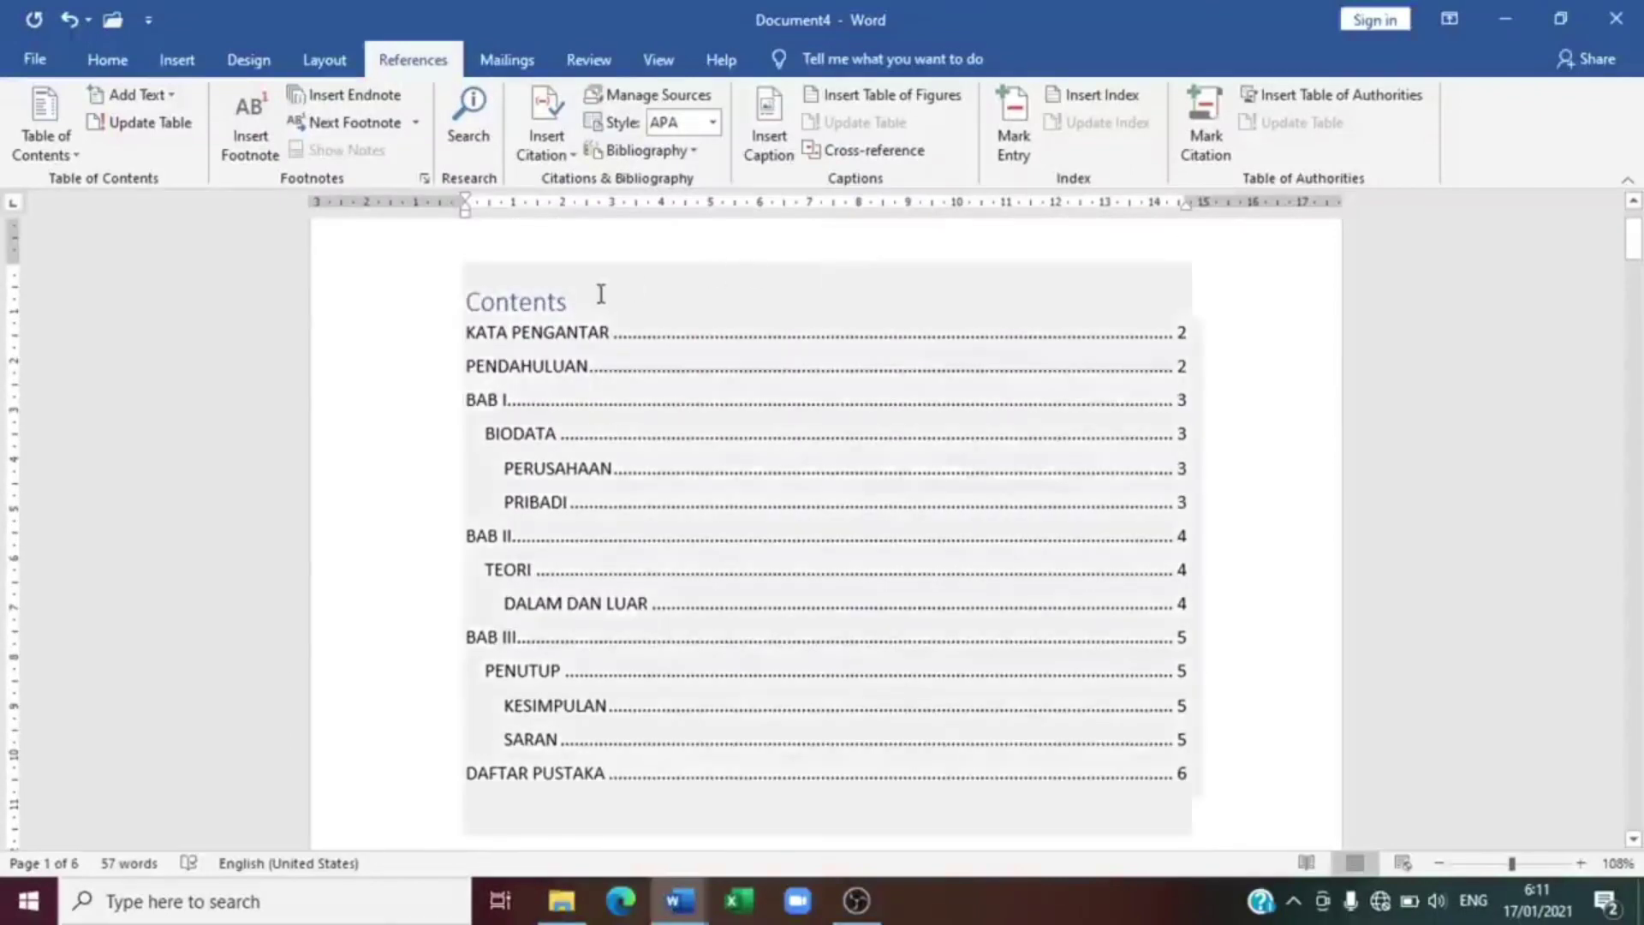
Replace the table of contents title "Contents" with DAFTAR ISI
{"action": "left_click_drag", "start_coordinate": [600, 294], "coordinate": [460, 319]}
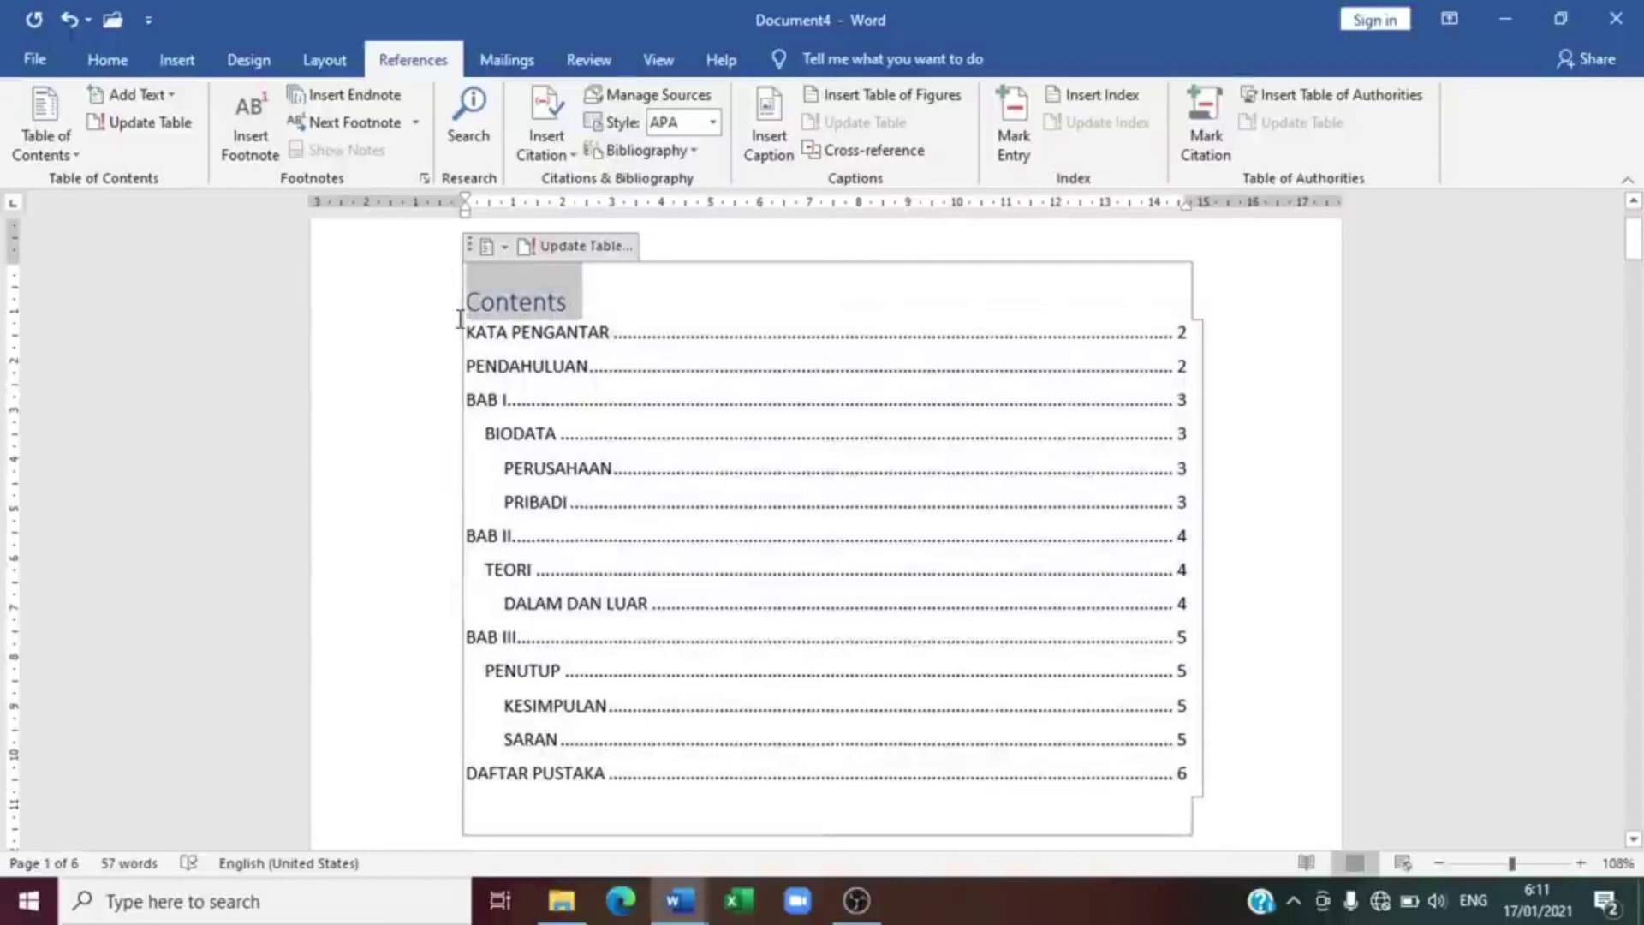
{"action": "type", "text": "D"}
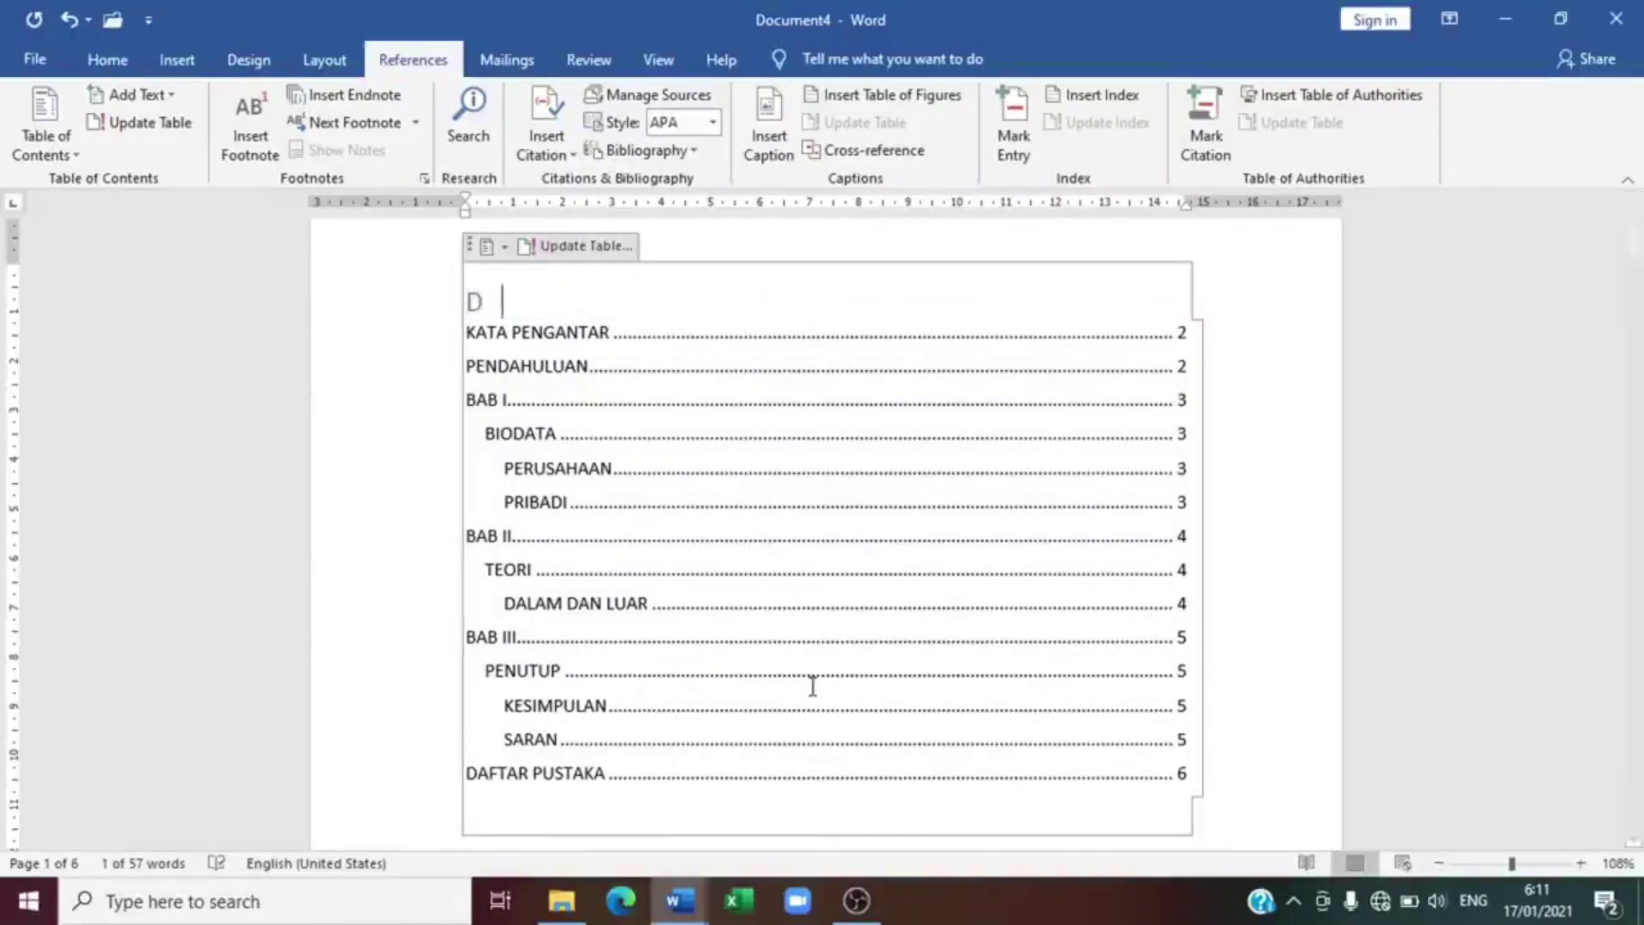
{"action": "type", "text": "AFTAR ISI"}
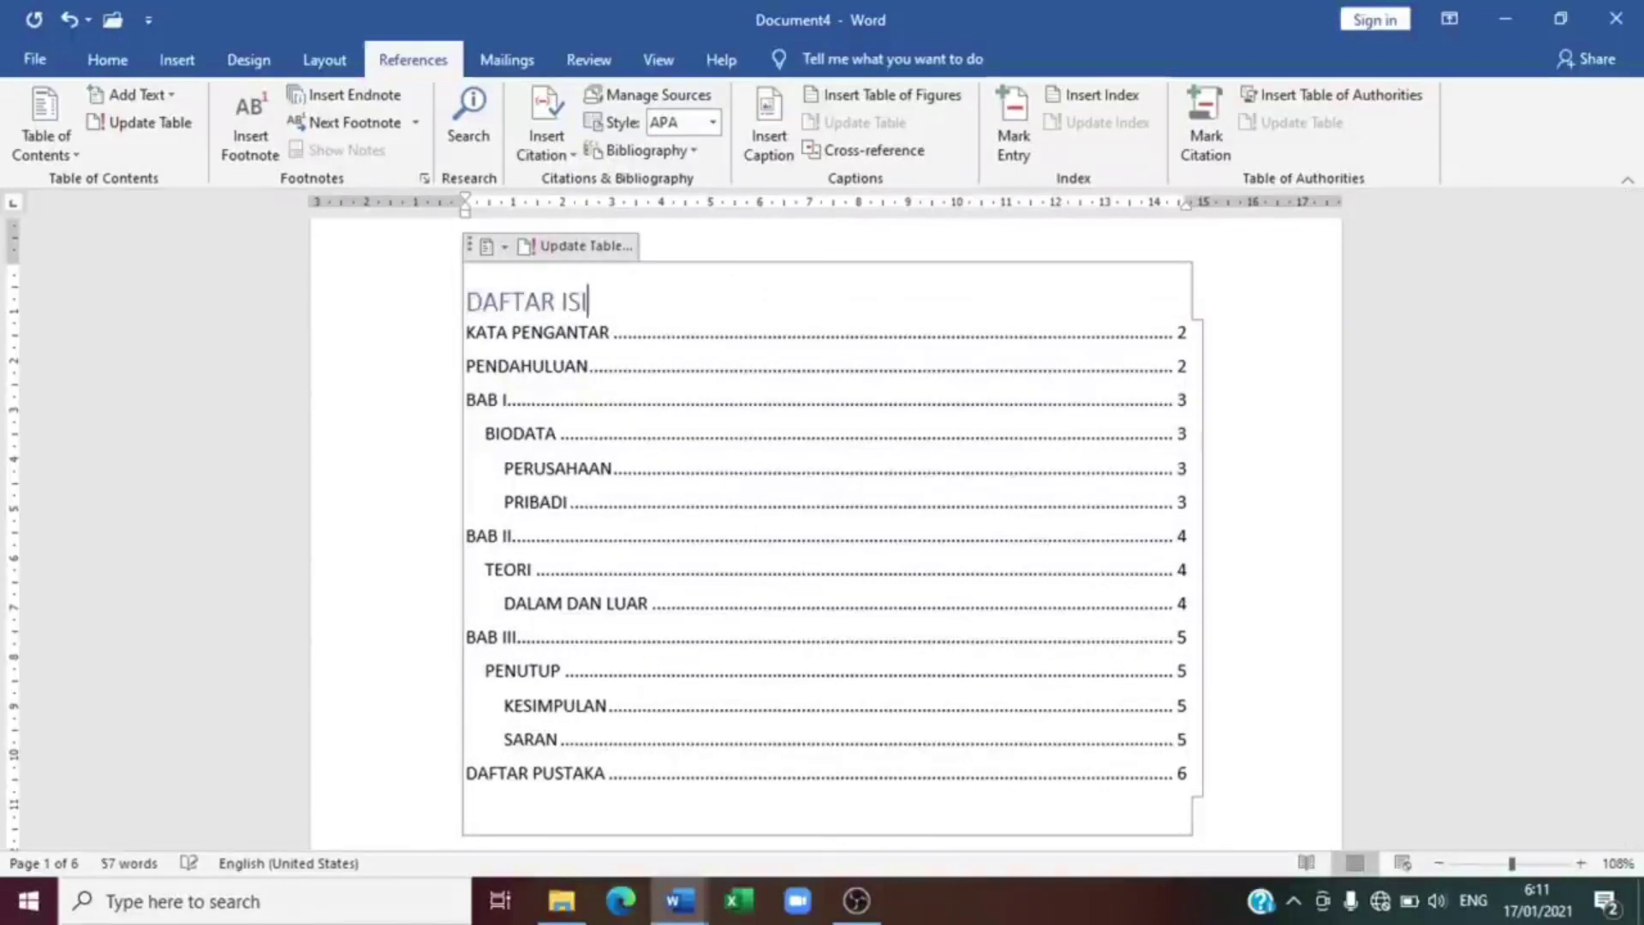
Centre the DAFTAR ISI title and set its font color to Automatic
{"action": "left_click_drag", "start_coordinate": [610, 301], "coordinate": [471, 311]}
{"action": "left_click", "coordinate": [107, 59]}
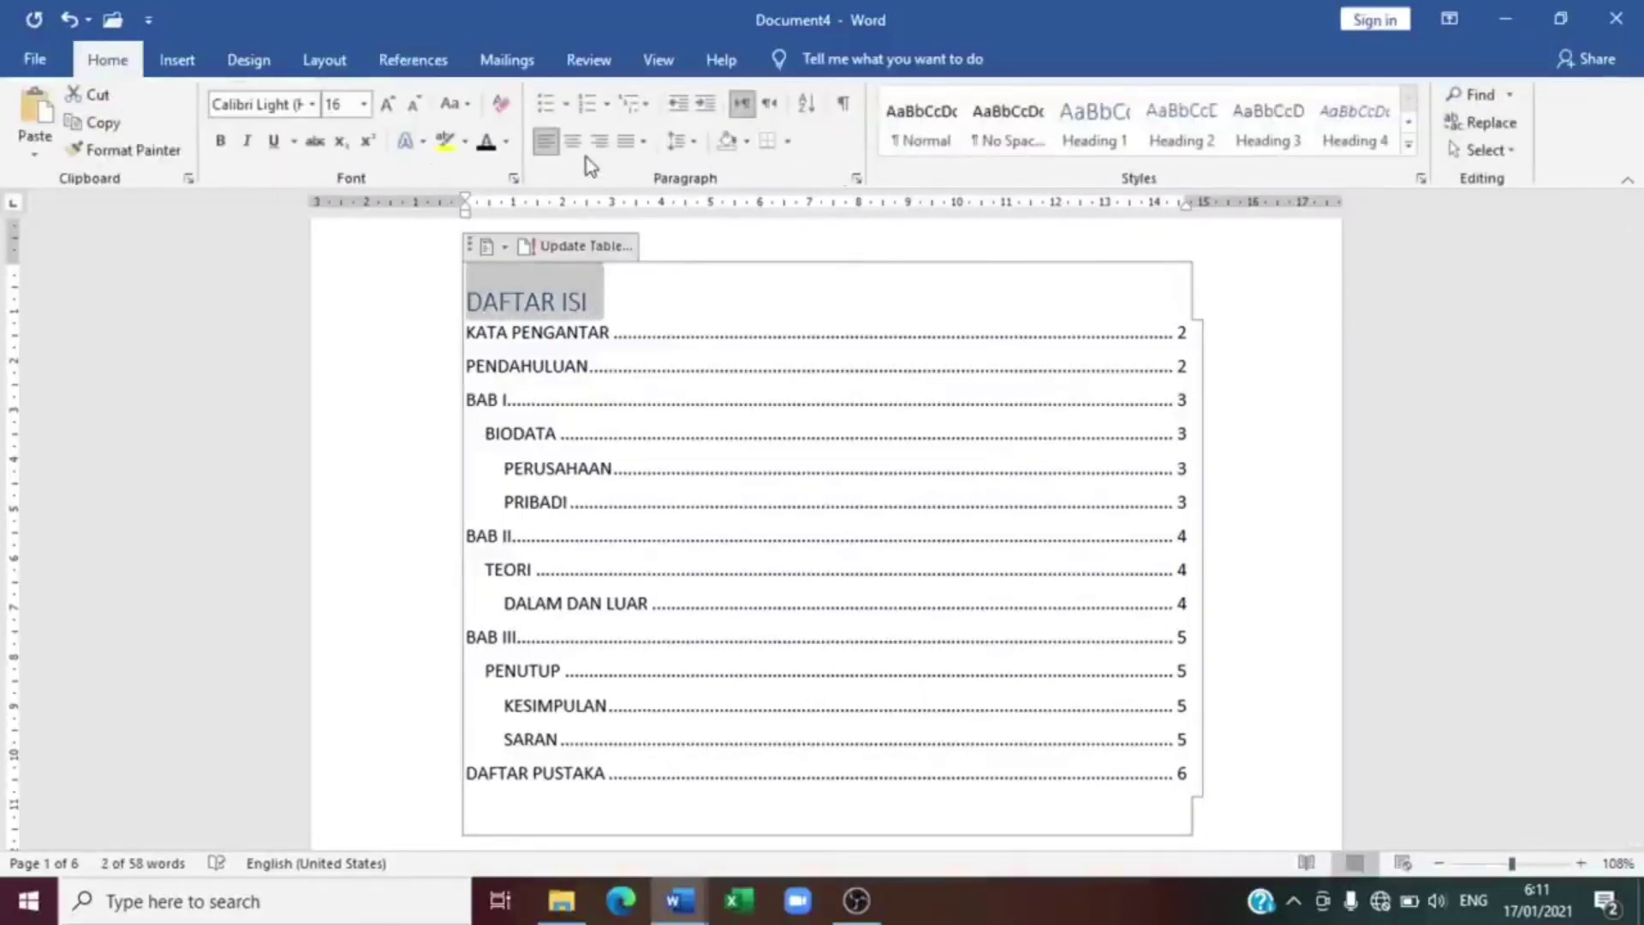
{"action": "left_click", "coordinate": [573, 142]}
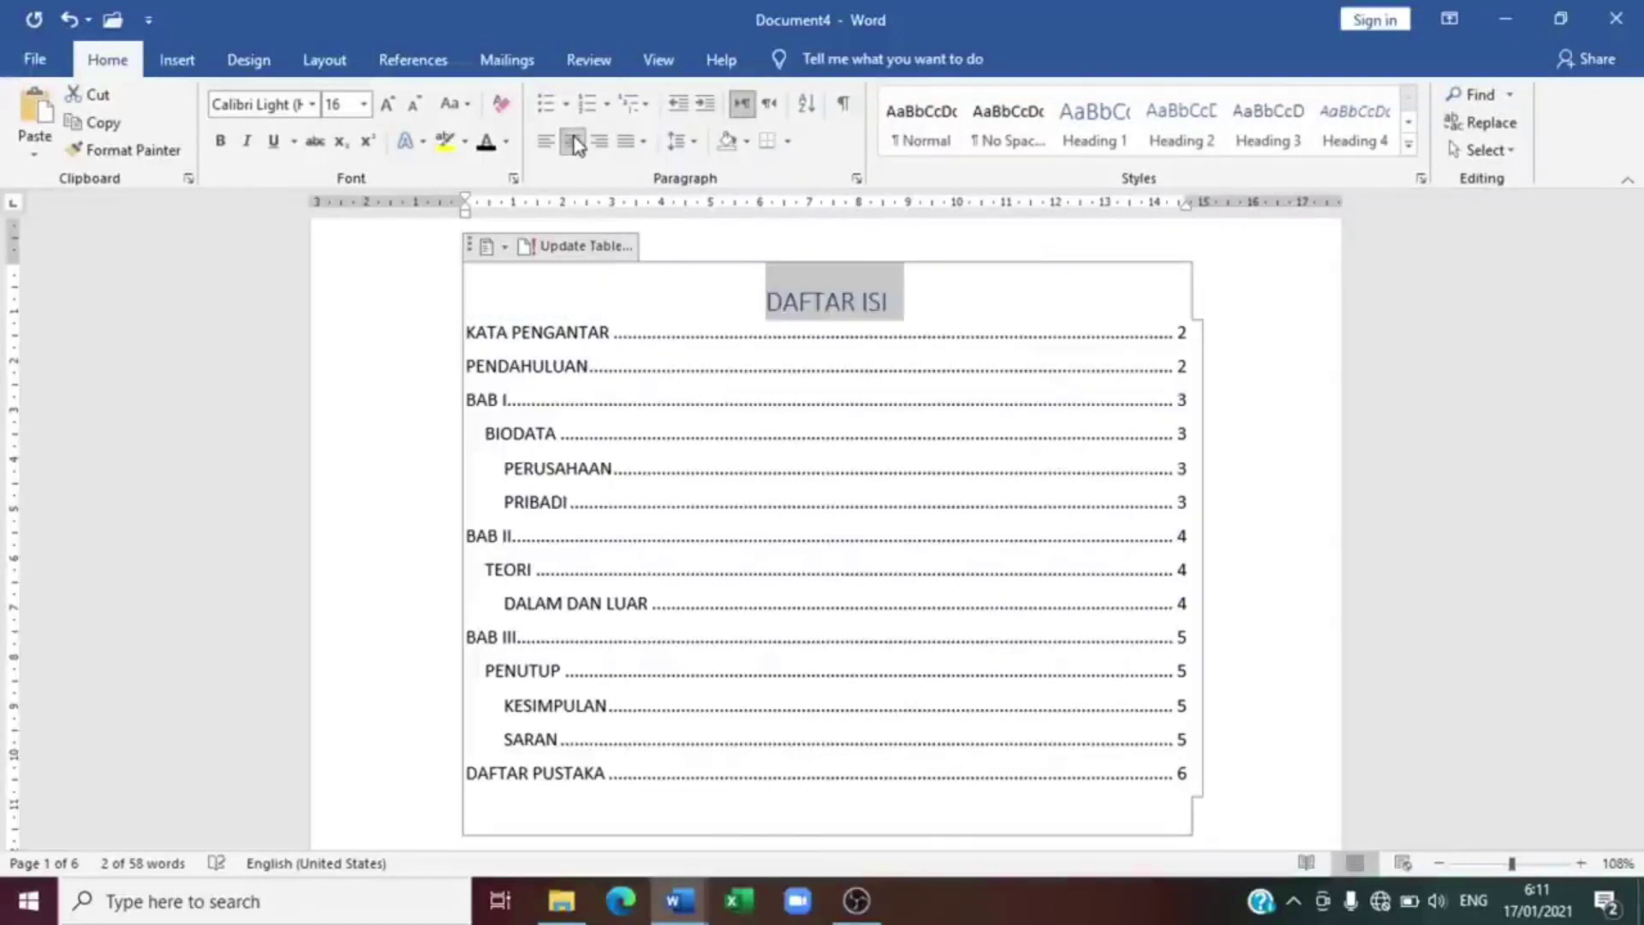
{"action": "left_click", "coordinate": [507, 156]}
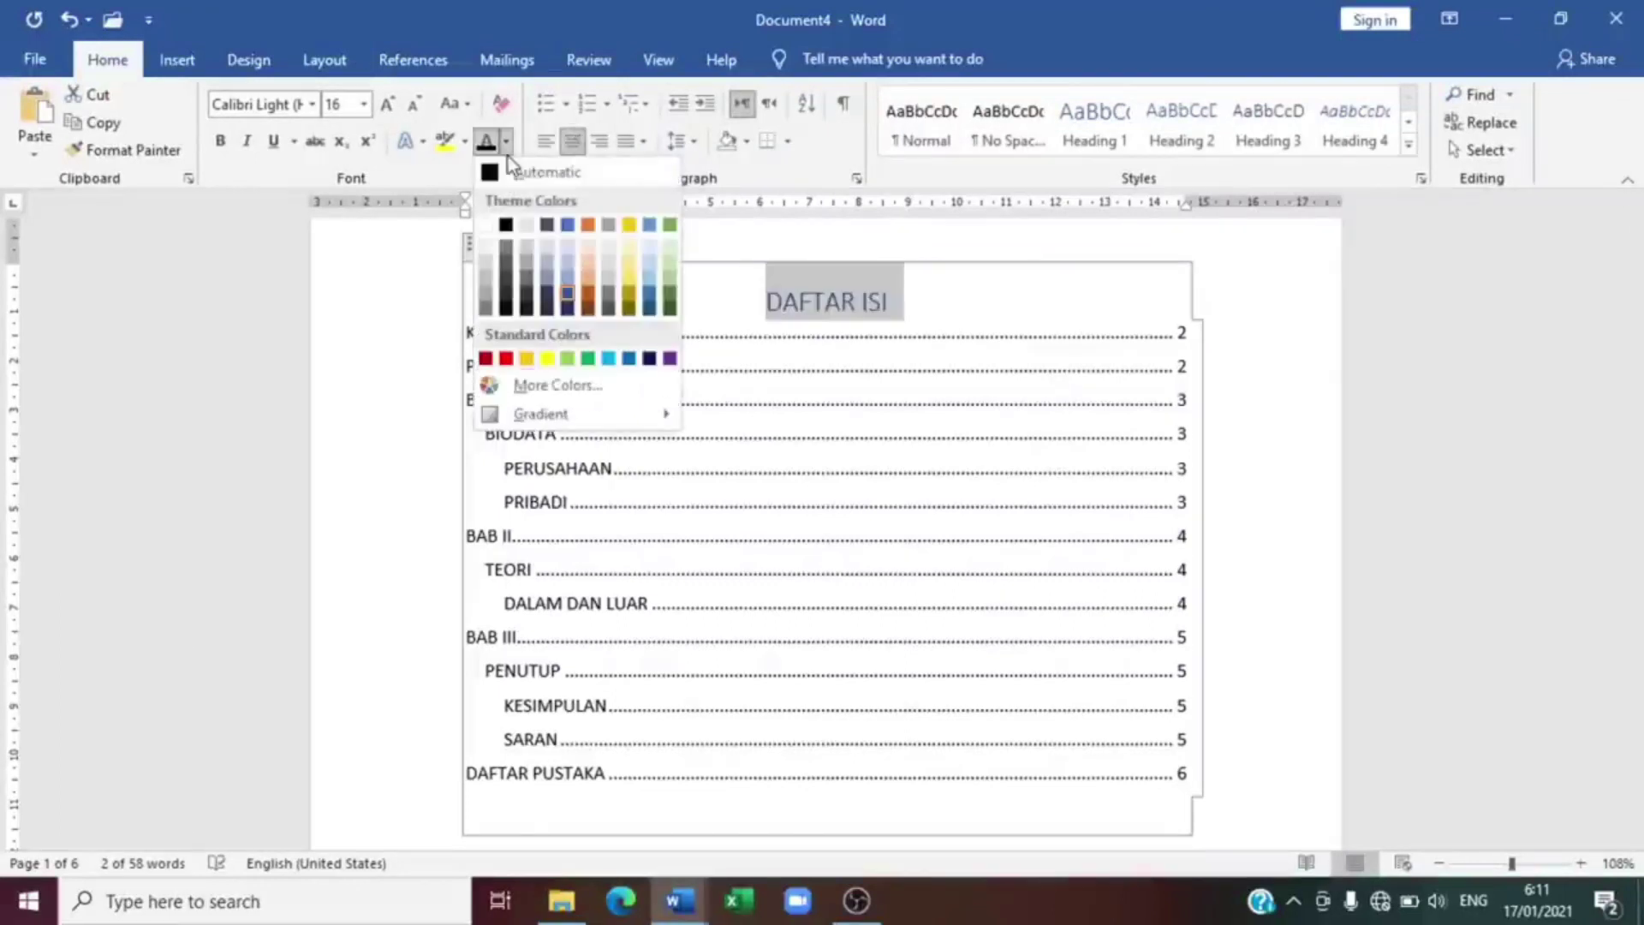
{"action": "left_click", "coordinate": [490, 174]}
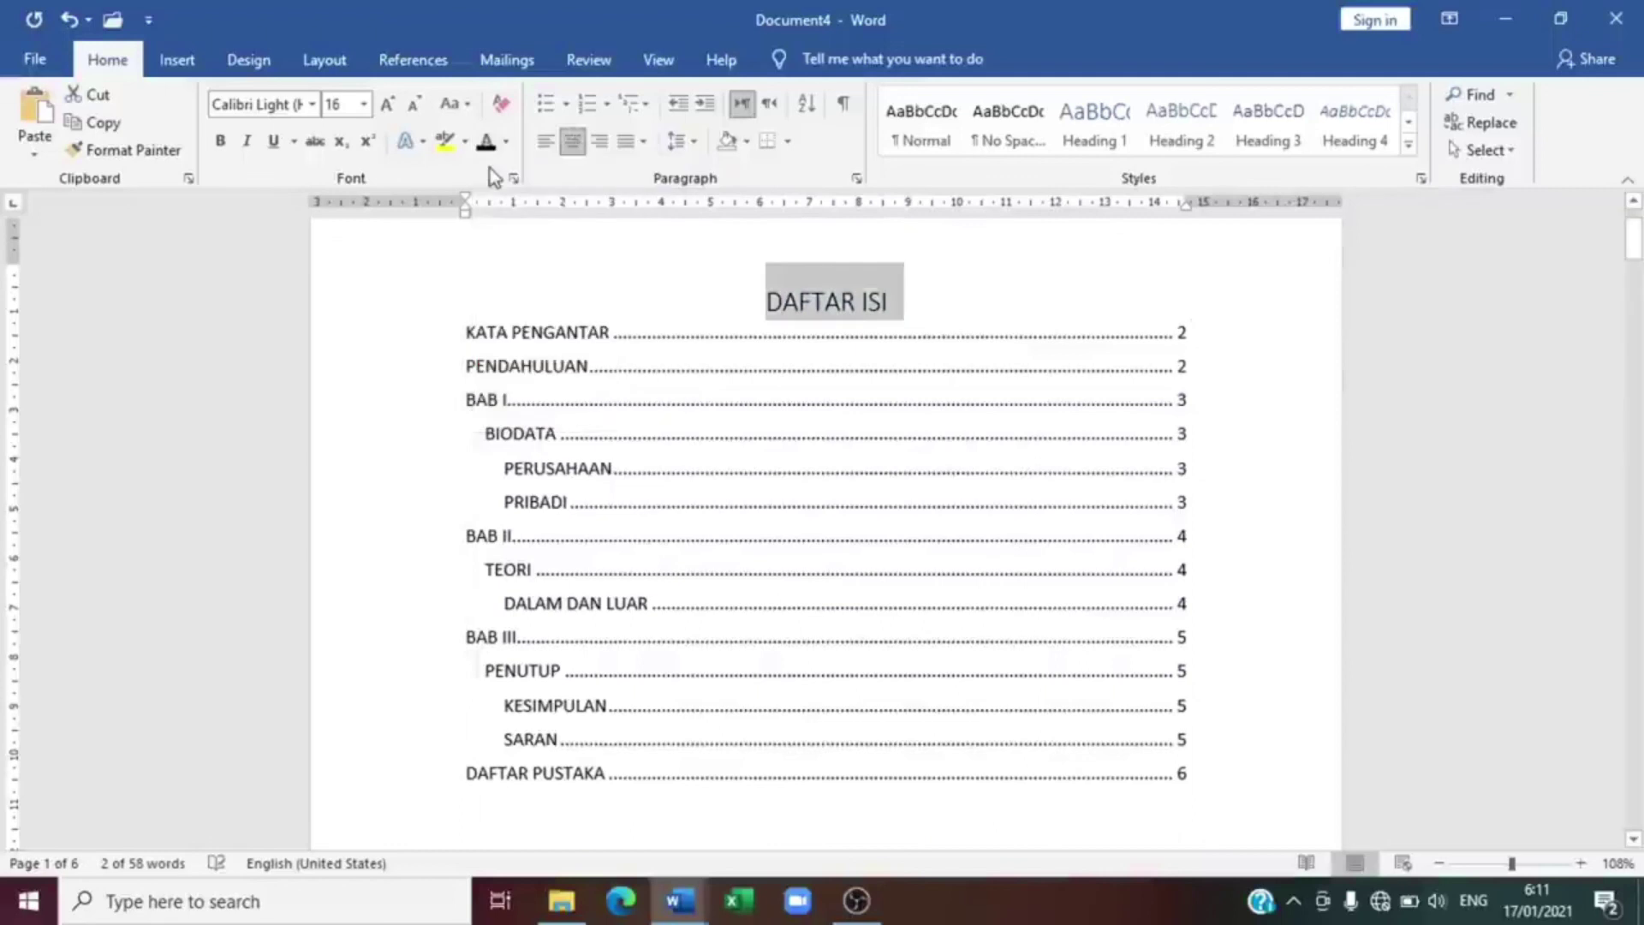
{"action": "left_click", "coordinate": [625, 412]}
Set the line spacing of the DAFTAR ISI title and all table of contents entries to 1,15
{"action": "scroll", "coordinate": [755, 460], "scroll_direction": "down", "scroll_amount": 1}
{"action": "scroll", "coordinate": [755, 460], "scroll_direction": "down", "scroll_amount": 1}
{"action": "left_click", "coordinate": [862, 745]}
{"action": "left_click_drag", "start_coordinate": [880, 589], "coordinate": [695, 402]}
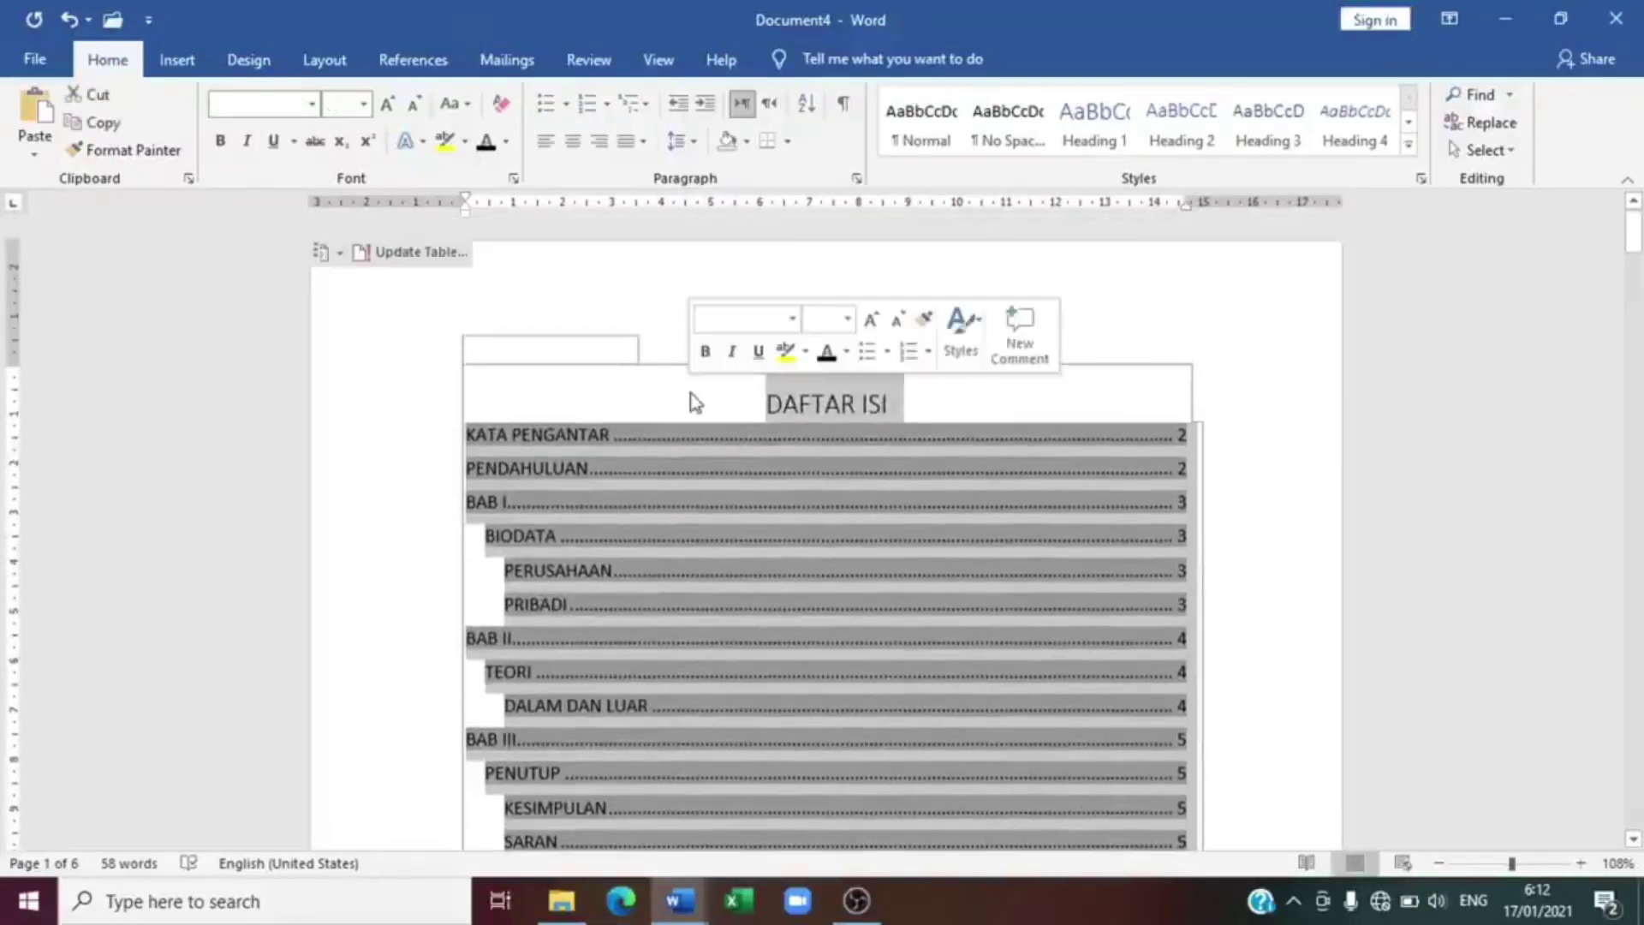
{"action": "left_click", "coordinate": [677, 144]}
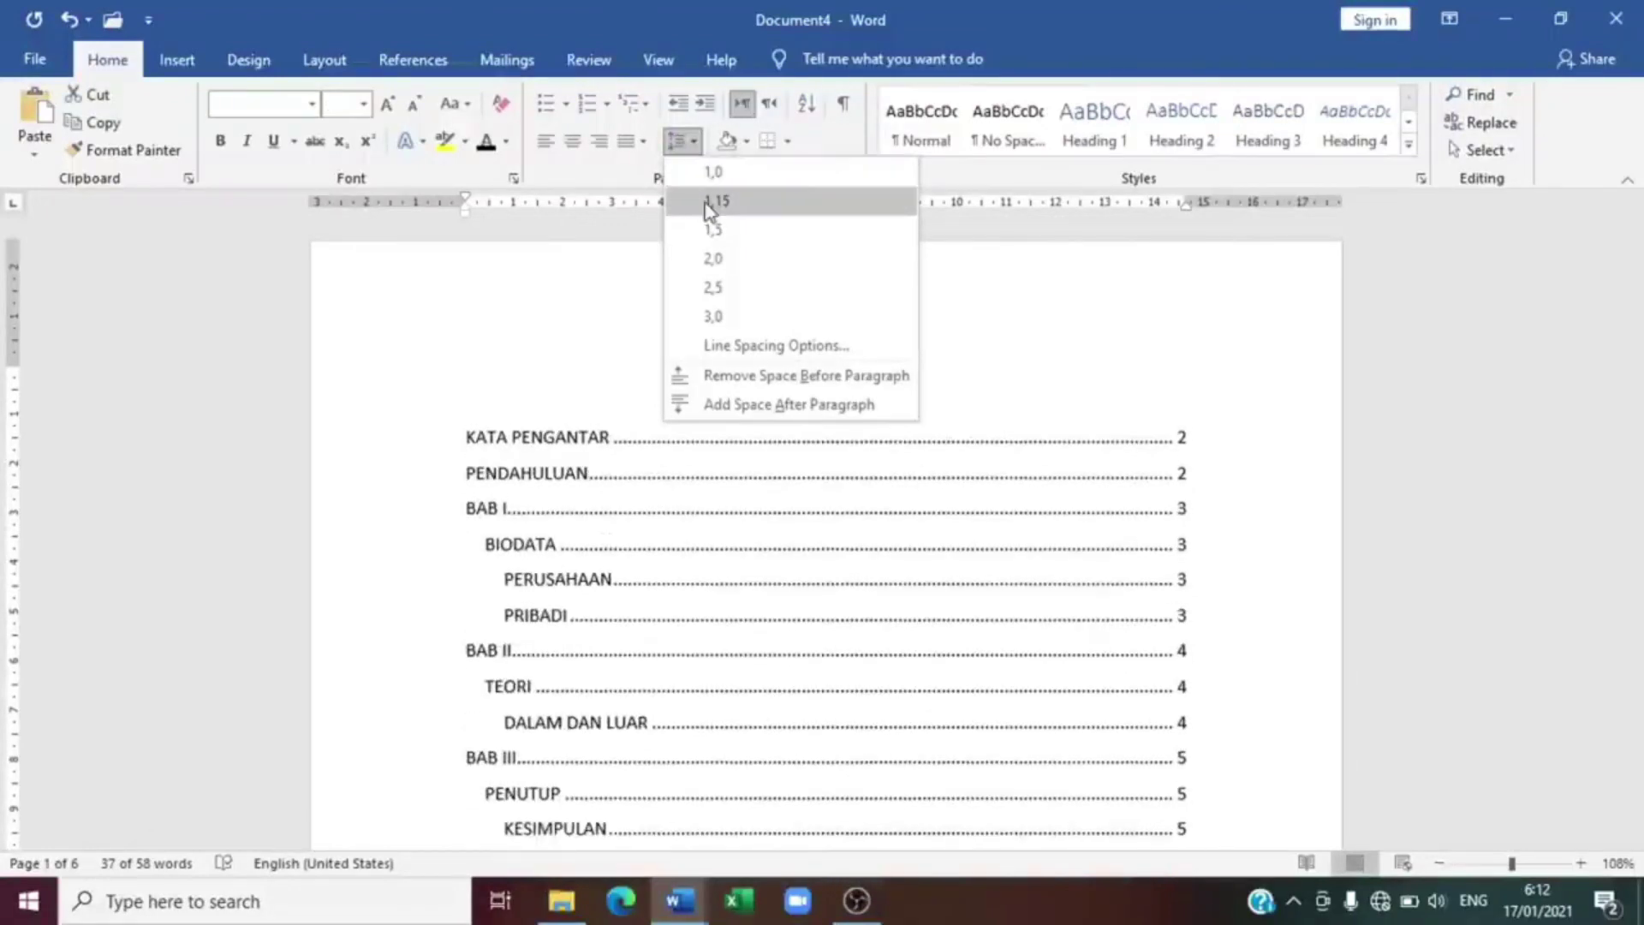
{"action": "left_click", "coordinate": [714, 202]}
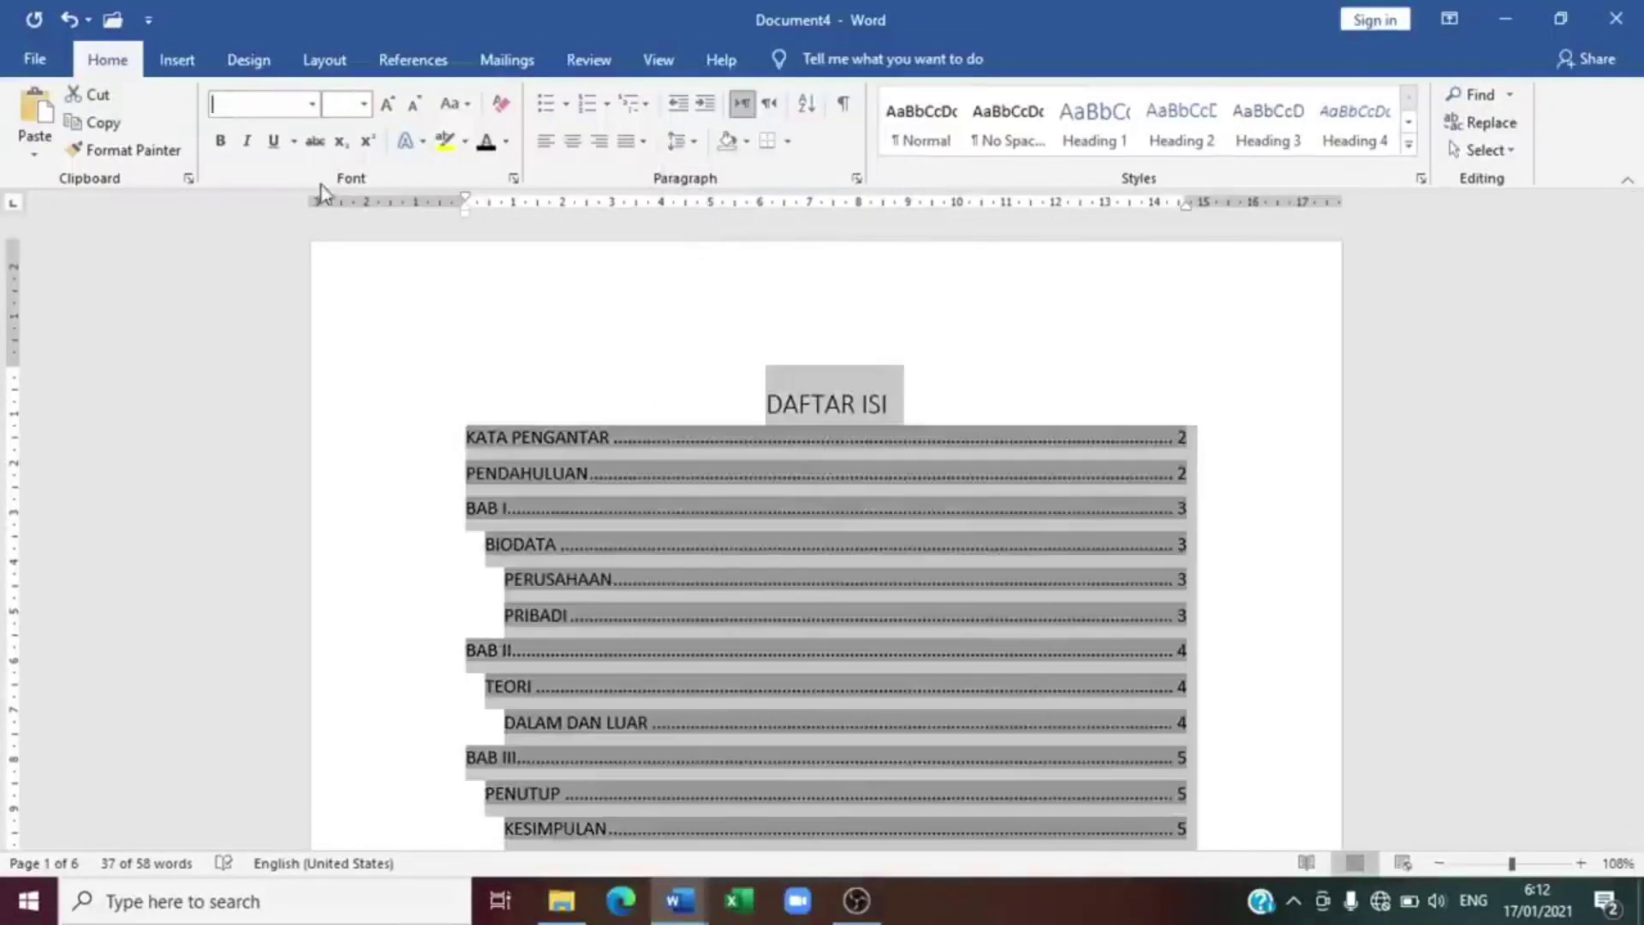
Format the selected title and table of contents entries in Times New Roman, size 12
{"action": "left_click", "coordinate": [215, 103]}
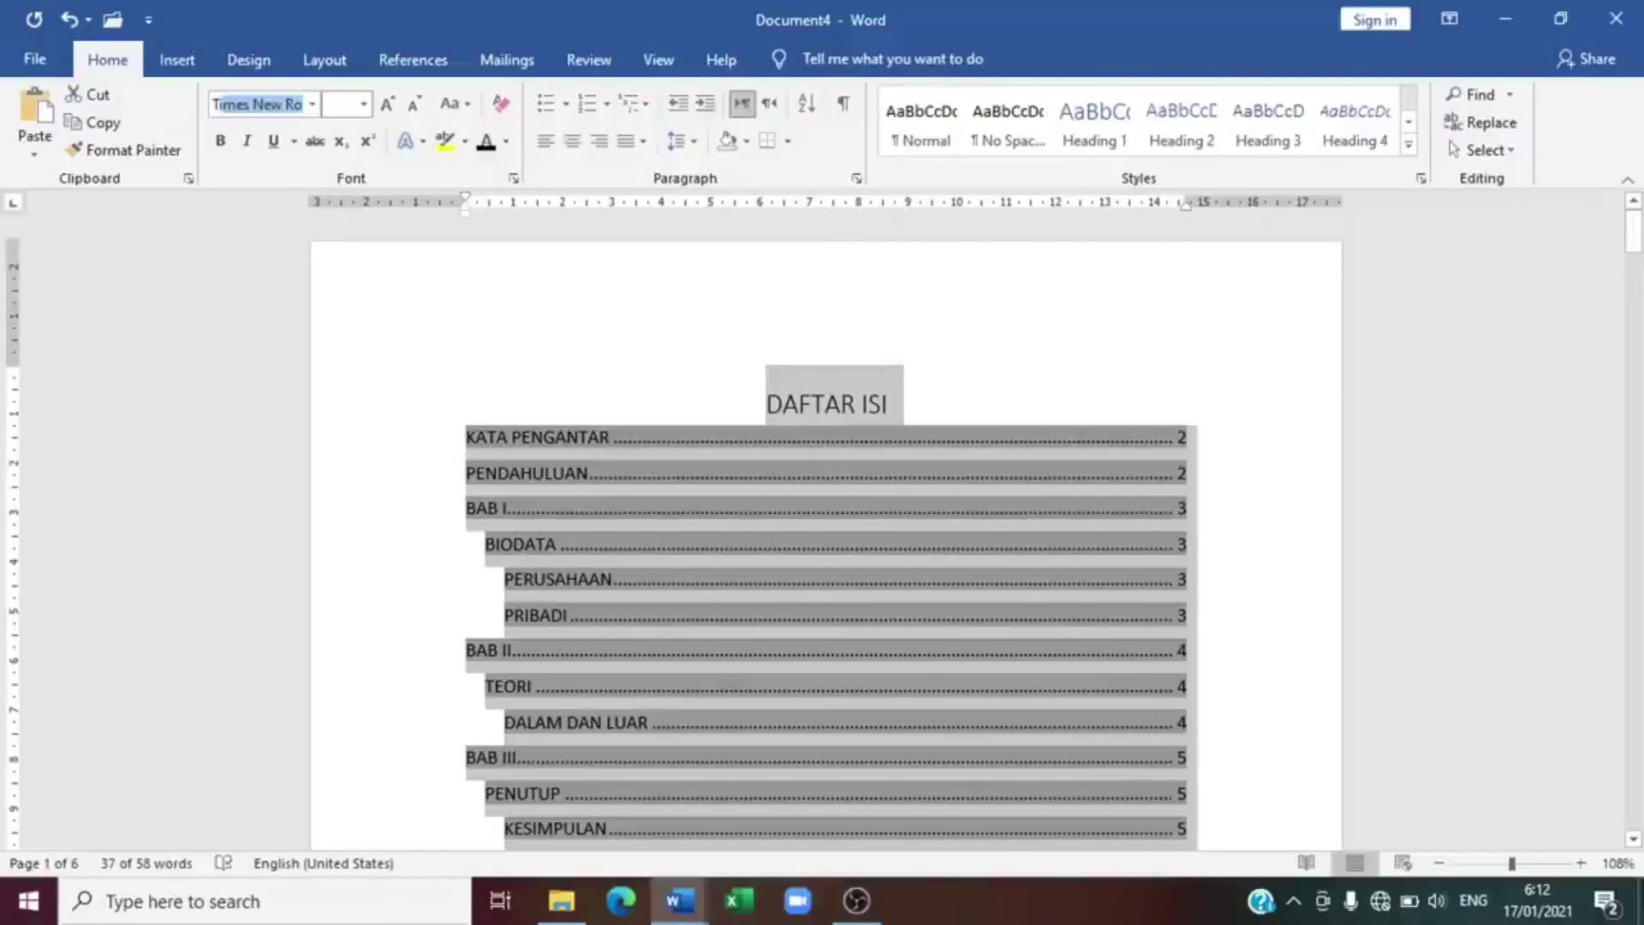
{"action": "type", "text": "Time"}
{"action": "key", "text": "Return"}
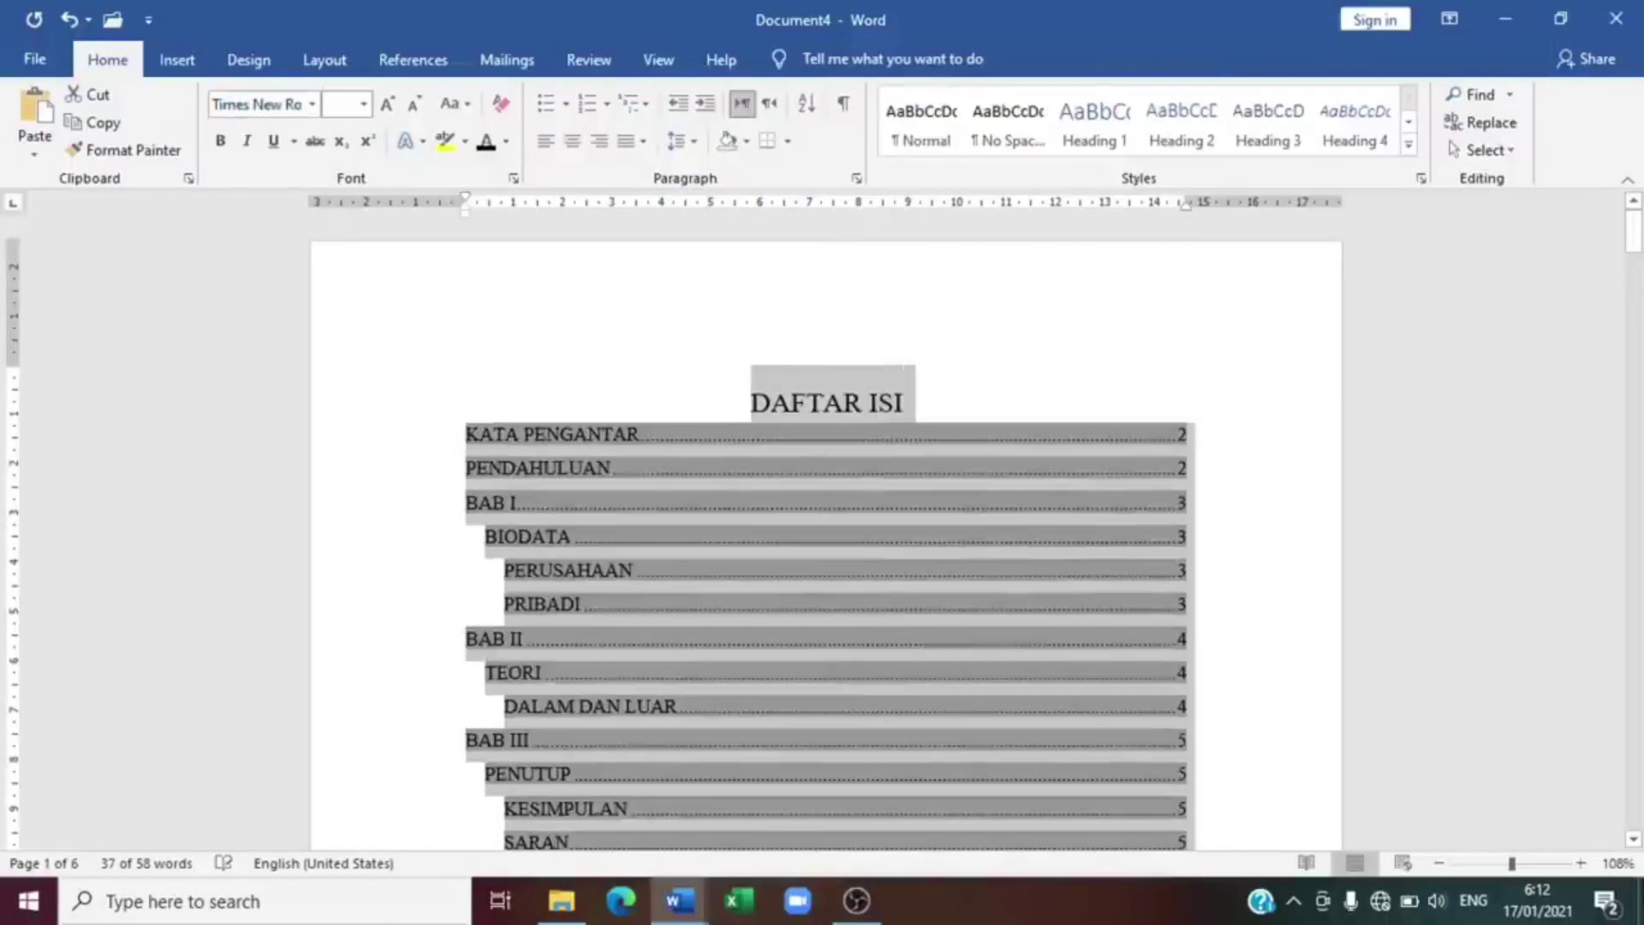
{"action": "left_click", "coordinate": [356, 104]}
{"action": "type", "text": "12"}
{"action": "key", "text": "Return"}
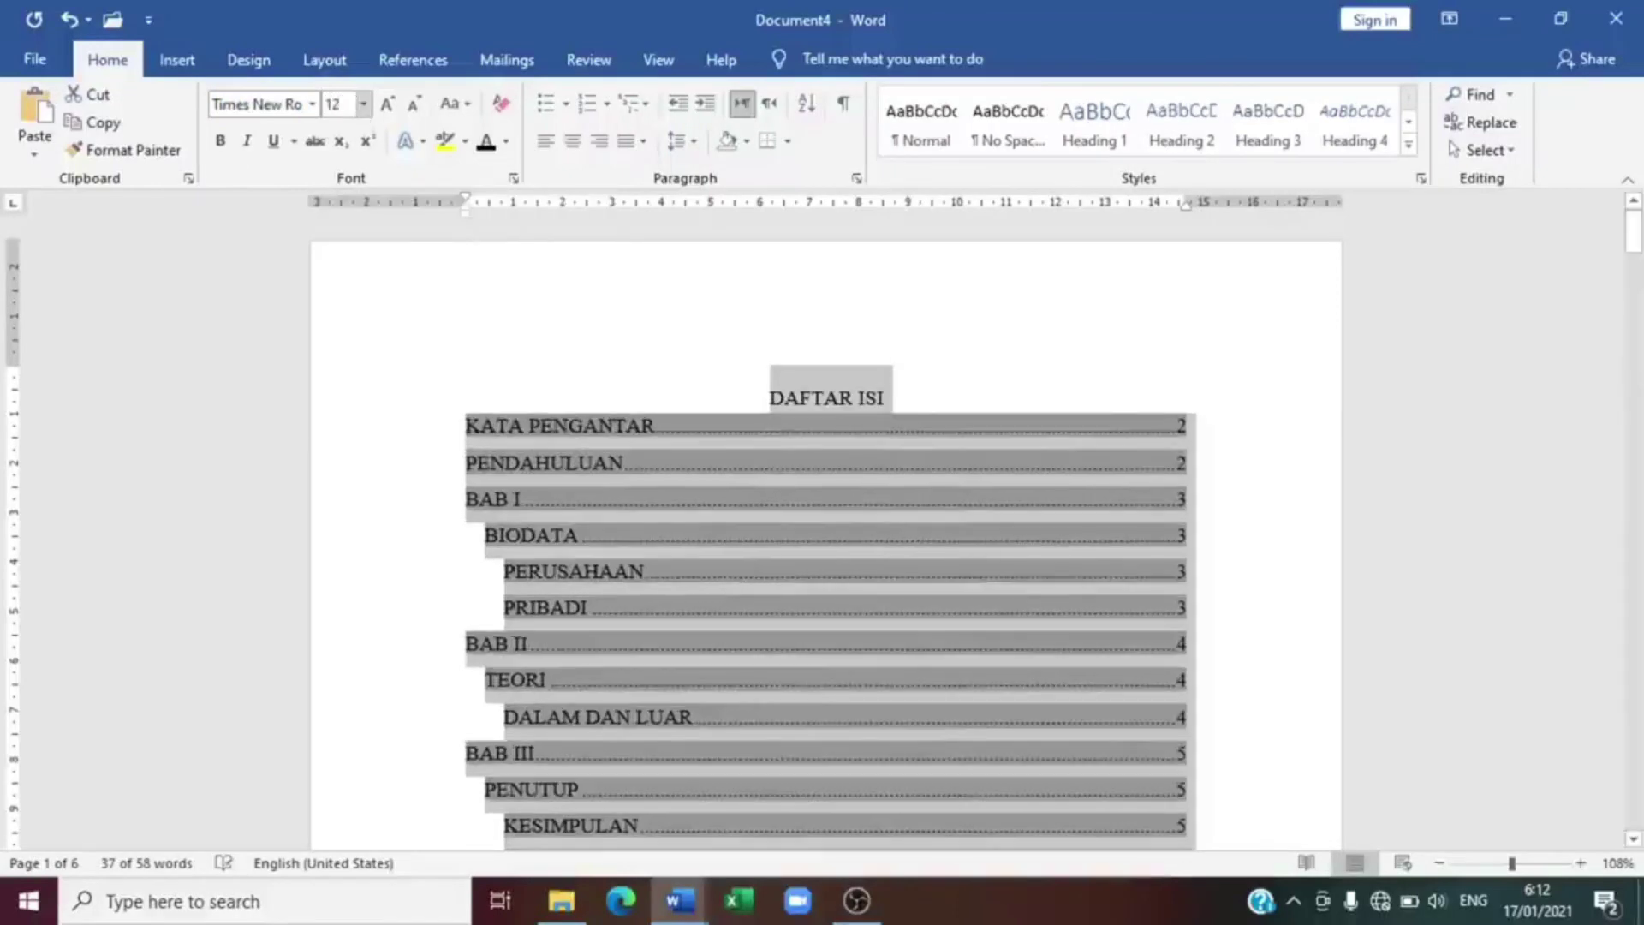
Increase the font size of the DAFTAR ISI title alone to 14
{"action": "left_click", "coordinate": [681, 568]}
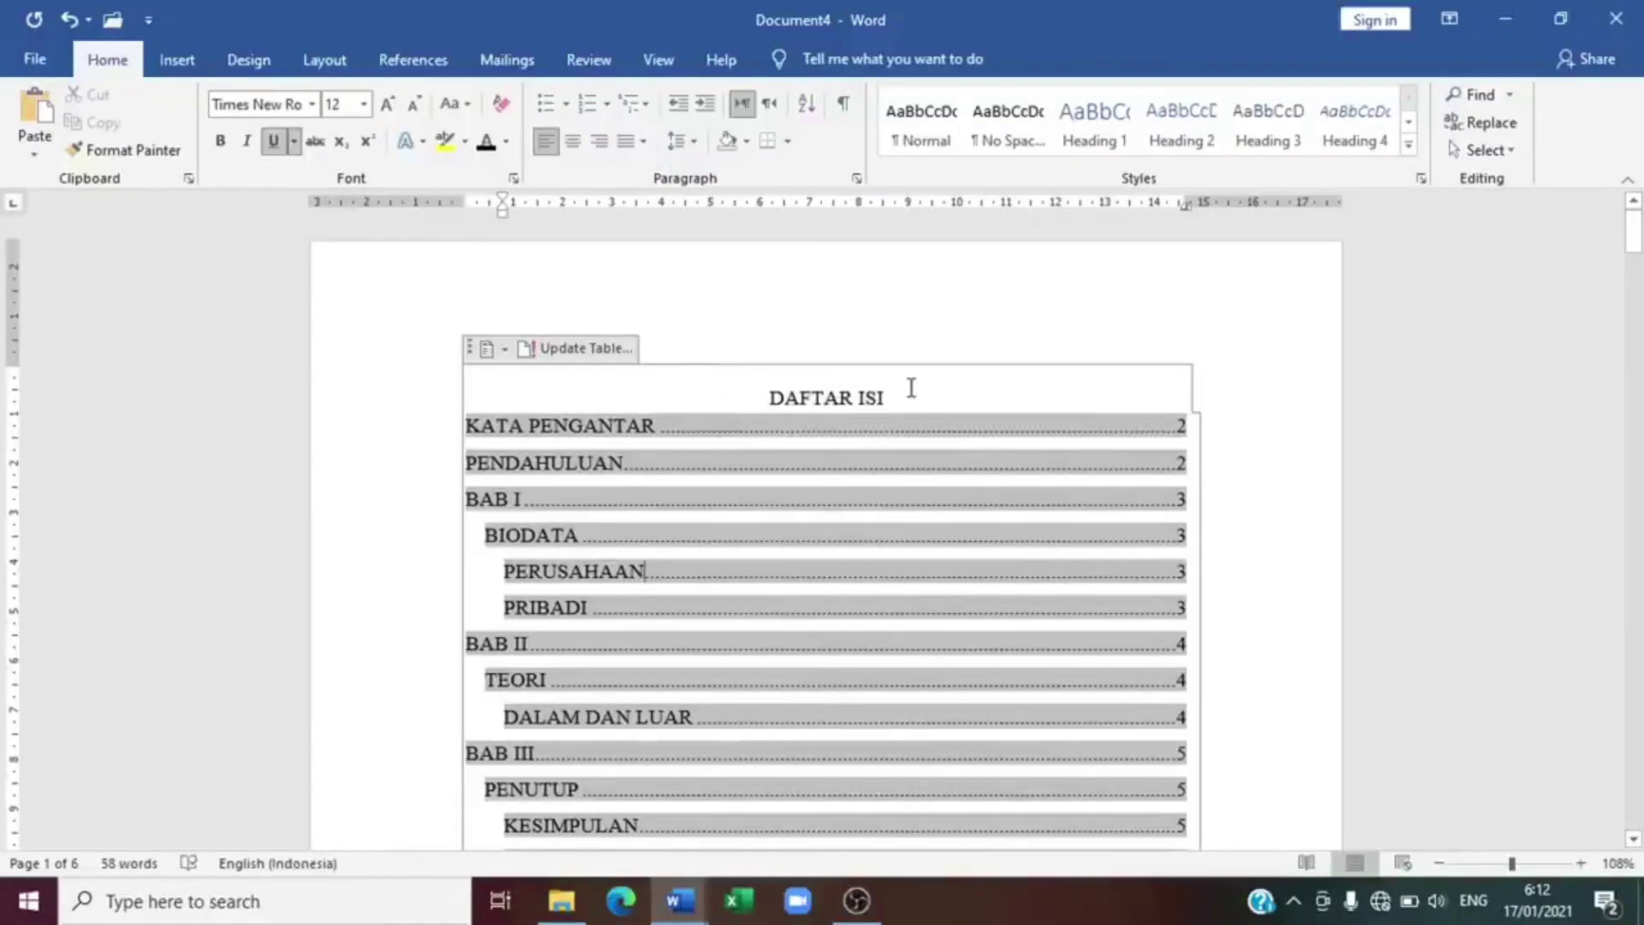
{"action": "left_click", "coordinate": [805, 387]}
{"action": "triple_click", "coordinate": [805, 387]}
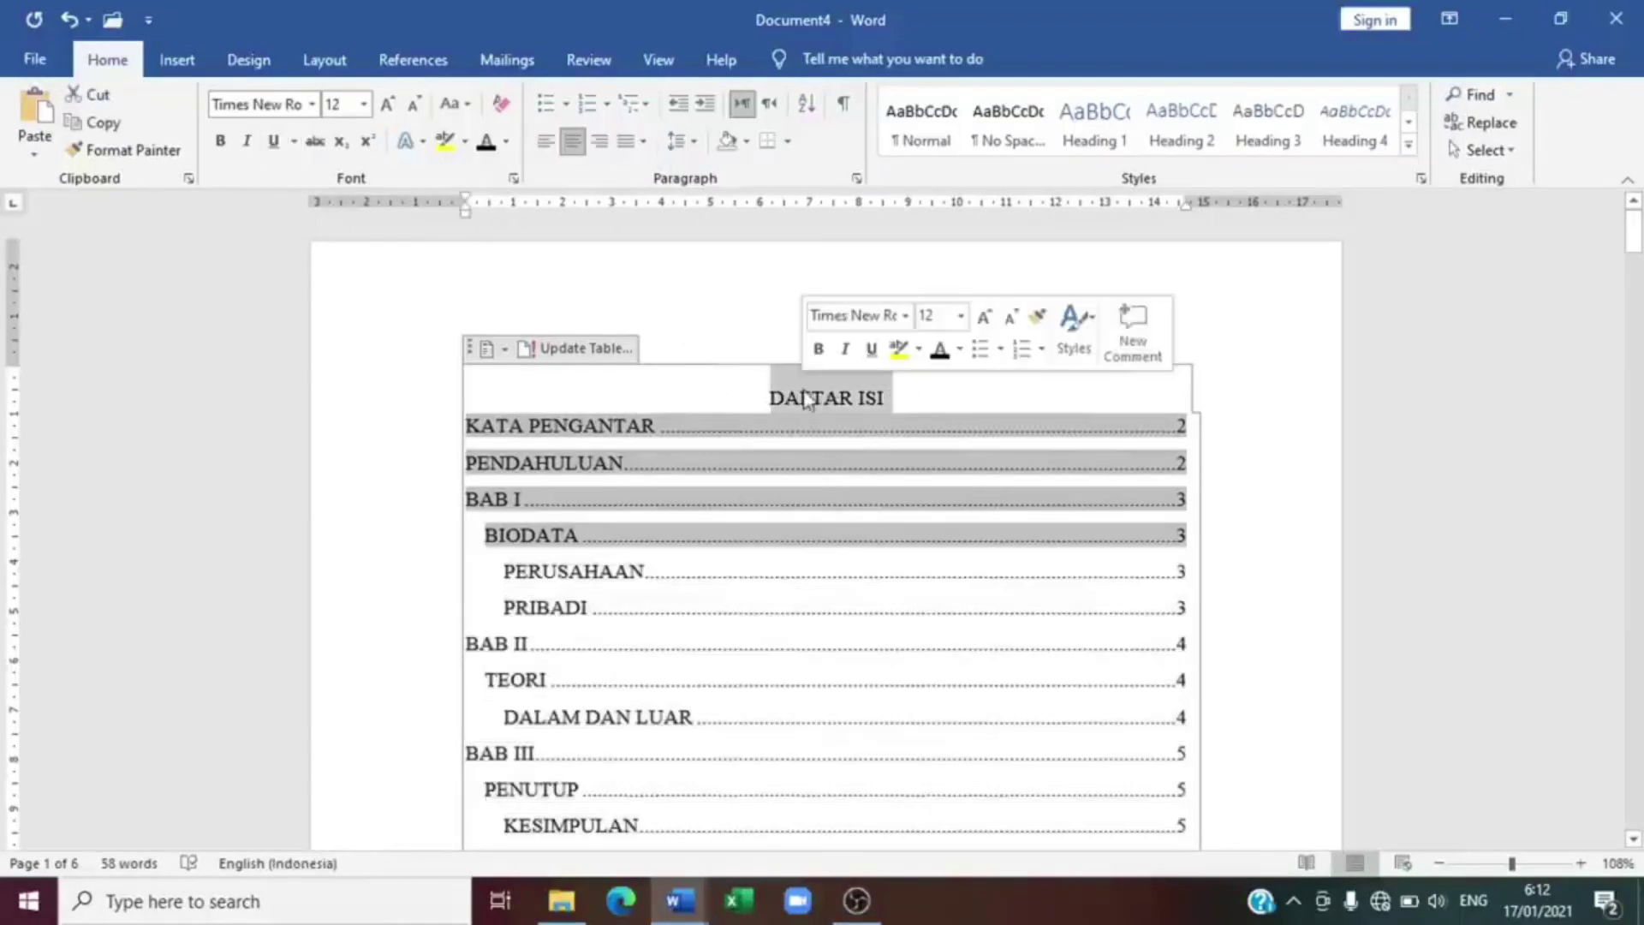
{"action": "left_click", "coordinate": [389, 109]}
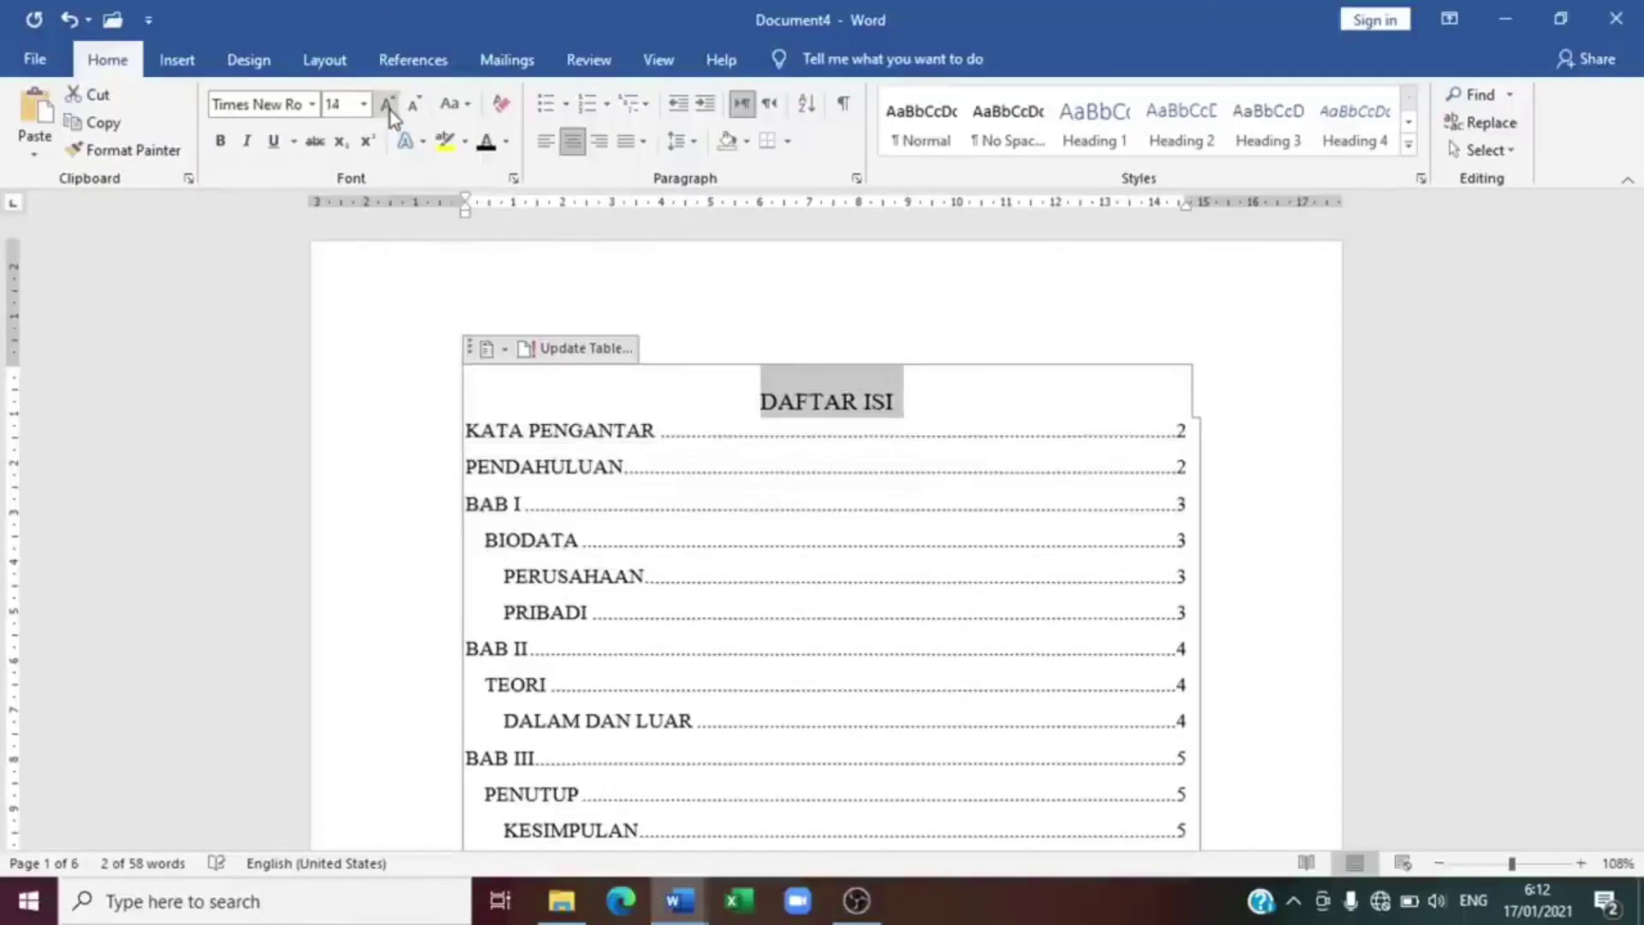
{"action": "left_click", "coordinate": [650, 370]}
Change the page number of the KATA PENGANTAR entry in the table of contents to 1
{"action": "scroll", "coordinate": [741, 440], "scroll_direction": "down", "scroll_amount": 3}
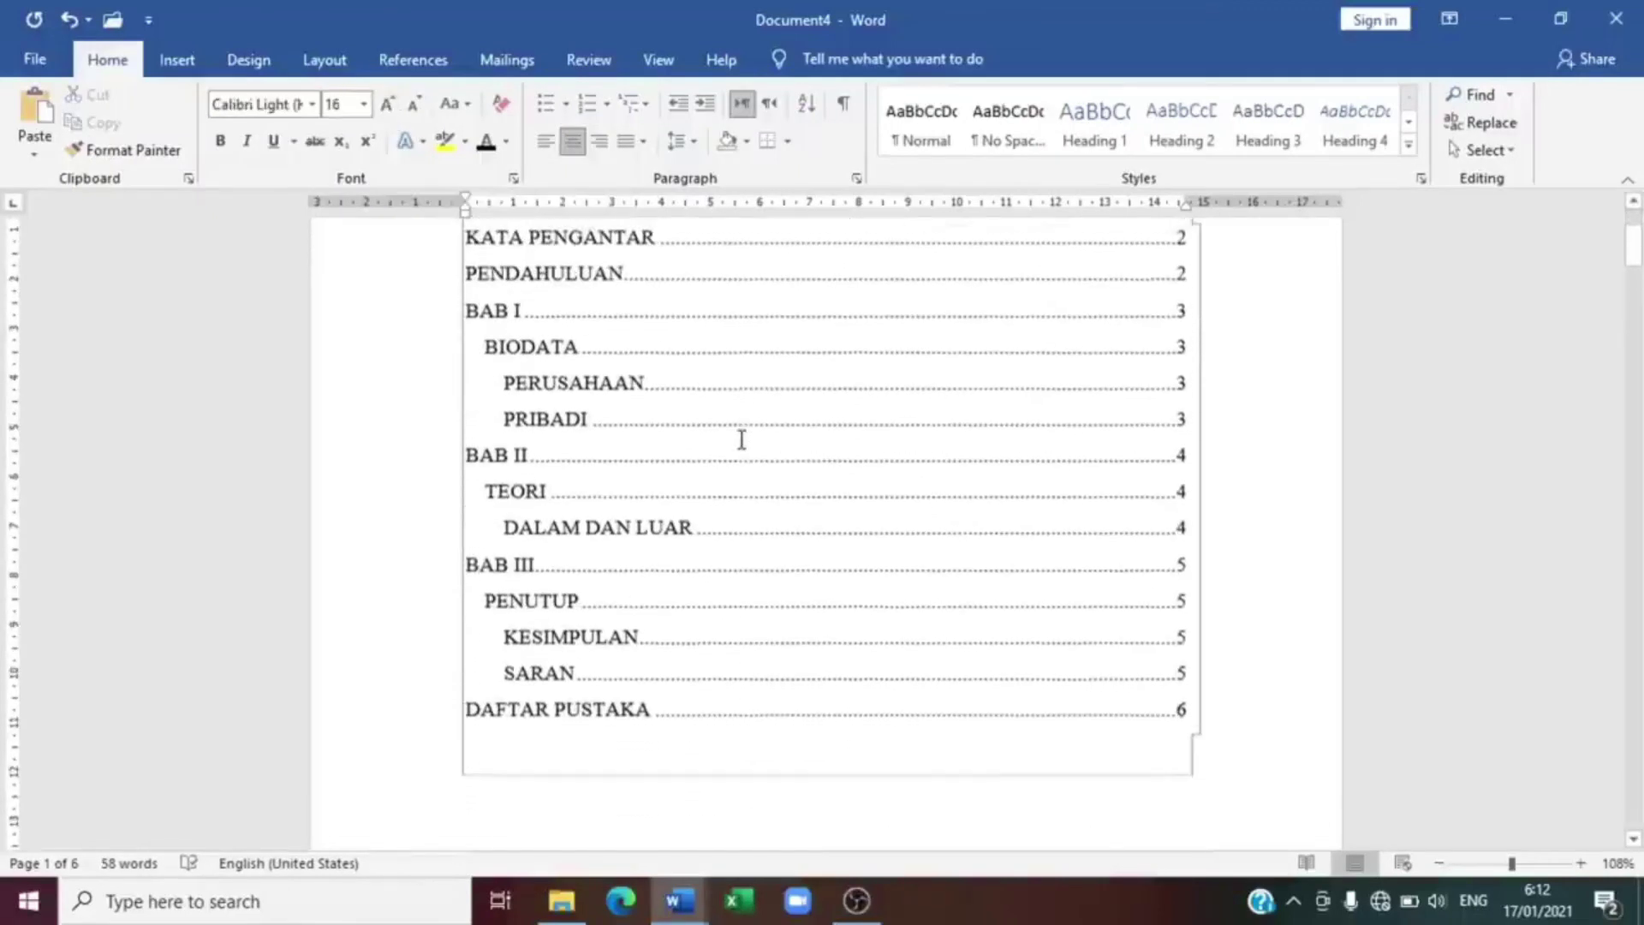
{"action": "scroll", "coordinate": [742, 440], "scroll_direction": "up", "scroll_amount": 1}
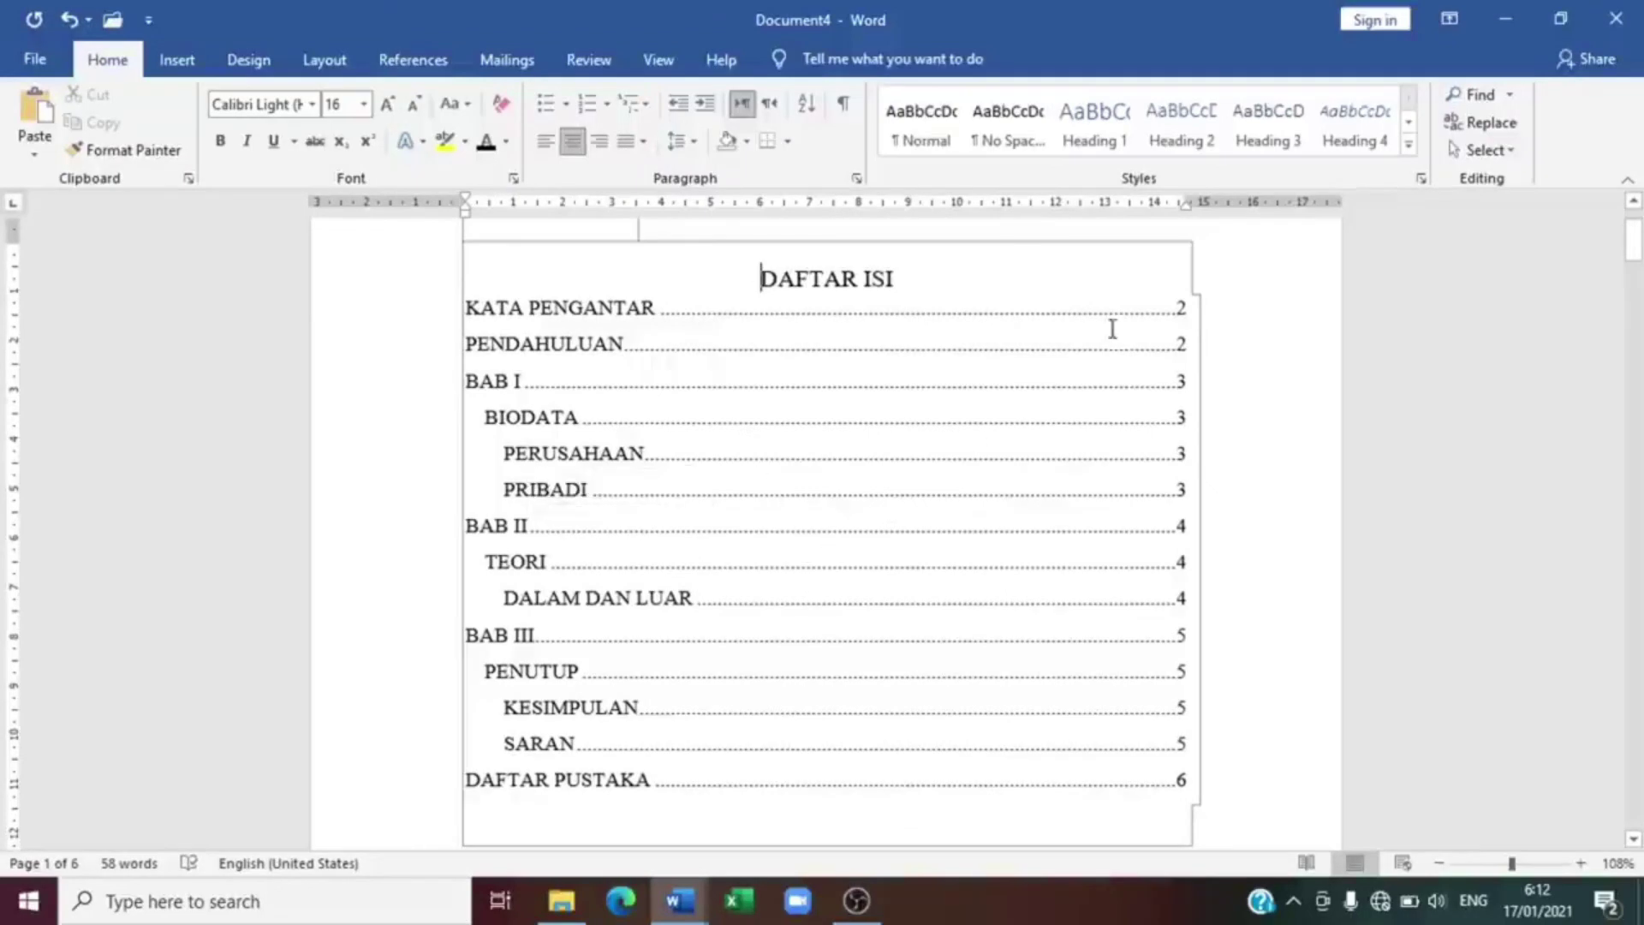
{"action": "left_click", "coordinate": [1181, 310]}
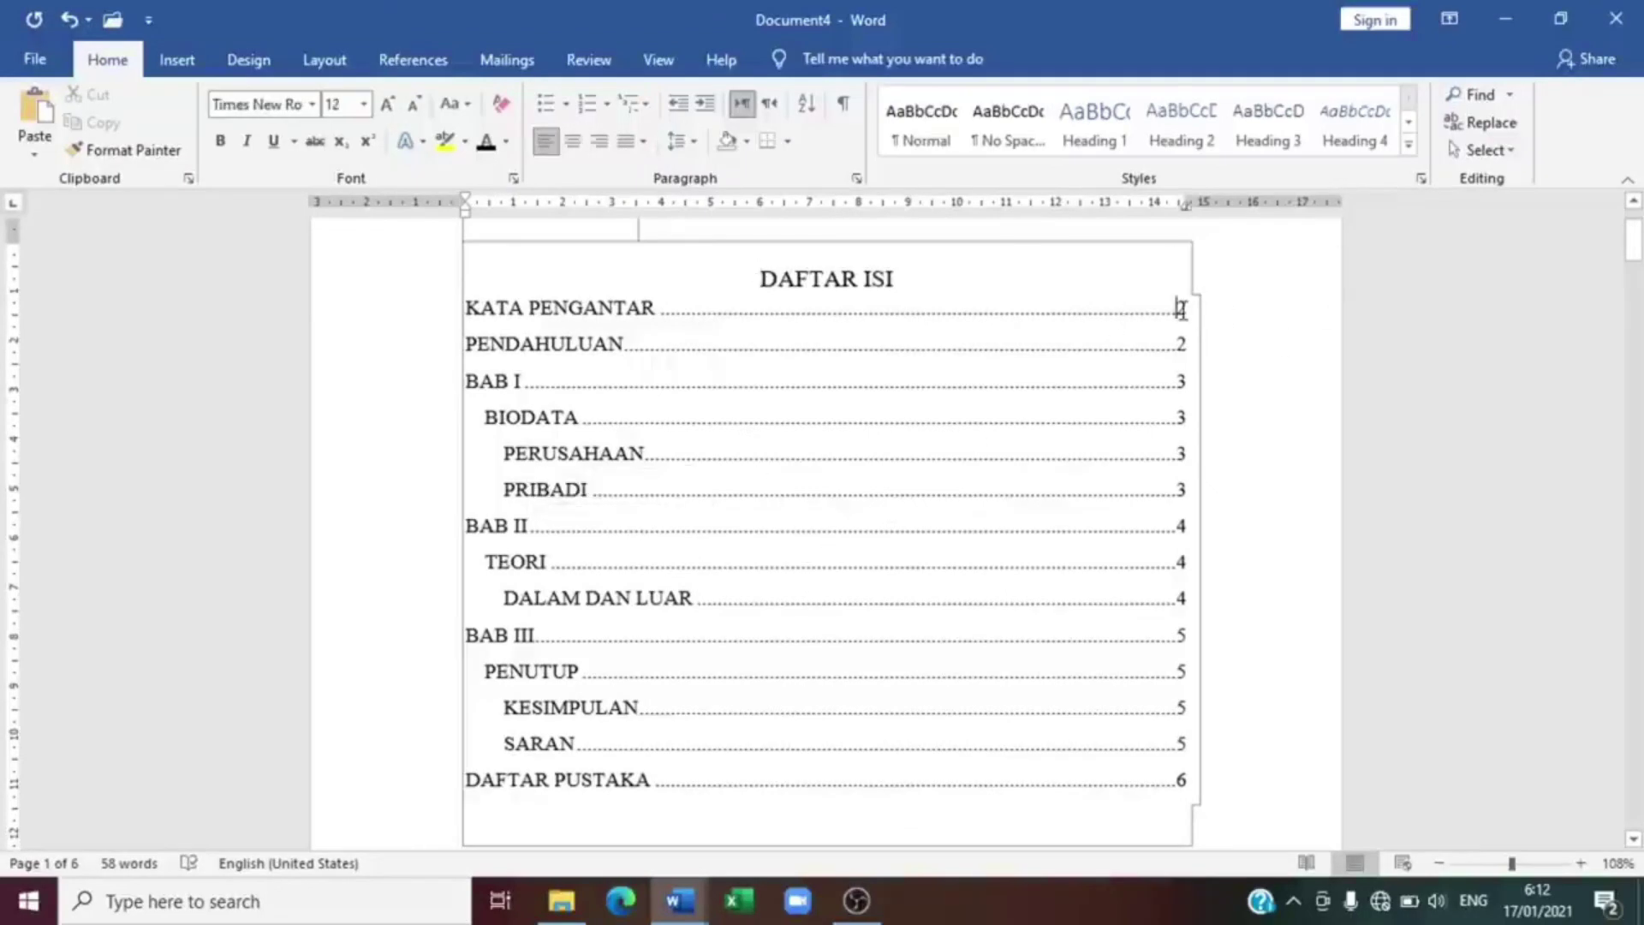
{"action": "key", "text": "BackSpace"}
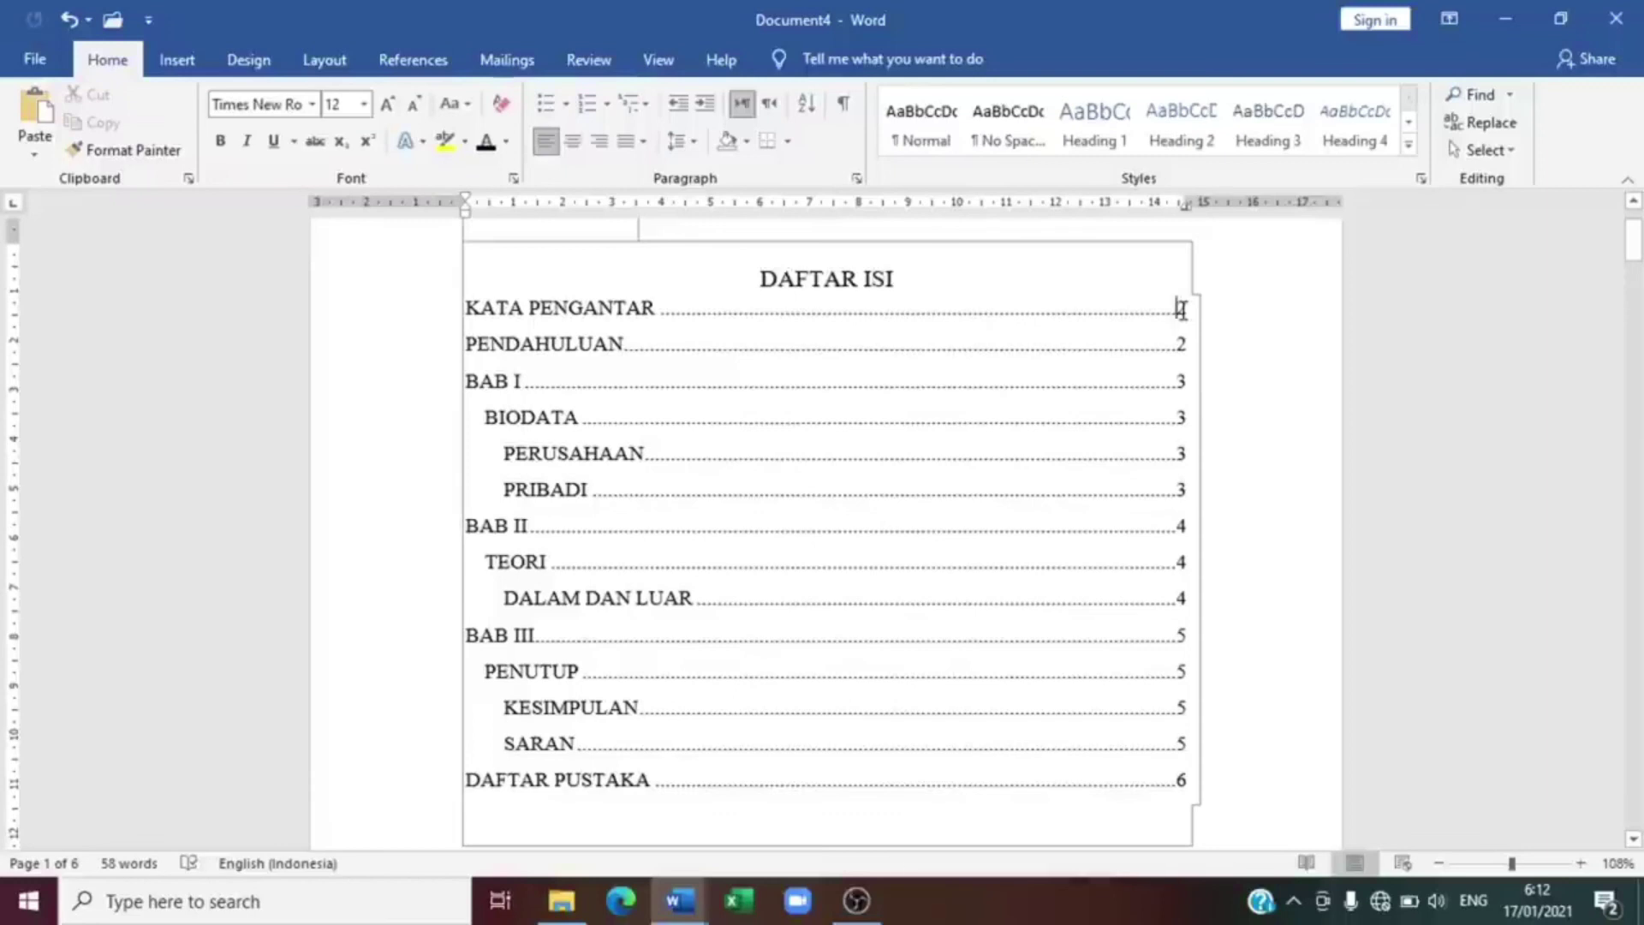
{"action": "type", "text": "1"}
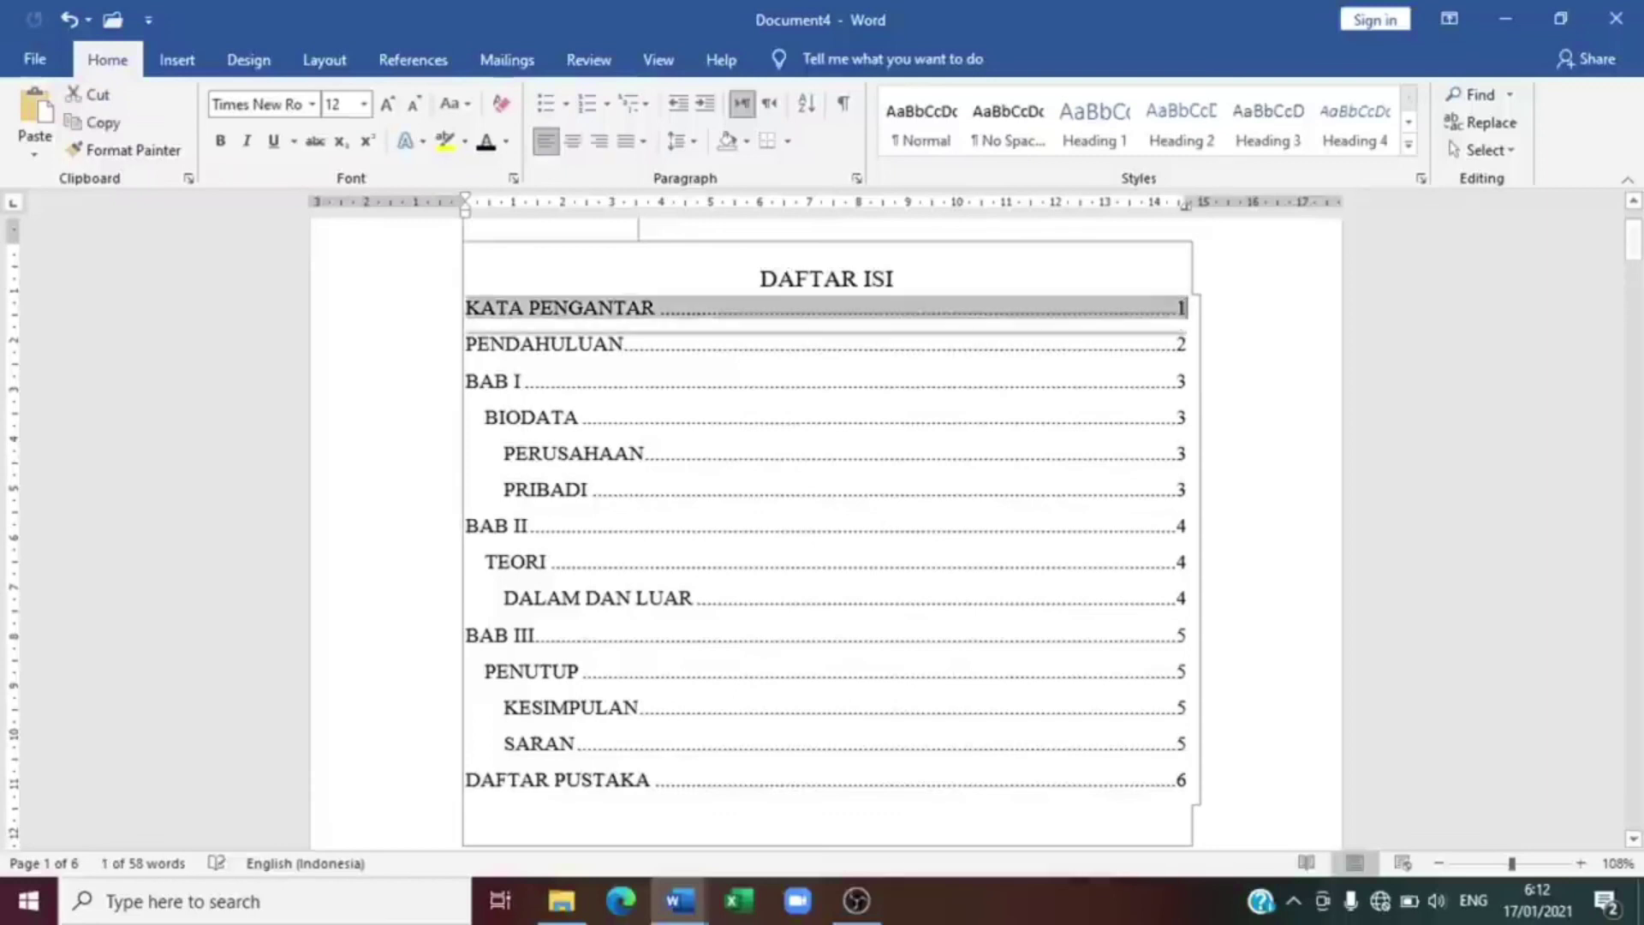
Check the page numbers of the table of contents entries from PENDAHULUAN to DAFTAR PUSTAKA
{"action": "left_click", "coordinate": [1185, 341]}
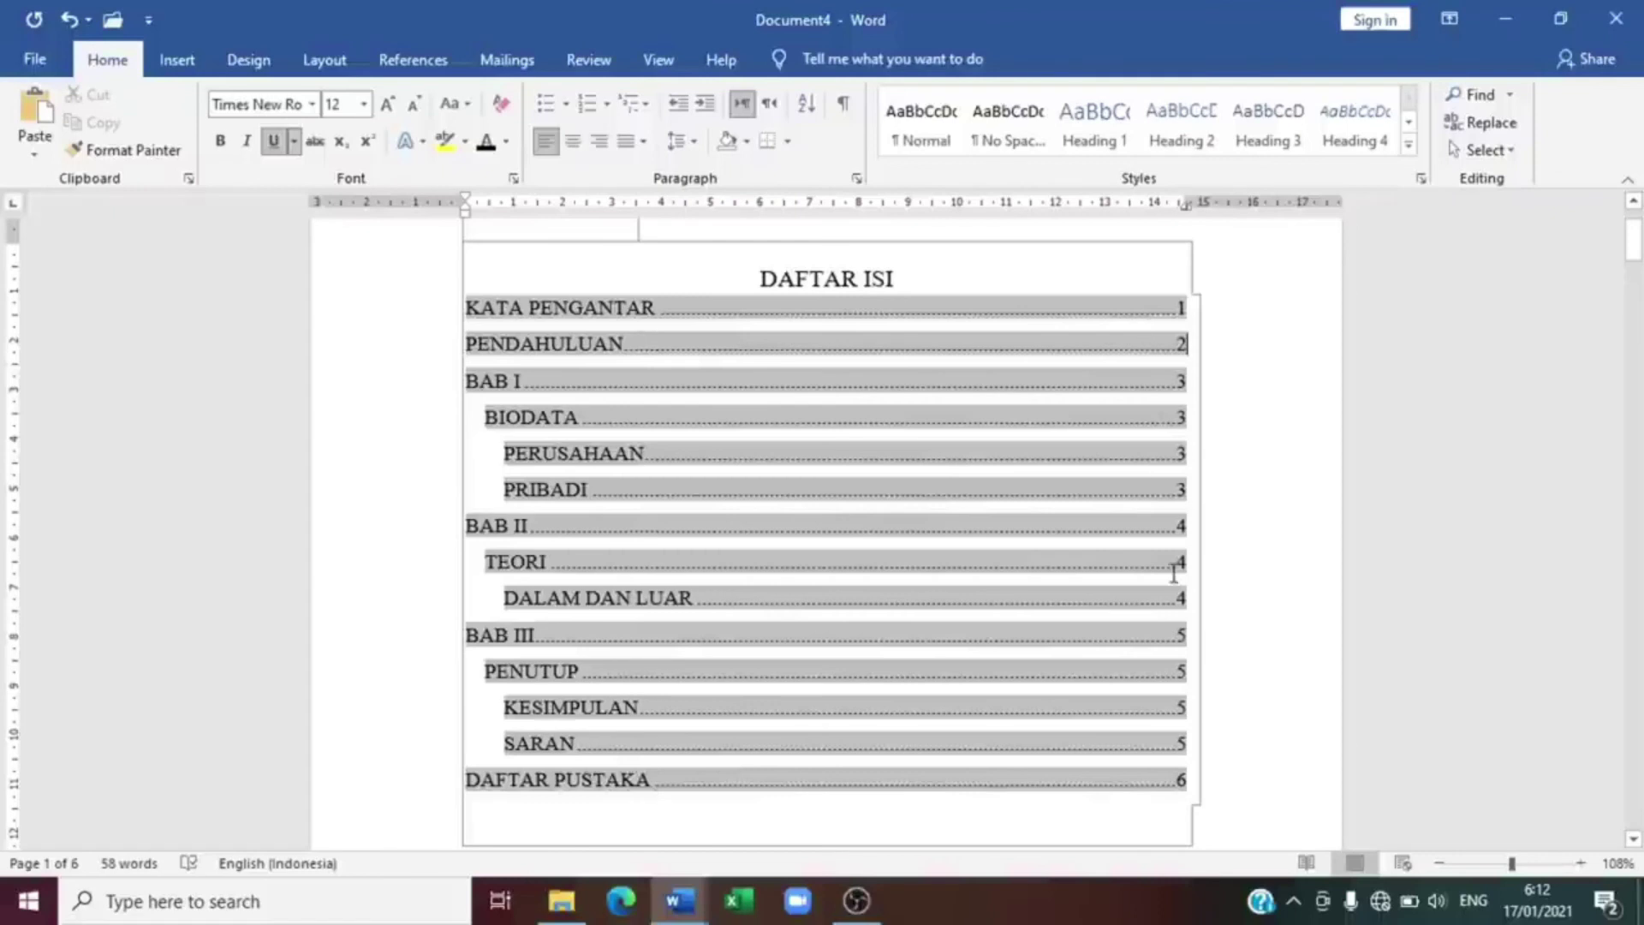
{"action": "scroll", "coordinate": [1175, 582], "scroll_direction": "down", "scroll_amount": 3}
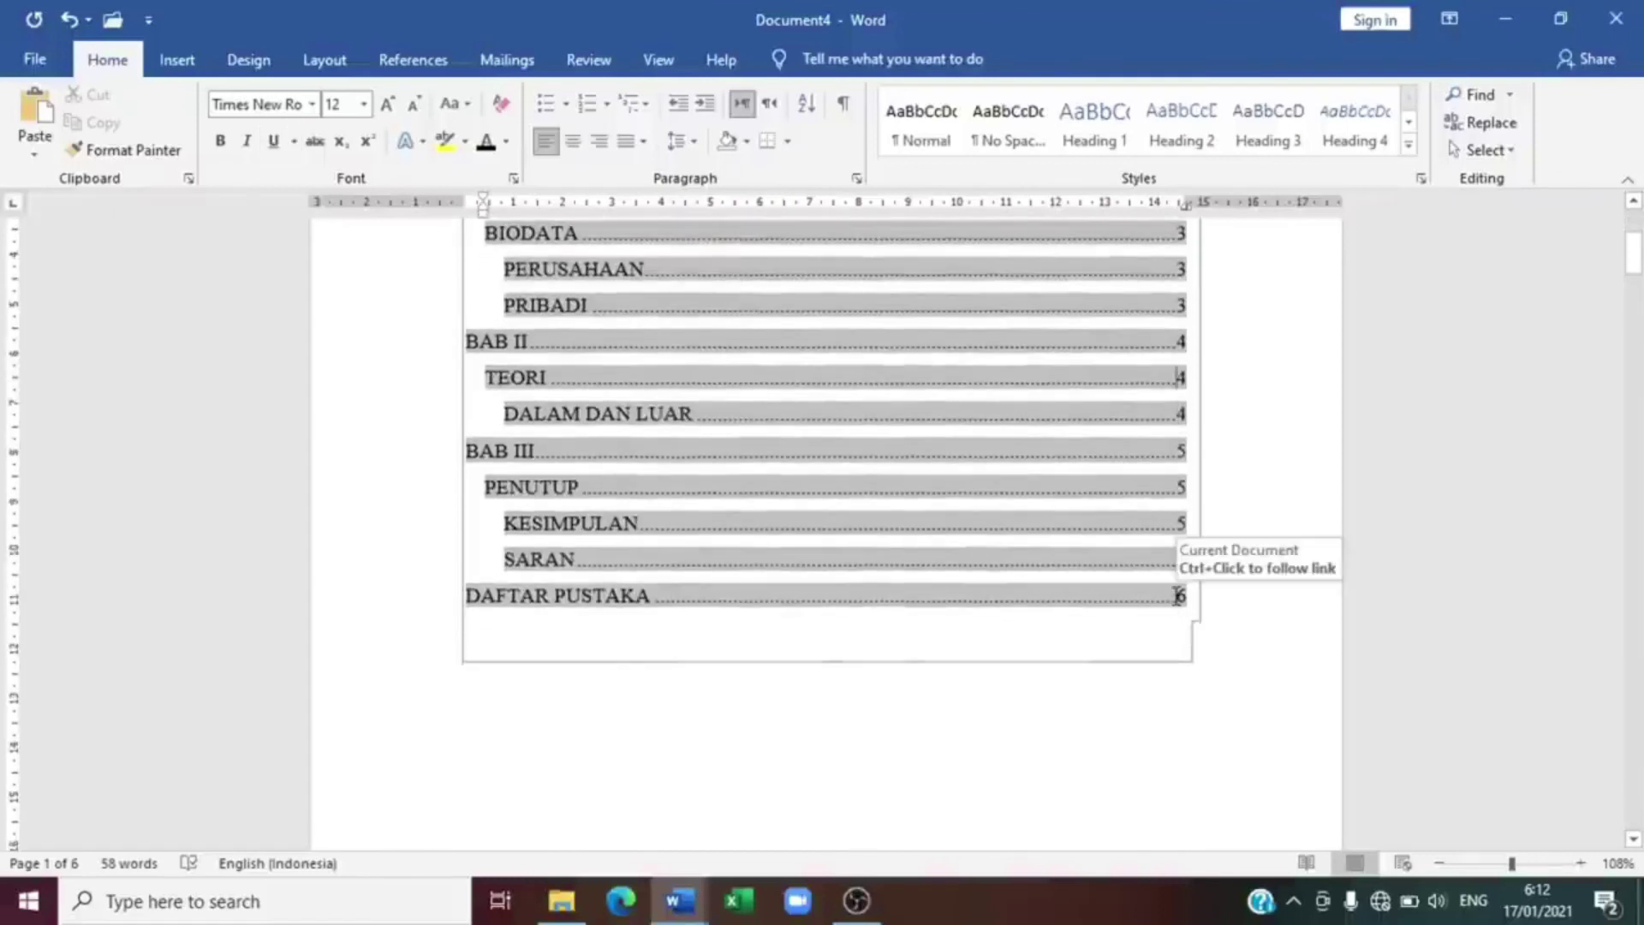
{"action": "left_click", "coordinate": [1178, 595]}
{"action": "scroll", "coordinate": [1024, 430], "scroll_direction": "up", "scroll_amount": 4}
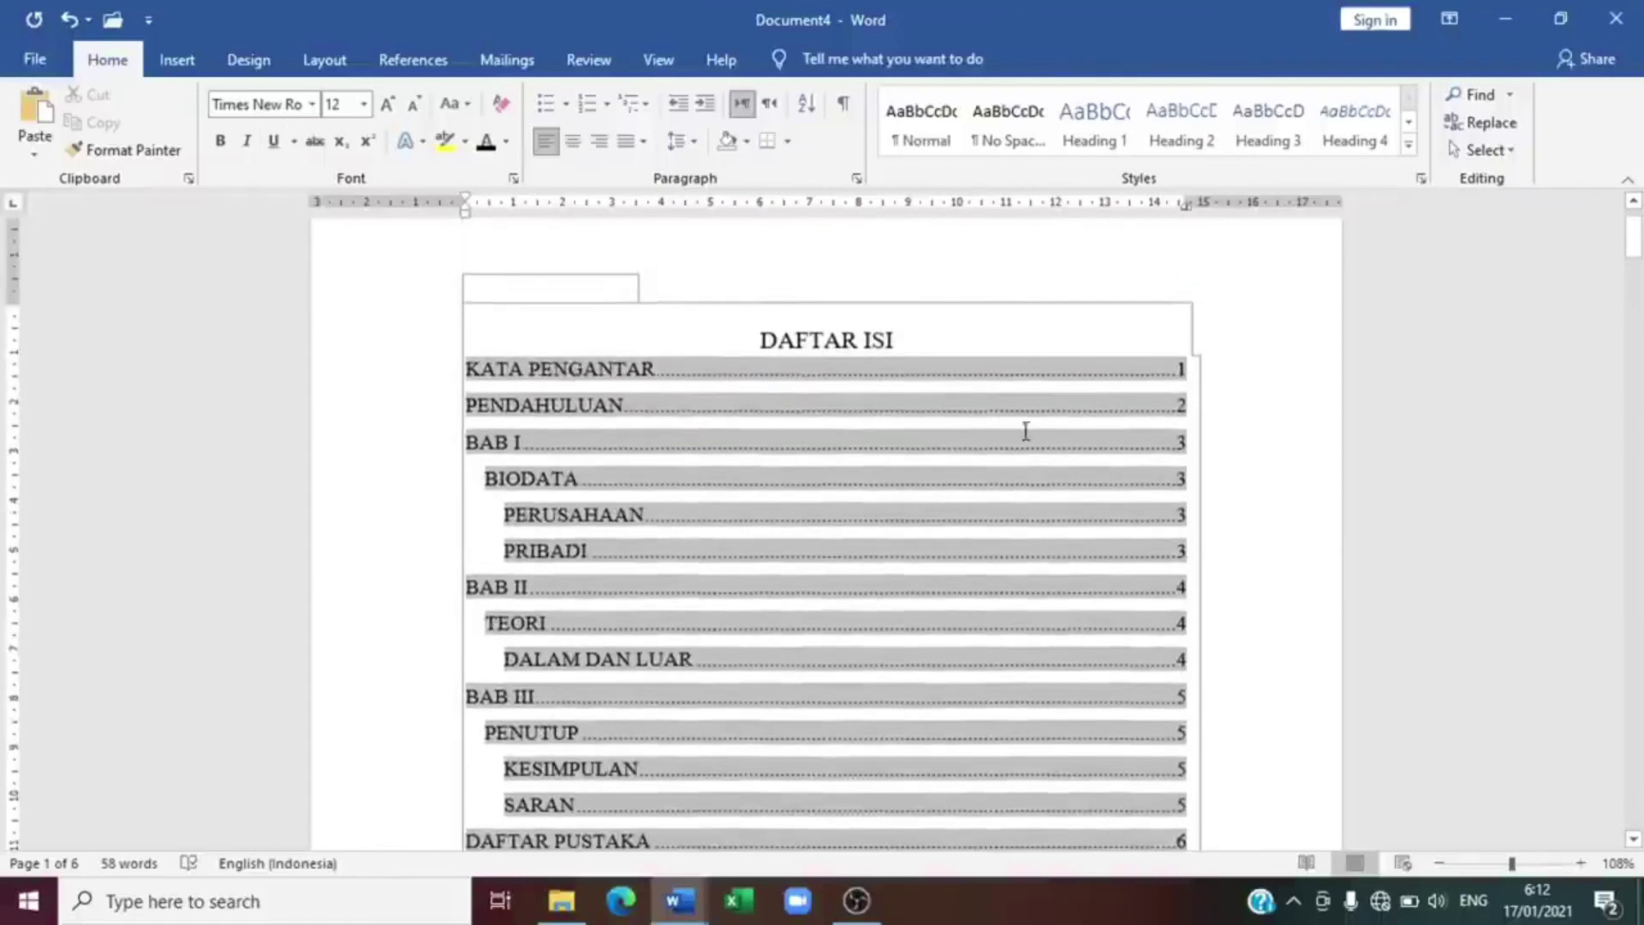
{"action": "left_click", "coordinate": [845, 484]}
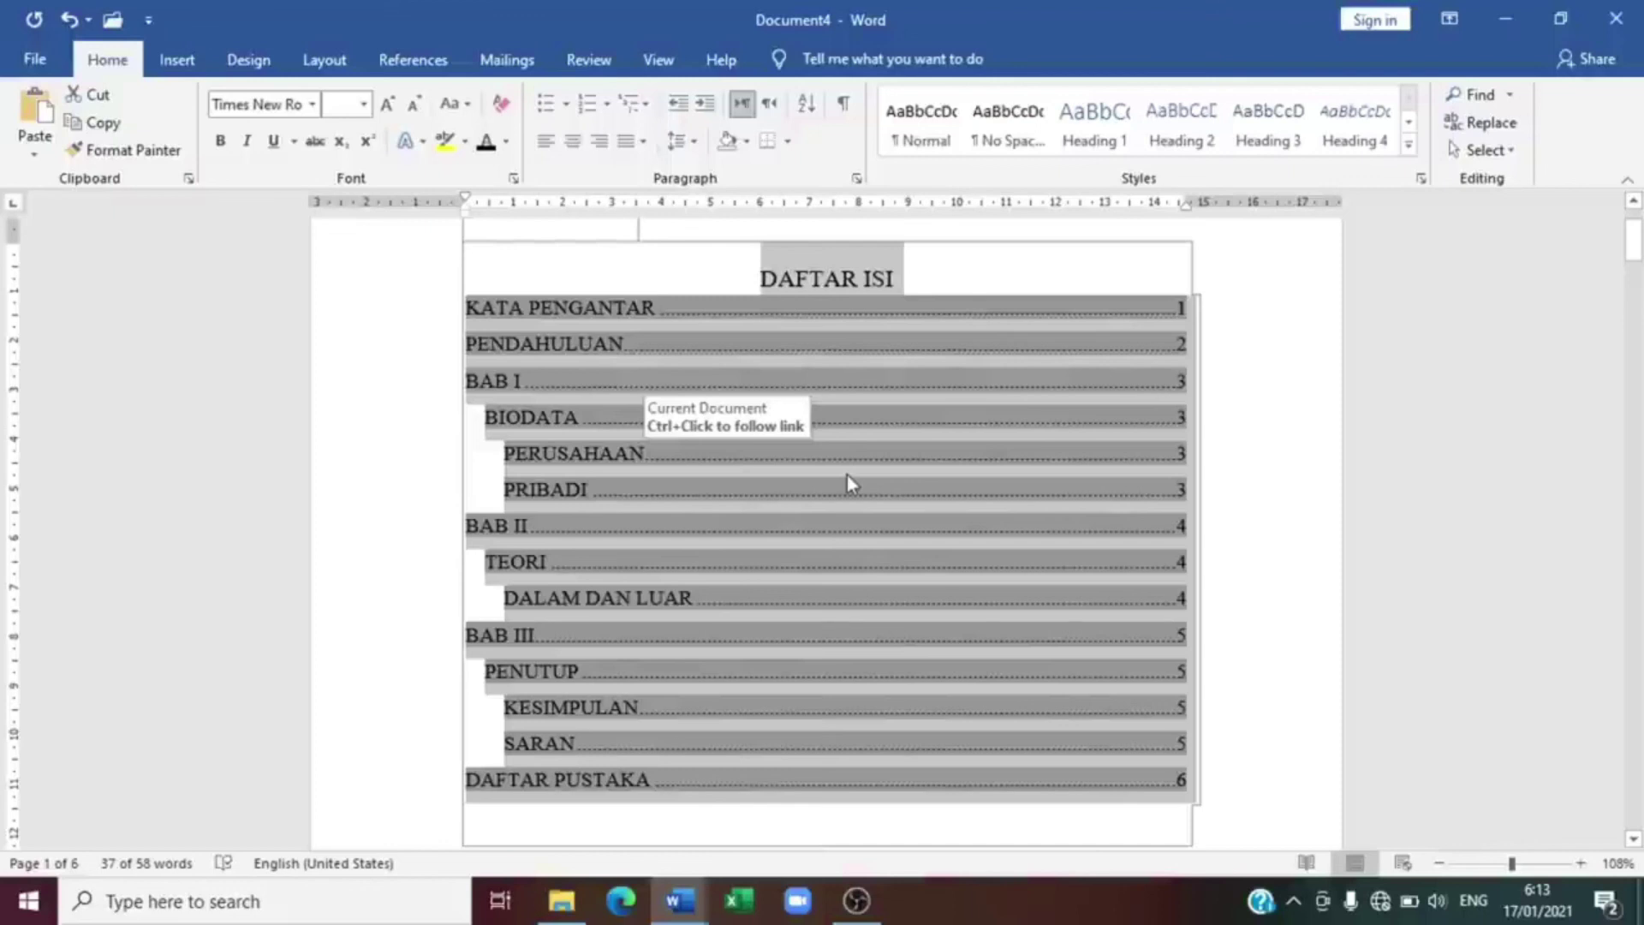
{"action": "scroll", "coordinate": [848, 479], "scroll_direction": "down", "scroll_amount": 1}
{"action": "scroll", "coordinate": [848, 479], "scroll_direction": "up", "scroll_amount": 1}
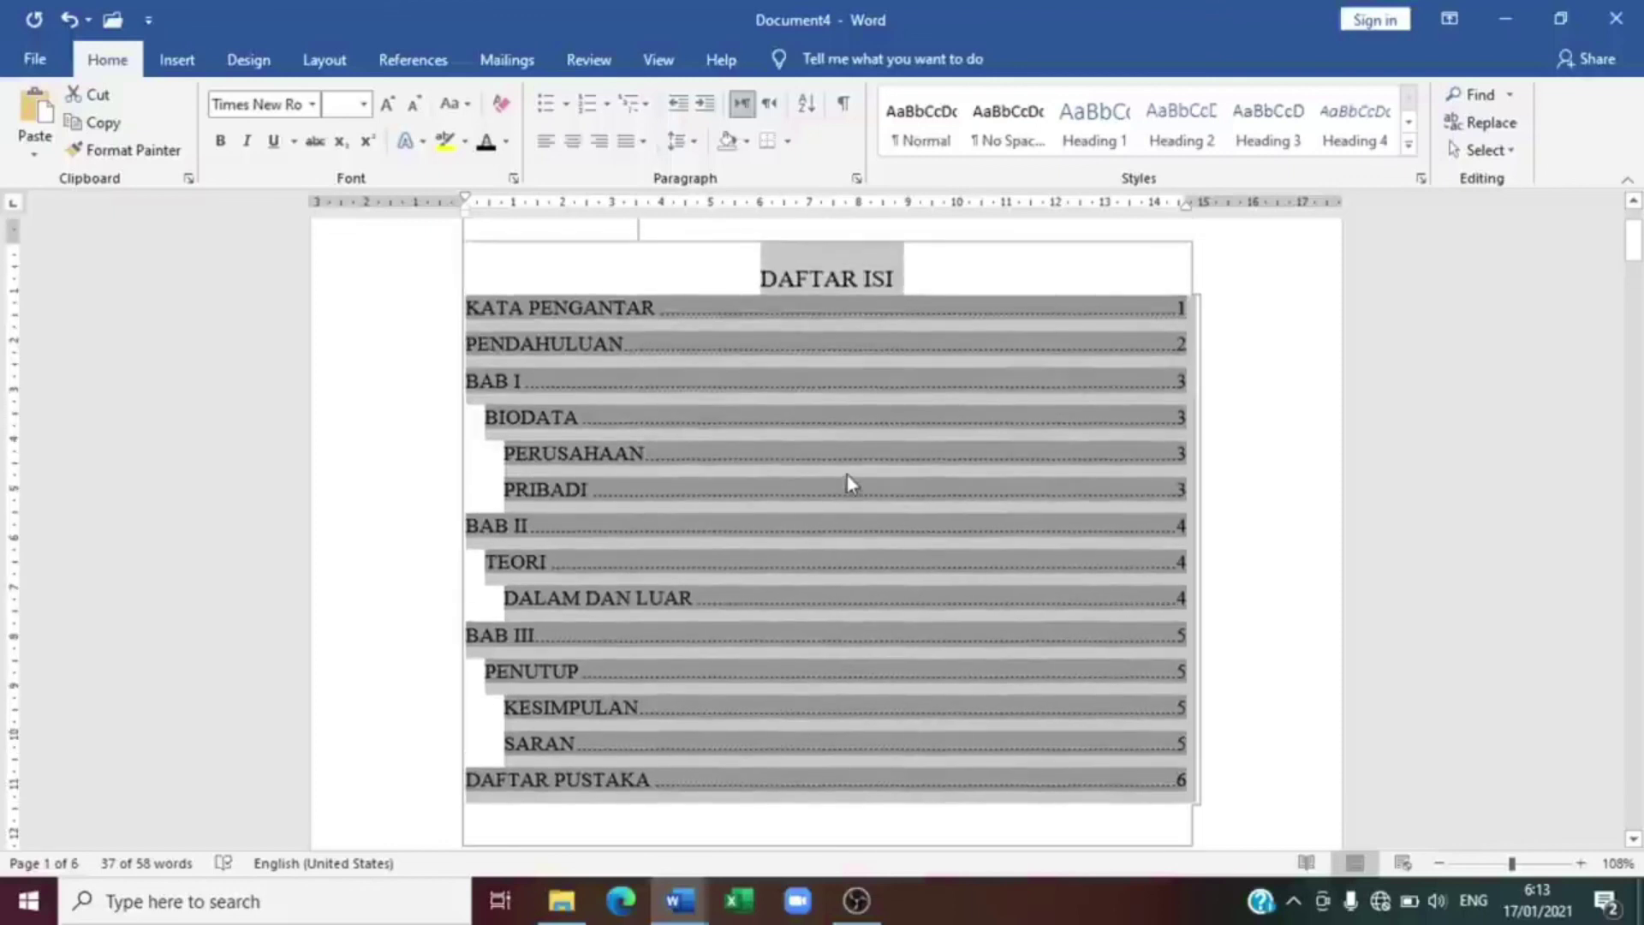
{"action": "scroll", "coordinate": [845, 474], "scroll_direction": "down", "scroll_amount": 1}
{"action": "scroll", "coordinate": [846, 474], "scroll_direction": "up", "scroll_amount": 1}
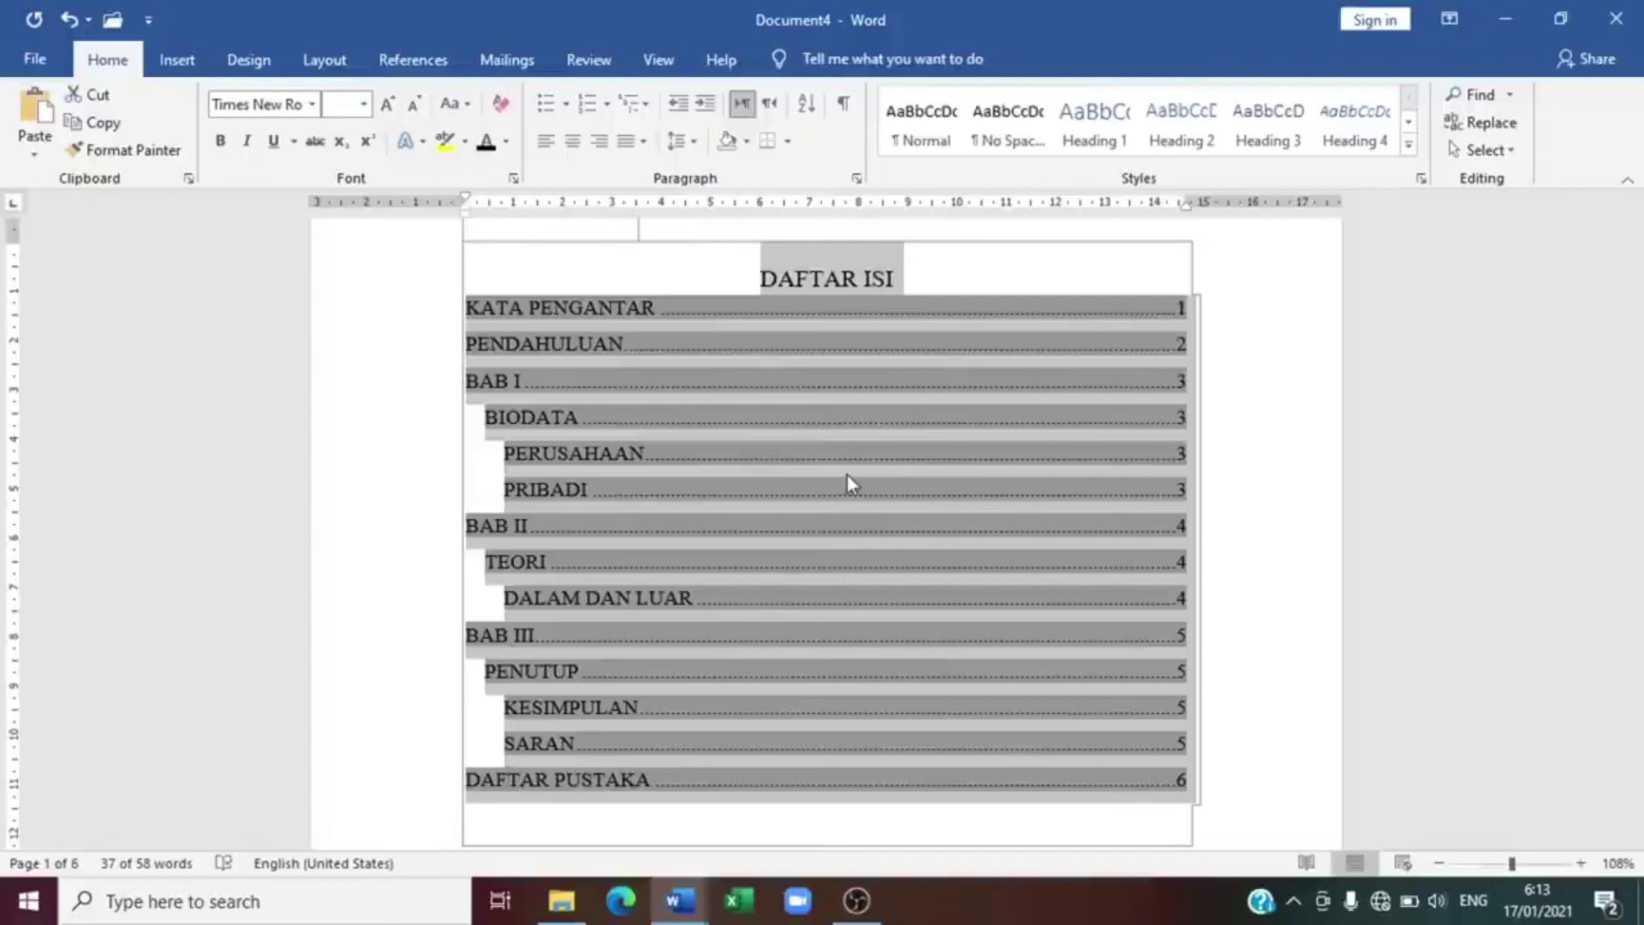
{"action": "scroll", "coordinate": [846, 475], "scroll_direction": "down", "scroll_amount": 1}
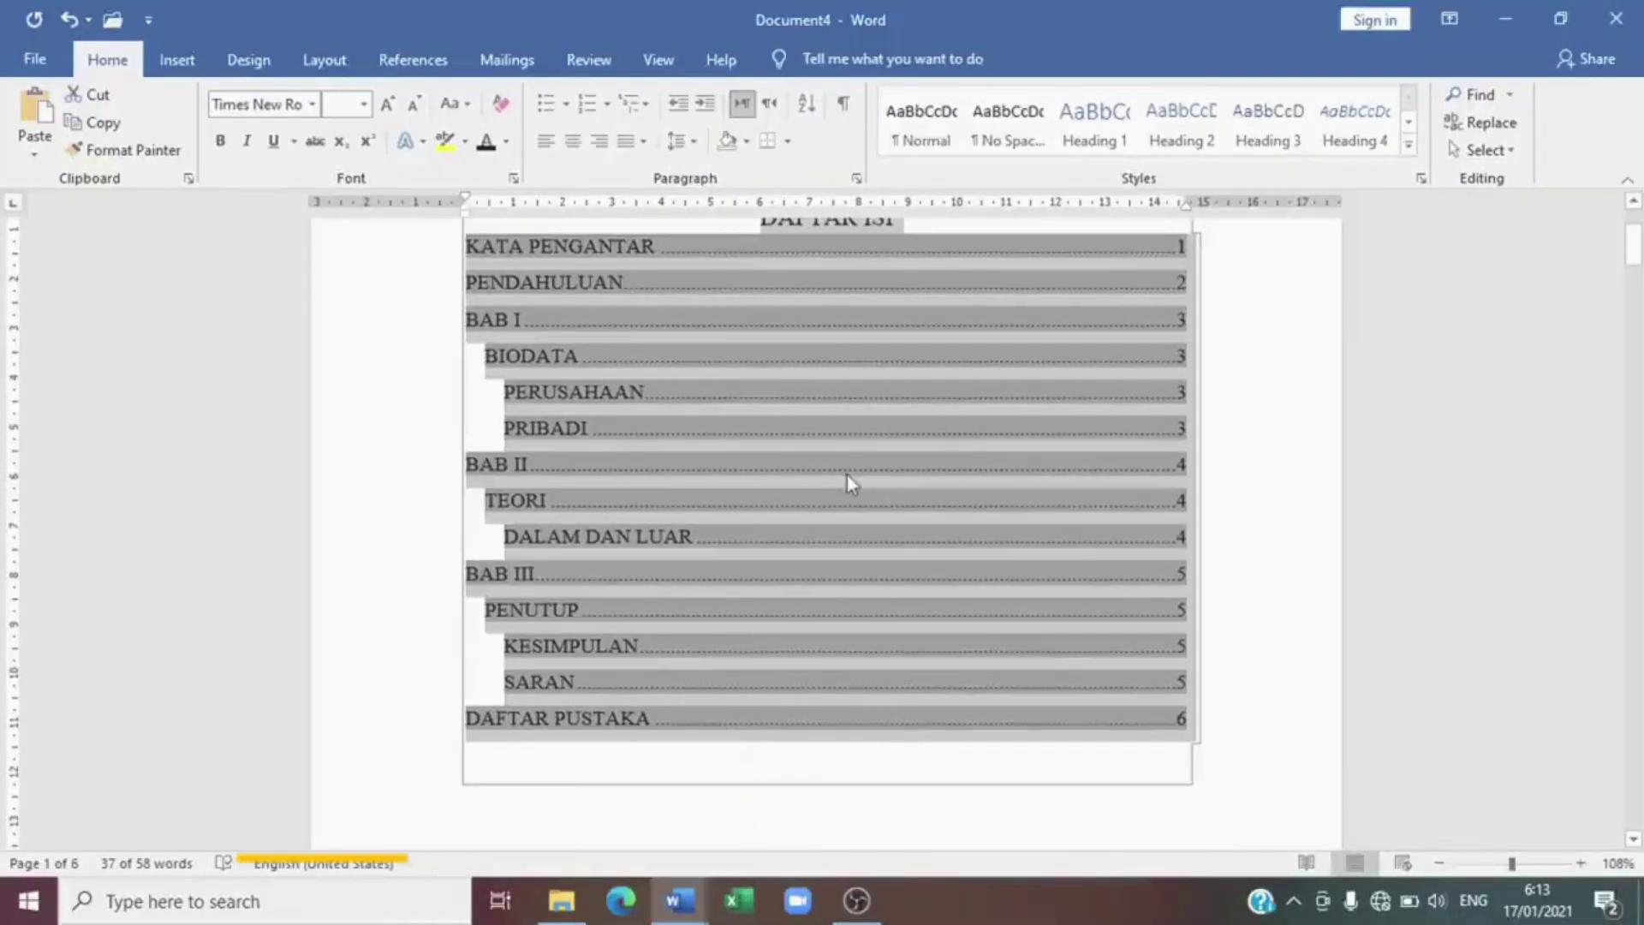
{"action": "scroll", "coordinate": [846, 475], "scroll_direction": "up", "scroll_amount": 1}
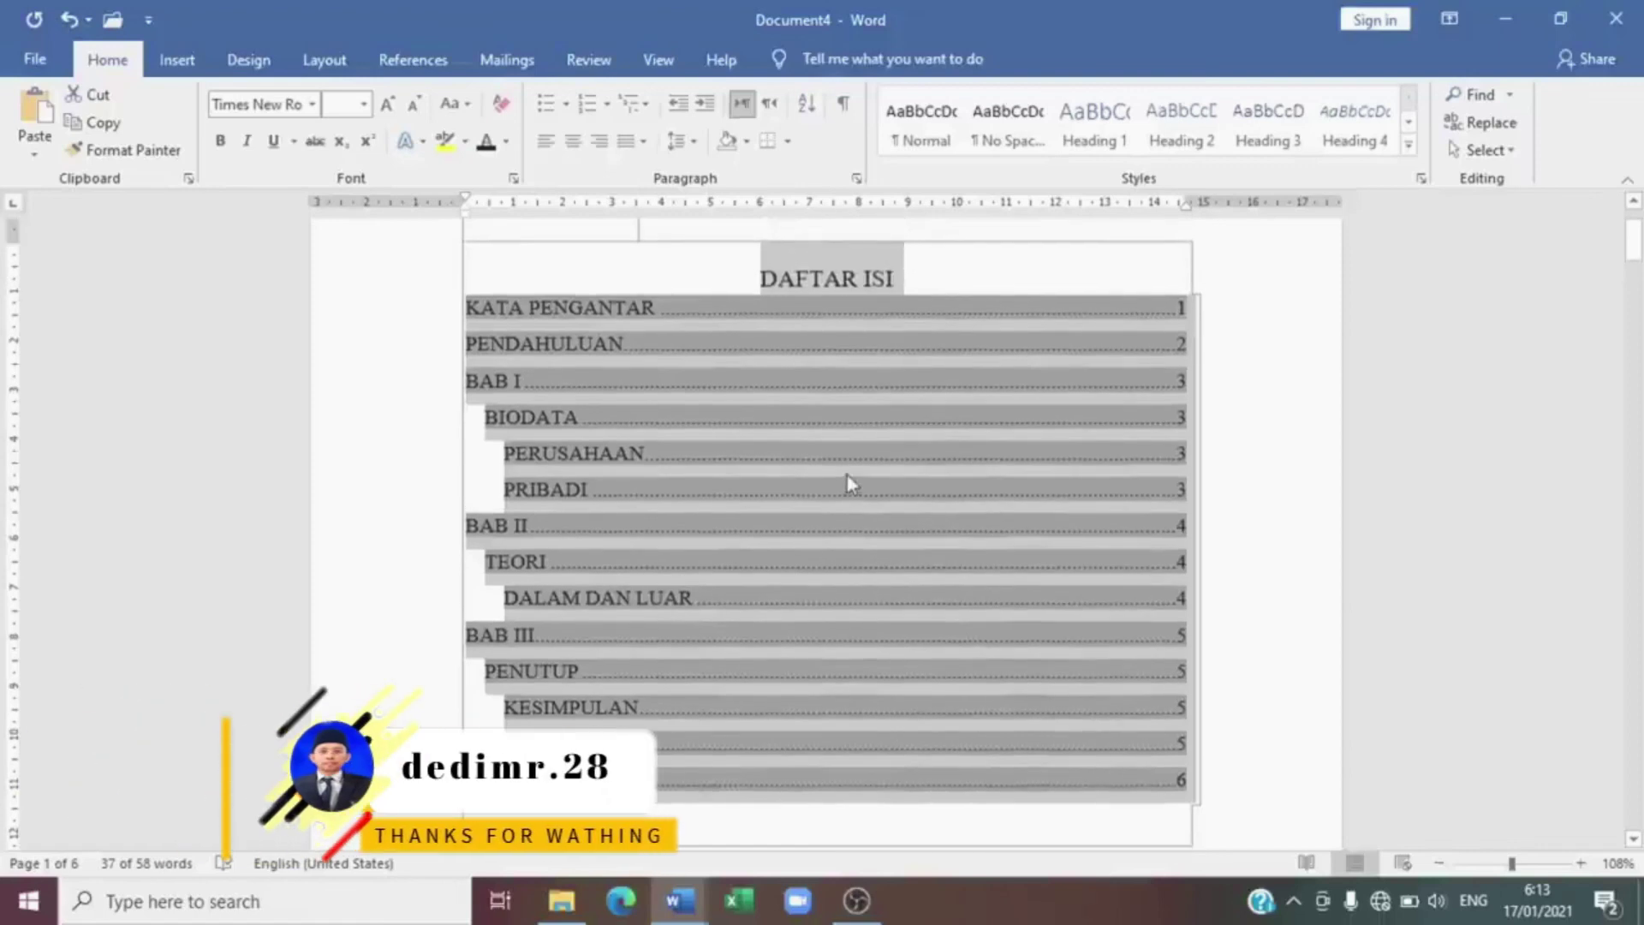